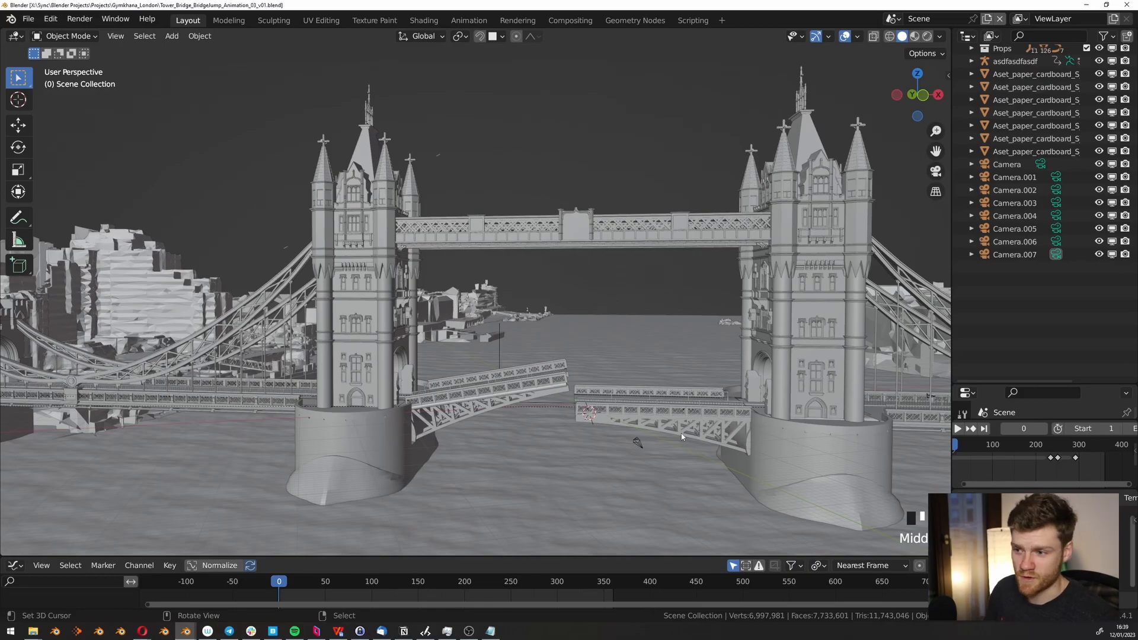
Draw a freehand annotation along the approach road before the bridge to mark where the car drives.
{"action": "middle_click_drag", "start_coordinate": [610, 425], "coordinate": [584, 431]}
{"action": "scroll", "coordinate": [326, 365], "scroll_direction": "down", "scroll_amount": 3}
{"action": "scroll", "coordinate": [327, 366], "scroll_direction": "up", "scroll_amount": 3}
{"action": "middle_click_drag", "start_coordinate": [326, 365], "coordinate": [409, 396]}
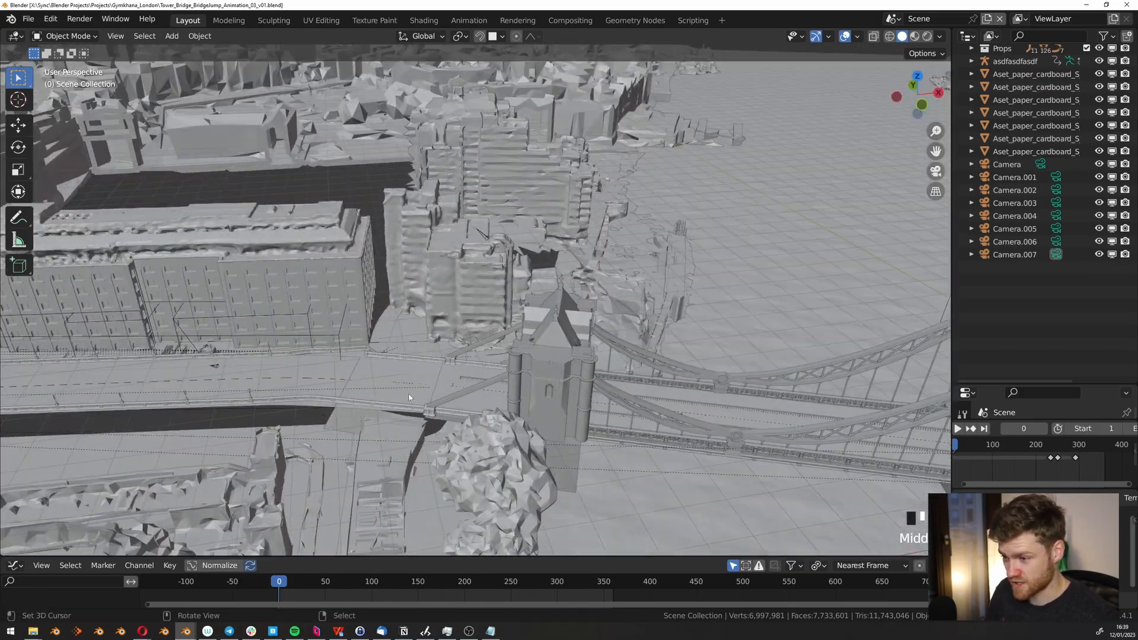
{"action": "key", "text": "d"}
{"action": "left_click_drag", "start_coordinate": [313, 374], "coordinate": [330, 373]}
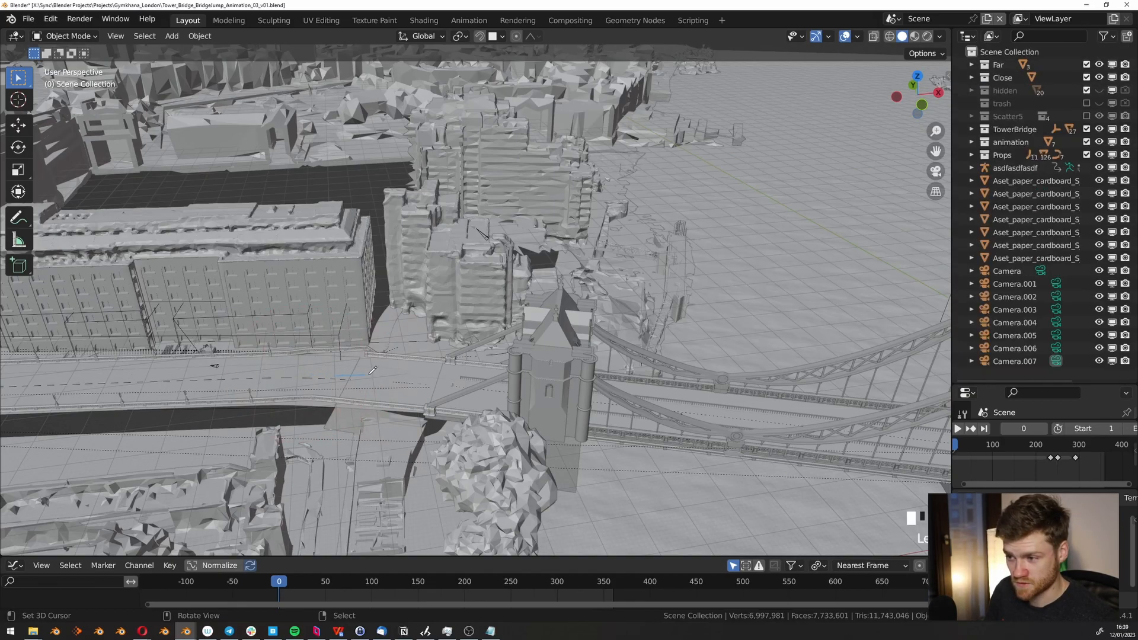
Annotate the car's route across the raised bascules, through the far tower and onto the side span.
{"action": "middle_click_drag", "start_coordinate": [336, 364], "coordinate": [390, 334], "text": "shift"}
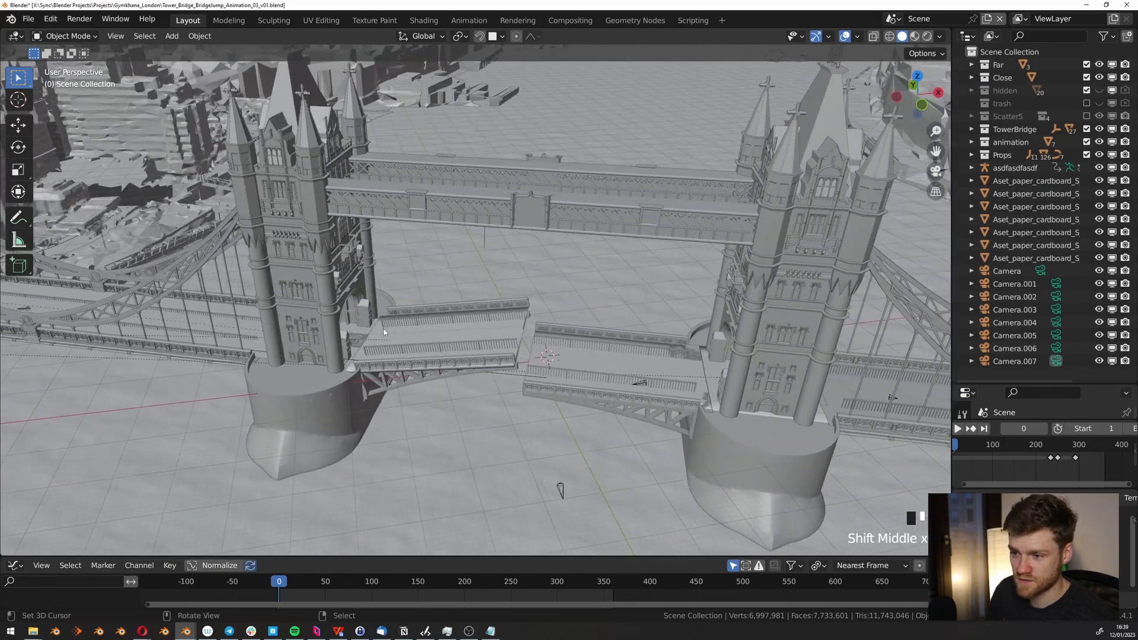
{"action": "middle_click_drag", "start_coordinate": [694, 370], "coordinate": [409, 320]}
{"action": "key", "text": "d"}
{"action": "middle_click_drag", "start_coordinate": [640, 350], "coordinate": [686, 380]}
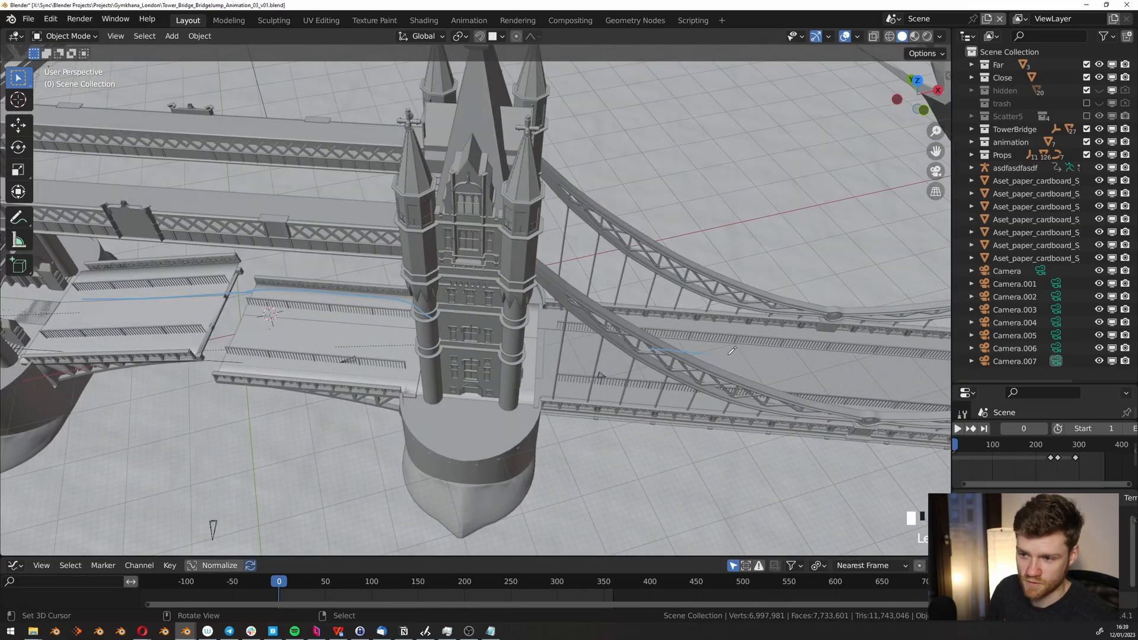
Annotate the route back from the raised bascule through the near tower along the suspended side span.
{"action": "middle_click_drag", "start_coordinate": [150, 286], "coordinate": [614, 323], "text": "shift"}
{"action": "key", "text": "d"}
{"action": "left_click_drag", "start_coordinate": [613, 330], "coordinate": [249, 306]}
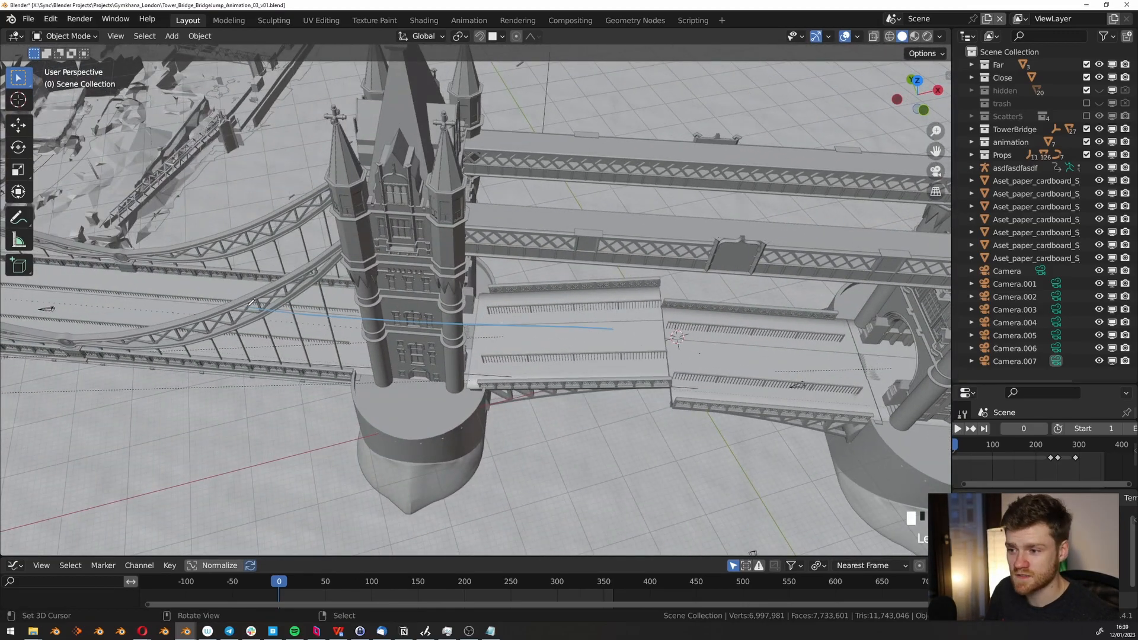
{"action": "middle_click_drag", "start_coordinate": [228, 323], "coordinate": [448, 330]}
{"action": "scroll", "coordinate": [359, 357], "scroll_direction": "down", "scroll_amount": 3}
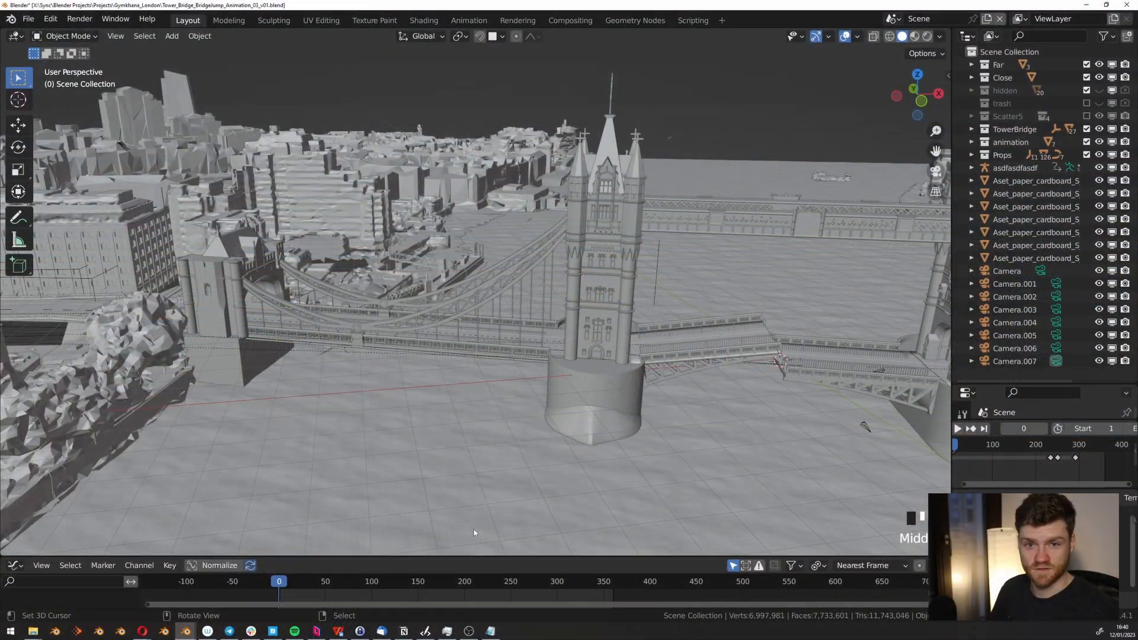
Switch to the Blender window containing Mini_Base_v01.blend and deselect all parts of the Mini to view the model.
{"action": "mouse_move", "coordinate": [185, 631]}
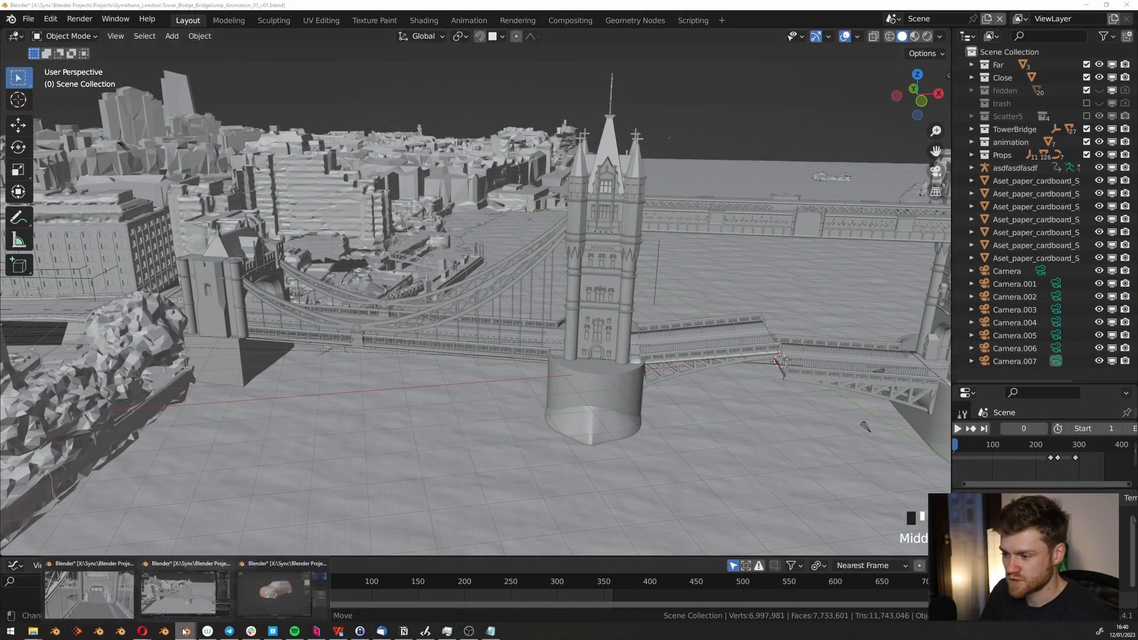
{"action": "left_click", "coordinate": [265, 574]}
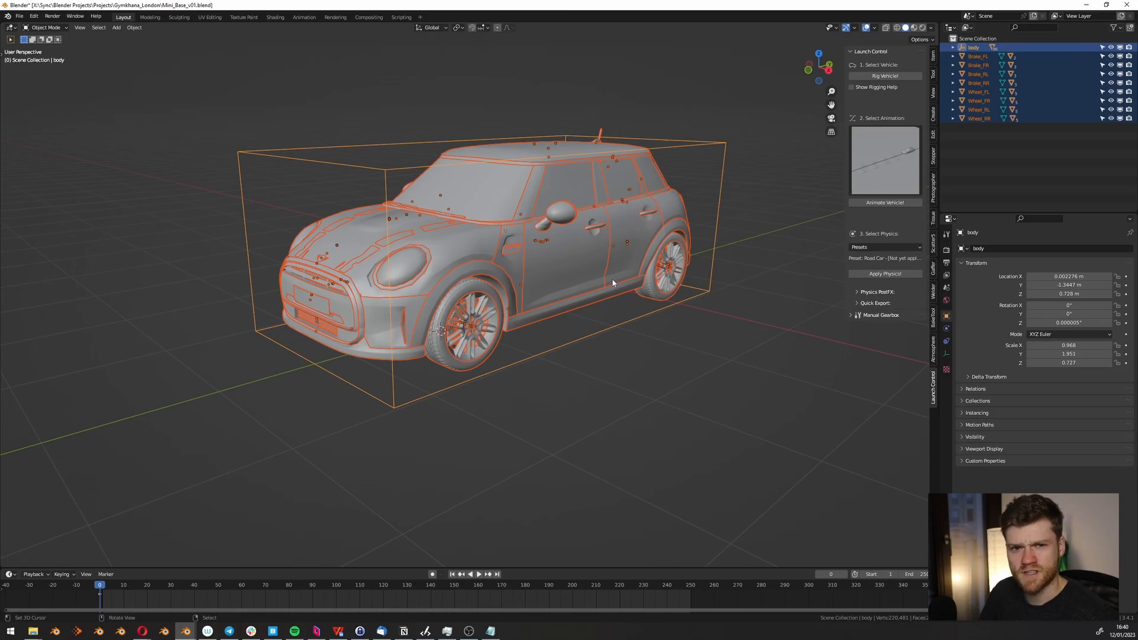
{"action": "middle_click_drag", "start_coordinate": [619, 271], "coordinate": [612, 279]}
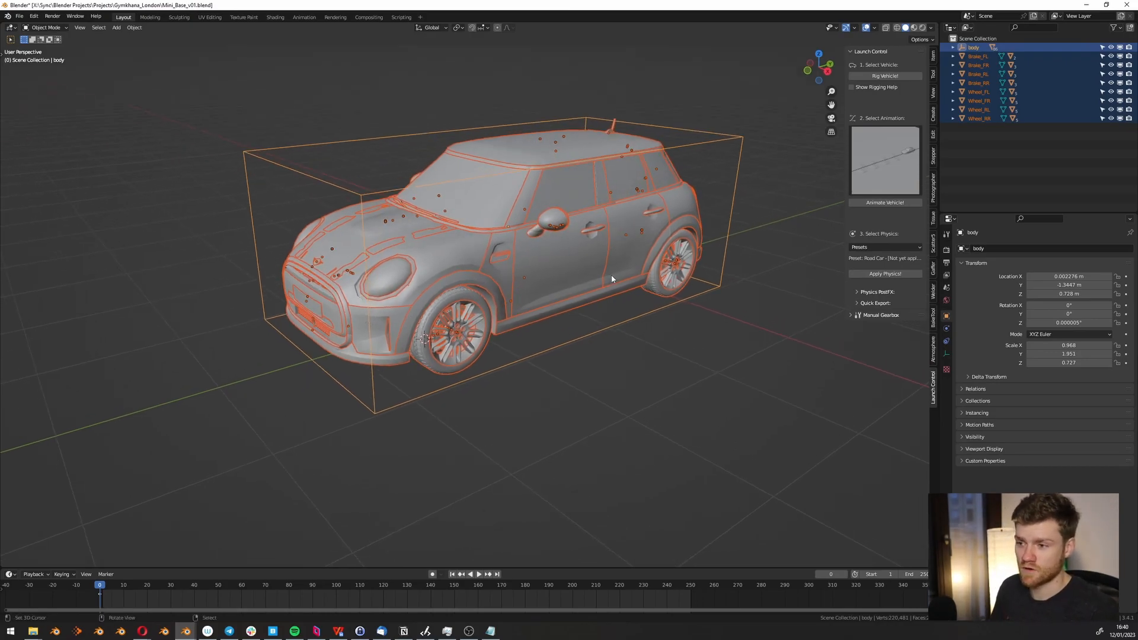
{"action": "middle_click_drag", "start_coordinate": [613, 278], "coordinate": [496, 309]}
{"action": "key", "text": "alt+a"}
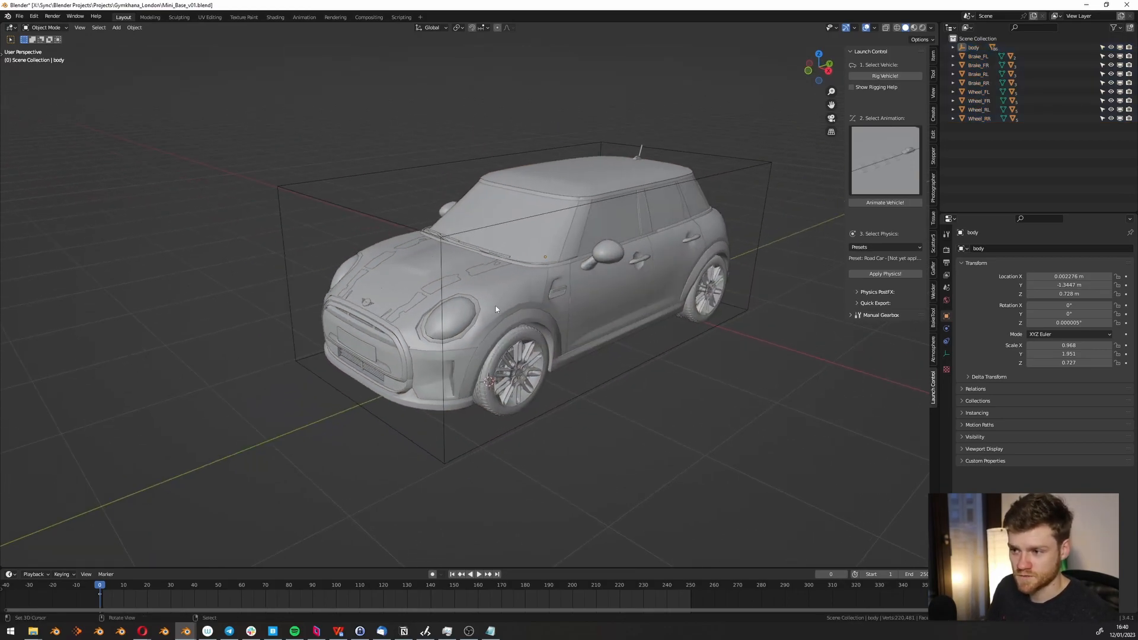
{"action": "left_click", "coordinate": [445, 237]}
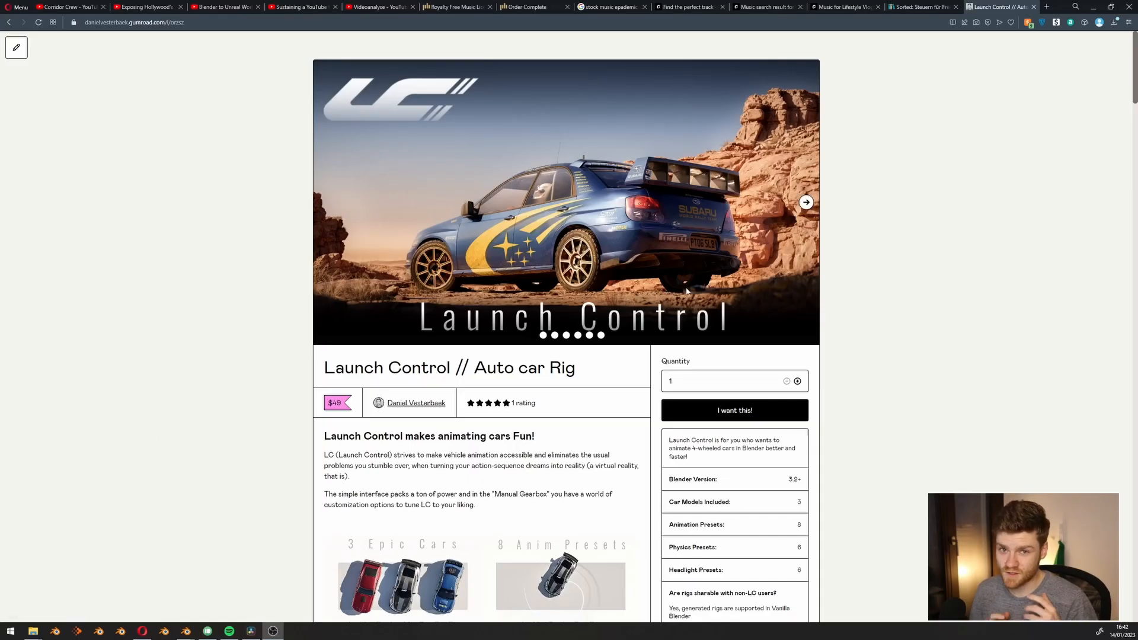
Look through the Launch Control product page's gallery images, rigging, animation, physics and export feature descriptions.
{"action": "left_click", "coordinate": [803, 206]}
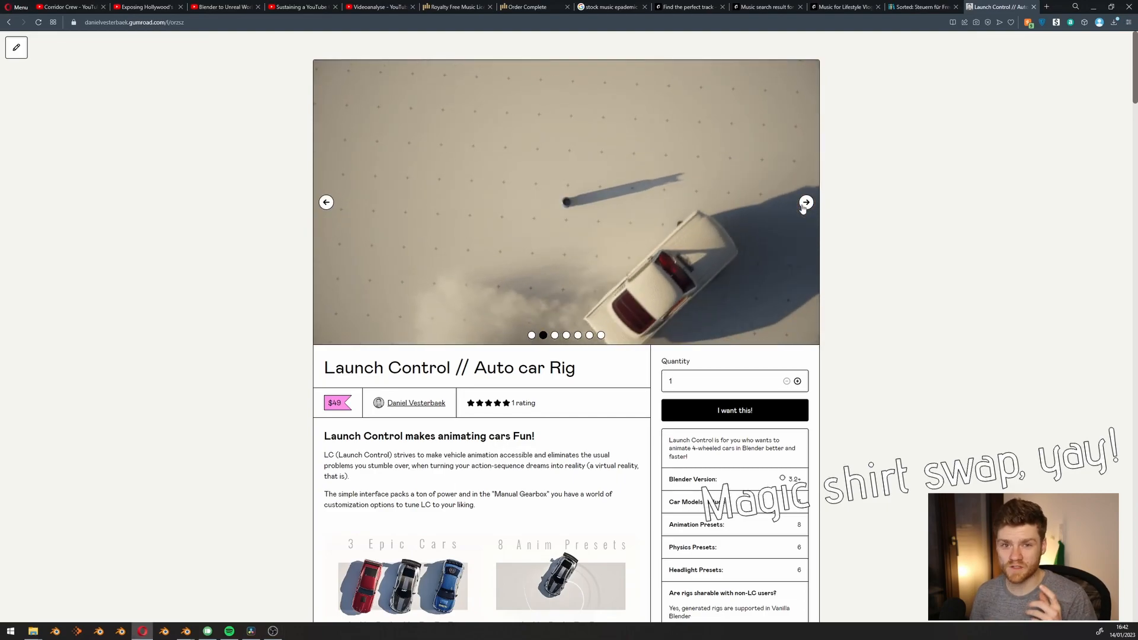
{"action": "left_click", "coordinate": [803, 206]}
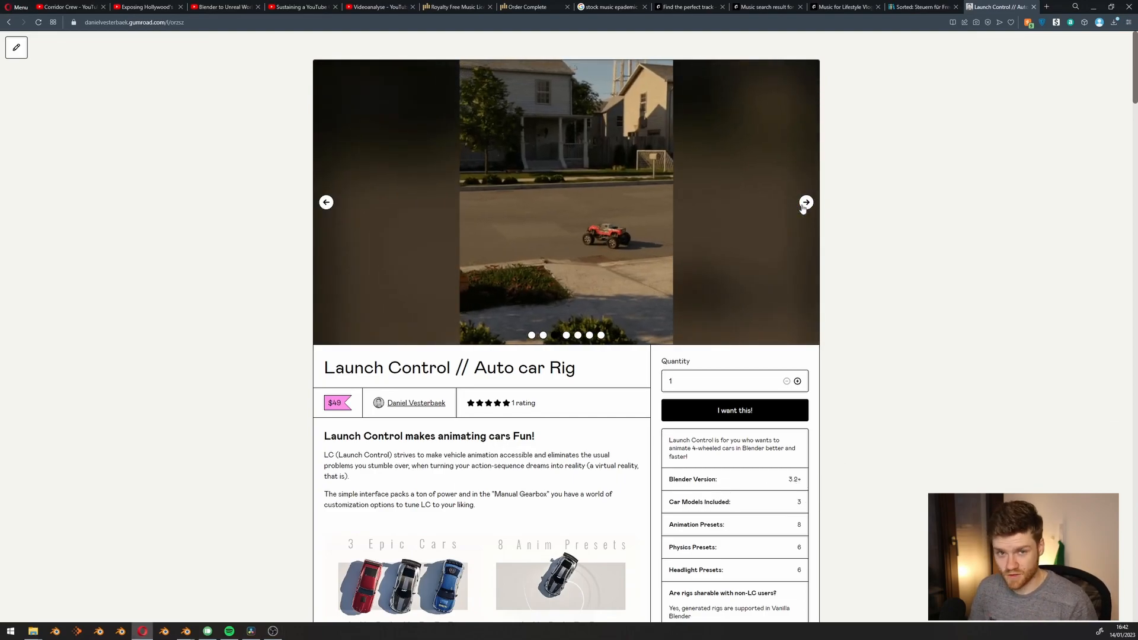
{"action": "left_click", "coordinate": [802, 206]}
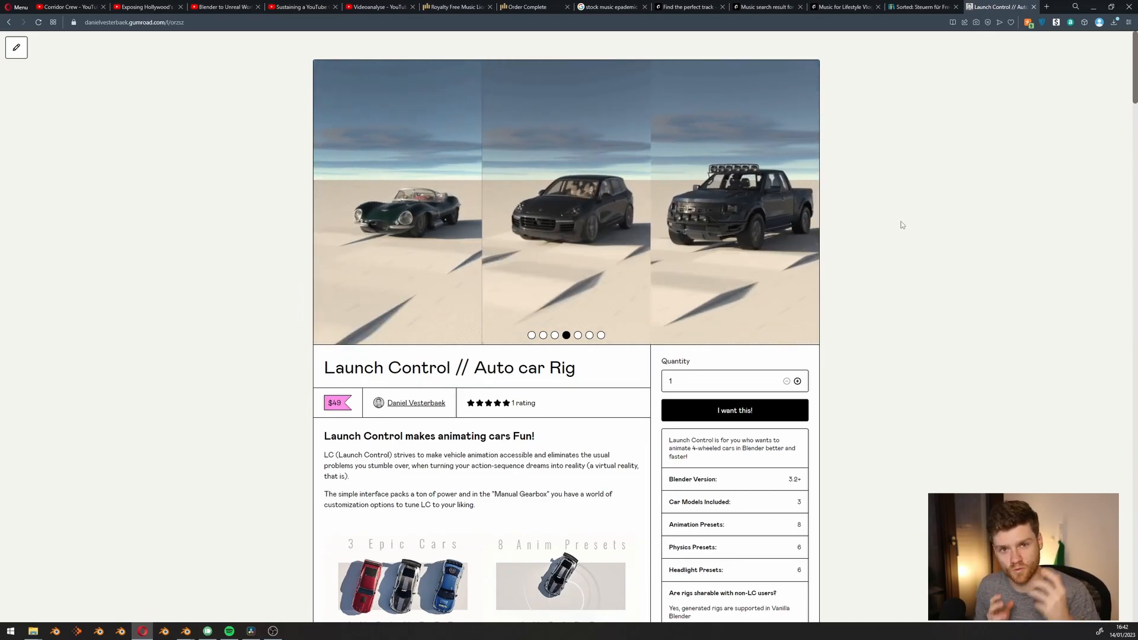
{"action": "scroll", "coordinate": [896, 240], "scroll_direction": "down", "scroll_amount": 12}
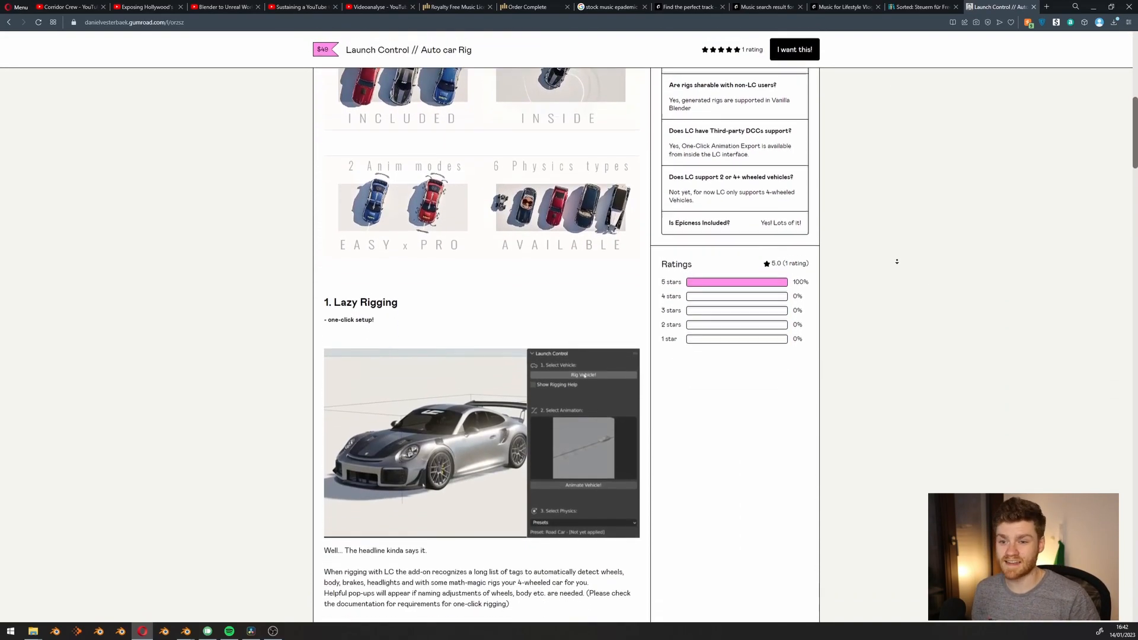
{"action": "scroll", "coordinate": [899, 257], "scroll_direction": "down", "scroll_amount": 7}
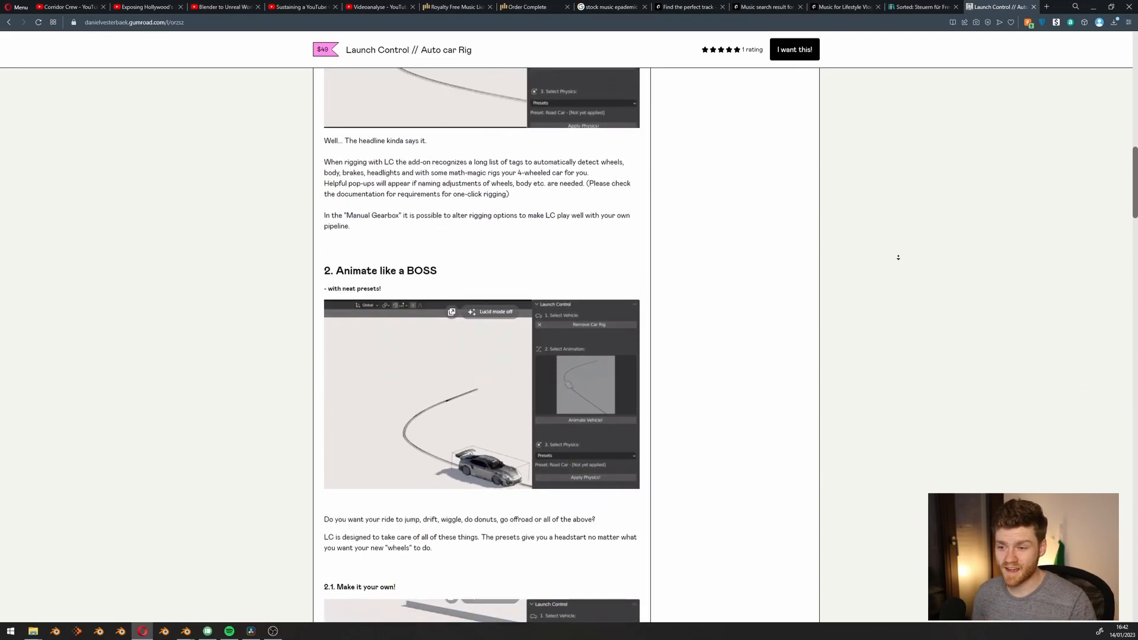
{"action": "scroll", "coordinate": [898, 257], "scroll_direction": "down", "scroll_amount": 7}
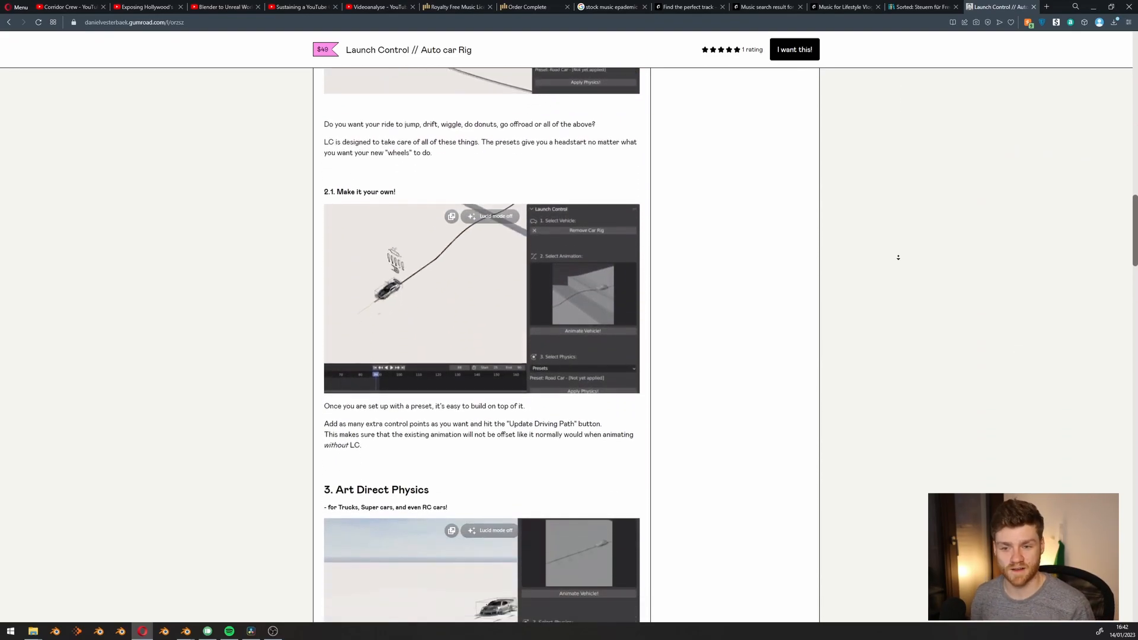
{"action": "scroll", "coordinate": [898, 258], "scroll_direction": "down", "scroll_amount": 7}
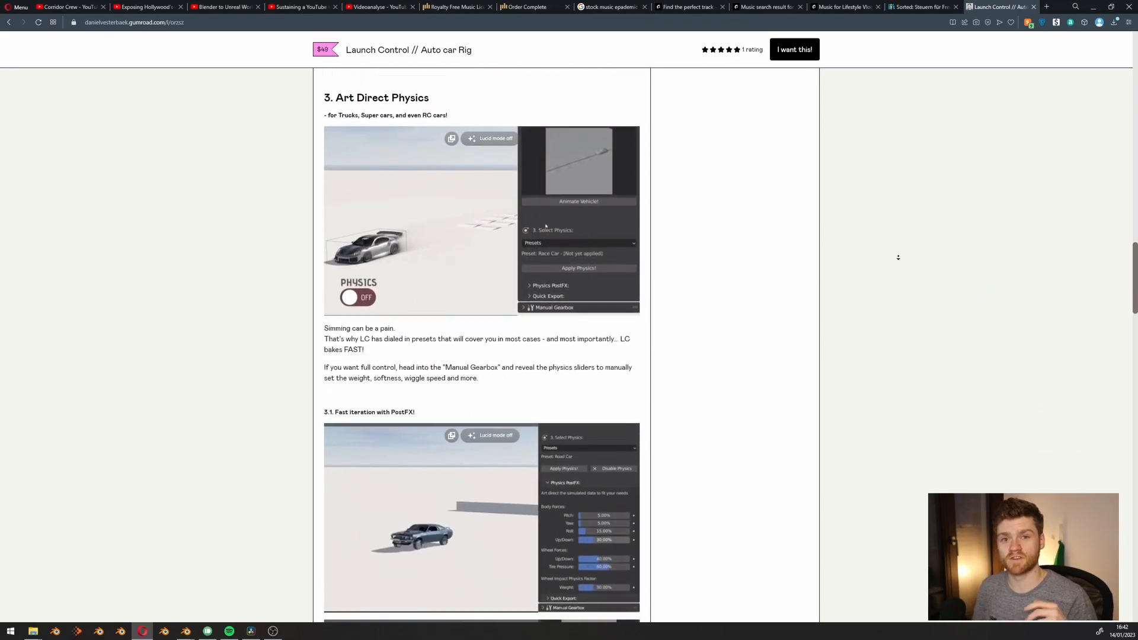
{"action": "scroll", "coordinate": [898, 258], "scroll_direction": "down", "scroll_amount": 7}
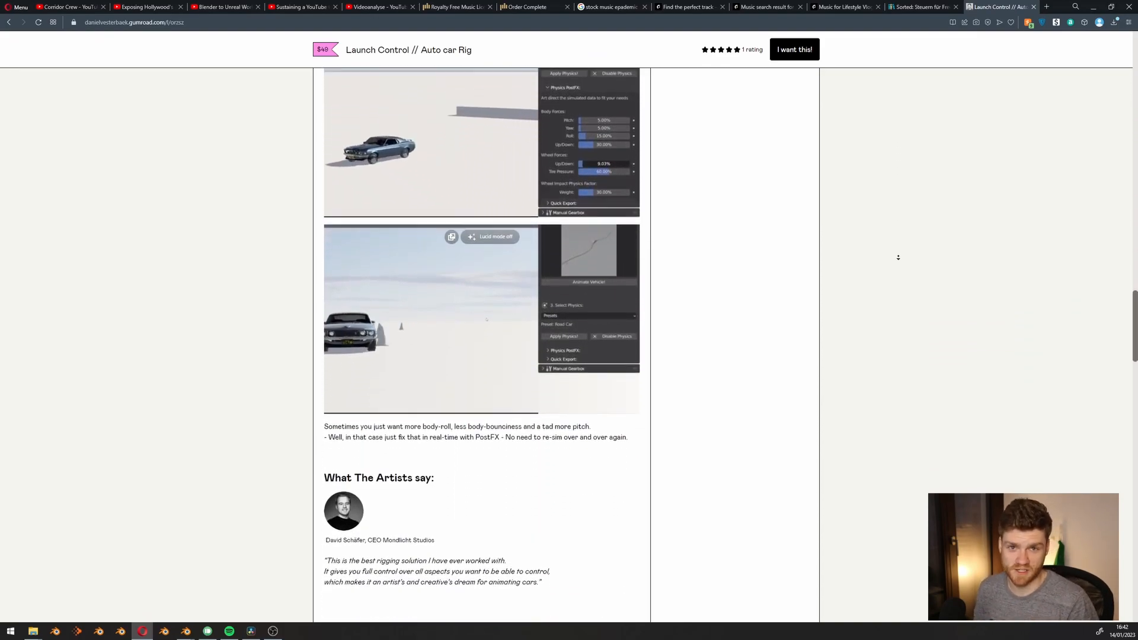
{"action": "scroll", "coordinate": [898, 257], "scroll_direction": "down", "scroll_amount": 7}
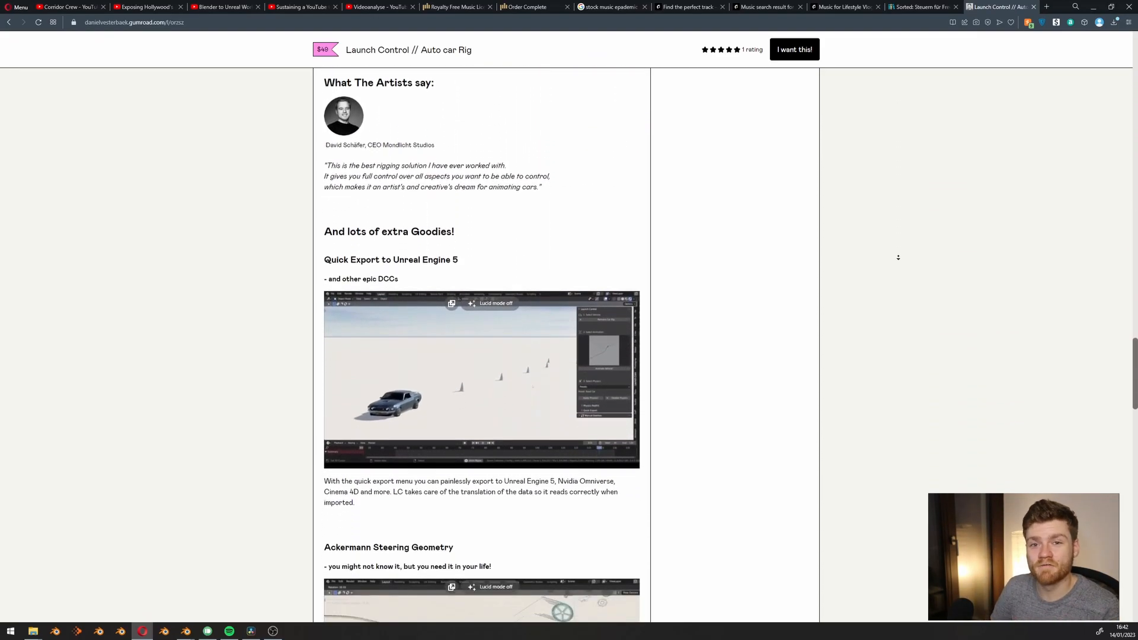
{"action": "scroll", "coordinate": [898, 257], "scroll_direction": "down", "scroll_amount": 5}
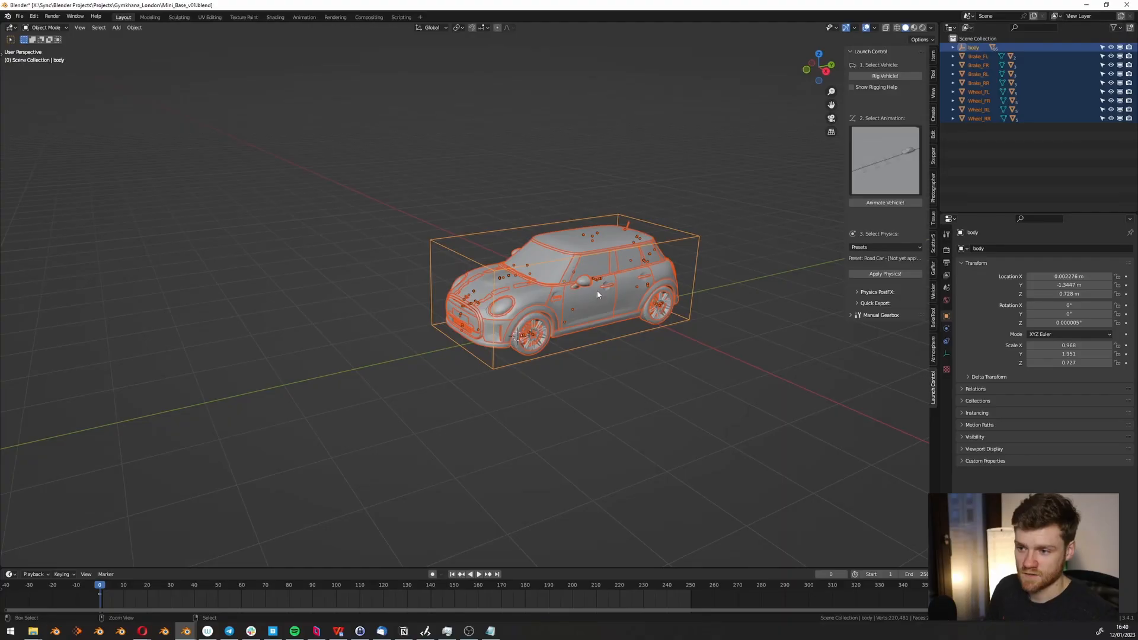
Copy the complete Mini model and paste it into the Tower Bridge scene.
{"action": "key", "text": "ctrl+c"}
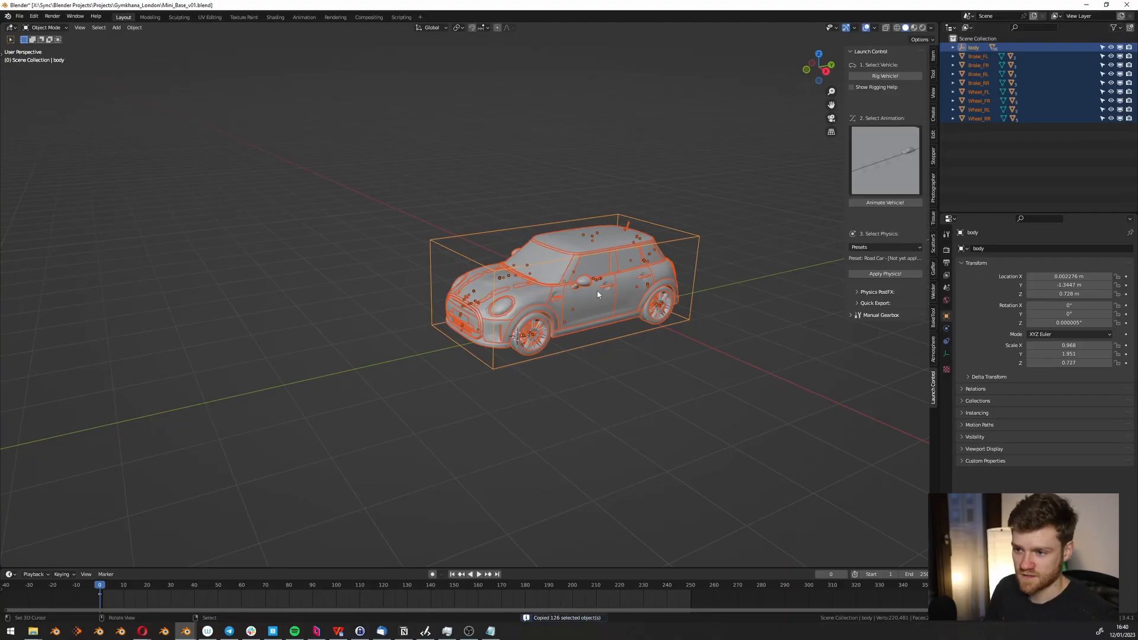
{"action": "left_click", "coordinate": [1085, 4]}
{"action": "middle_click_drag", "start_coordinate": [628, 380], "coordinate": [644, 390]}
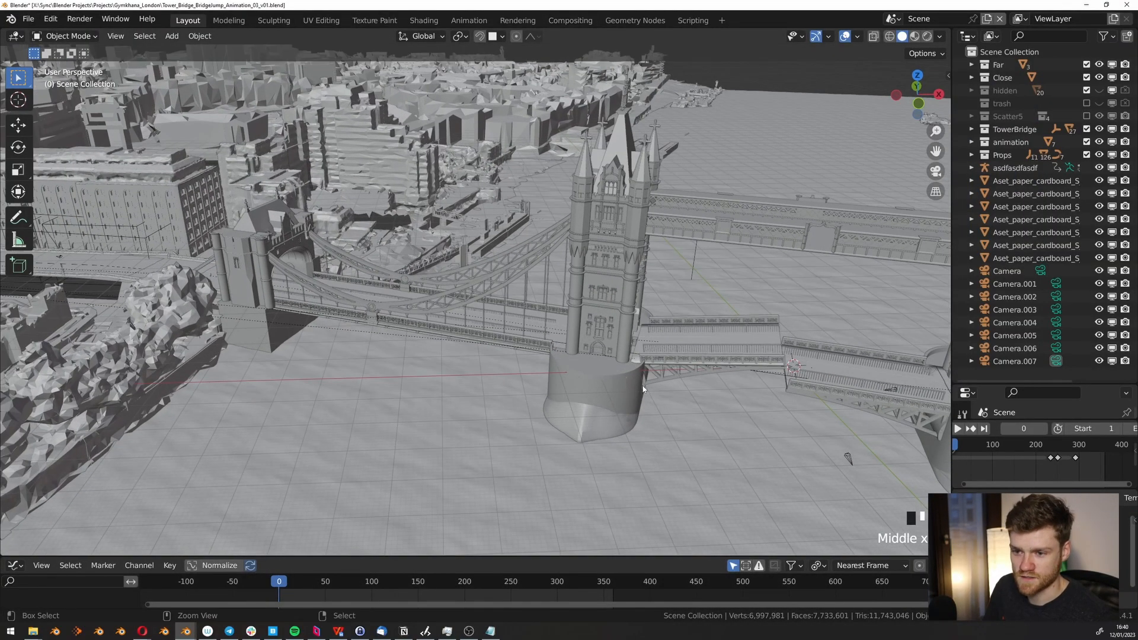
{"action": "scroll", "coordinate": [806, 356], "scroll_direction": "up", "scroll_amount": 7}
{"action": "middle_click_drag", "start_coordinate": [754, 363], "coordinate": [752, 386]}
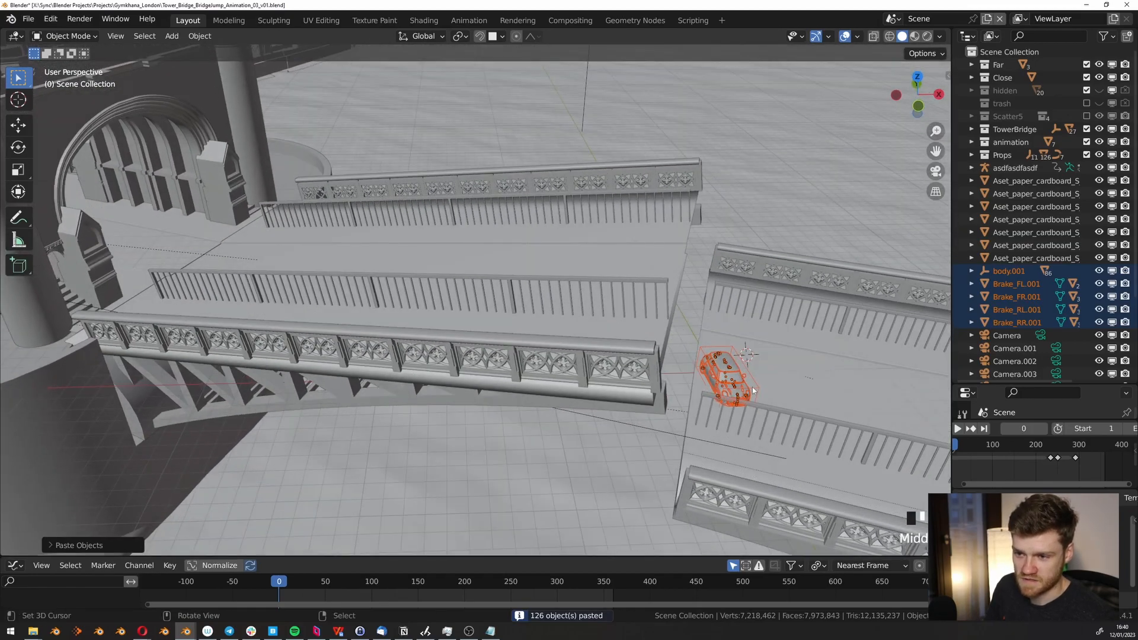
Move the pasted Mini in the horizontal plane onto the approach road in front of the bridge's gate tower.
{"action": "scroll", "coordinate": [752, 387], "scroll_direction": "down", "scroll_amount": 10}
{"action": "key", "text": "g"}
{"action": "key", "text": "shift+z"}
{"action": "left_click", "coordinate": [456, 327]}
{"action": "scroll", "coordinate": [464, 323], "scroll_direction": "up", "scroll_amount": 14}
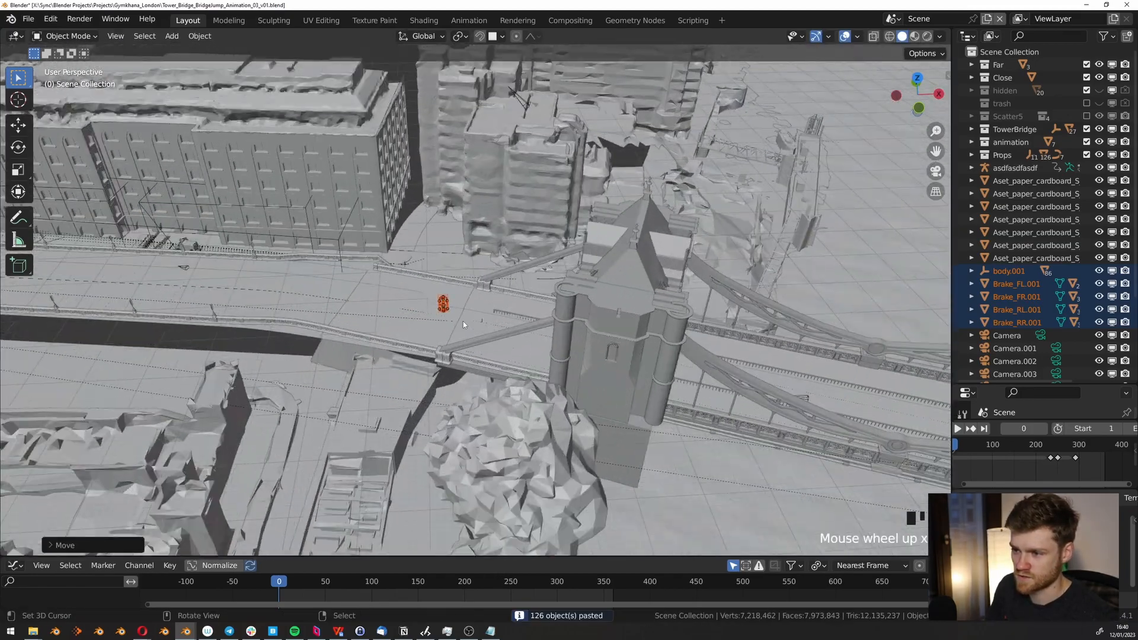
{"action": "middle_click_drag", "start_coordinate": [464, 323], "coordinate": [472, 332]}
{"action": "scroll", "coordinate": [472, 332], "scroll_direction": "down", "scroll_amount": 1}
Show the Launch Control sidebar and rotate the Mini about the Z axis to face along the road towards the bridge.
{"action": "middle_click_drag", "start_coordinate": [375, 252], "coordinate": [494, 340], "text": "shift"}
{"action": "scroll", "coordinate": [432, 338], "scroll_direction": "down", "scroll_amount": 1}
{"action": "key", "text": "n"}
{"action": "middle_click_drag", "start_coordinate": [452, 402], "coordinate": [525, 382]}
{"action": "middle_click_drag", "start_coordinate": [525, 382], "coordinate": [461, 344], "text": "shift"}
{"action": "middle_click_drag", "start_coordinate": [461, 343], "coordinate": [499, 339]}
{"action": "scroll", "coordinate": [499, 339], "scroll_direction": "up", "scroll_amount": 2}
{"action": "key", "text": "r"}
{"action": "key", "text": "z"}
{"action": "key", "text": "shift+z"}
{"action": "left_click", "coordinate": [517, 385]}
{"action": "middle_click_drag", "start_coordinate": [513, 389], "coordinate": [514, 322], "text": "shift"}
{"action": "key", "text": "r"}
{"action": "key", "text": "z"}
{"action": "left_click", "coordinate": [538, 300]}
Shift the Mini within the horizontal plane to its starting position on the approach road.
{"action": "scroll", "coordinate": [514, 322], "scroll_direction": "down", "scroll_amount": 2}
{"action": "key", "text": "g"}
{"action": "key", "text": "shift+z"}
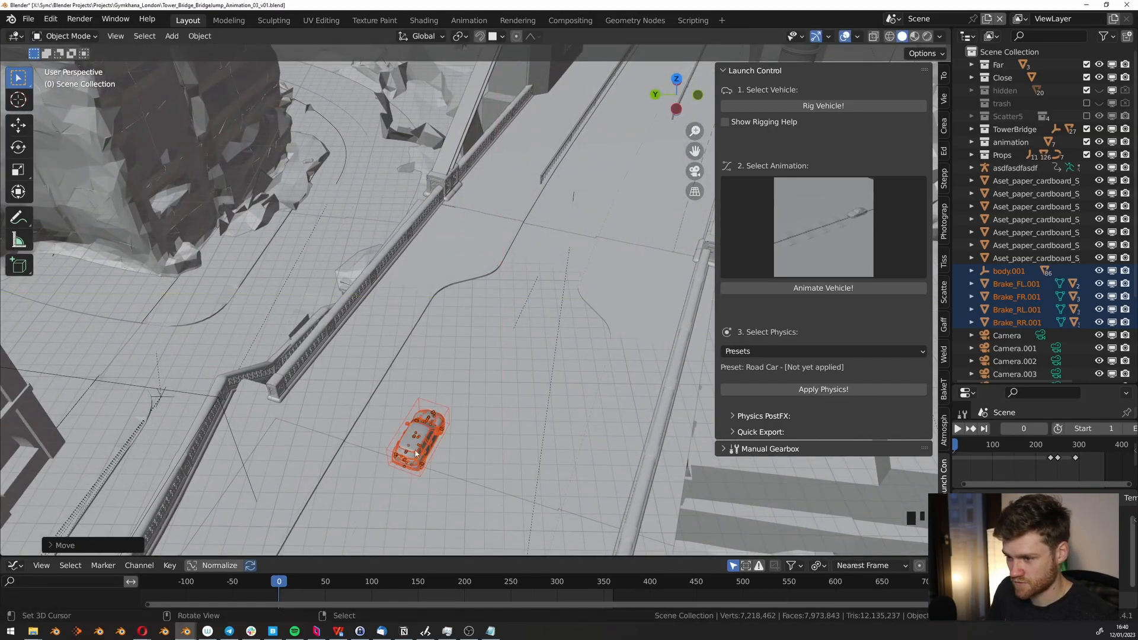
Examine the Mini's placement and height on the road surface from several close angles.
{"action": "scroll", "coordinate": [413, 458], "scroll_direction": "down", "scroll_amount": 2}
{"action": "middle_click_drag", "start_coordinate": [413, 458], "coordinate": [464, 346]}
{"action": "scroll", "coordinate": [474, 396], "scroll_direction": "up", "scroll_amount": 6}
{"action": "middle_click_drag", "start_coordinate": [472, 455], "coordinate": [471, 413], "text": "shift"}
{"action": "scroll", "coordinate": [480, 334], "scroll_direction": "down", "scroll_amount": 1}
{"action": "middle_click_drag", "start_coordinate": [478, 351], "coordinate": [516, 409]}
{"action": "scroll", "coordinate": [481, 334], "scroll_direction": "down", "scroll_amount": 2}
{"action": "scroll", "coordinate": [485, 373], "scroll_direction": "up", "scroll_amount": 2}
{"action": "scroll", "coordinate": [518, 414], "scroll_direction": "down", "scroll_amount": 3}
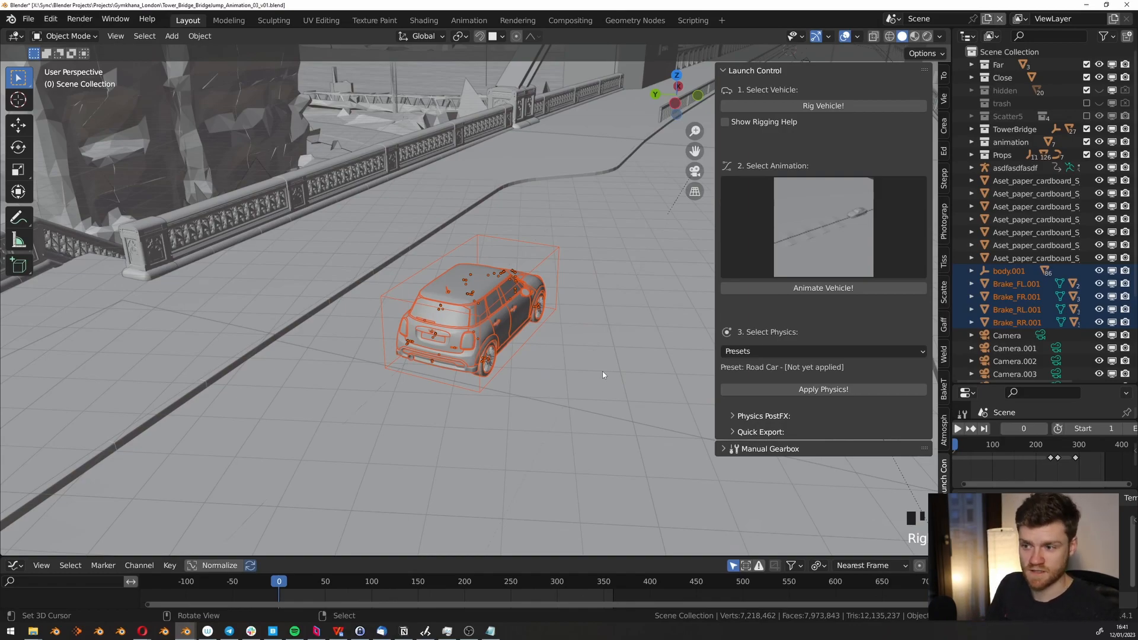
Exclude the Far, Close and Props collections from the view layer and rig the Mini with Launch Control.
{"action": "key", "text": "alt+a"}
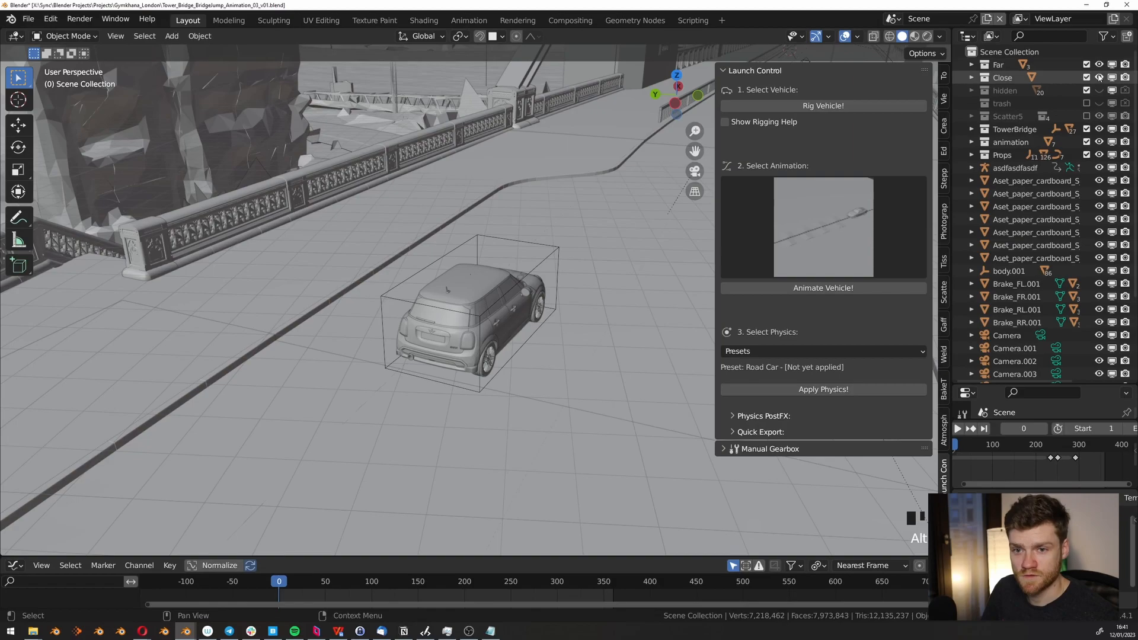
{"action": "scroll", "coordinate": [567, 200], "scroll_direction": "down", "scroll_amount": 3}
{"action": "scroll", "coordinate": [568, 200], "scroll_direction": "down", "scroll_amount": 3, "text": "shift"}
{"action": "scroll", "coordinate": [415, 214], "scroll_direction": "down", "scroll_amount": 3}
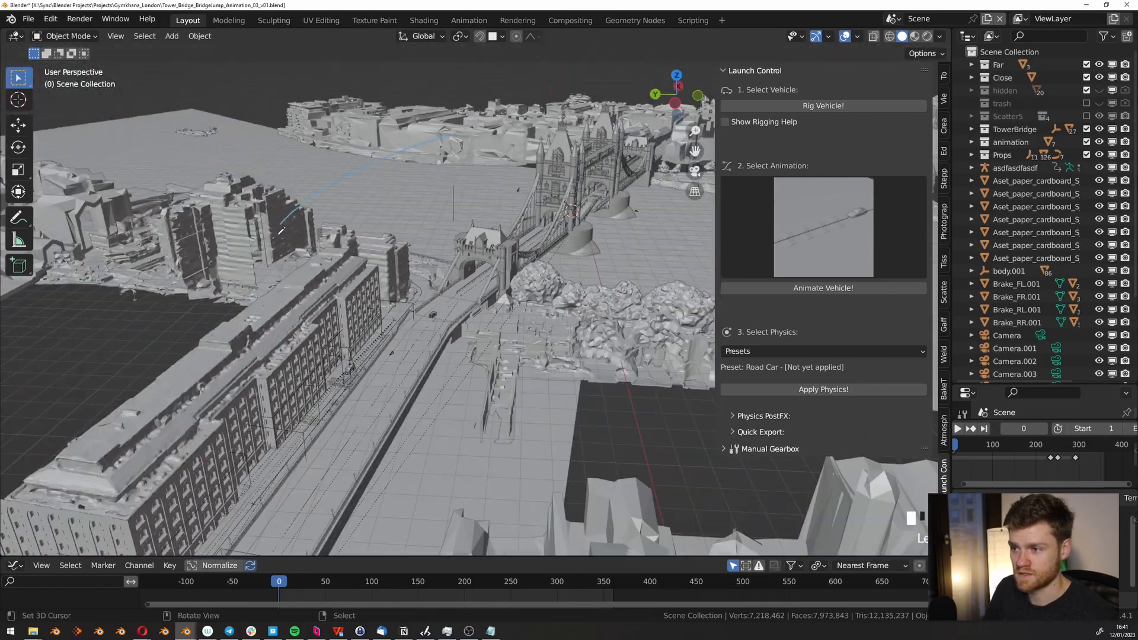
{"action": "left_click", "coordinate": [1087, 64]}
{"action": "left_click", "coordinate": [1087, 77]}
{"action": "left_click", "coordinate": [1087, 155]}
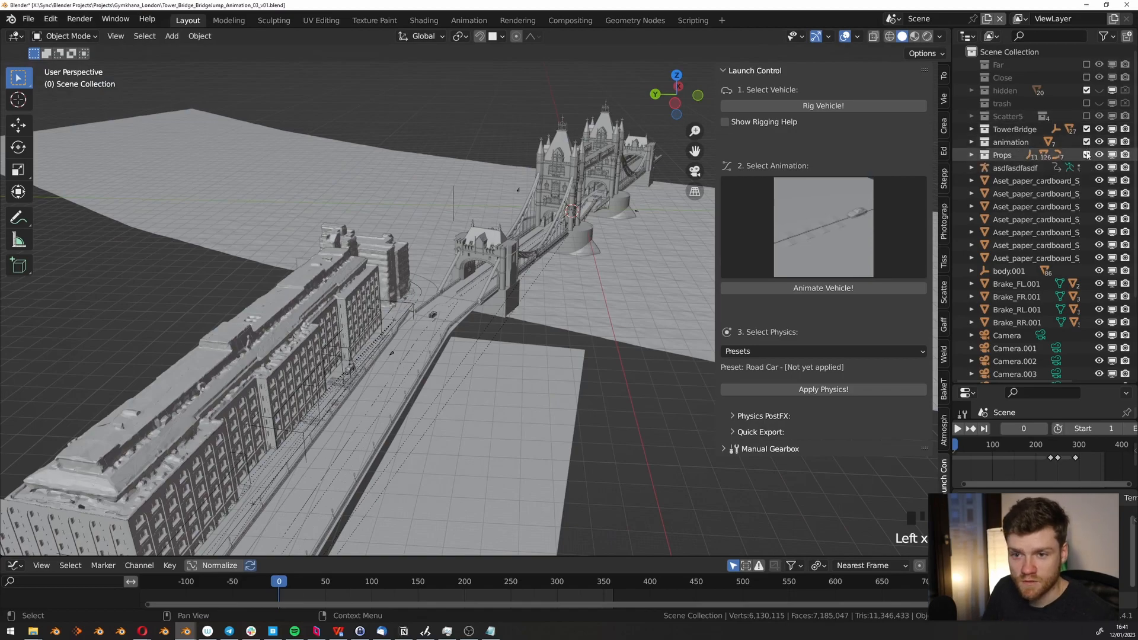
{"action": "scroll", "coordinate": [468, 290], "scroll_direction": "up", "scroll_amount": 5}
{"action": "scroll", "coordinate": [468, 290], "scroll_direction": "up", "scroll_amount": 6}
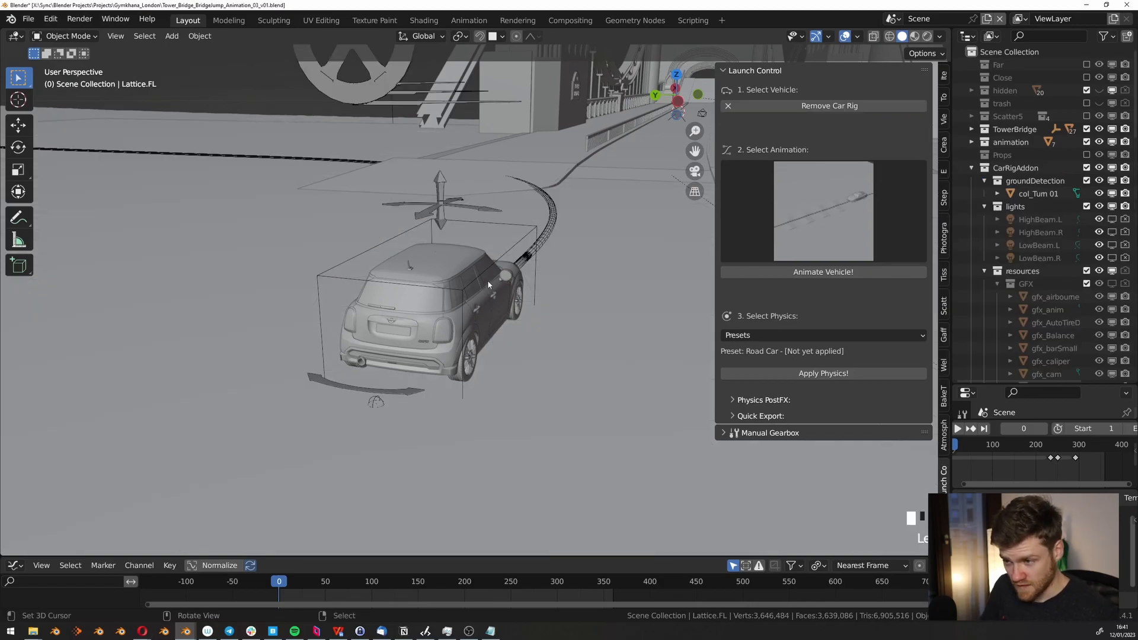
Play the rigged Mini's animation and step back to frame 39 to inspect the front wheel.
{"action": "scroll", "coordinate": [487, 305], "scroll_direction": "down", "scroll_amount": 4}
{"action": "middle_click_drag", "start_coordinate": [487, 304], "coordinate": [568, 309]}
{"action": "middle_click_drag", "start_coordinate": [362, 337], "coordinate": [472, 347], "text": "shift"}
{"action": "key", "text": "shift+space"}
{"action": "key", "text": "shift+space"}
{"action": "scroll", "coordinate": [320, 272], "scroll_direction": "up", "scroll_amount": 12}
{"action": "key", "text": "Left"}
{"action": "key", "text": "Left"}
{"action": "key", "text": "Left"}
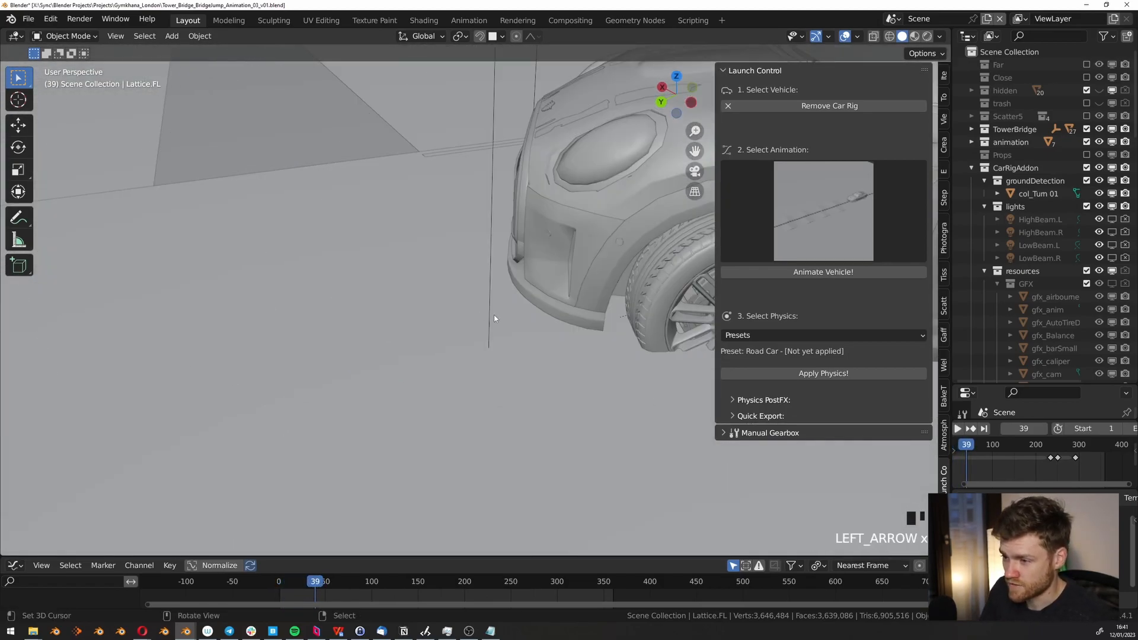
Select the front-left wheel and compare neighbouring frames around frame 39 to check how it meets the ground.
{"action": "scroll", "coordinate": [478, 314], "scroll_direction": "down", "scroll_amount": 5}
{"action": "scroll", "coordinate": [516, 296], "scroll_direction": "up", "scroll_amount": 9}
{"action": "right_click", "coordinate": [393, 290]}
{"action": "middle_click_drag", "start_coordinate": [391, 267], "coordinate": [419, 260]}
{"action": "scroll", "coordinate": [415, 257], "scroll_direction": "down", "scroll_amount": 5}
{"action": "key", "text": "Right"}
{"action": "key", "text": "Left"}
{"action": "right_click", "coordinate": [391, 243]}
{"action": "scroll", "coordinate": [391, 242], "scroll_direction": "down", "scroll_amount": 10}
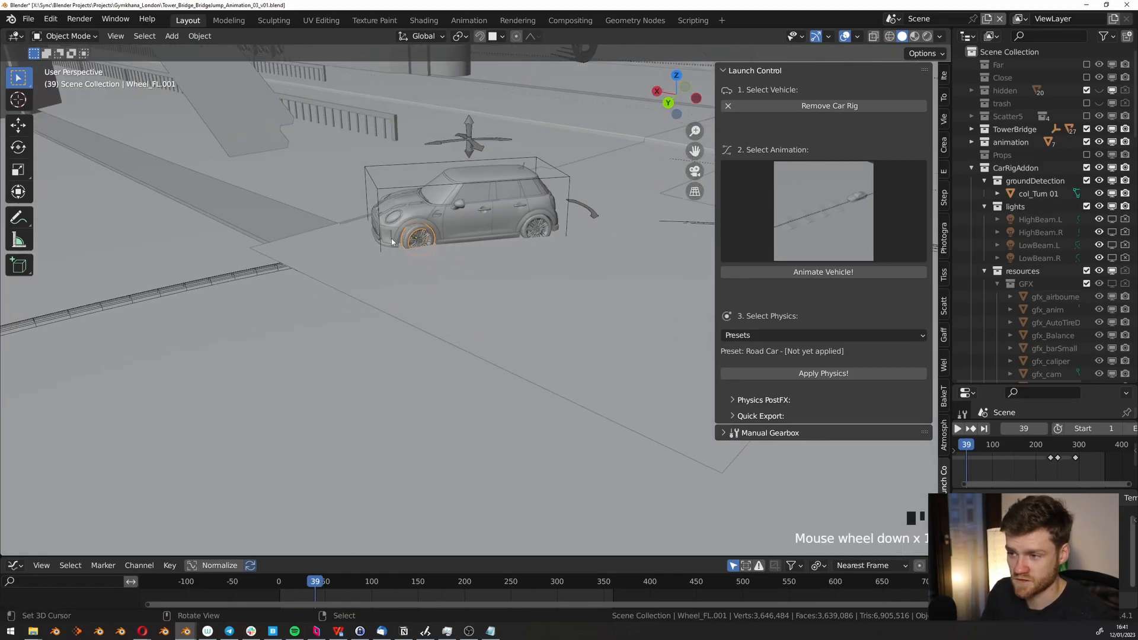
Return to frame 0 and inspect the Mini's rear-left wheel from behind the car.
{"action": "scroll", "coordinate": [392, 243], "scroll_direction": "down", "scroll_amount": 9}
{"action": "scroll", "coordinate": [532, 386], "scroll_direction": "up", "scroll_amount": 4}
{"action": "left_click", "coordinate": [249, 584]}
{"action": "middle_click_drag", "start_coordinate": [529, 261], "coordinate": [415, 348], "text": "shift"}
{"action": "scroll", "coordinate": [541, 290], "scroll_direction": "up", "scroll_amount": 8}
{"action": "middle_click_drag", "start_coordinate": [550, 382], "coordinate": [442, 372]}
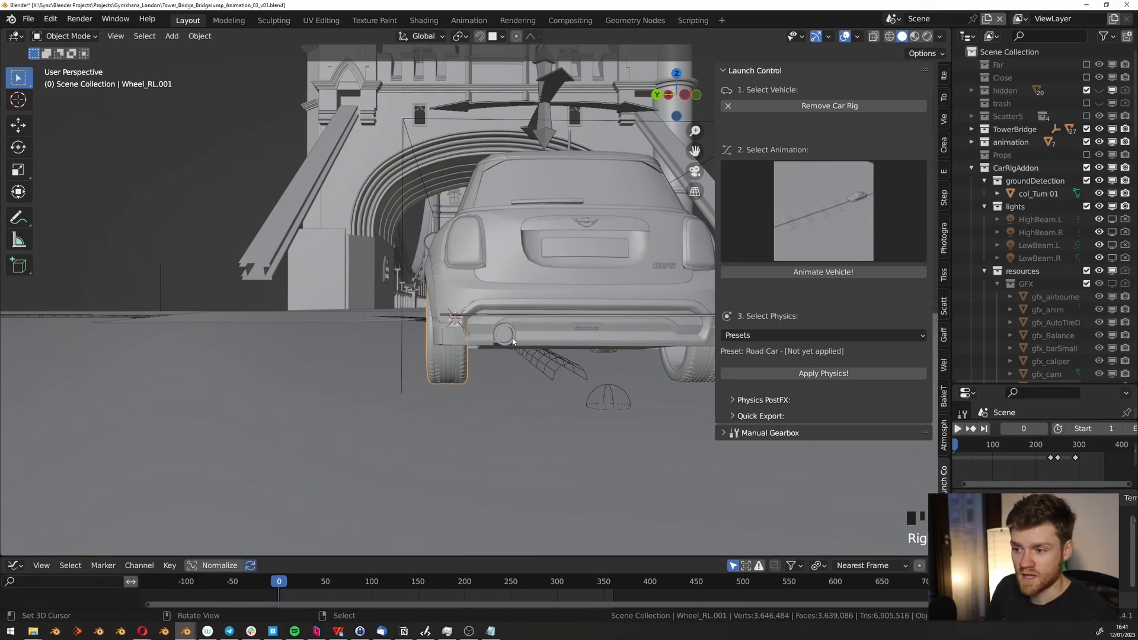
Try rotating the rear-left wheel by hand, play the animation briefly, and undo the rotation.
{"action": "key", "text": "r"}
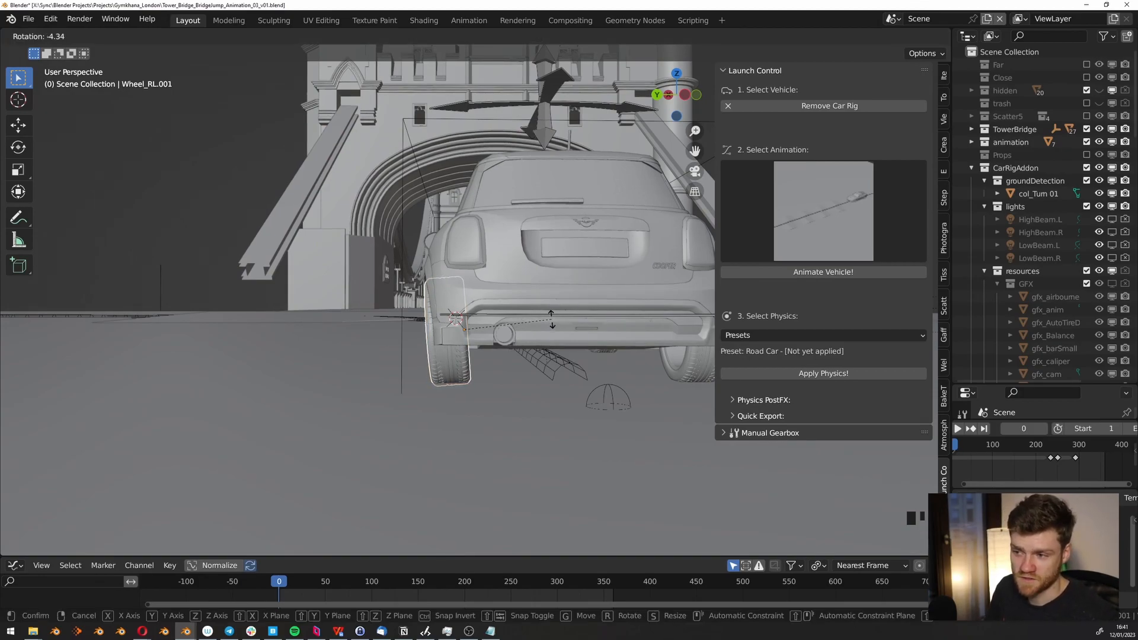
{"action": "left_click", "coordinate": [551, 318]}
{"action": "key", "text": "shift+space"}
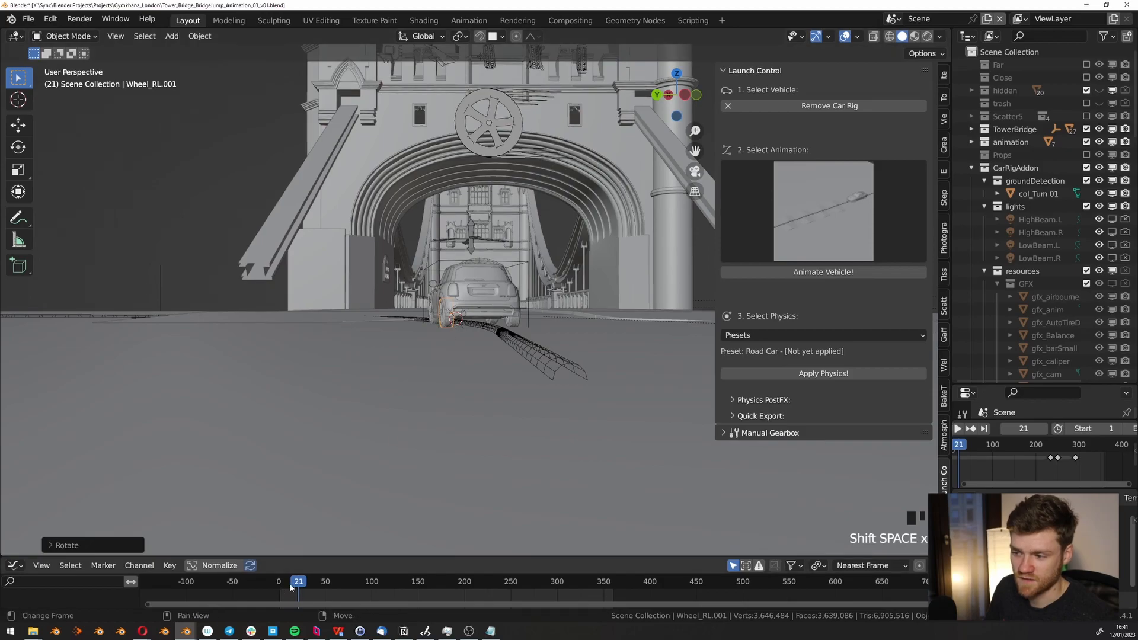
{"action": "key", "text": "Escape"}
{"action": "left_click", "coordinate": [458, 374]}
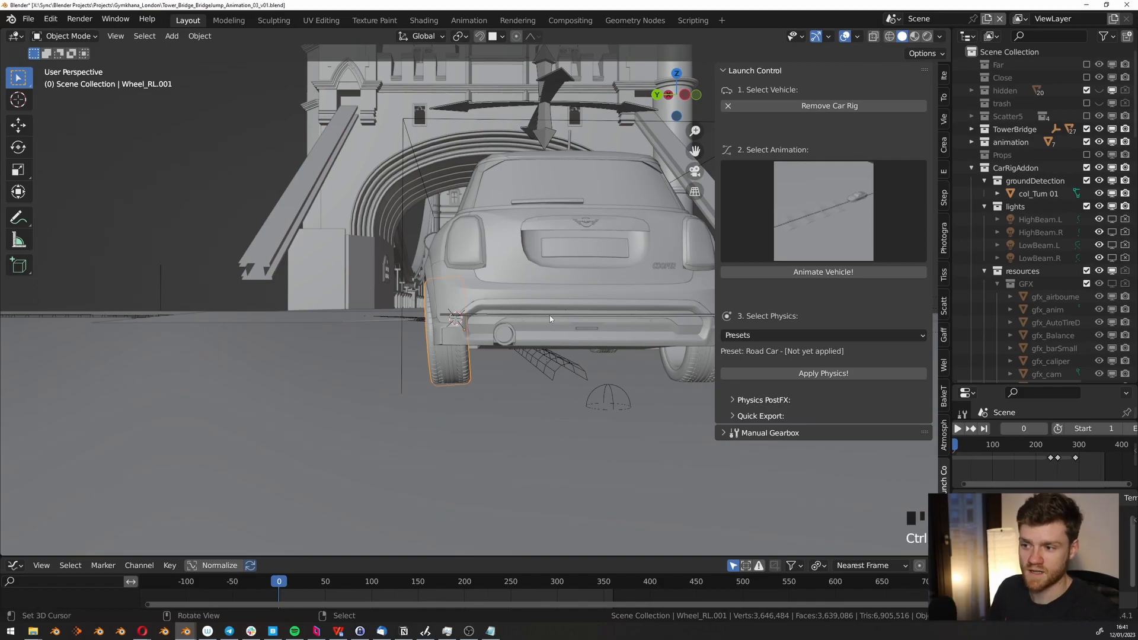
{"action": "key", "text": "ctrl+z"}
{"action": "key", "text": "ctrl+z"}
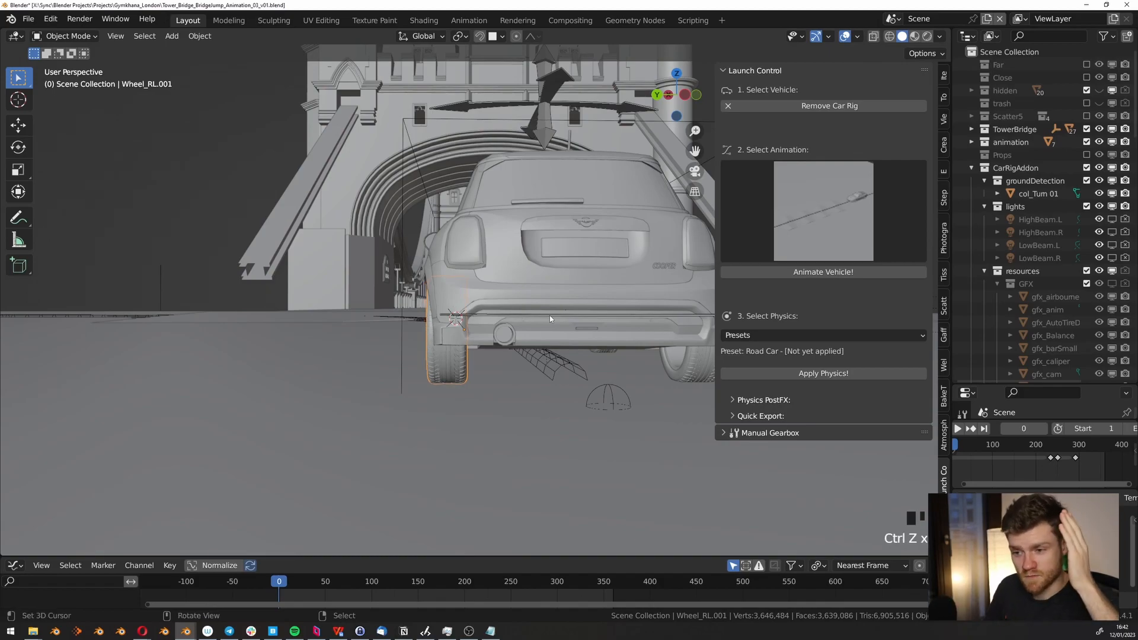
Examine the rigged Mini, its floating rig controls and its driving path from several angles around the bridge approach.
{"action": "middle_click_drag", "start_coordinate": [550, 316], "coordinate": [506, 367]}
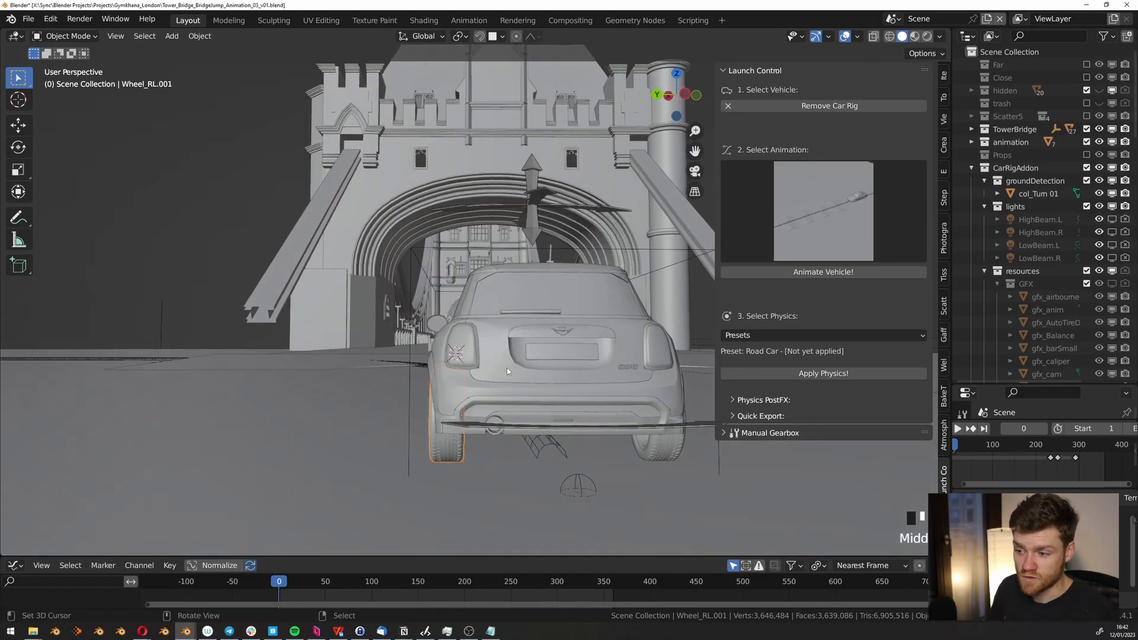
{"action": "left_click", "coordinate": [580, 405]}
{"action": "middle_click_drag", "start_coordinate": [362, 243], "coordinate": [457, 294]}
{"action": "scroll", "coordinate": [457, 294], "scroll_direction": "down", "scroll_amount": 4}
{"action": "middle_click_drag", "start_coordinate": [368, 284], "coordinate": [454, 376]}
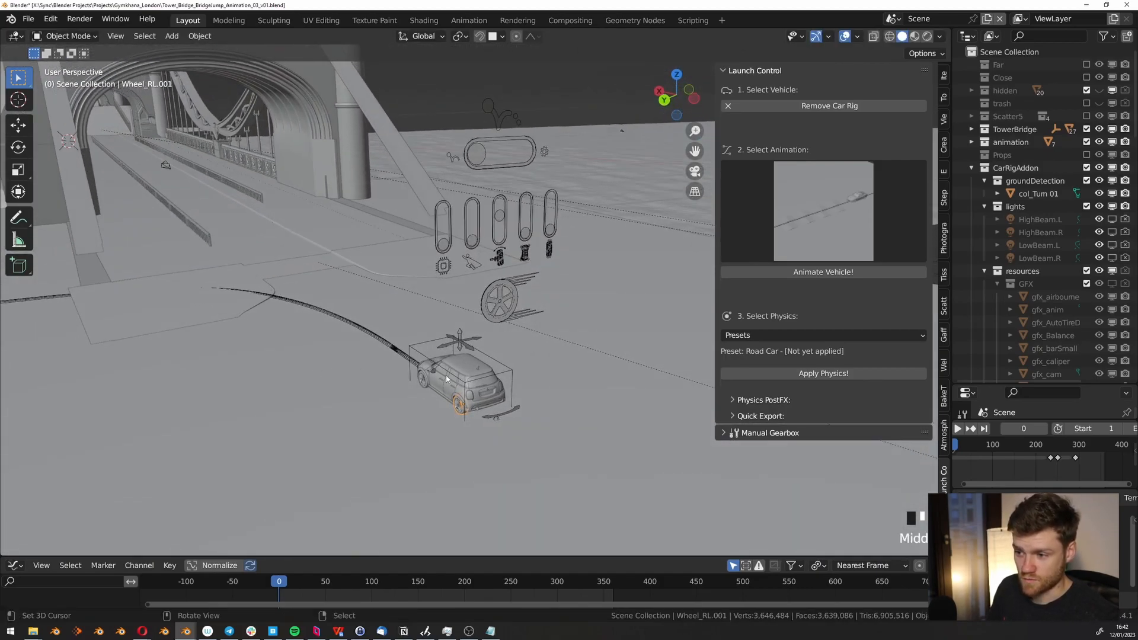
{"action": "scroll", "coordinate": [454, 375], "scroll_direction": "up", "scroll_amount": 2}
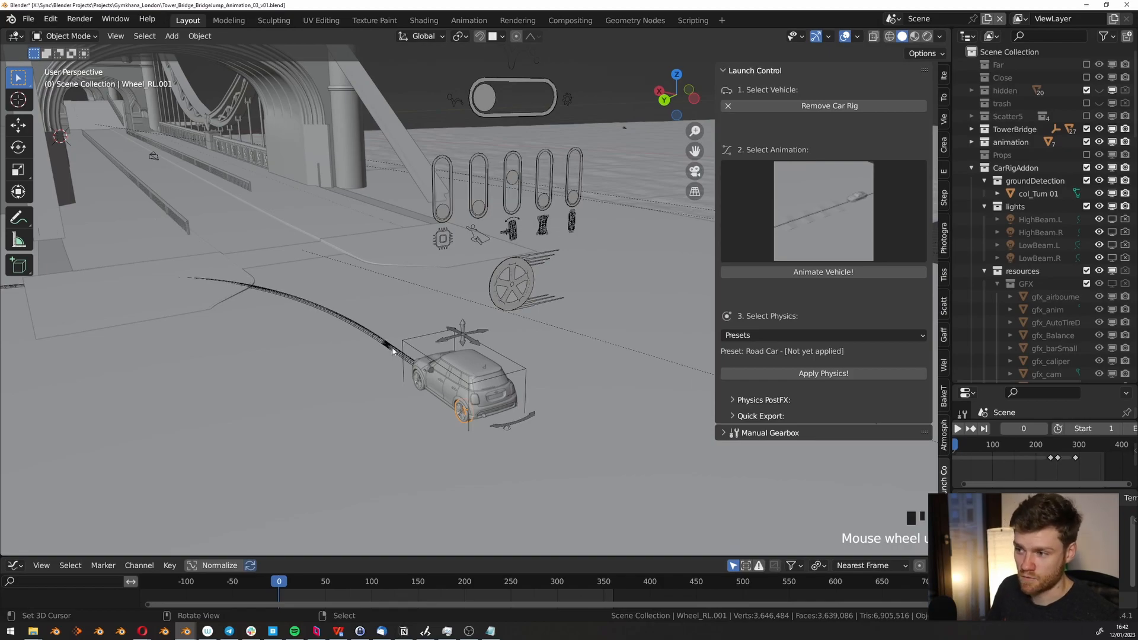
{"action": "middle_click_drag", "start_coordinate": [410, 298], "coordinate": [474, 323]}
{"action": "scroll", "coordinate": [545, 323], "scroll_direction": "down", "scroll_amount": 5}
{"action": "middle_click_drag", "start_coordinate": [474, 323], "coordinate": [473, 366], "text": "shift"}
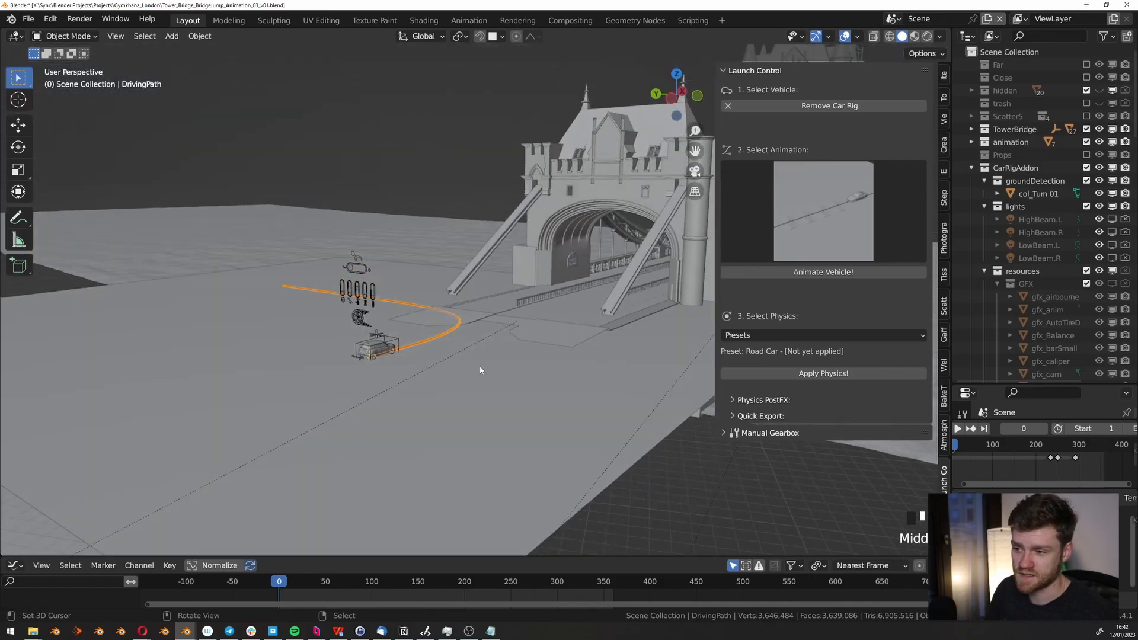
Try moving the col_Tum 01 ground-detection plane vertically along Z.
{"action": "key", "text": "g"}
{"action": "key", "text": "z"}
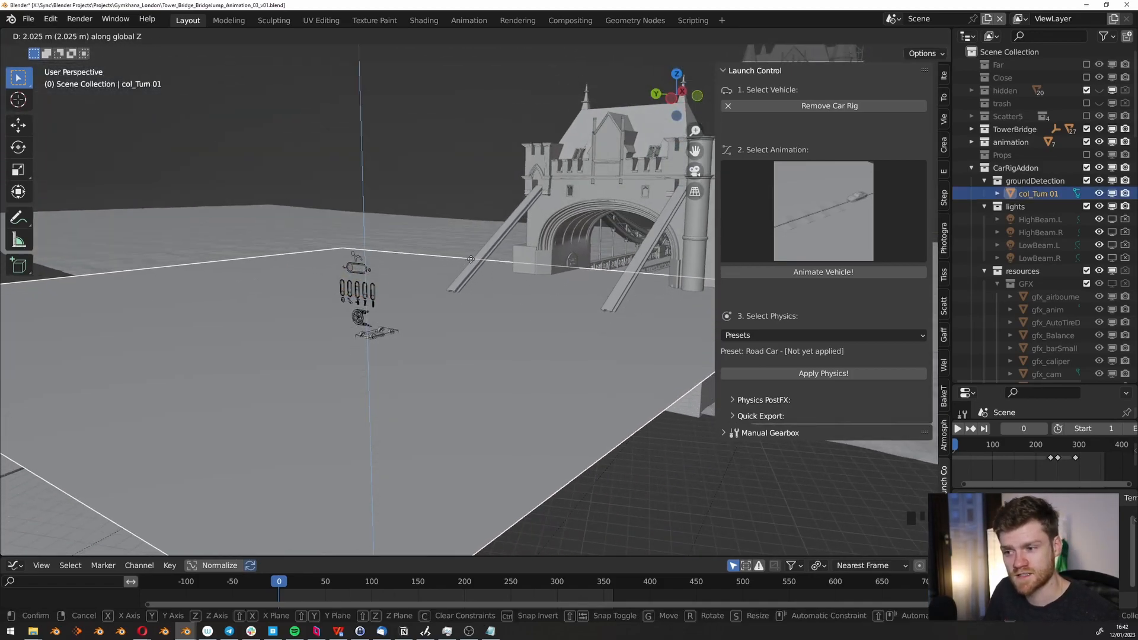
{"action": "left_click", "coordinate": [470, 280]}
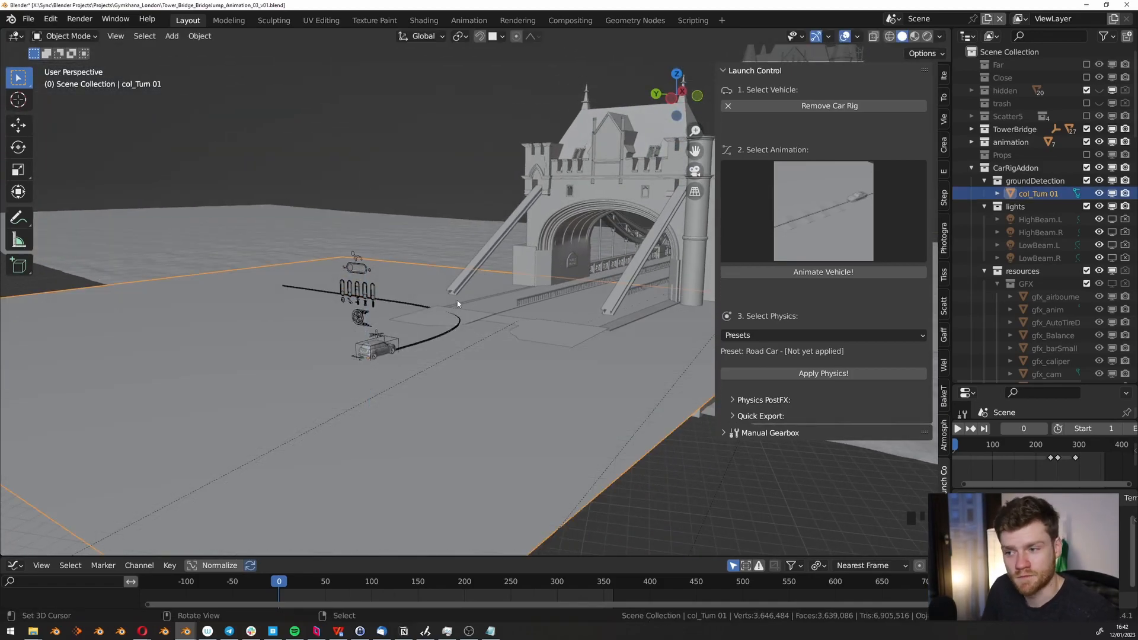
Delete the col_Tum 01 plane from the groundDetection collection.
{"action": "scroll", "coordinate": [368, 350], "scroll_direction": "up", "scroll_amount": 2}
{"action": "middle_click_drag", "start_coordinate": [387, 350], "coordinate": [471, 385]}
{"action": "key", "text": "x"}
{"action": "left_click", "coordinate": [498, 358]}
Select all the road sections along the approach and across the bridge and move them into CarRigAddon's groundDetection collection.
{"action": "right_click", "coordinate": [355, 435], "text": "shift"}
{"action": "middle_click_drag", "start_coordinate": [568, 330], "coordinate": [500, 372], "text": "shift"}
{"action": "right_click", "coordinate": [567, 315], "text": "shift"}
{"action": "scroll", "coordinate": [534, 320], "scroll_direction": "down", "scroll_amount": 4}
{"action": "middle_click_drag", "start_coordinate": [504, 315], "coordinate": [460, 341], "text": "shift"}
{"action": "middle_click_drag", "start_coordinate": [610, 278], "coordinate": [463, 332], "text": "shift"}
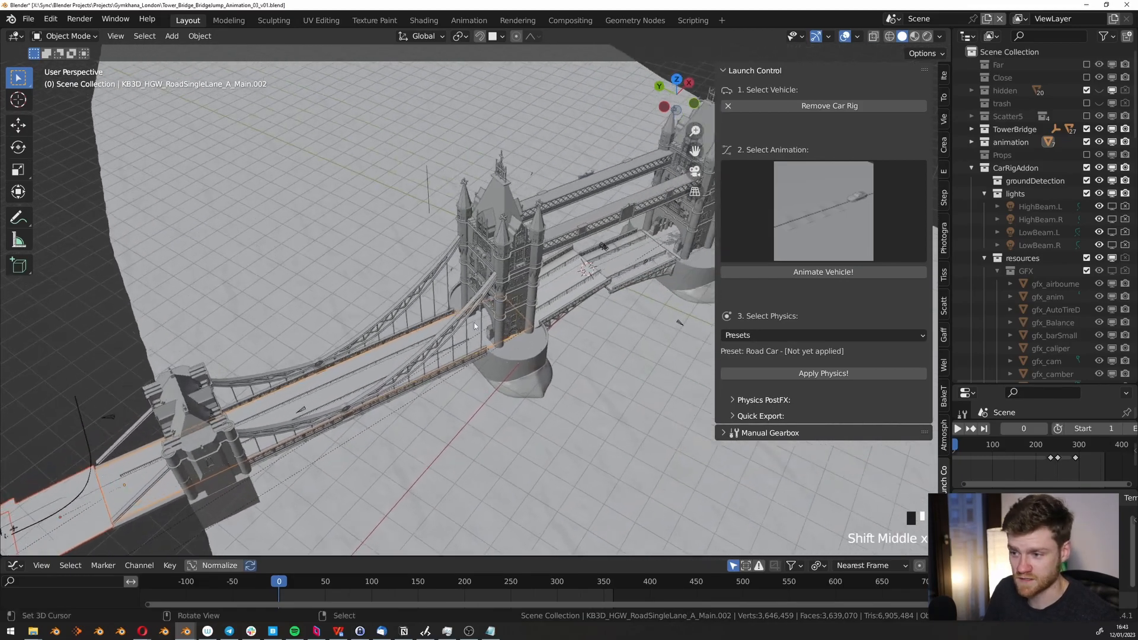
{"action": "scroll", "coordinate": [570, 290], "scroll_direction": "up", "scroll_amount": 5}
{"action": "middle_click_drag", "start_coordinate": [571, 289], "coordinate": [553, 316]}
{"action": "right_click", "coordinate": [618, 252], "text": "shift"}
{"action": "middle_click_drag", "start_coordinate": [619, 249], "coordinate": [205, 343], "text": "shift"}
{"action": "right_click", "coordinate": [475, 281], "text": "shift"}
{"action": "right_click", "coordinate": [617, 244], "text": "shift"}
{"action": "right_click", "coordinate": [478, 239], "text": "shift"}
{"action": "scroll", "coordinate": [478, 243], "scroll_direction": "down", "scroll_amount": 3}
{"action": "scroll", "coordinate": [479, 243], "scroll_direction": "down", "scroll_amount": 3}
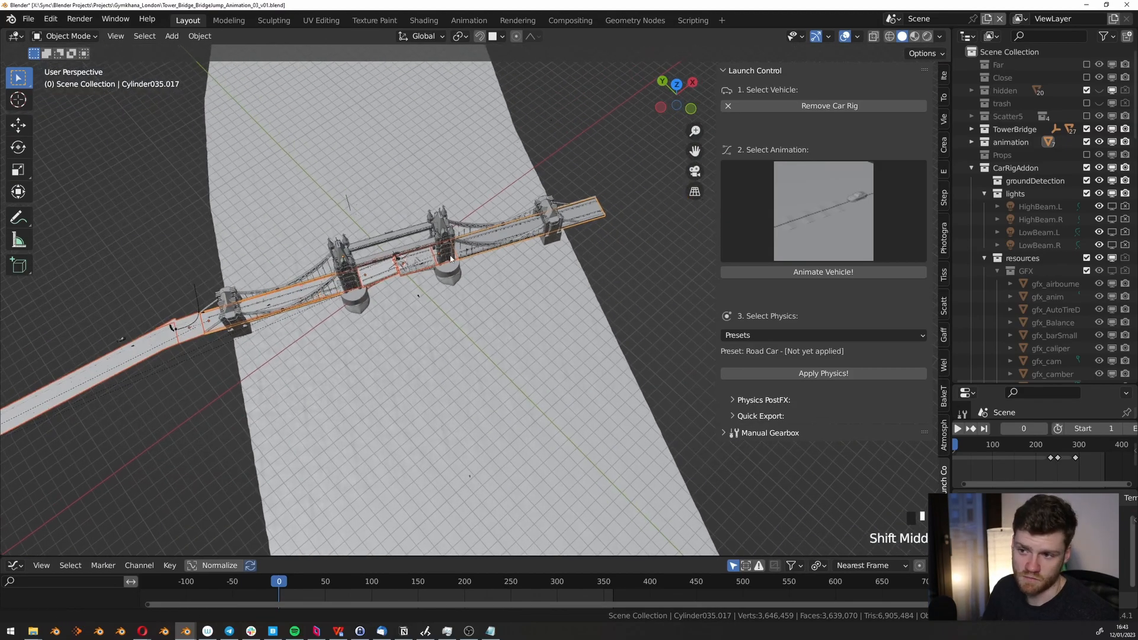
{"action": "middle_click_drag", "start_coordinate": [478, 243], "coordinate": [513, 255], "text": "shift"}
{"action": "scroll", "coordinate": [296, 316], "scroll_direction": "up", "scroll_amount": 6}
{"action": "middle_click_drag", "start_coordinate": [352, 302], "coordinate": [380, 277]}
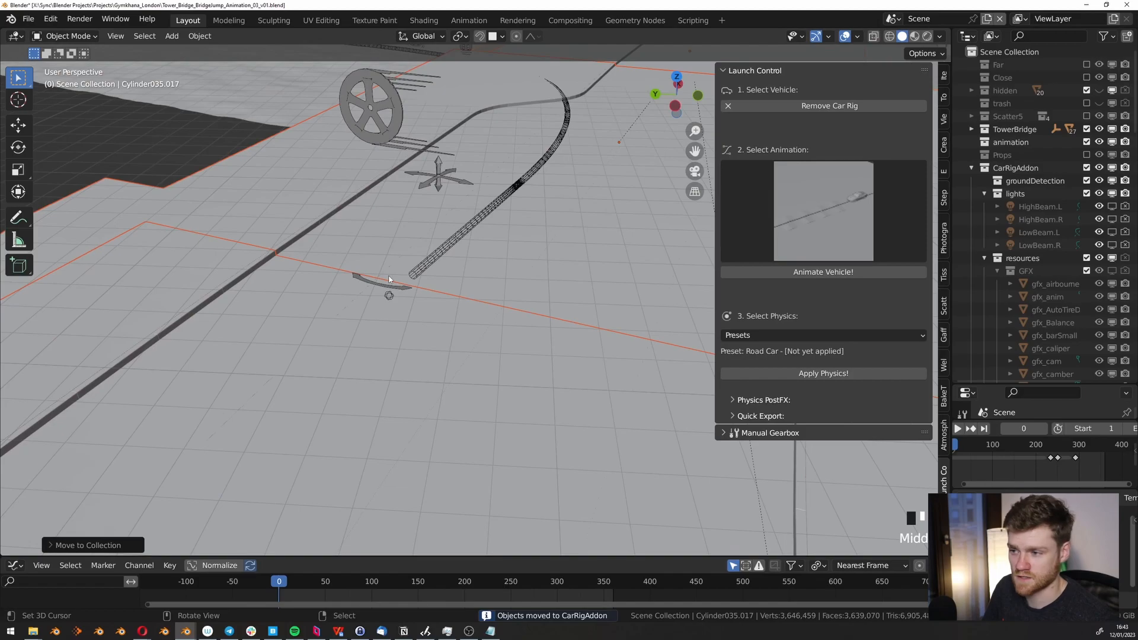
{"action": "key", "text": "m"}
{"action": "mouse_move", "coordinate": [390, 279]}
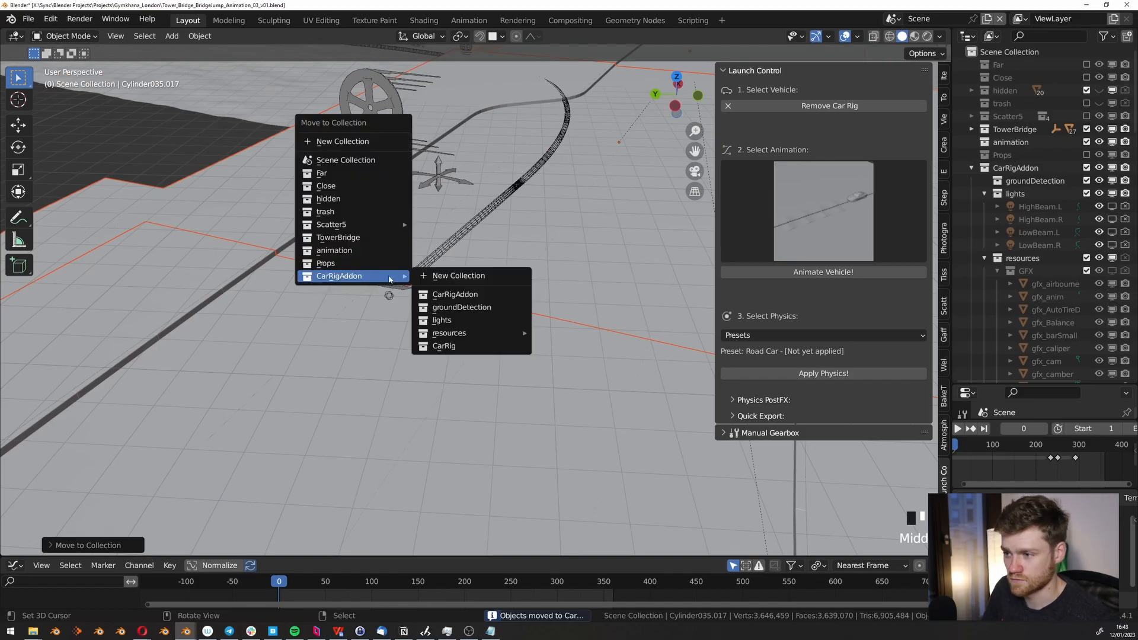
{"action": "left_click", "coordinate": [465, 308]}
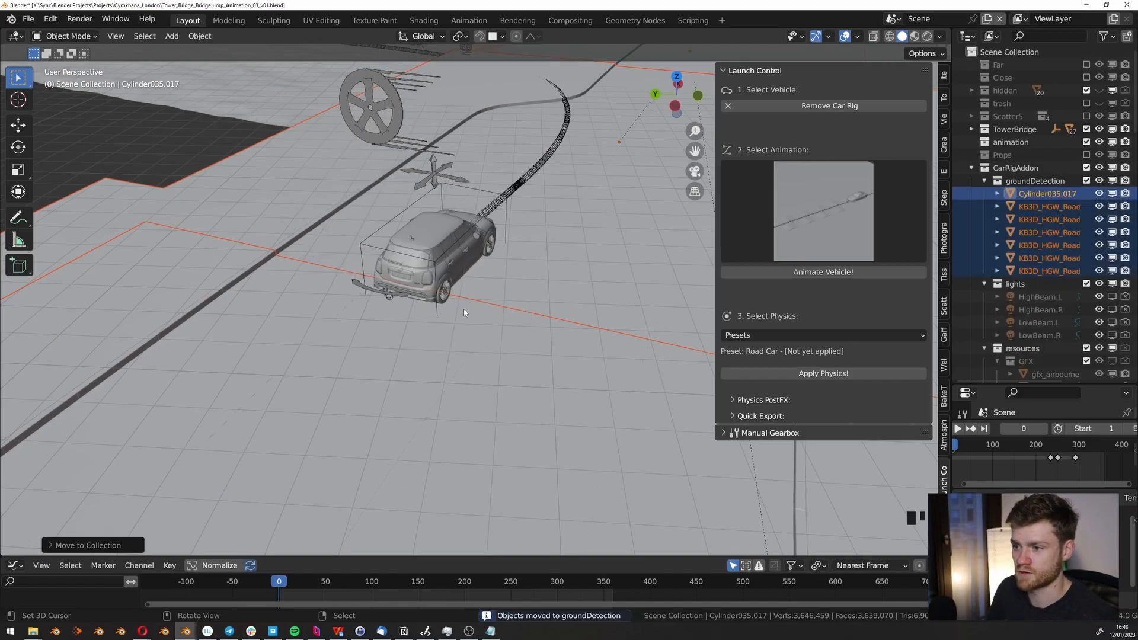
Select the DrivingPath curve and lower it along Z by about 0.6 m to the road surface beneath the Mini.
{"action": "key", "text": "alt+a"}
{"action": "middle_click_drag", "start_coordinate": [465, 313], "coordinate": [445, 381], "text": "shift"}
{"action": "scroll", "coordinate": [445, 367], "scroll_direction": "down", "scroll_amount": 3}
{"action": "right_click", "coordinate": [479, 282]}
{"action": "middle_click_drag", "start_coordinate": [479, 281], "coordinate": [451, 251]}
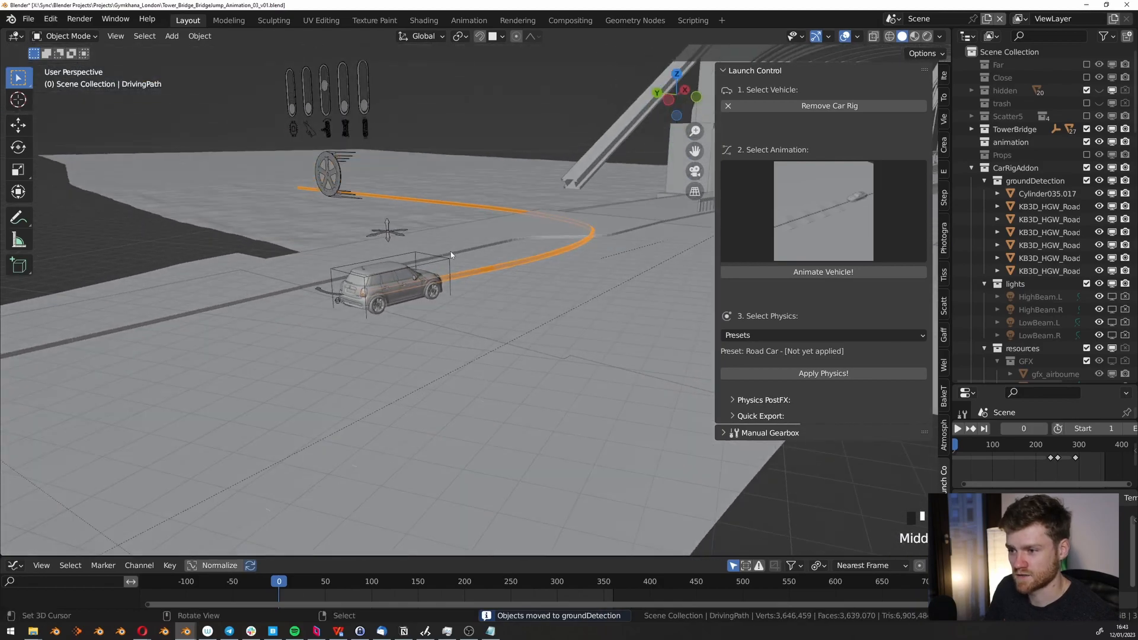
{"action": "key", "text": "g"}
{"action": "key", "text": "z"}
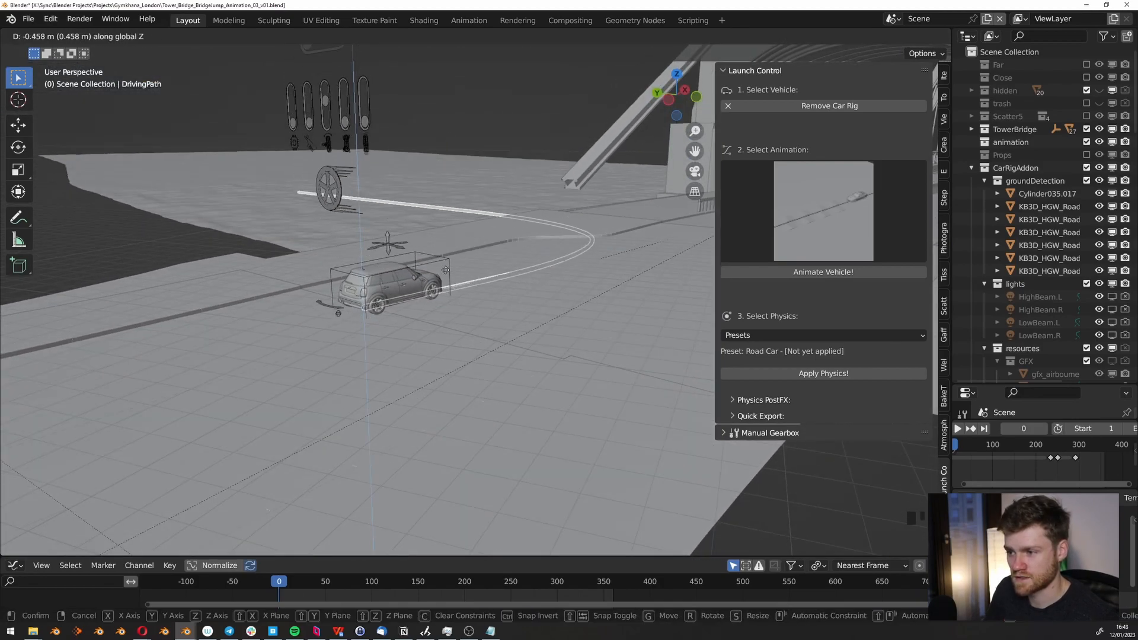
{"action": "scroll", "coordinate": [459, 284], "scroll_direction": "up", "scroll_amount": 6}
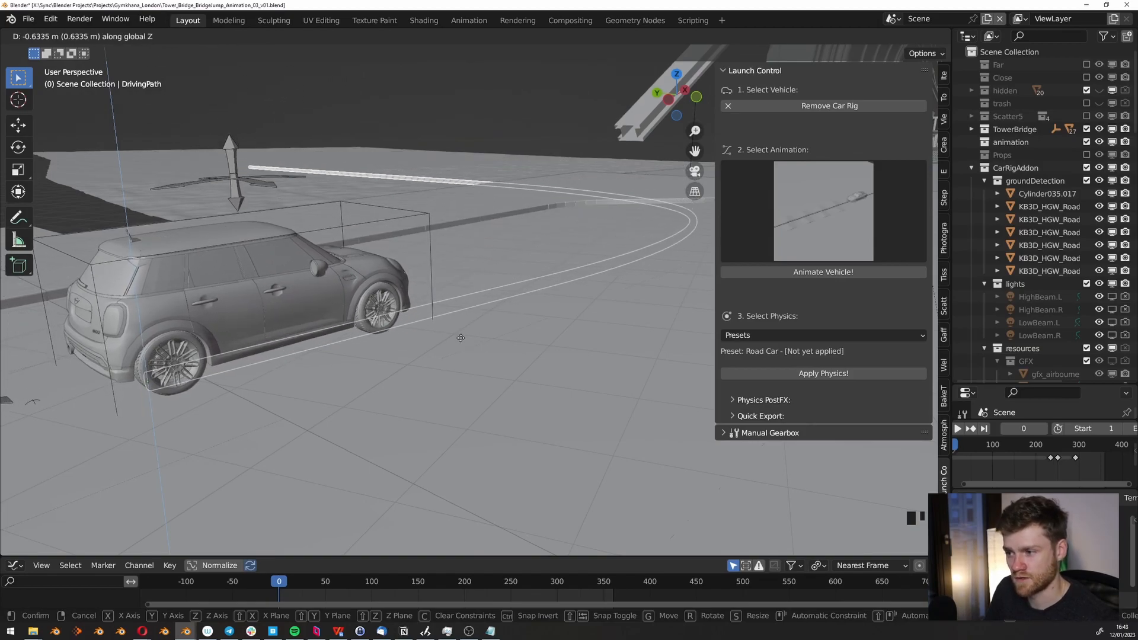
{"action": "left_click", "coordinate": [452, 295]}
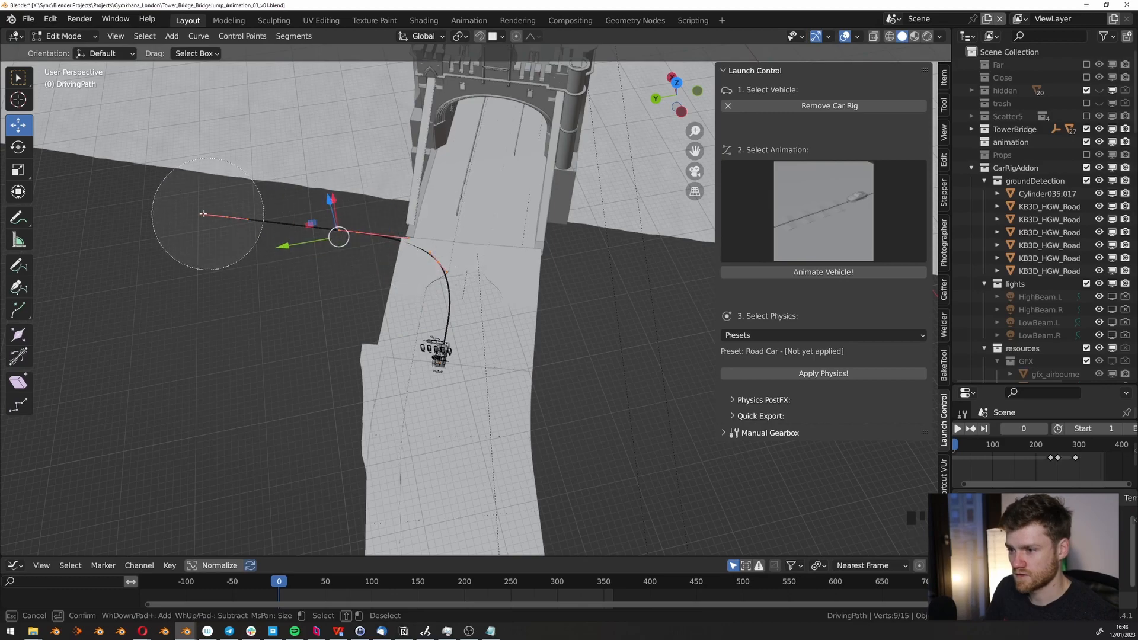
Delete the three control points that lead the DrivingPath curve off the side of the road.
{"action": "key", "text": "Escape"}
{"action": "key", "text": "x"}
{"action": "left_click", "coordinate": [205, 214]}
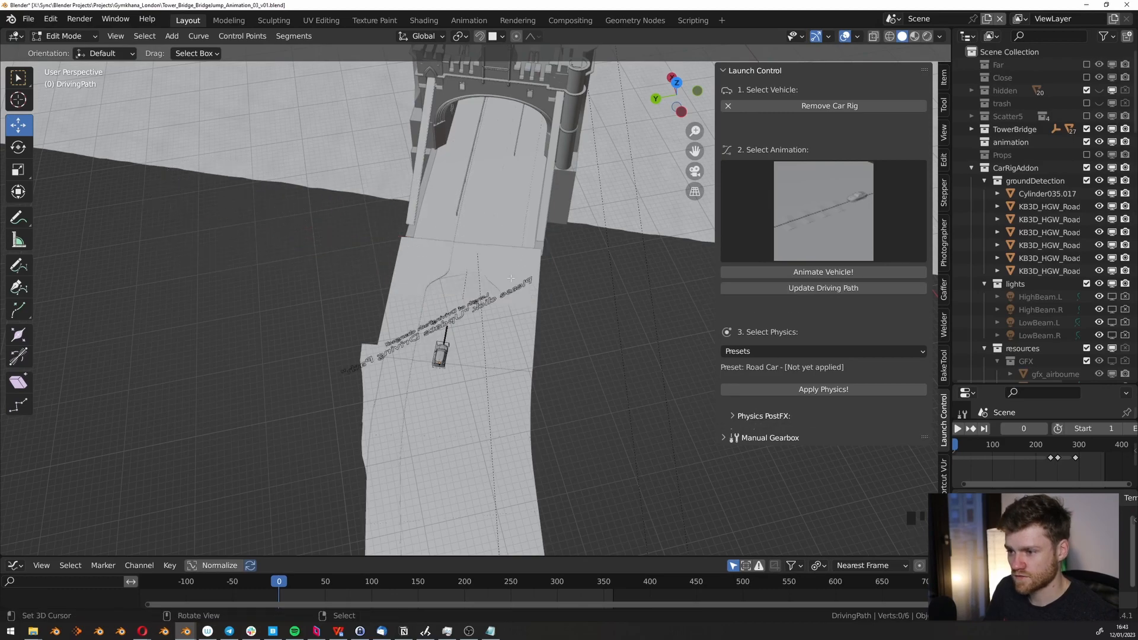
Select the remaining end control point of the shortened driving path and inspect it in front of the Mini.
{"action": "scroll", "coordinate": [423, 332], "scroll_direction": "up", "scroll_amount": 3}
{"action": "right_click", "coordinate": [423, 336]}
{"action": "middle_click_drag", "start_coordinate": [441, 336], "coordinate": [444, 335]}
{"action": "middle_click_drag", "start_coordinate": [435, 320], "coordinate": [432, 315]}
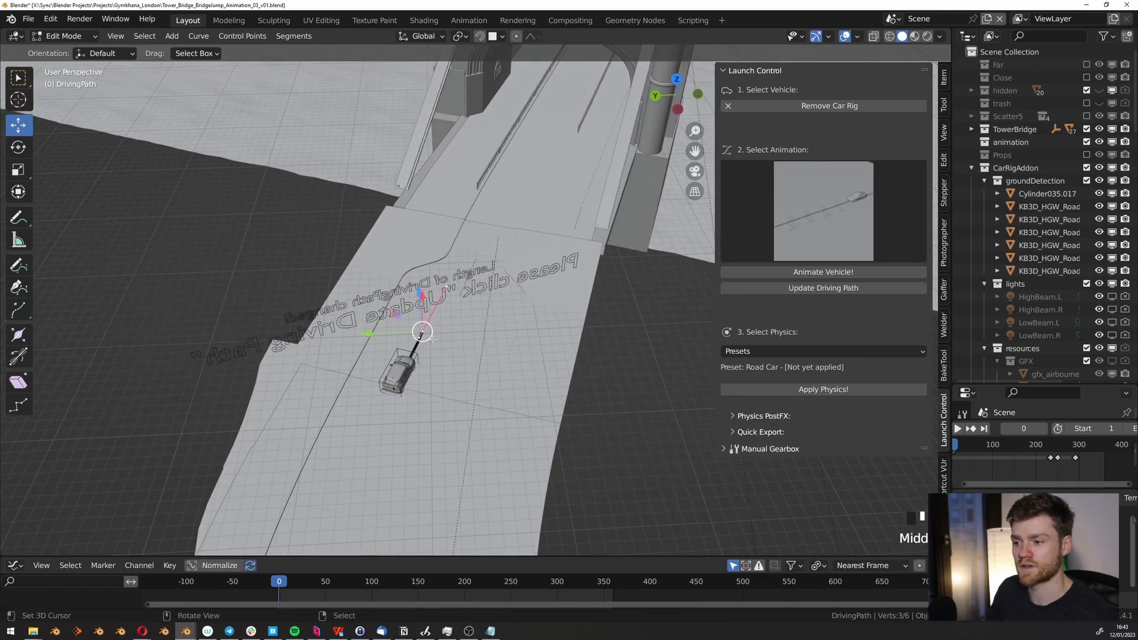
{"action": "mouse_move", "coordinate": [422, 332]}
{"action": "middle_mouse_down"}
{"action": "mouse_move", "coordinate": [491, 323]}
{"action": "mouse_move", "coordinate": [470, 356]}
{"action": "mouse_move", "coordinate": [414, 321]}
{"action": "middle_mouse_up"}
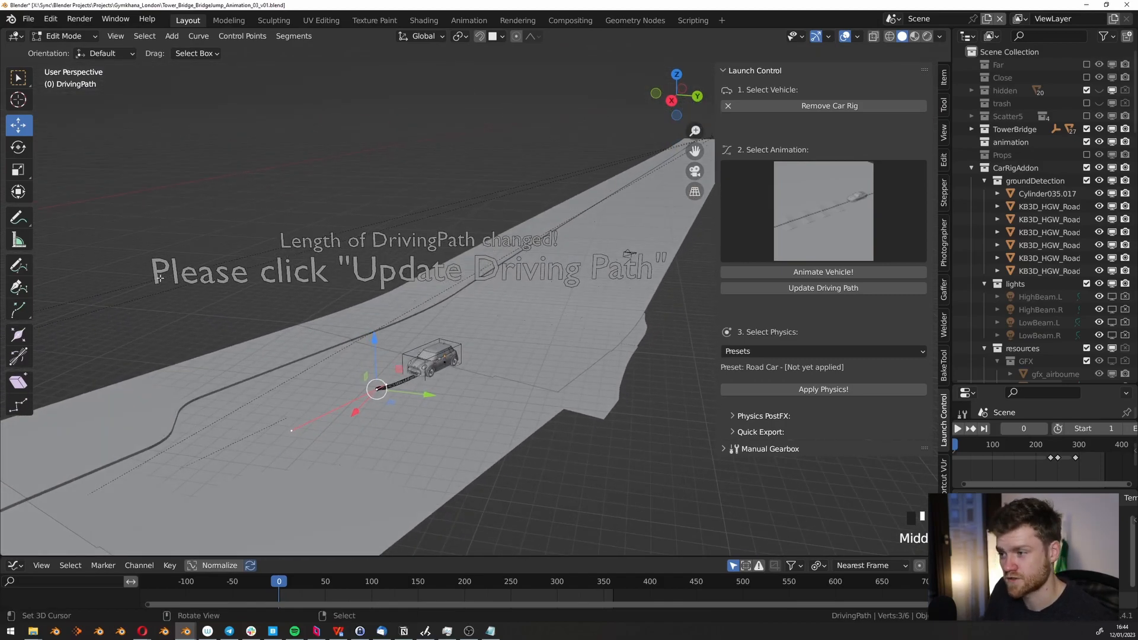
{"action": "middle_click_drag", "start_coordinate": [603, 277], "coordinate": [592, 279]}
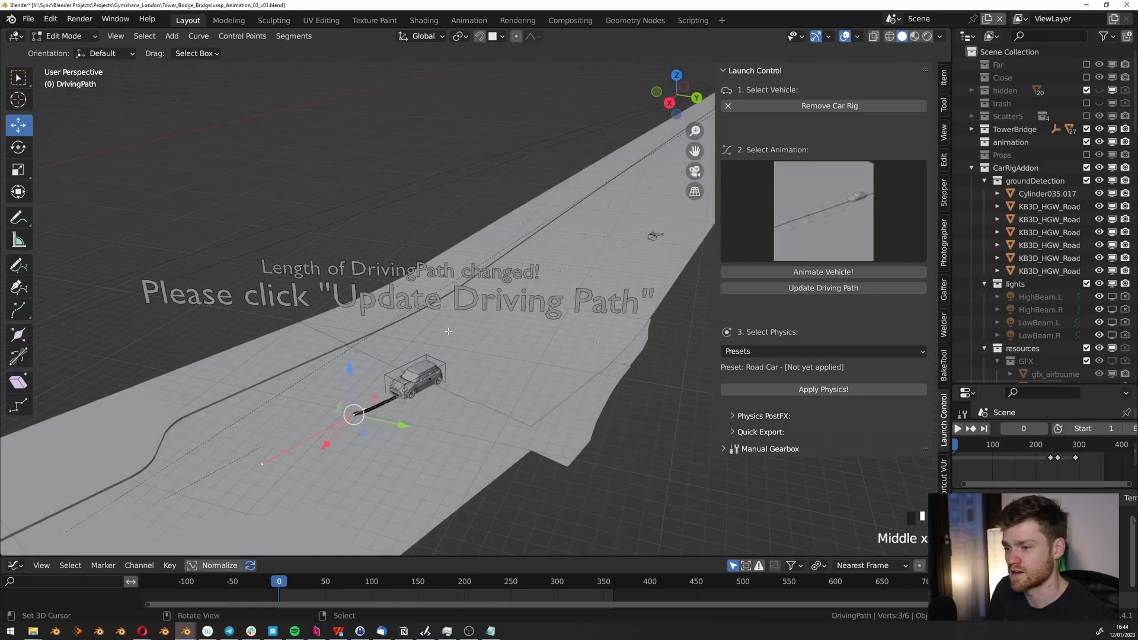
{"action": "scroll", "coordinate": [427, 368], "scroll_direction": "up", "scroll_amount": 3}
Reveal the DrivingPath curve in the Outliner's CarRig collection and view it in both Object Mode and Edit Mode.
{"action": "key", "text": "Tab"}
{"action": "scroll", "coordinate": [418, 374], "scroll_direction": "up", "scroll_amount": 3}
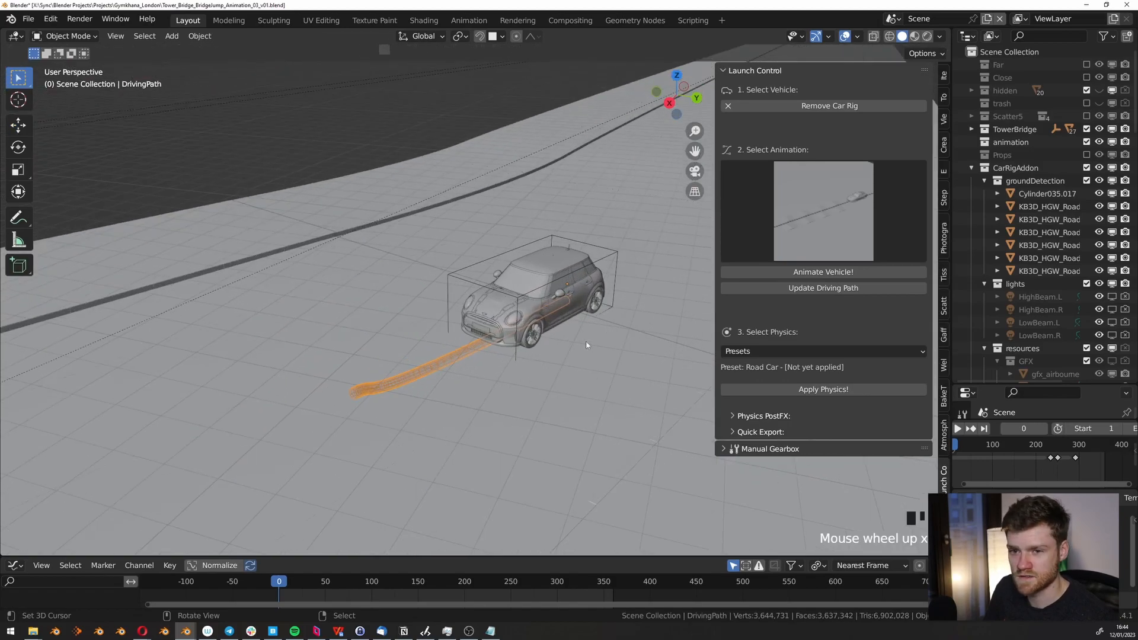
{"action": "key", "text": "KP_Decimal"}
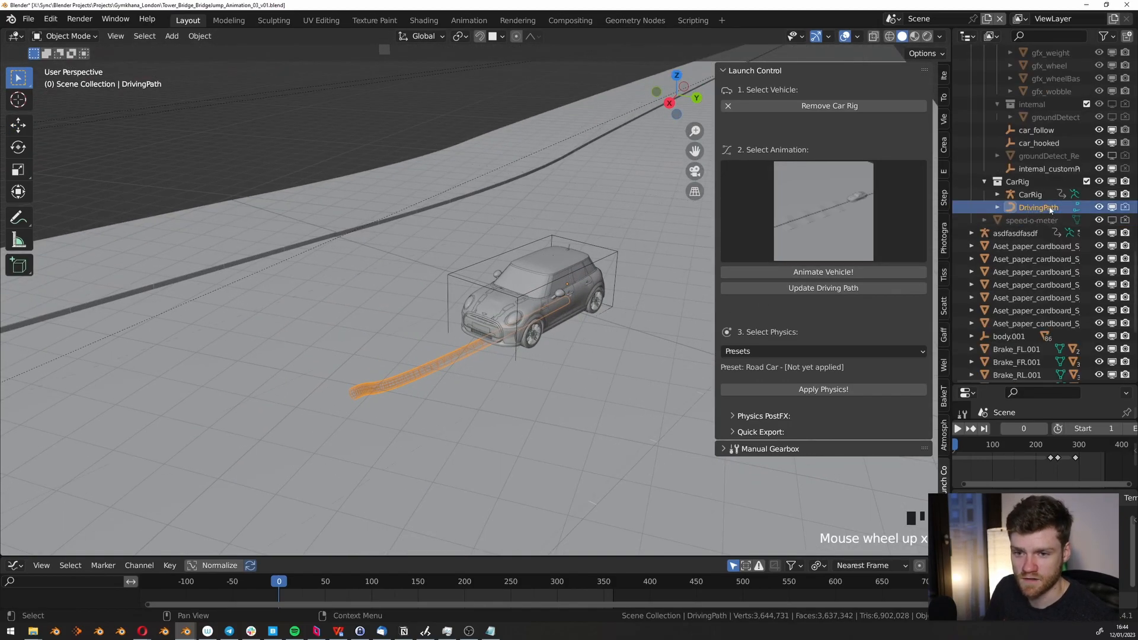
{"action": "scroll", "coordinate": [556, 358], "scroll_direction": "down", "scroll_amount": 3}
{"action": "key", "text": "Tab"}
{"action": "middle_click_drag", "start_coordinate": [556, 358], "coordinate": [521, 380]}
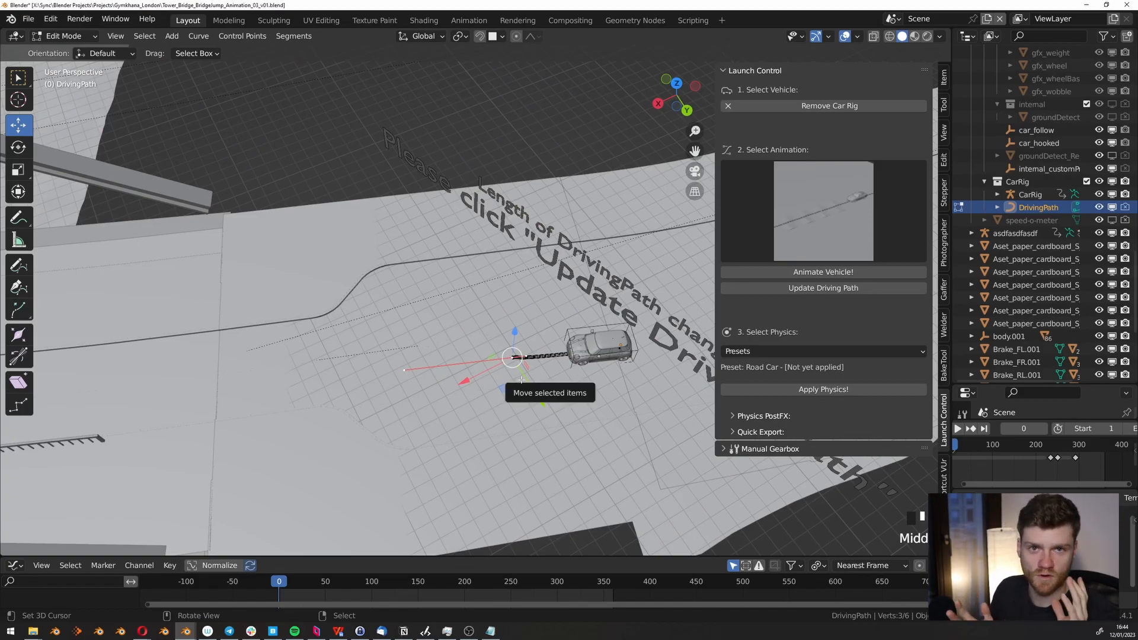
{"action": "key", "text": "Tab"}
{"action": "middle_click_drag", "start_coordinate": [521, 380], "coordinate": [558, 237]}
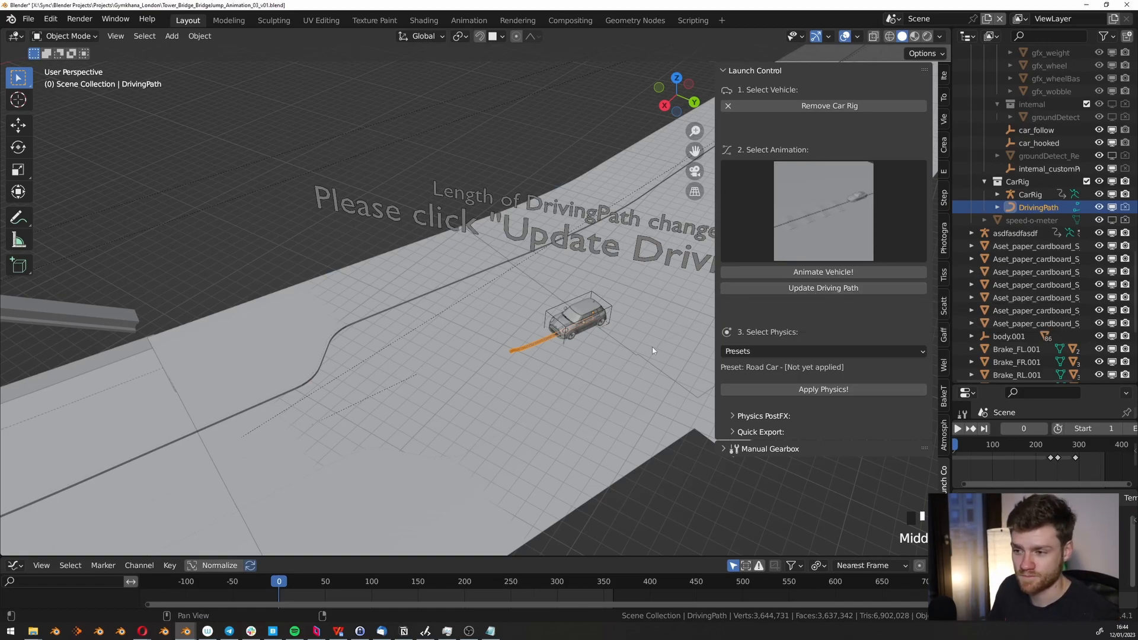
Move the driving path's end control point horizontally, with Z locked, to the seam where the approach road meets the bridge.
{"action": "key", "text": "Tab"}
{"action": "middle_click_drag", "start_coordinate": [699, 339], "coordinate": [575, 386]}
{"action": "middle_click_drag", "start_coordinate": [551, 368], "coordinate": [584, 412], "text": "shift"}
{"action": "scroll", "coordinate": [584, 412], "scroll_direction": "down", "scroll_amount": 2}
{"action": "key", "text": "g"}
{"action": "key", "text": "shift+z"}
{"action": "left_click", "coordinate": [469, 379]}
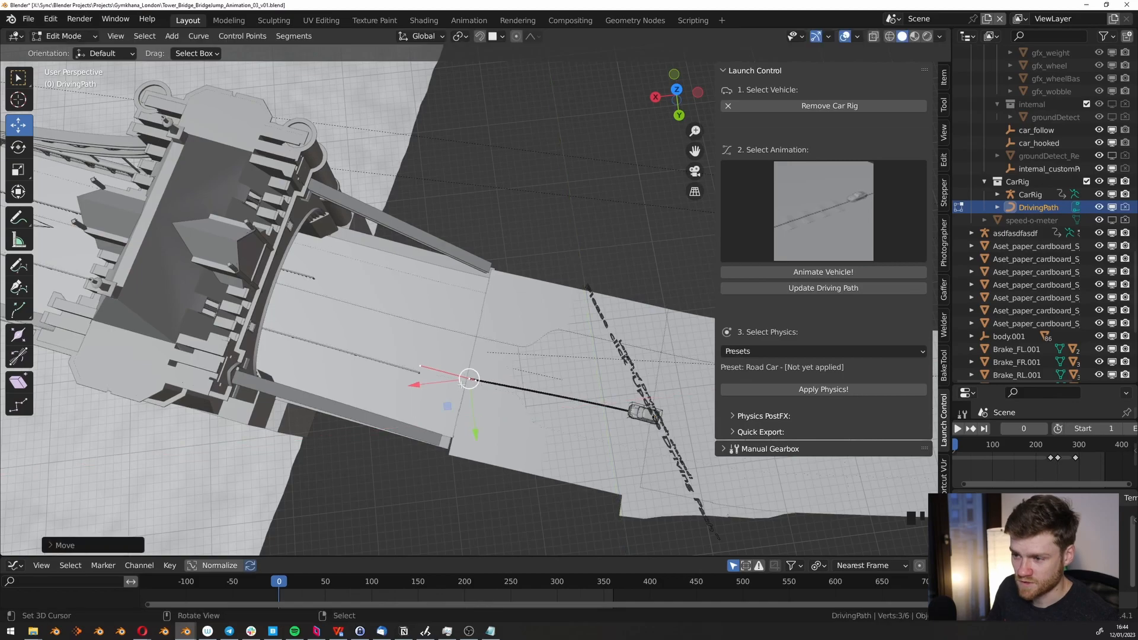
{"action": "scroll", "coordinate": [467, 380], "scroll_direction": "up", "scroll_amount": 2}
{"action": "key", "text": "g"}
{"action": "key", "text": "shift+z"}
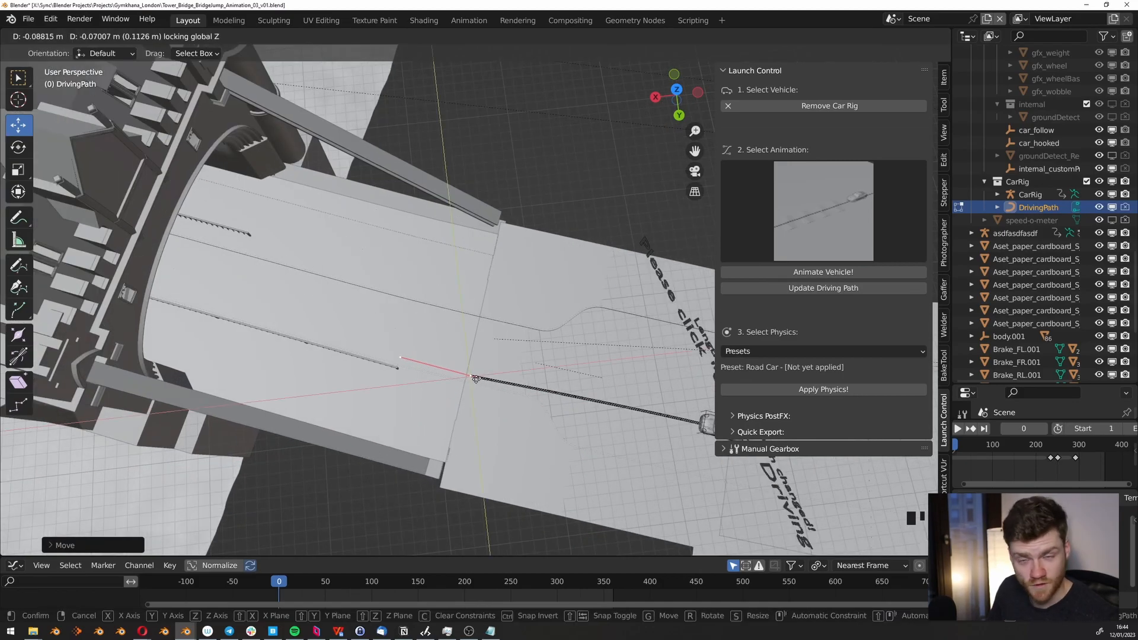
{"action": "left_click", "coordinate": [475, 370]}
Use Face Project snapping to move the path's end control point just past the seam onto the bridge roadway.
{"action": "middle_click_drag", "start_coordinate": [474, 369], "coordinate": [363, 207]}
{"action": "middle_click_drag", "start_coordinate": [481, 342], "coordinate": [465, 309], "text": "shift"}
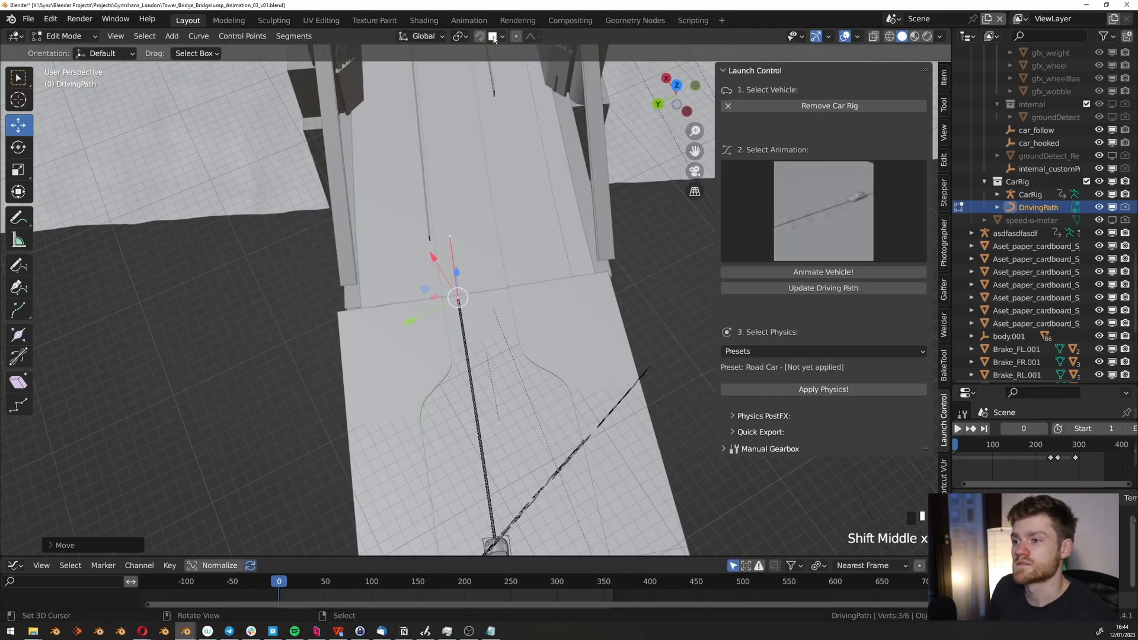
{"action": "left_click", "coordinate": [502, 37]}
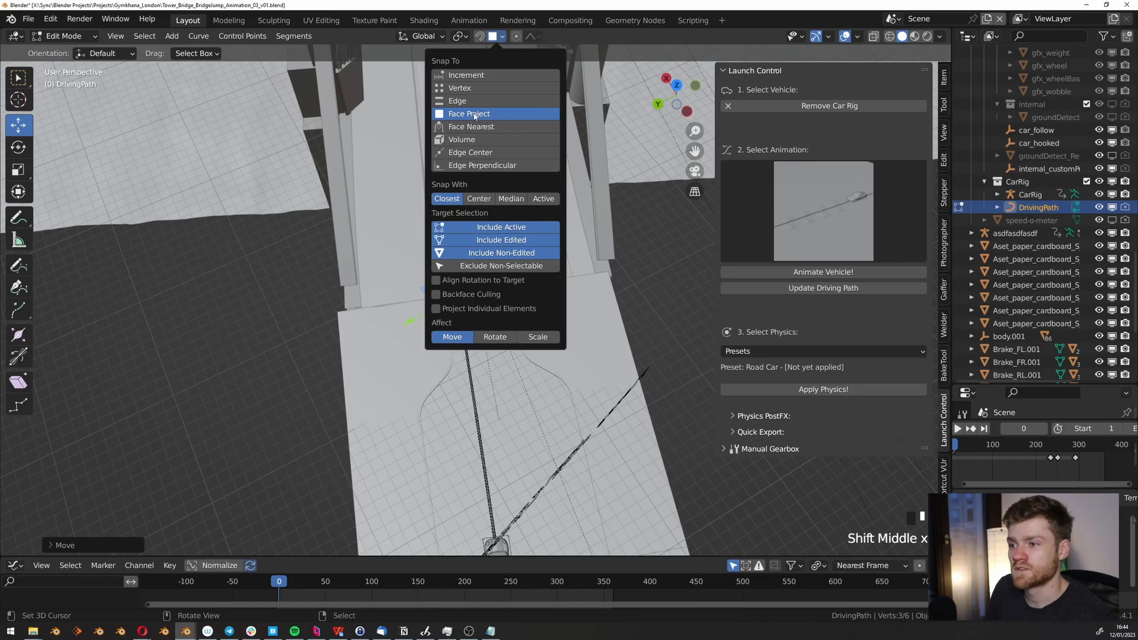
{"action": "left_click_drag", "start_coordinate": [458, 298], "coordinate": [458, 262]}
Select the end control point's handle on the Mini's side and scale it.
{"action": "middle_click_drag", "start_coordinate": [460, 276], "coordinate": [409, 394], "text": "shift"}
{"action": "right_click", "coordinate": [474, 400]}
{"action": "key", "text": "s"}
{"action": "left_click", "coordinate": [413, 442]}
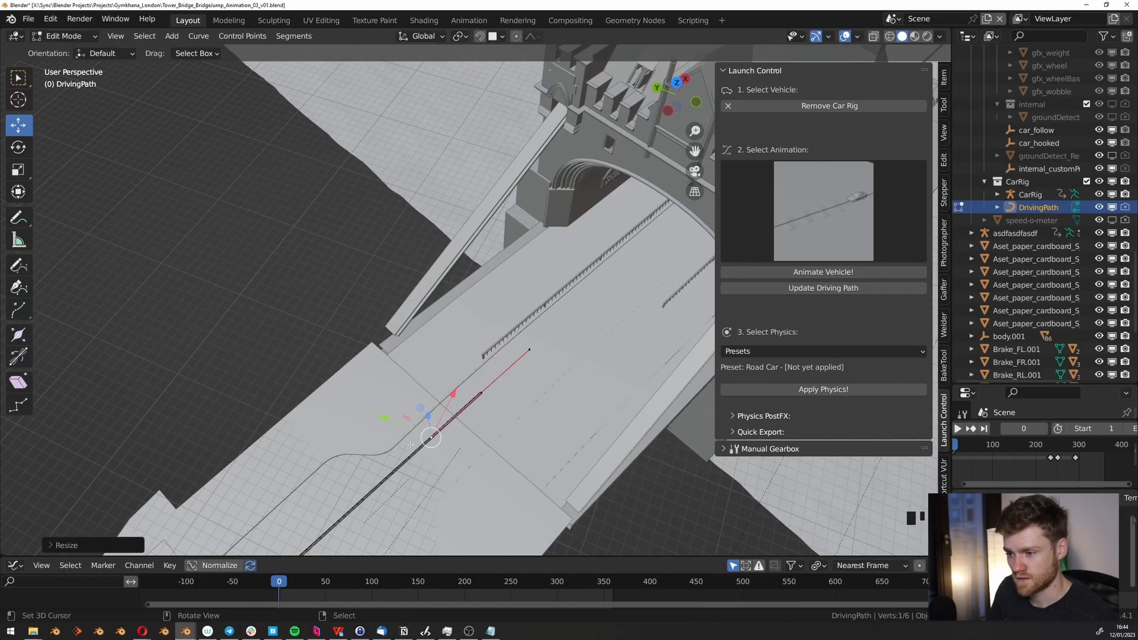
Extrude the driving path from its end control point along the bridge roadway to just before the main tower.
{"action": "right_click", "coordinate": [482, 394]}
{"action": "scroll", "coordinate": [482, 394], "scroll_direction": "down", "scroll_amount": 5}
{"action": "middle_click_drag", "start_coordinate": [481, 394], "coordinate": [355, 455], "text": "shift"}
{"action": "scroll", "coordinate": [354, 453], "scroll_direction": "down", "scroll_amount": 2}
{"action": "key", "text": "e"}
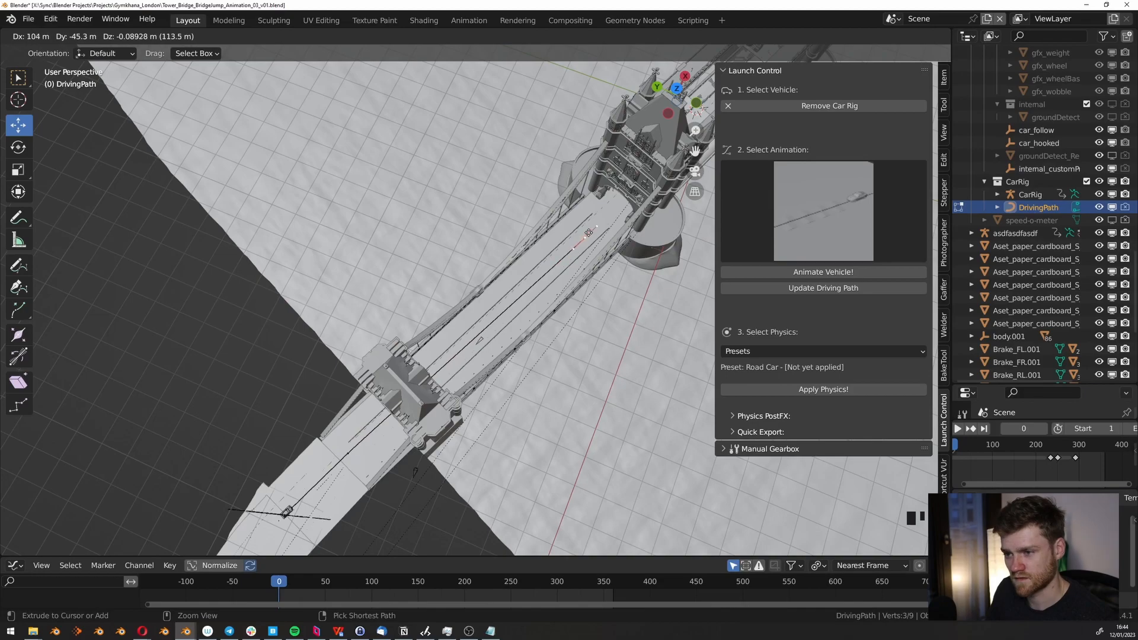
{"action": "left_click", "coordinate": [611, 207]}
Move the driving path's end control point through the main tower to the seam at the foot of the raised bridge section.
{"action": "scroll", "coordinate": [611, 206], "scroll_direction": "up", "scroll_amount": 4}
{"action": "middle_click_drag", "start_coordinate": [611, 208], "coordinate": [552, 333], "text": "shift"}
{"action": "scroll", "coordinate": [552, 354], "scroll_direction": "up", "scroll_amount": 3}
{"action": "key", "text": "g"}
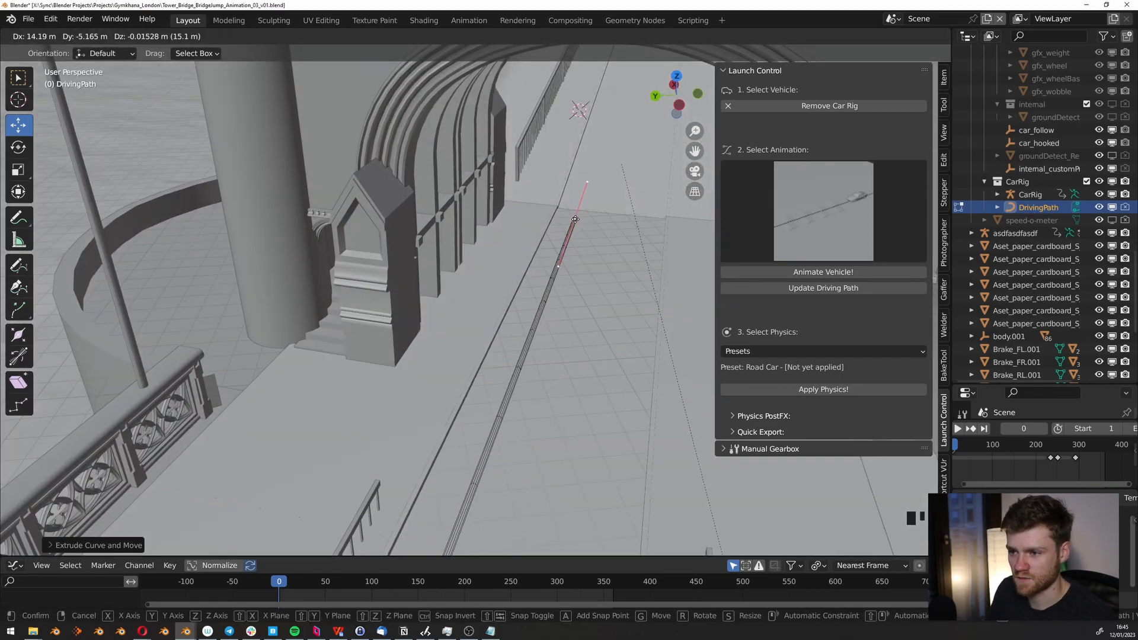
{"action": "left_click", "coordinate": [609, 214]}
{"action": "middle_click_drag", "start_coordinate": [609, 214], "coordinate": [452, 297], "text": "shift"}
{"action": "scroll", "coordinate": [577, 295], "scroll_direction": "up", "scroll_amount": 4}
{"action": "key", "text": "g"}
{"action": "left_click", "coordinate": [557, 250]}
Scale down the handles of the end control point at the foot of the raised bridge section.
{"action": "scroll", "coordinate": [552, 261], "scroll_direction": "down", "scroll_amount": 4}
{"action": "key", "text": "s"}
{"action": "left_click", "coordinate": [494, 306]}
{"action": "key", "text": "s"}
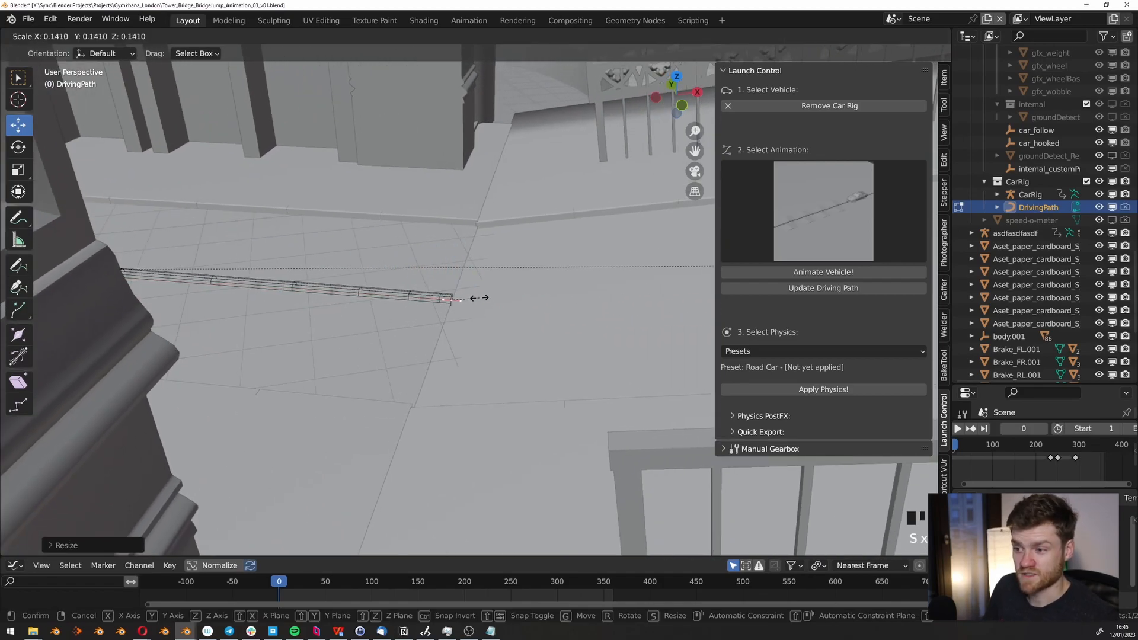
{"action": "left_click", "coordinate": [479, 298]}
Extrude the driving path from the seam up along the raised bridge section to its far tip.
{"action": "scroll", "coordinate": [453, 303], "scroll_direction": "down", "scroll_amount": 3}
{"action": "middle_click_drag", "start_coordinate": [452, 304], "coordinate": [451, 332], "text": "shift"}
{"action": "key", "text": "e"}
{"action": "left_click", "coordinate": [593, 345]}
{"action": "scroll", "coordinate": [569, 344], "scroll_direction": "up", "scroll_amount": 2}
{"action": "scroll", "coordinate": [355, 361], "scroll_direction": "up", "scroll_amount": 6}
{"action": "middle_click_drag", "start_coordinate": [308, 370], "coordinate": [277, 335]}
{"action": "scroll", "coordinate": [315, 373], "scroll_direction": "down", "scroll_amount": 2}
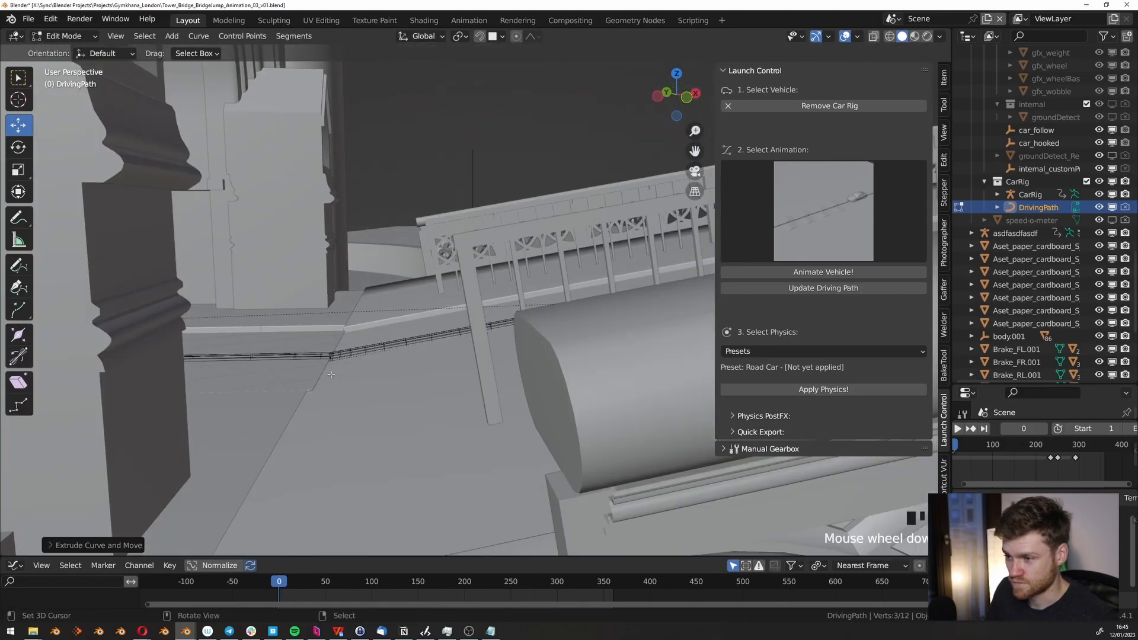
{"action": "key", "text": "e"}
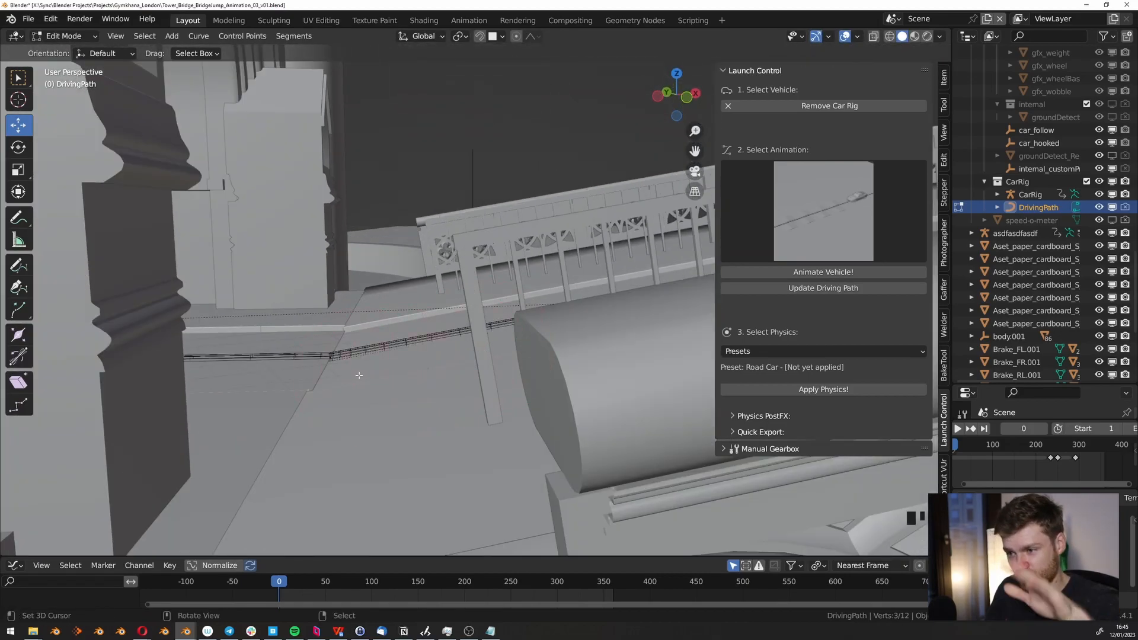
{"action": "middle_click_drag", "start_coordinate": [359, 375], "coordinate": [433, 396], "text": "shift"}
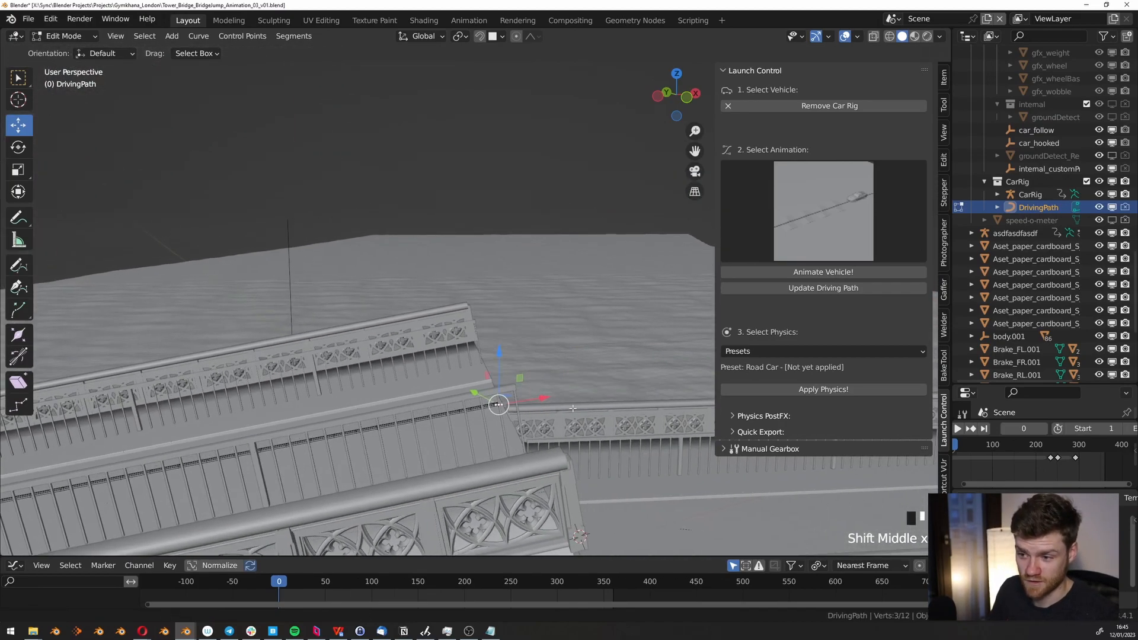
Move the end control point onto the road surface at the raised section's tip, toggling X-ray to help place it.
{"action": "scroll", "coordinate": [444, 401], "scroll_direction": "up", "scroll_amount": 3}
{"action": "middle_click_drag", "start_coordinate": [306, 379], "coordinate": [365, 453]}
{"action": "key", "text": "g"}
{"action": "left_click", "coordinate": [338, 381]}
{"action": "middle_click_drag", "start_coordinate": [364, 453], "coordinate": [427, 445], "text": "shift"}
{"action": "key", "text": "alt+z"}
{"action": "middle_click_drag", "start_coordinate": [380, 368], "coordinate": [376, 305]}
{"action": "key", "text": "g"}
{"action": "left_click", "coordinate": [378, 352]}
Rotate the end control point's handles to follow the raised section's slope and scale them up.
{"action": "scroll", "coordinate": [379, 355], "scroll_direction": "down", "scroll_amount": 6}
{"action": "key", "text": "r"}
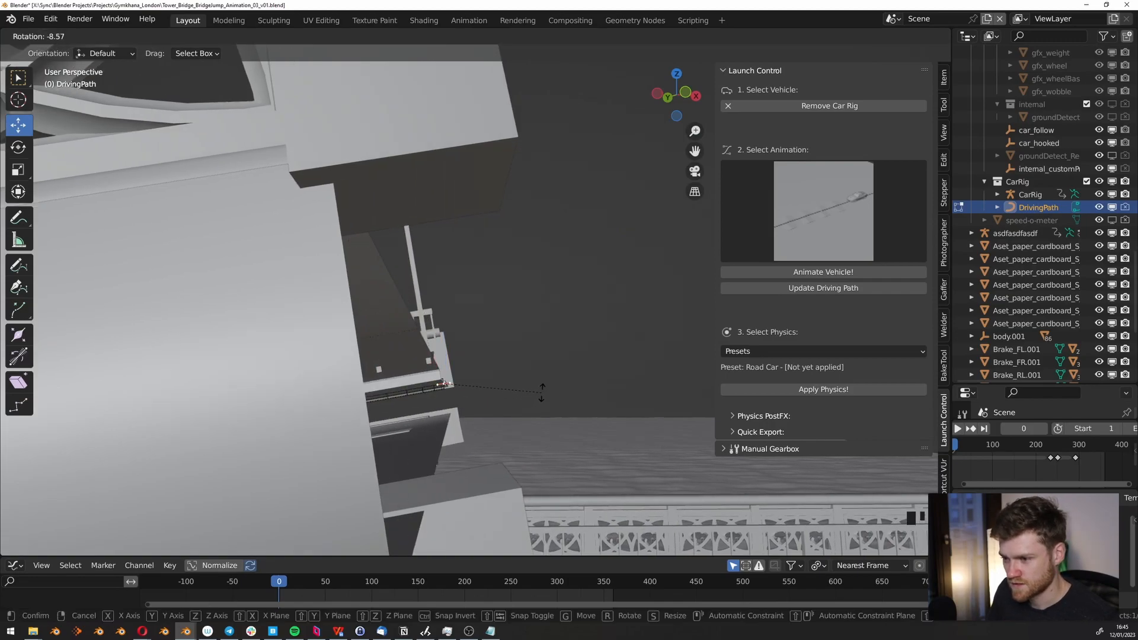
{"action": "left_click", "coordinate": [541, 392]}
{"action": "key", "text": "s"}
{"action": "left_click", "coordinate": [527, 402]}
{"action": "key", "text": "r"}
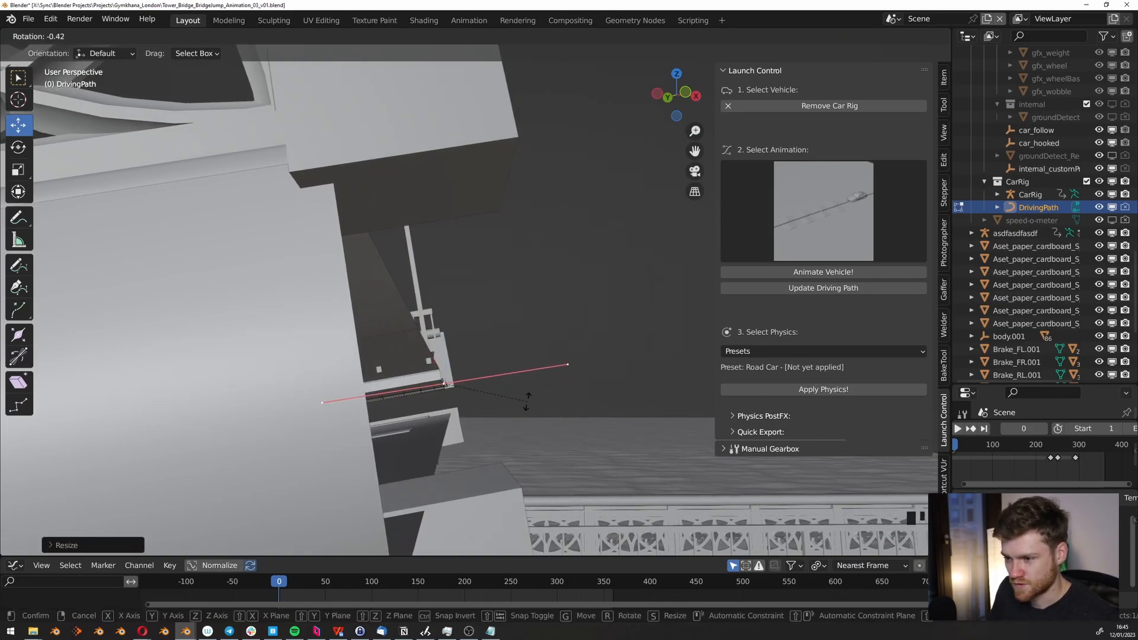
{"action": "left_click", "coordinate": [529, 399]}
Sketch an annotation line along the take-off slope beside the end control point's handle and undo it.
{"action": "middle_click_drag", "start_coordinate": [528, 399], "coordinate": [443, 376]}
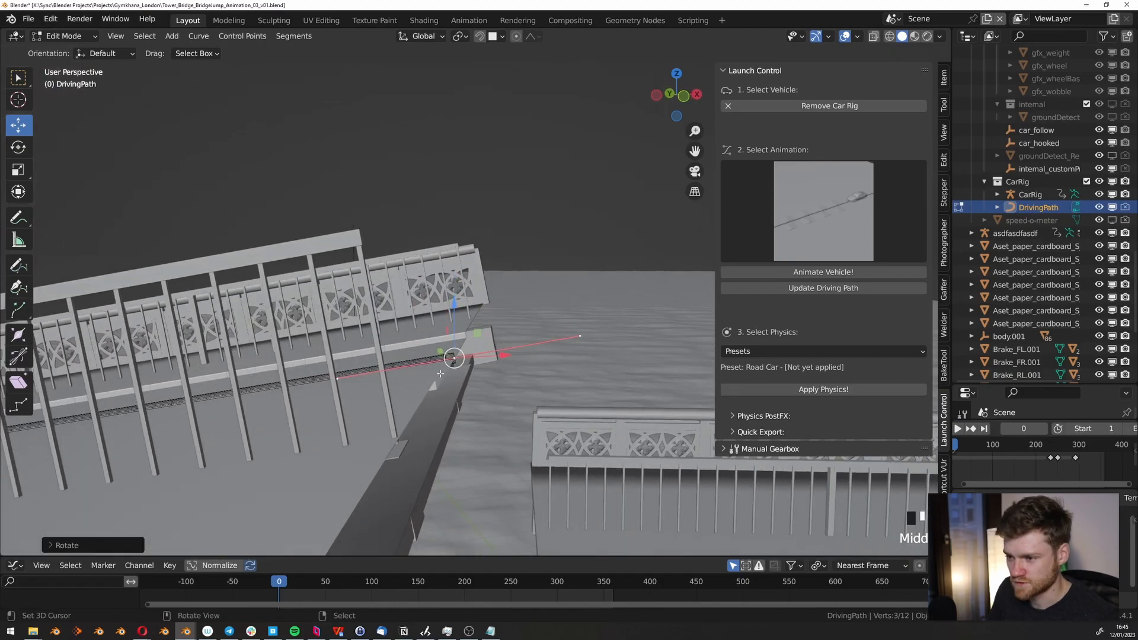
{"action": "left_click_drag", "start_coordinate": [444, 363], "coordinate": [406, 368]}
{"action": "right_click", "coordinate": [407, 368]}
{"action": "key", "text": "d"}
{"action": "left_click_drag", "start_coordinate": [446, 378], "coordinate": [413, 384]}
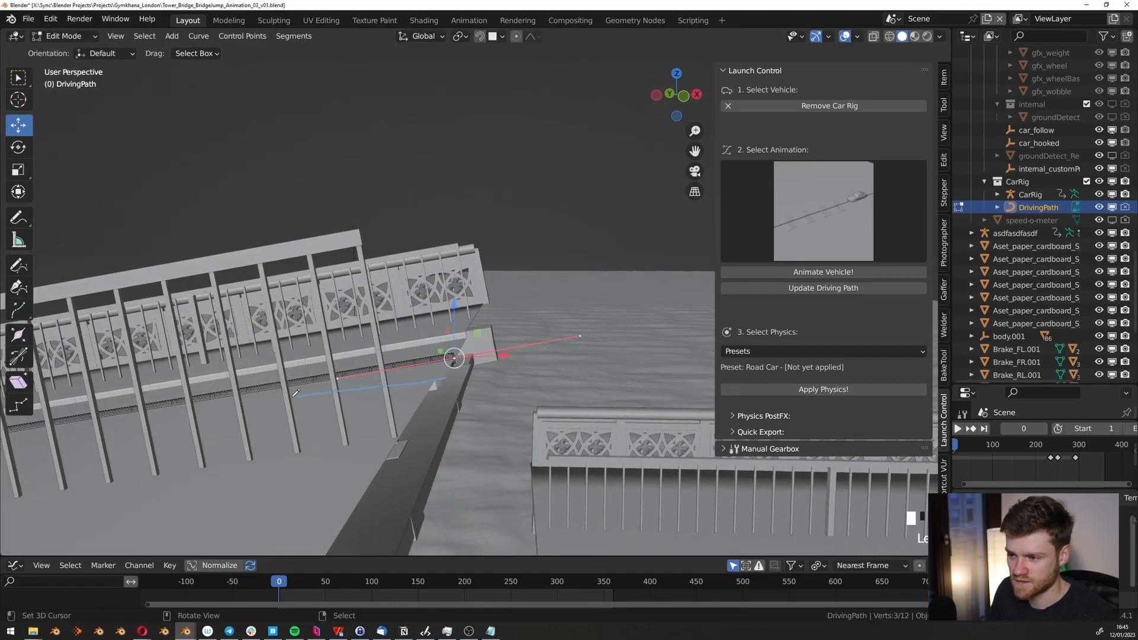
{"action": "key", "text": "ctrl+z"}
{"action": "scroll", "coordinate": [362, 389], "scroll_direction": "down", "scroll_amount": 5}
{"action": "middle_click_drag", "start_coordinate": [362, 388], "coordinate": [399, 393]}
{"action": "mouse_move", "coordinate": [399, 393]}
{"action": "middle_mouse_down", "text": "shift"}
{"action": "mouse_move", "coordinate": [415, 389]}
{"action": "mouse_move", "coordinate": [396, 388]}
{"action": "middle_mouse_up", "text": "shift"}
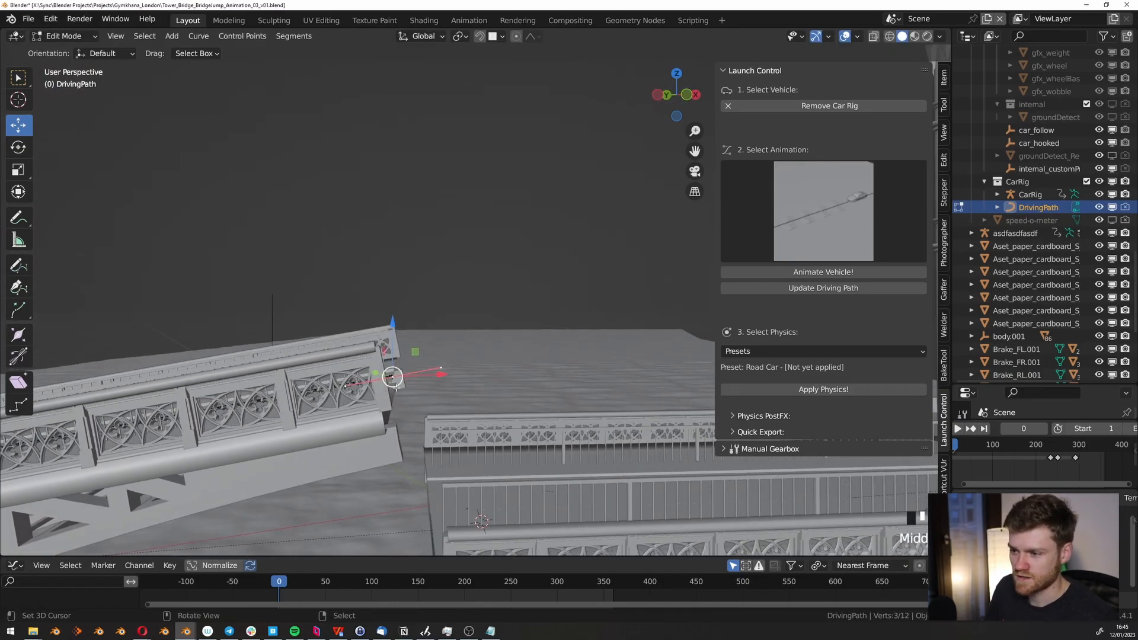
Expand Launch Control's Manual Gearbox to its Airbourne [Experimental] jump settings.
{"action": "left_click", "coordinate": [777, 449]}
{"action": "scroll", "coordinate": [751, 536], "scroll_direction": "down", "scroll_amount": 1}
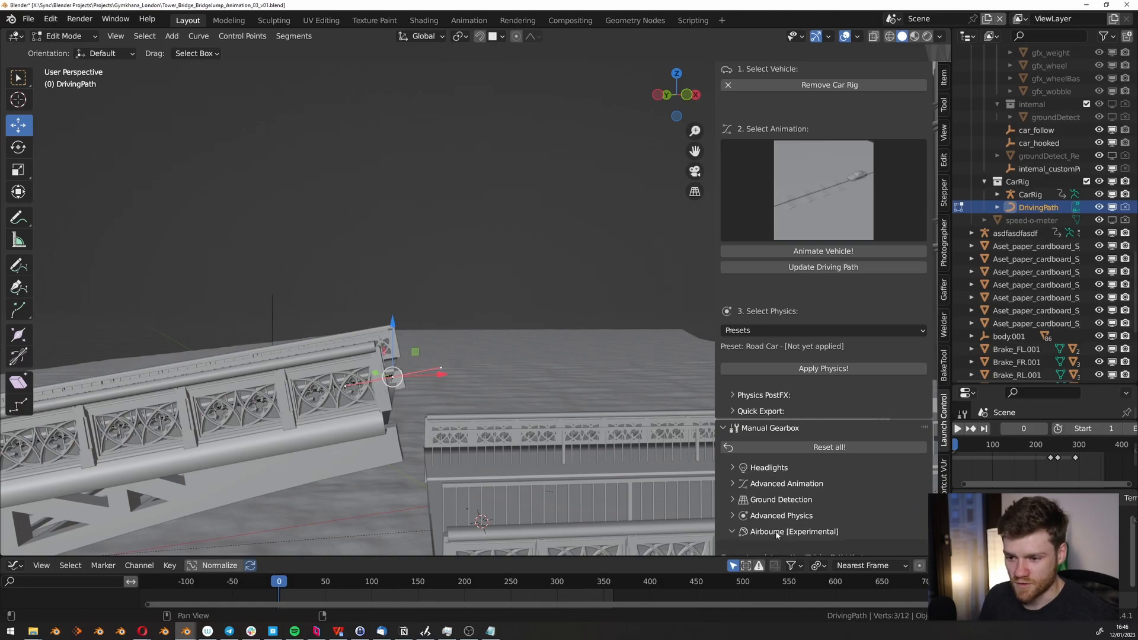
{"action": "scroll", "coordinate": [777, 535], "scroll_direction": "down", "scroll_amount": 7}
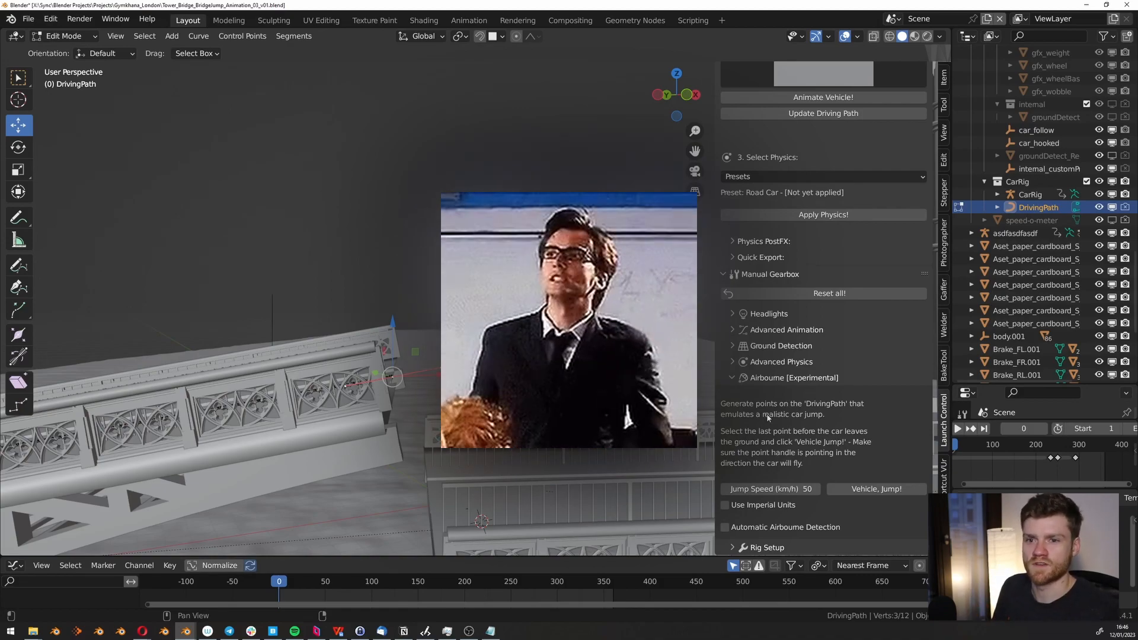
Set the jump speed to 100 km/h and generate the vehicle jump from the control point at the ramp's tip.
{"action": "middle_click_drag", "start_coordinate": [510, 469], "coordinate": [313, 359]}
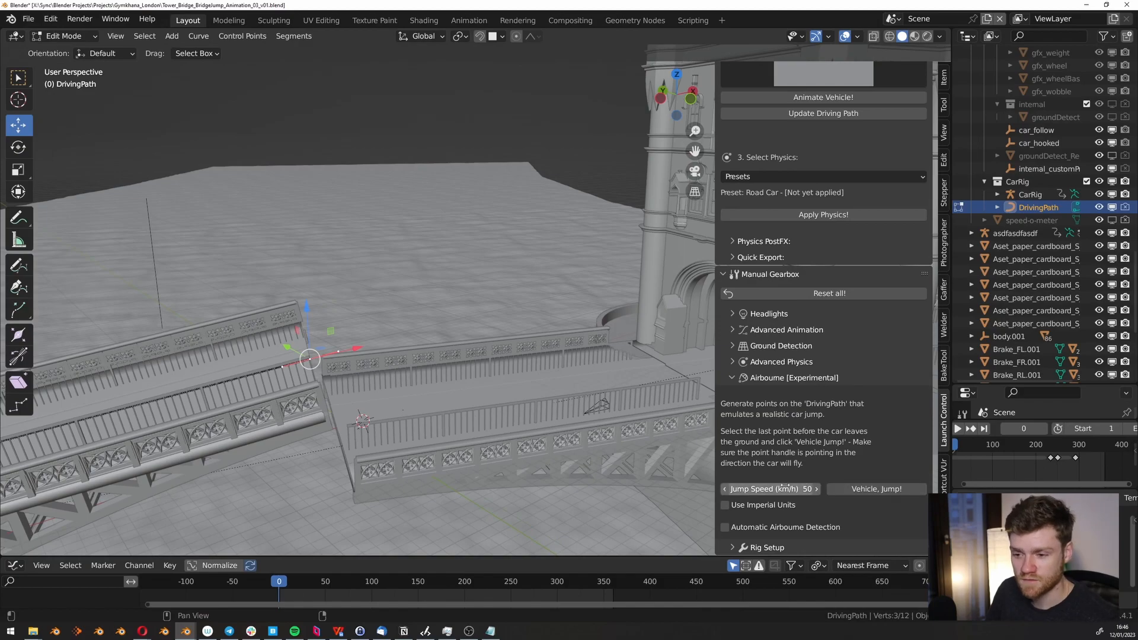
{"action": "middle_click_drag", "start_coordinate": [521, 397], "coordinate": [399, 380]}
{"action": "scroll", "coordinate": [427, 386], "scroll_direction": "down", "scroll_amount": 4}
{"action": "scroll", "coordinate": [415, 382], "scroll_direction": "up", "scroll_amount": 1}
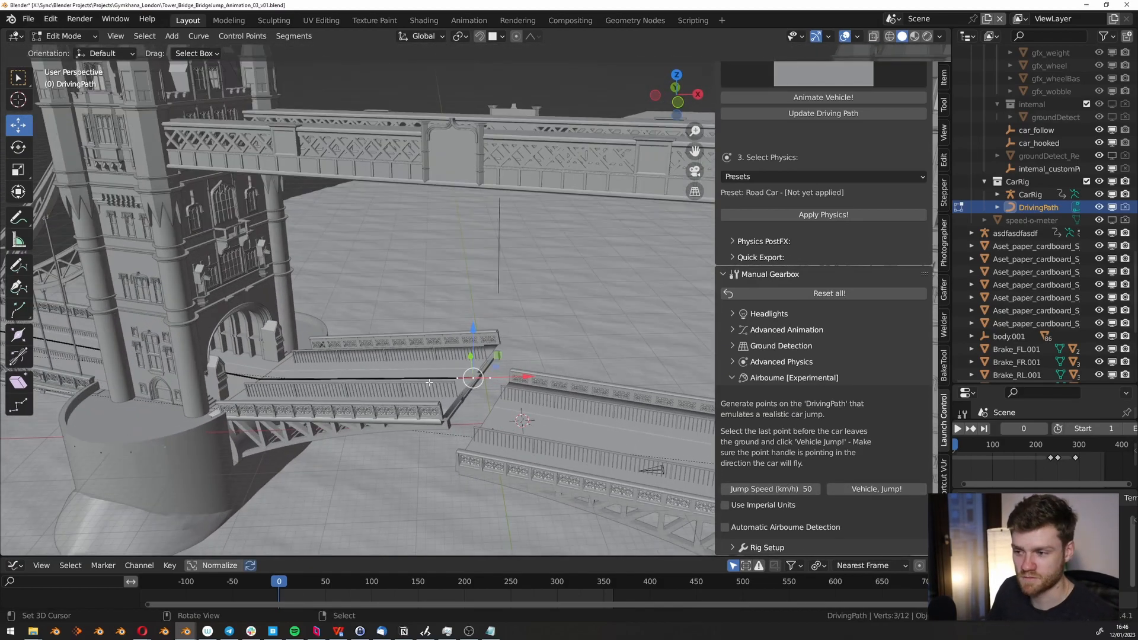
{"action": "key", "text": "Return"}
{"action": "middle_click_drag", "start_coordinate": [593, 415], "coordinate": [640, 409]}
{"action": "scroll", "coordinate": [824, 385], "scroll_direction": "up", "scroll_amount": 1}
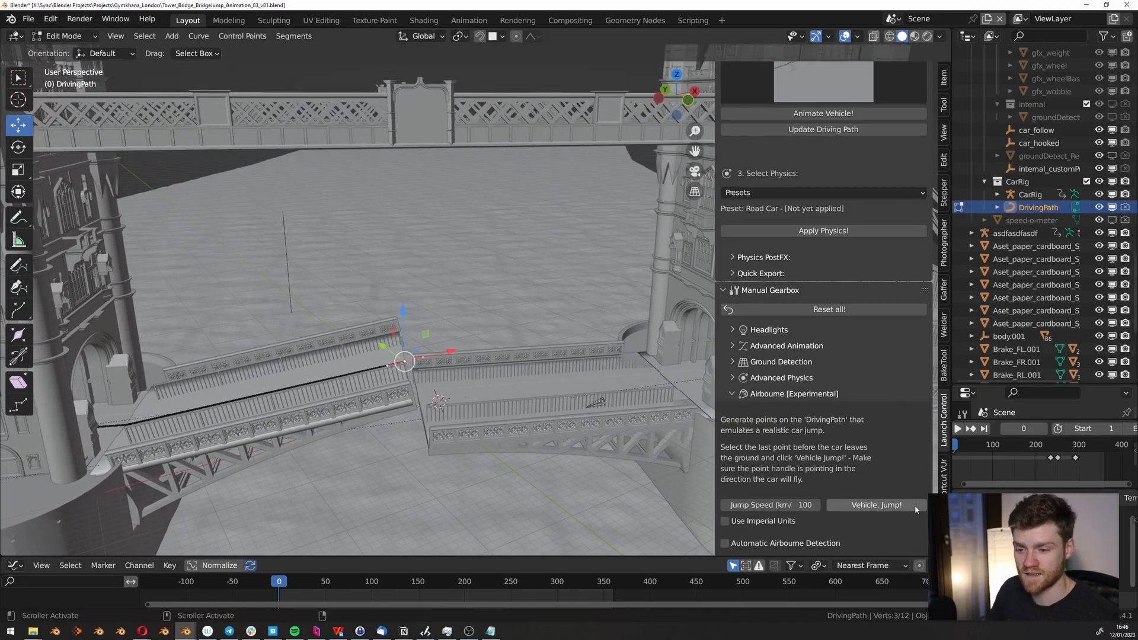
{"action": "left_click", "coordinate": [905, 507]}
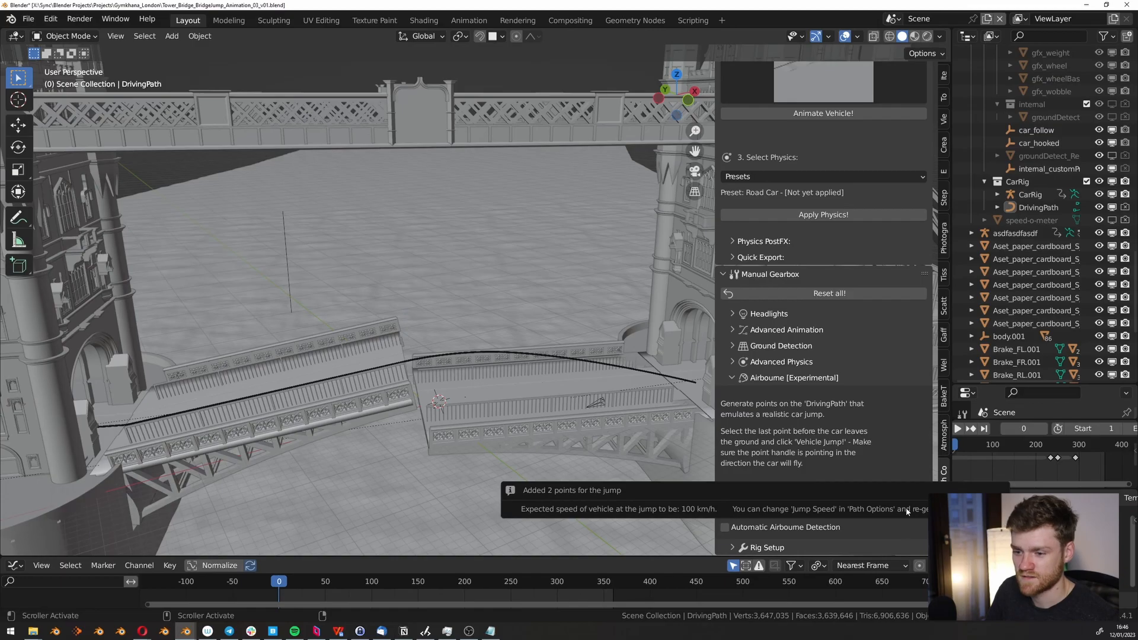
Edit the driving path and flatten the handles of the jump's peak control point by scaling them to 0 along Z.
{"action": "middle_click_drag", "start_coordinate": [599, 409], "coordinate": [489, 416]}
{"action": "left_click", "coordinate": [506, 363]}
{"action": "key", "text": "Tab"}
{"action": "scroll", "coordinate": [437, 388], "scroll_direction": "up", "scroll_amount": 2}
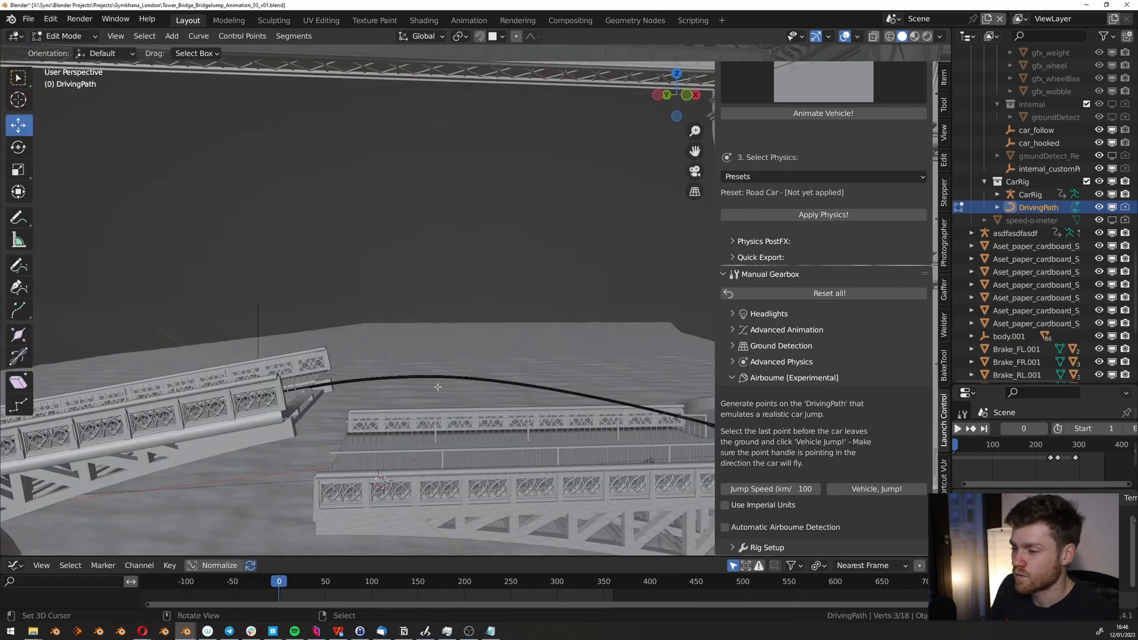
{"action": "key", "text": "s"}
{"action": "key", "text": "z"}
{"action": "key", "text": "0"}
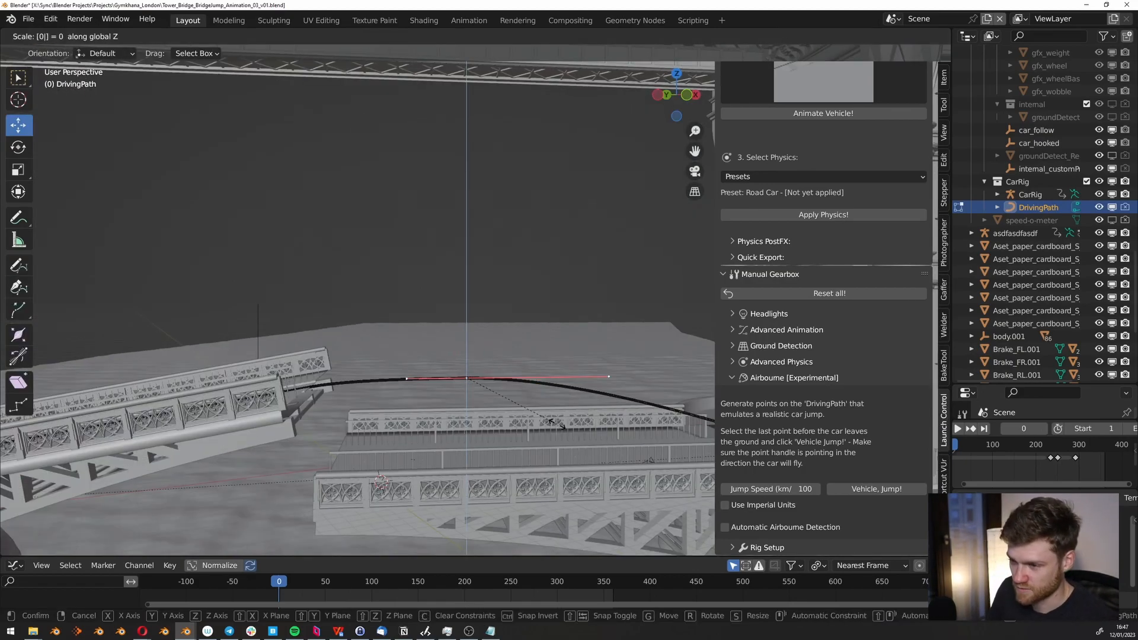
{"action": "key", "text": "Return"}
Move the jump's peak control point vertically and lengthen its handle on the landing side.
{"action": "key", "text": "g"}
{"action": "key", "text": "z"}
{"action": "left_click", "coordinate": [559, 411]}
{"action": "middle_click_drag", "start_coordinate": [559, 410], "coordinate": [370, 396]}
{"action": "right_click", "coordinate": [425, 388]}
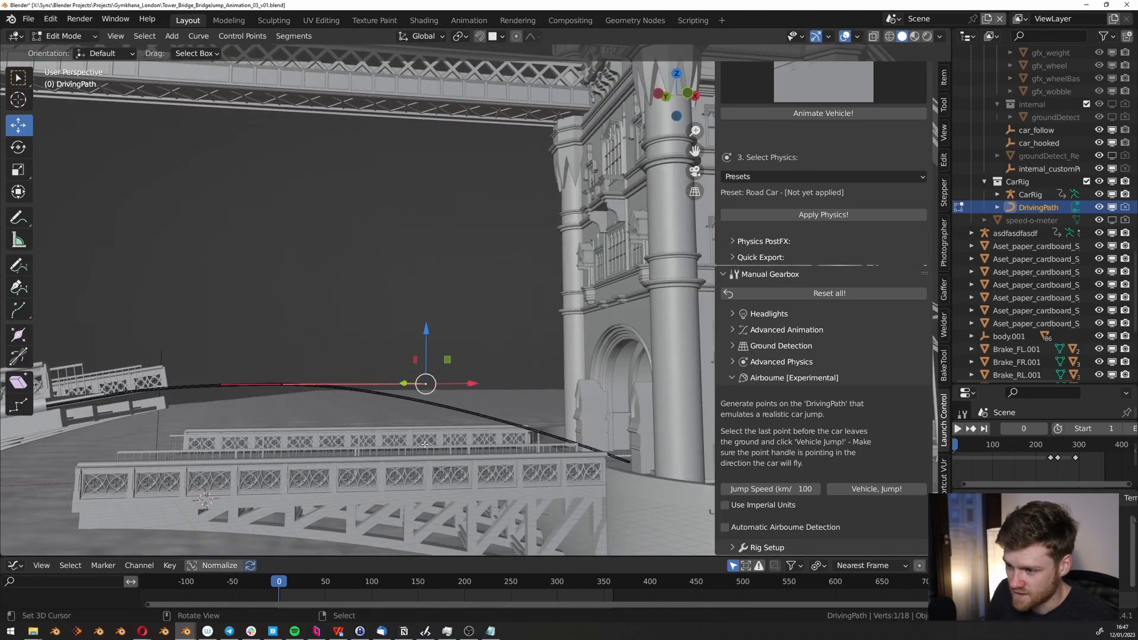
{"action": "key", "text": "s"}
{"action": "left_click", "coordinate": [546, 447]}
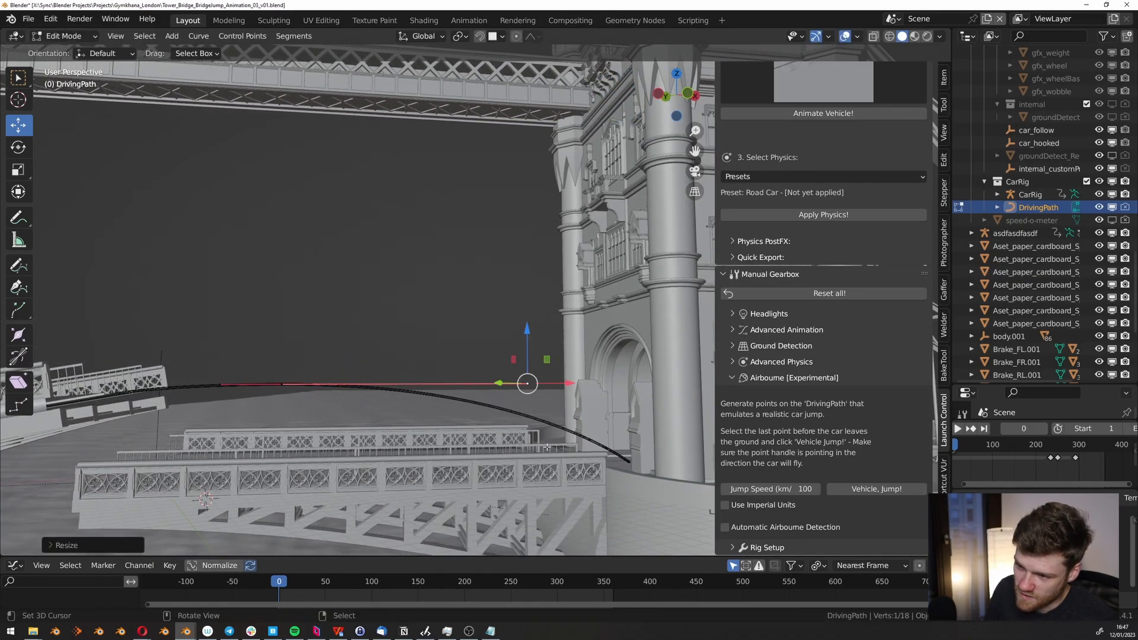
Scale the handles of the landing control point in front of the far tower.
{"action": "middle_click_drag", "start_coordinate": [547, 447], "coordinate": [566, 465]}
{"action": "key", "text": "s"}
{"action": "left_click", "coordinate": [578, 442]}
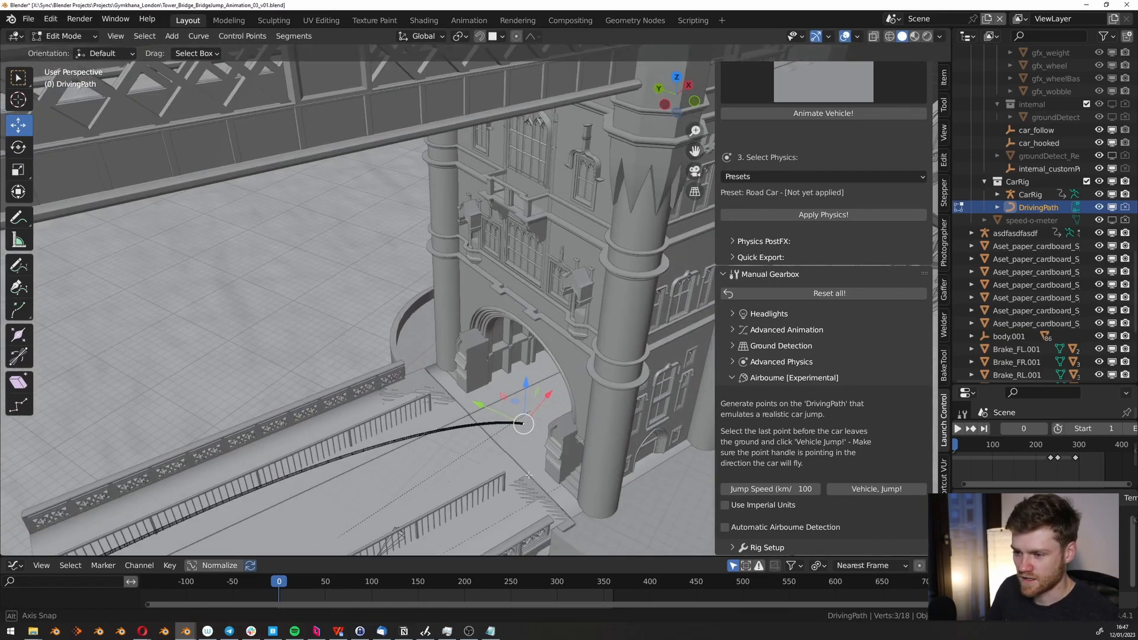
Extrude the driving path from the landing point through the far tower onto the roadway beyond, keeping Z locked.
{"action": "key", "text": "e"}
{"action": "left_click", "coordinate": [588, 438]}
{"action": "middle_click_drag", "start_coordinate": [588, 437], "coordinate": [363, 267]}
{"action": "key", "text": "g"}
{"action": "key", "text": "shift+z"}
{"action": "left_click", "coordinate": [474, 406]}
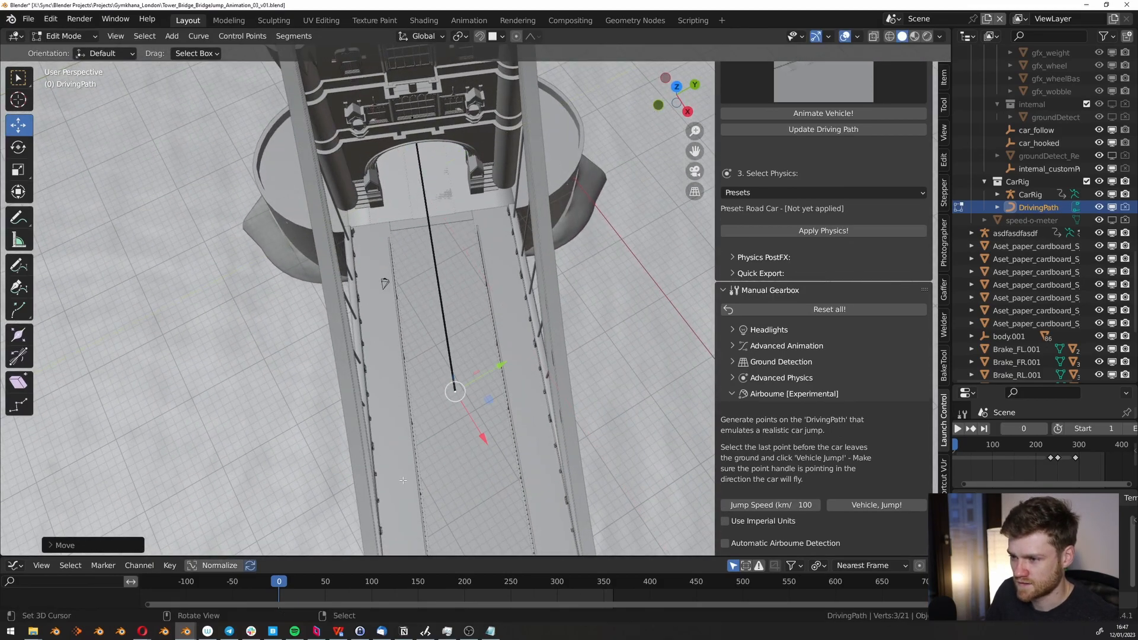
Move the path's end control point farther along the bridge roadway towards the next gatehouse, with Z locked.
{"action": "middle_click_drag", "start_coordinate": [475, 407], "coordinate": [455, 173], "text": "shift"}
{"action": "scroll", "coordinate": [455, 172], "scroll_direction": "down", "scroll_amount": 4}
{"action": "key", "text": "g"}
{"action": "key", "text": "shift+z"}
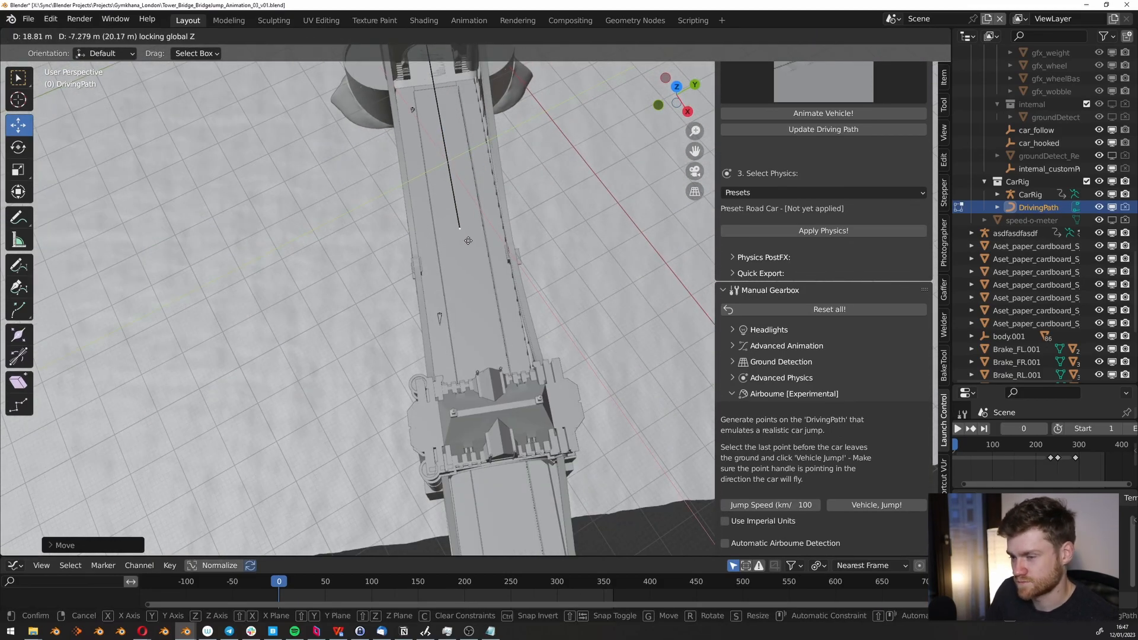
{"action": "left_click", "coordinate": [475, 267]}
{"action": "middle_click_drag", "start_coordinate": [474, 267], "coordinate": [459, 285]}
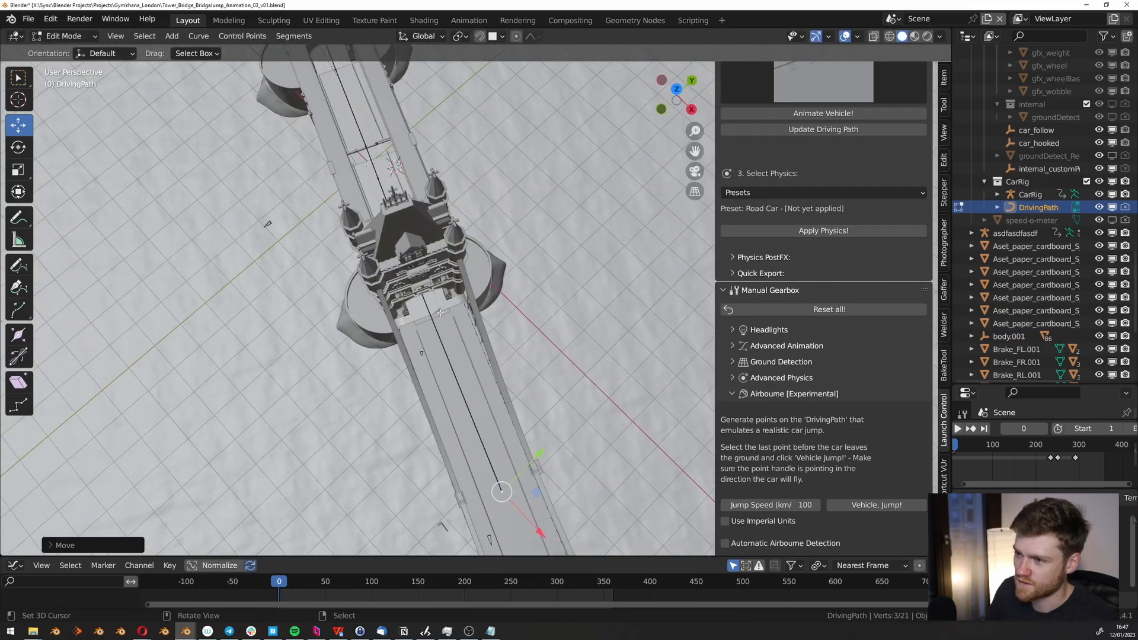
Change the landing control point's handle type and flatten its handles by scaling them to 0 along Z.
{"action": "scroll", "coordinate": [459, 285], "scroll_direction": "up", "scroll_amount": 4}
{"action": "middle_click_drag", "start_coordinate": [459, 355], "coordinate": [356, 335]}
{"action": "key", "text": "v"}
{"action": "left_click", "coordinate": [446, 248]}
{"action": "key", "text": "s"}
{"action": "key", "text": "z"}
{"action": "key", "text": "0"}
{"action": "key", "text": "Return"}
Scale the flattened handles of the landing control point to smooth the touchdown curve.
{"action": "key", "text": "s"}
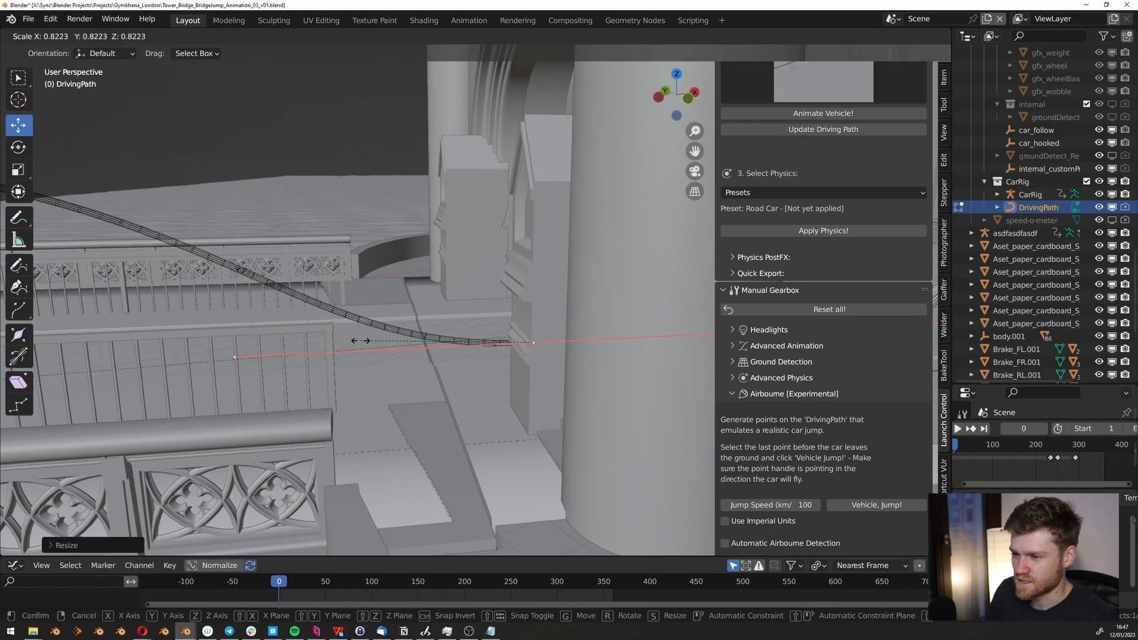
{"action": "left_click", "coordinate": [379, 344]}
{"action": "middle_click_drag", "start_coordinate": [379, 344], "coordinate": [522, 350]}
{"action": "key", "text": "s"}
{"action": "left_click", "coordinate": [418, 367]}
In top view, select the driving path's end control point beyond the far tower and adjust its position.
{"action": "scroll", "coordinate": [427, 360], "scroll_direction": "down", "scroll_amount": 3}
{"action": "right_click", "coordinate": [522, 329]}
{"action": "key", "text": "KP_7"}
{"action": "scroll", "coordinate": [457, 323], "scroll_direction": "up", "scroll_amount": 3}
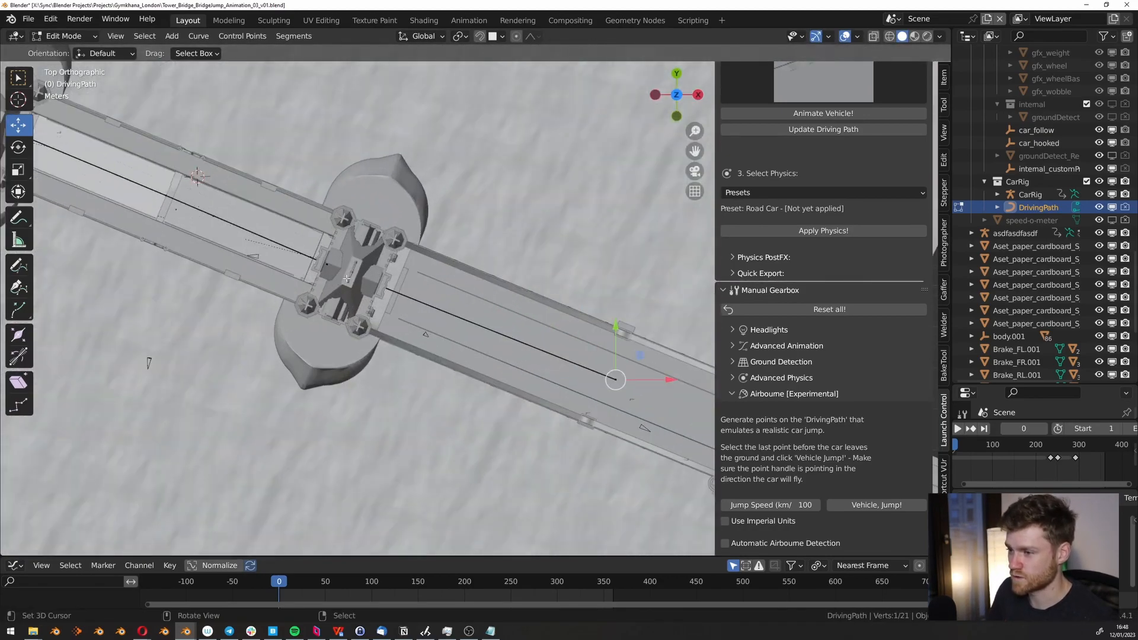
{"action": "right_click", "coordinate": [614, 380]}
{"action": "scroll", "coordinate": [596, 397], "scroll_direction": "down", "scroll_amount": 5}
{"action": "middle_click_drag", "start_coordinate": [178, 284], "coordinate": [379, 320], "text": "shift"}
{"action": "middle_click_drag", "start_coordinate": [380, 320], "coordinate": [349, 290]}
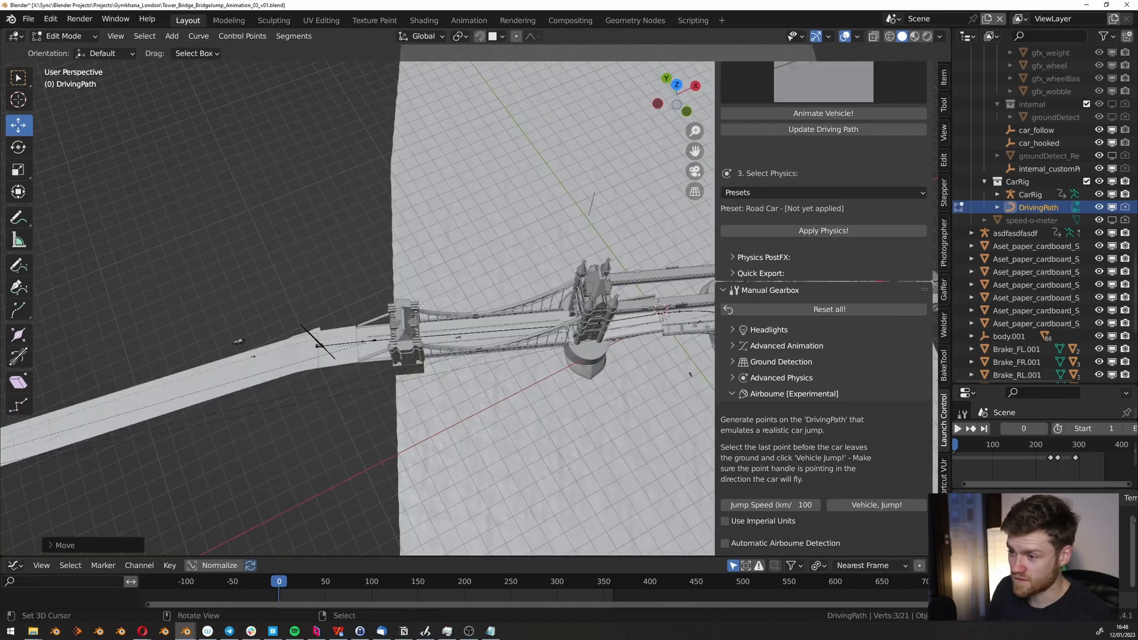
Leave the driving path's Edit Mode for Object Mode and save the file.
{"action": "scroll", "coordinate": [350, 323], "scroll_direction": "up", "scroll_amount": 5}
{"action": "middle_click_drag", "start_coordinate": [355, 356], "coordinate": [443, 298]}
{"action": "scroll", "coordinate": [255, 375], "scroll_direction": "up", "scroll_amount": 2}
{"action": "key", "text": "ctrl+Tab"}
{"action": "left_click", "coordinate": [211, 356]}
{"action": "key", "text": "ctrl+s"}
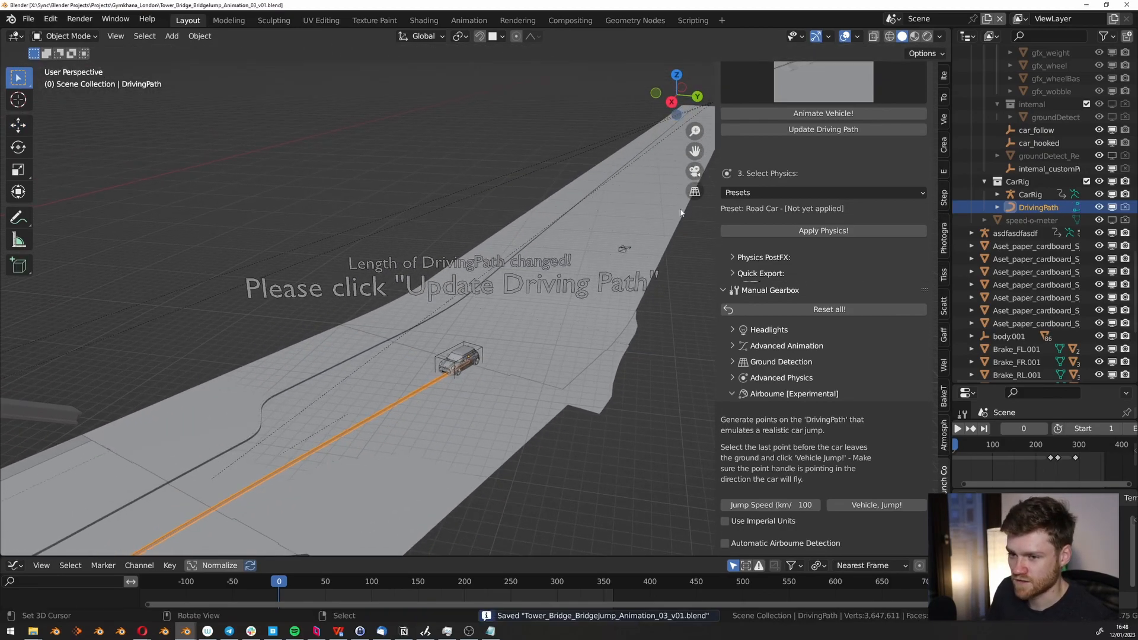
Update the driving path in Launch Control for its changed length.
{"action": "left_click", "coordinate": [829, 129]}
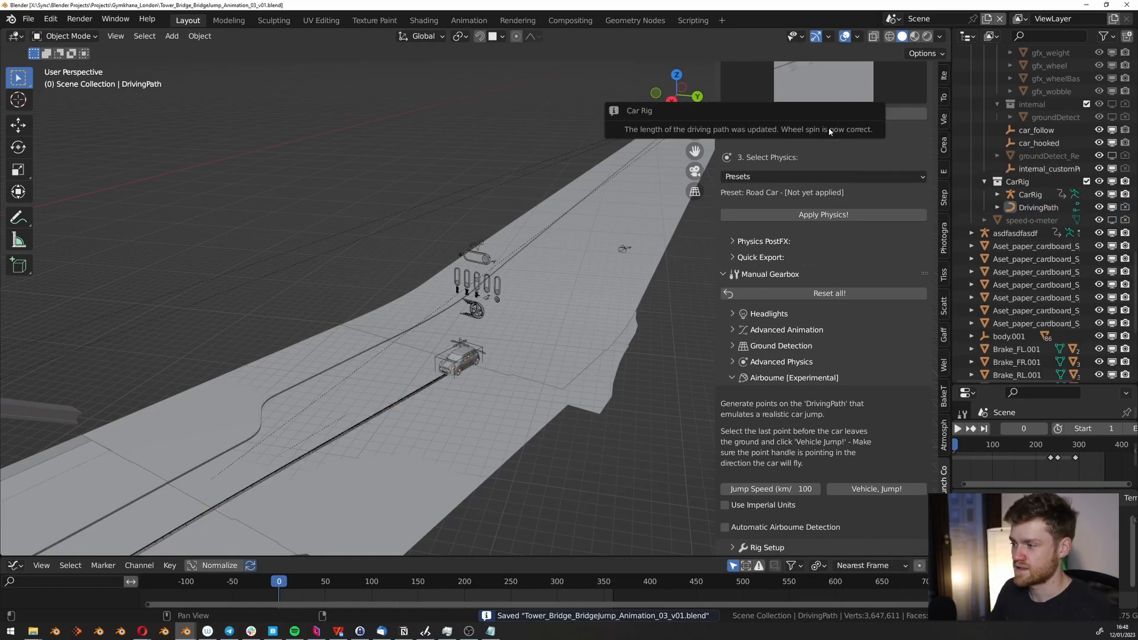
{"action": "scroll", "coordinate": [679, 350], "scroll_direction": "up", "scroll_amount": 4}
{"action": "middle_click_drag", "start_coordinate": [679, 352], "coordinate": [587, 347]}
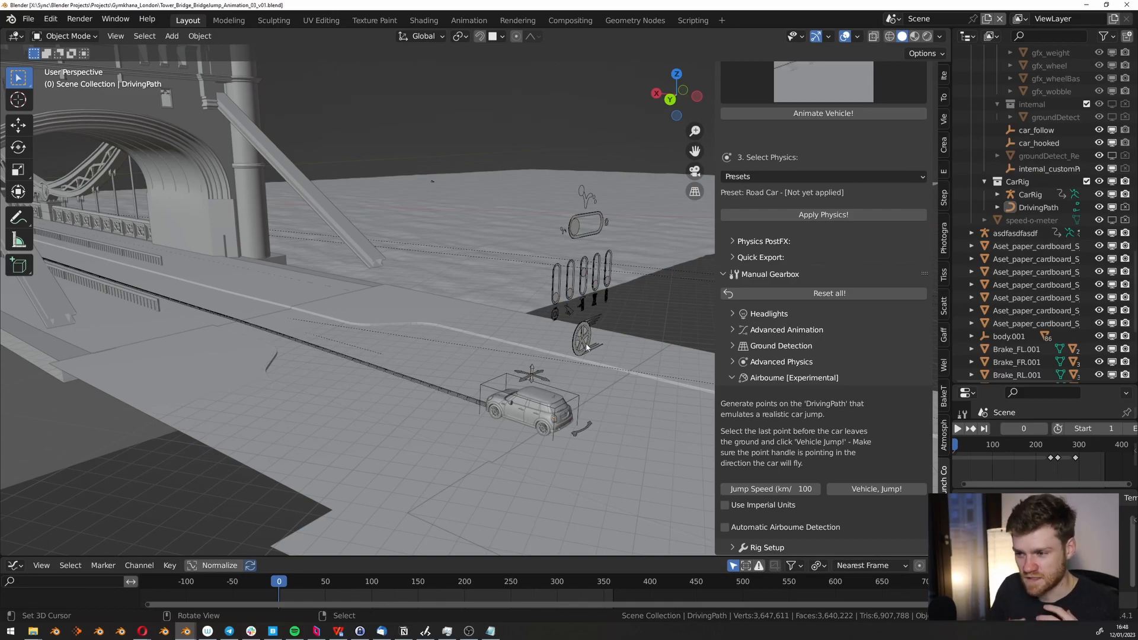
Enlarge the Graph Editor, select the wheel-shaped Follow_DataFeed control in Pose Mode and delete its existing keyframes.
{"action": "left_click_drag", "start_coordinate": [496, 557], "coordinate": [496, 502]}
{"action": "left_click", "coordinate": [584, 309]}
{"action": "key", "text": "ctrl+Tab"}
{"action": "scroll", "coordinate": [295, 567], "scroll_direction": "up", "scroll_amount": 4}
{"action": "middle_click_drag", "start_coordinate": [295, 567], "coordinate": [368, 552]}
{"action": "scroll", "coordinate": [366, 557], "scroll_direction": "up", "scroll_amount": 5}
{"action": "left_click_drag", "start_coordinate": [341, 568], "coordinate": [341, 567]}
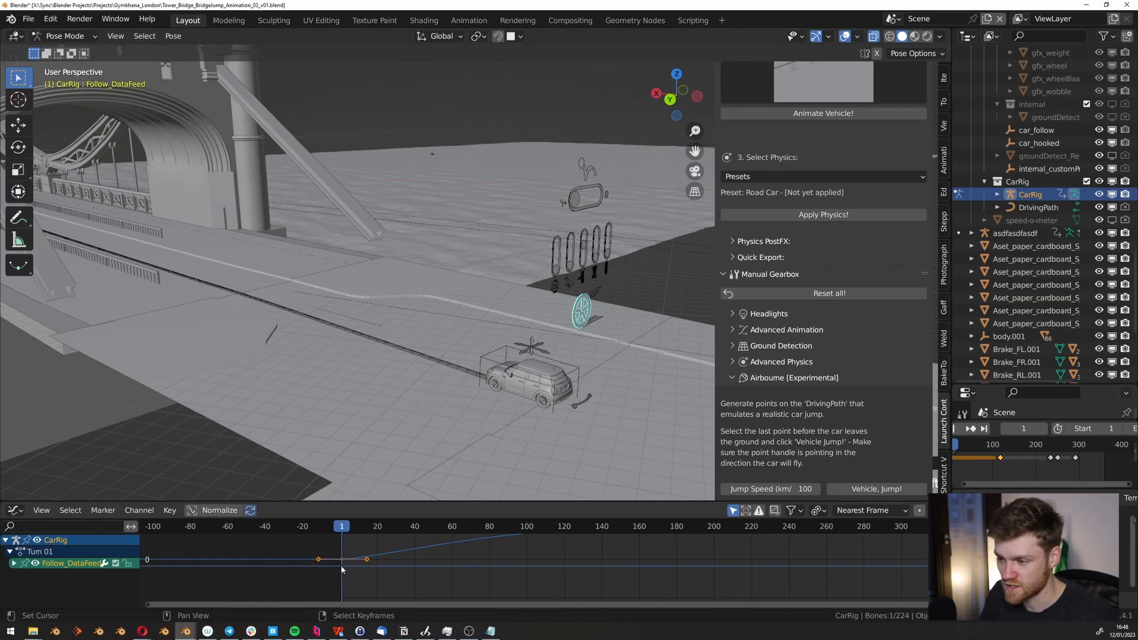
{"action": "key", "text": "Delete"}
{"action": "scroll", "coordinate": [535, 404], "scroll_direction": "up", "scroll_amount": 2}
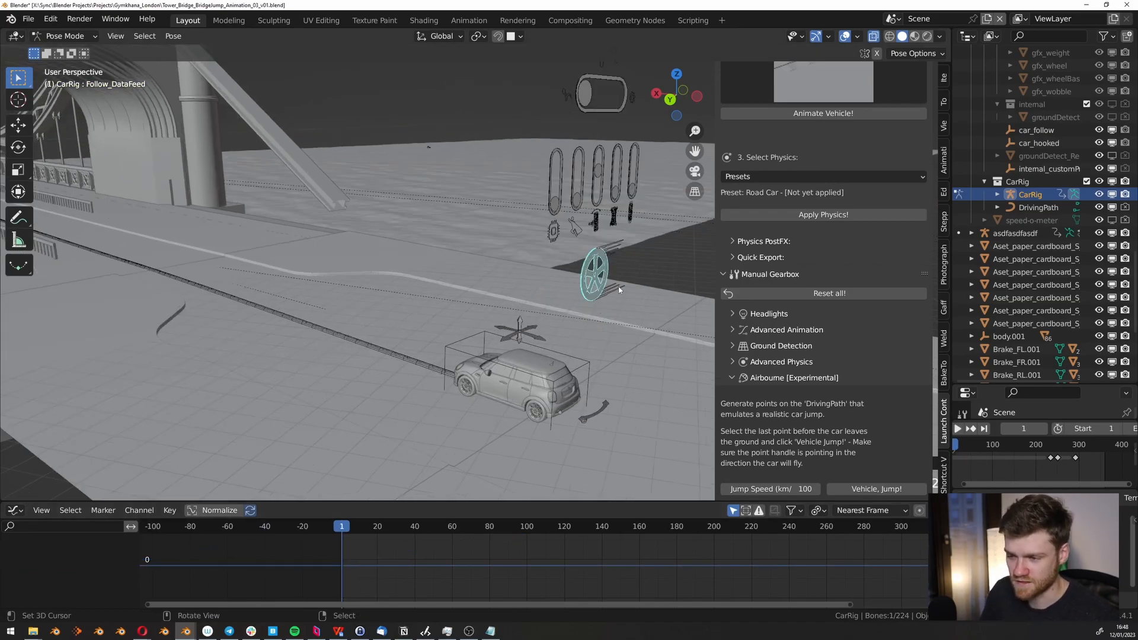
Show the Follow_DataFeed control's transform values and keyframe its Z rotation at 0° on frame 1.
{"action": "scroll", "coordinate": [830, 237], "scroll_direction": "up", "scroll_amount": 5}
{"action": "left_click", "coordinate": [944, 77]}
{"action": "middle_click_drag", "start_coordinate": [598, 275], "coordinate": [643, 368]}
{"action": "key", "text": "ctrl+Tab"}
{"action": "key", "text": "ctrl+Tab"}
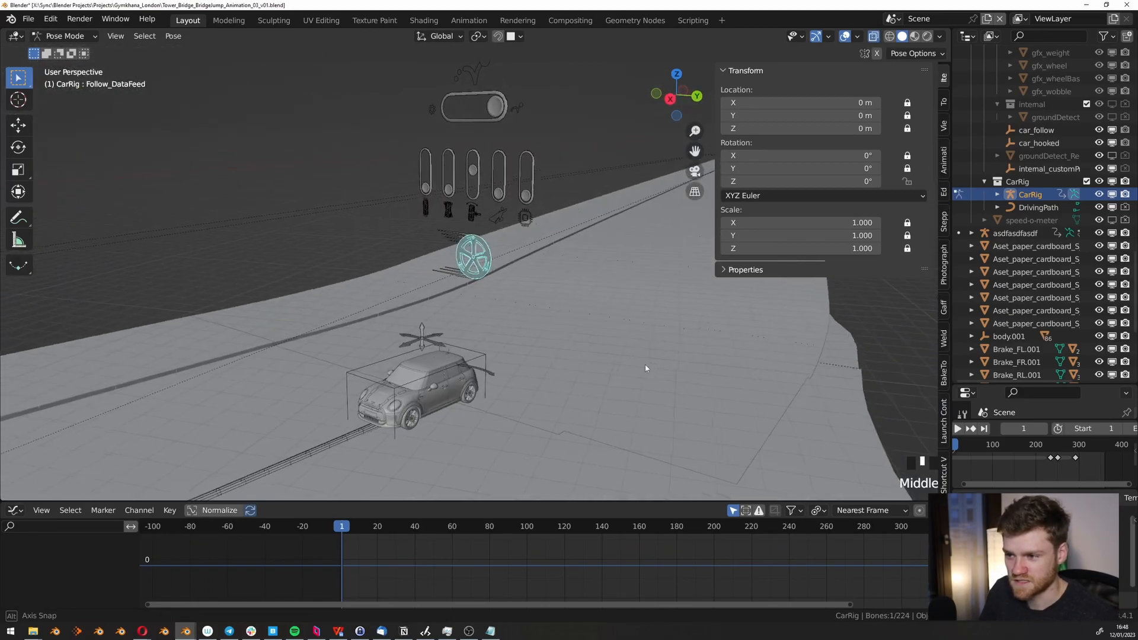
{"action": "key", "text": "r"}
{"action": "right_click", "coordinate": [541, 288]}
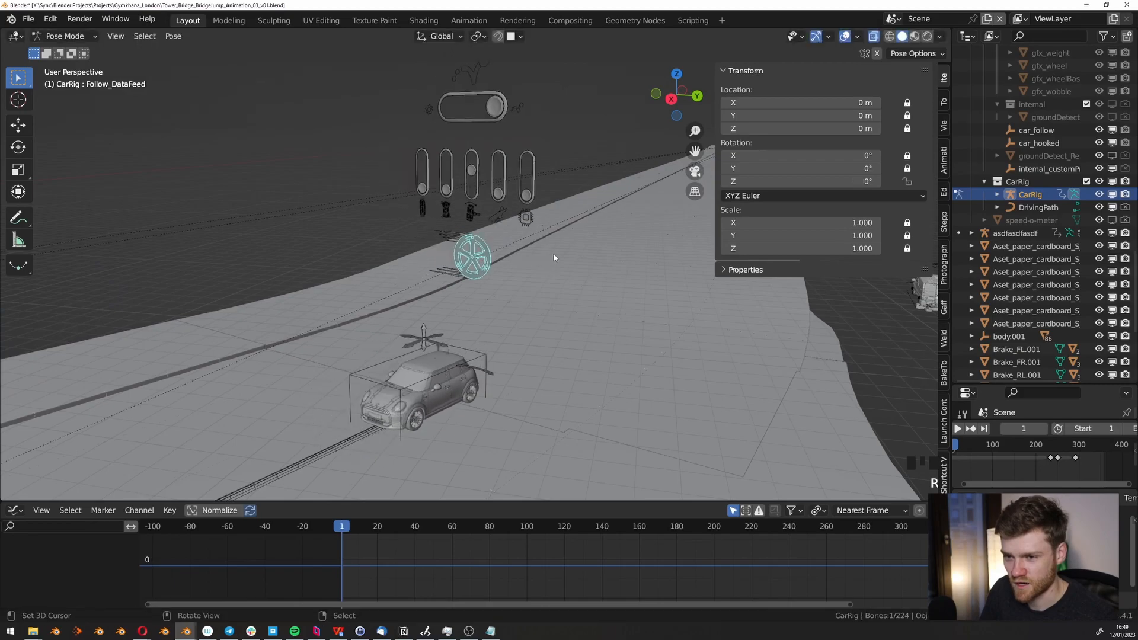
{"action": "right_click", "coordinate": [801, 180]}
{"action": "left_click", "coordinate": [794, 177]}
Rotate the Follow_DataFeed control on frame 10 to a Z rotation of 7.5° and keyframe only that value.
{"action": "scroll", "coordinate": [386, 548], "scroll_direction": "up", "scroll_amount": 2}
{"action": "key", "text": "Right"}
{"action": "key", "text": "Right"}
{"action": "key", "text": "Right"}
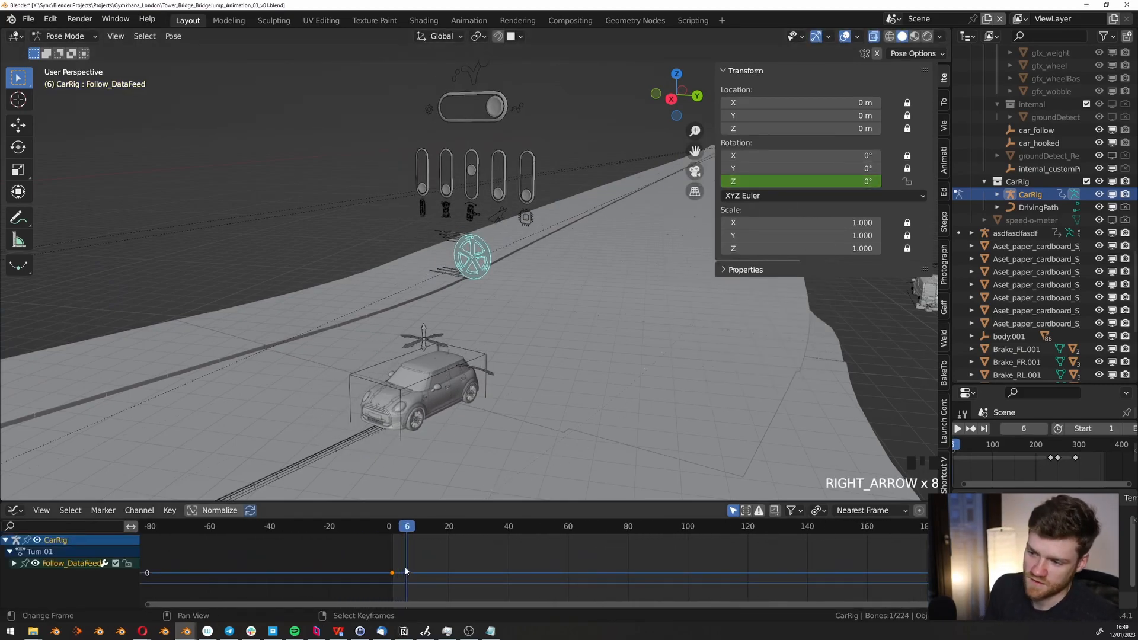
{"action": "middle_click_drag", "start_coordinate": [747, 380], "coordinate": [550, 403]}
{"action": "key", "text": "r"}
{"action": "key", "text": "z"}
{"action": "left_click", "coordinate": [646, 349]}
{"action": "key", "text": "r"}
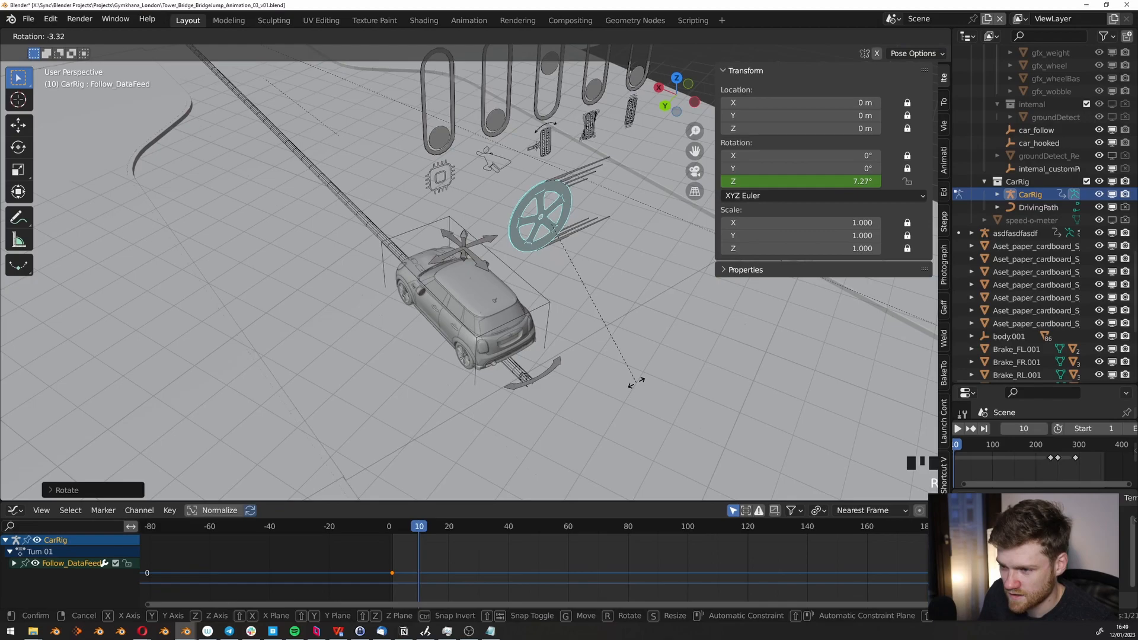
{"action": "left_click", "coordinate": [639, 380]}
{"action": "right_click", "coordinate": [779, 176]}
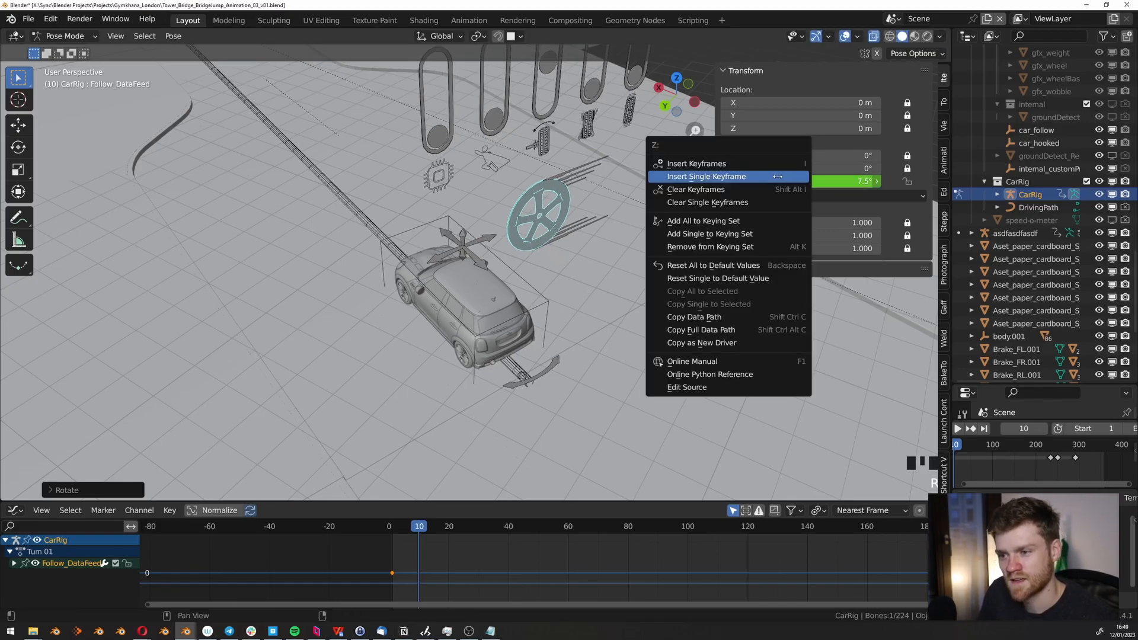
{"action": "left_click", "coordinate": [778, 175]}
Rotate the Follow_DataFeed control on frame 25 to a Z rotation of 44° and keyframe only that value.
{"action": "scroll", "coordinate": [426, 578], "scroll_direction": "up", "scroll_amount": 3}
{"action": "left_click_drag", "start_coordinate": [443, 500], "coordinate": [443, 454]}
{"action": "left_click_drag", "start_coordinate": [432, 551], "coordinate": [481, 522]}
{"action": "middle_click_drag", "start_coordinate": [481, 315], "coordinate": [516, 279]}
{"action": "key", "text": "r"}
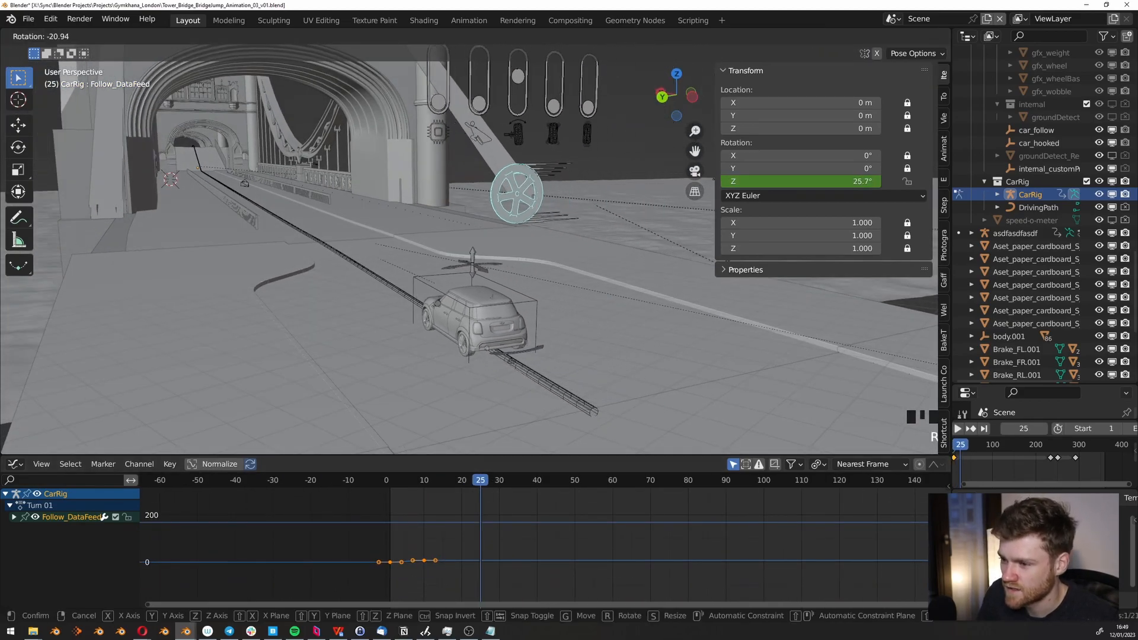
{"action": "left_click", "coordinate": [789, 185]}
{"action": "right_click", "coordinate": [789, 186]}
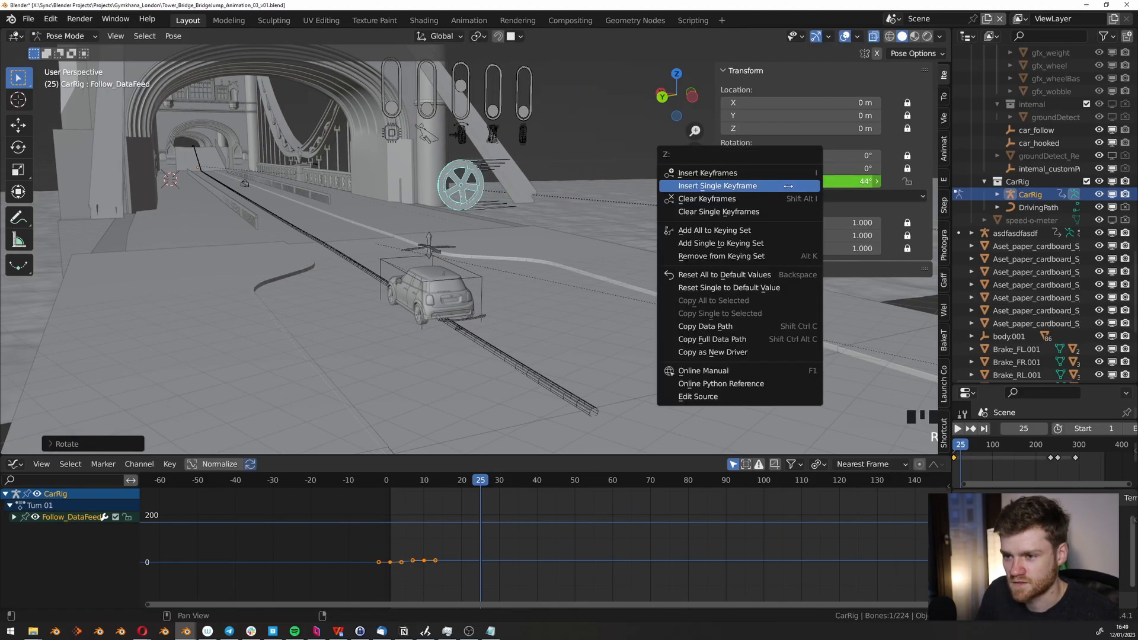
{"action": "left_click", "coordinate": [783, 181]}
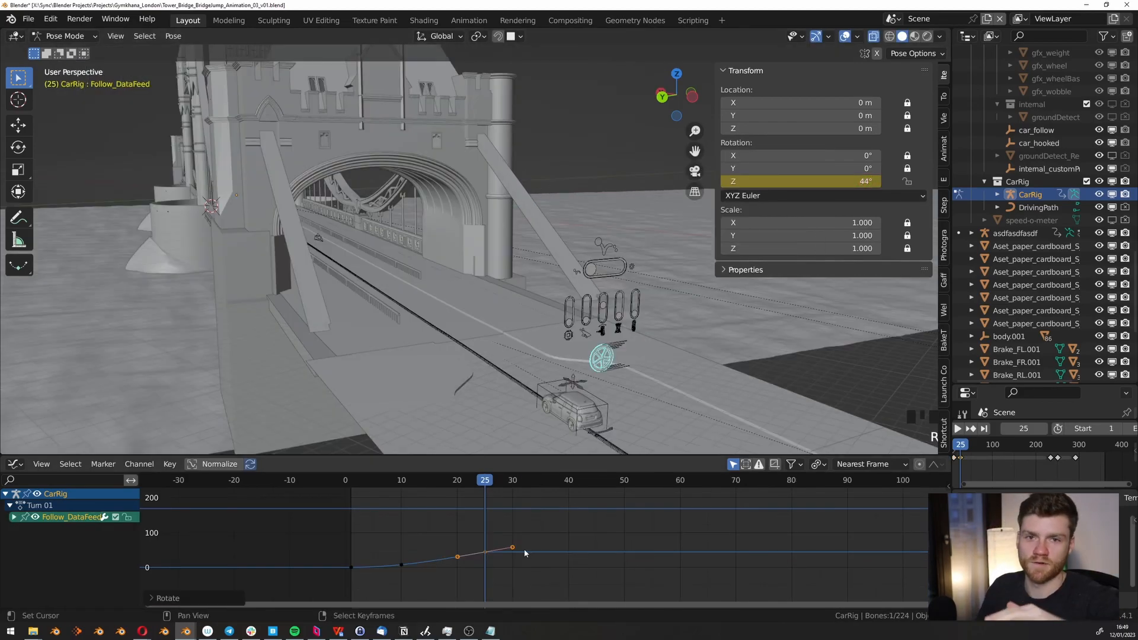
Set the Follow_DataFeed curve to Linear Extrapolation and scrub to frame 41 to check the car's continued motion.
{"action": "middle_click_drag", "start_coordinate": [571, 401], "coordinate": [526, 331]}
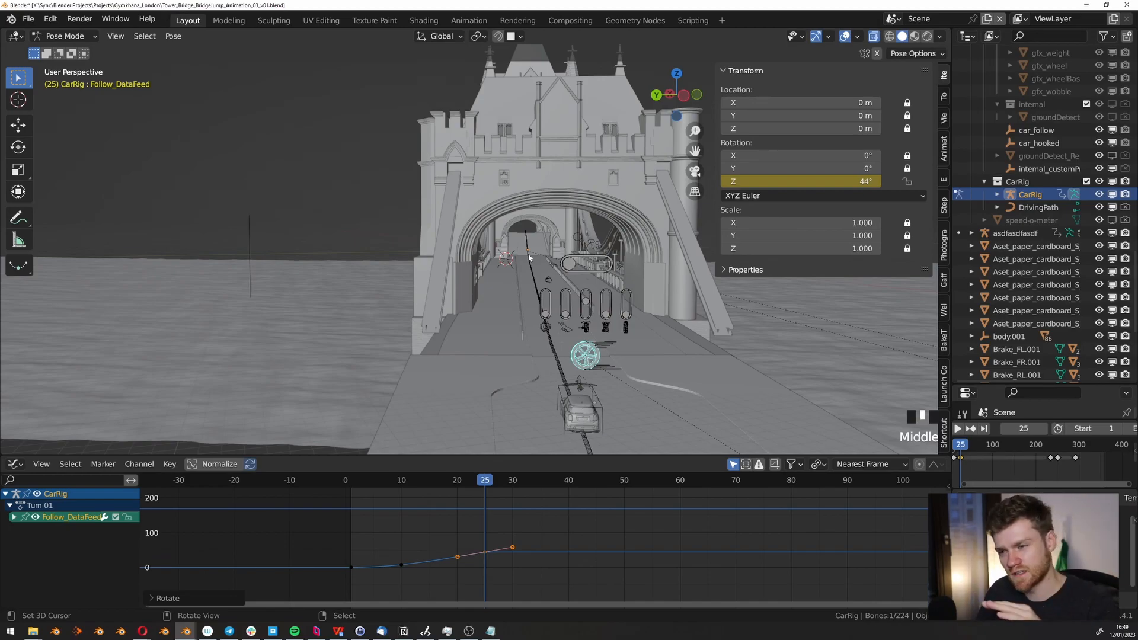
{"action": "left_click", "coordinate": [127, 464]}
{"action": "mouse_move", "coordinate": [185, 343]}
{"action": "left_click", "coordinate": [332, 355]}
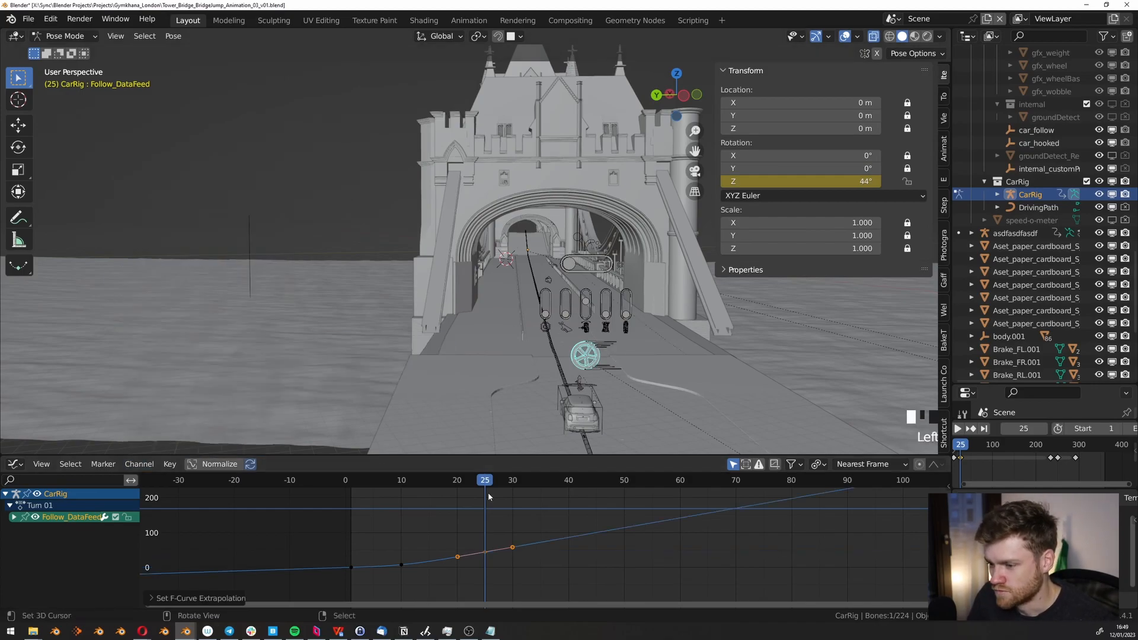
{"action": "left_click", "coordinate": [150, 465]}
{"action": "mouse_move", "coordinate": [169, 346]}
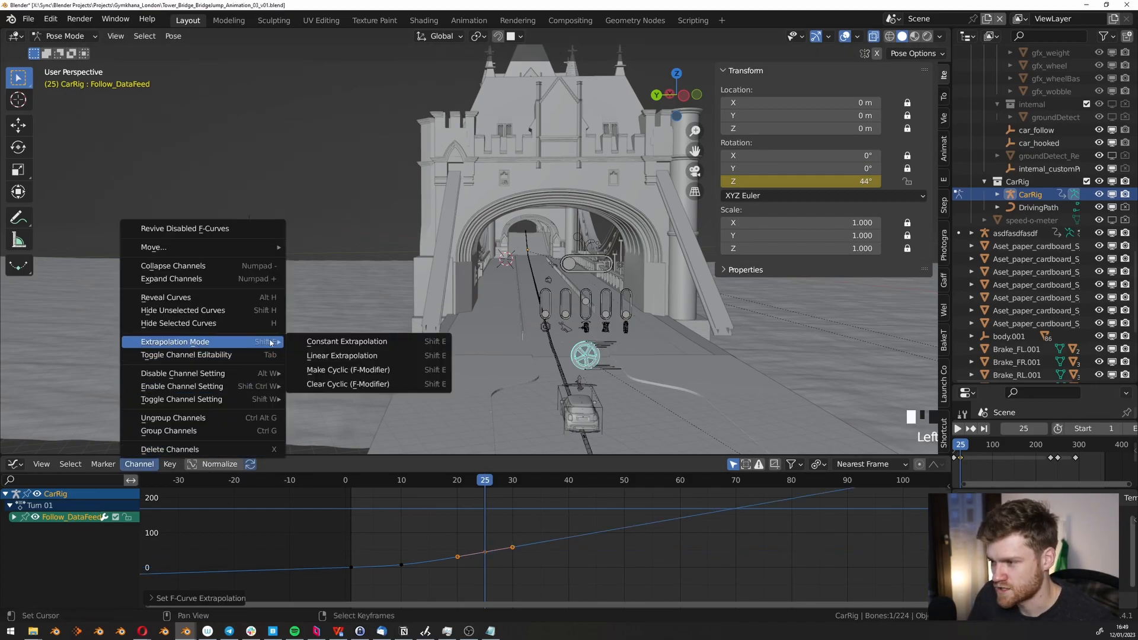
{"action": "left_click", "coordinate": [339, 356]}
{"action": "middle_click_drag", "start_coordinate": [498, 531], "coordinate": [480, 540]}
{"action": "left_click_drag", "start_coordinate": [453, 534], "coordinate": [558, 525]}
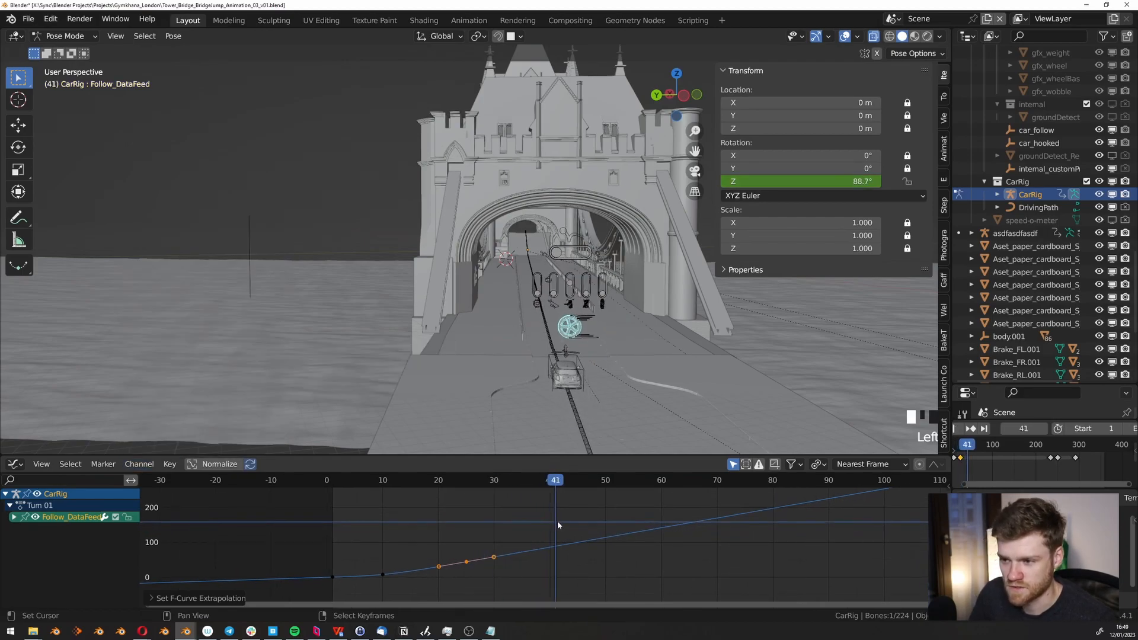
Enable the Speed-O-Meter in Launch Control's Advanced Animation settings and play the animation up to frame 107.
{"action": "left_click", "coordinate": [943, 393]}
{"action": "scroll", "coordinate": [824, 337], "scroll_direction": "down", "scroll_amount": 3}
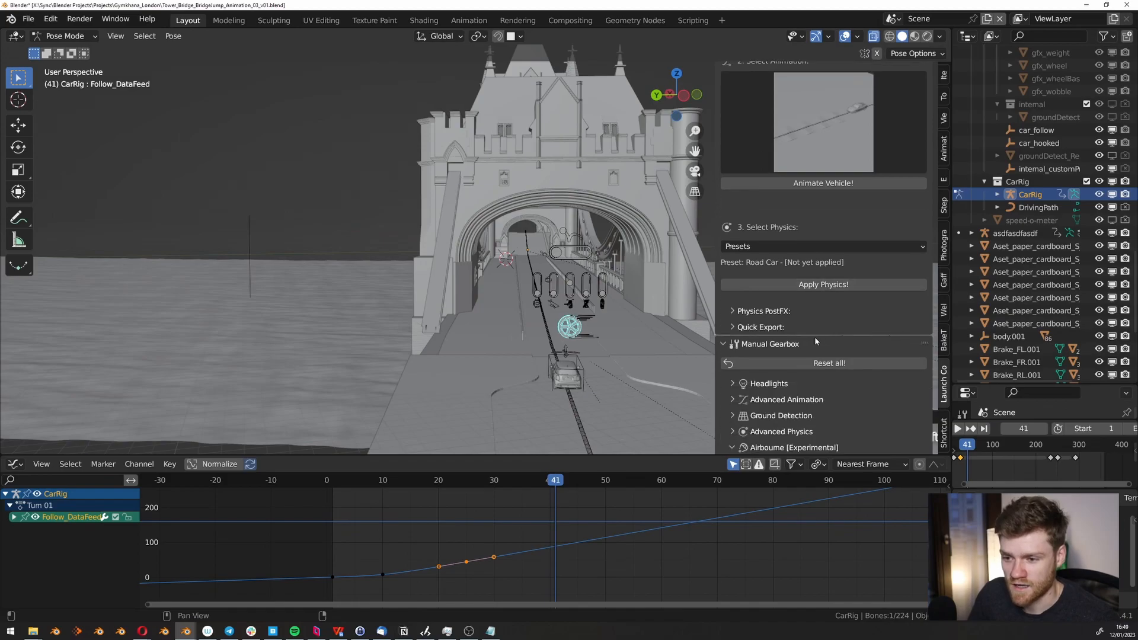
{"action": "scroll", "coordinate": [777, 348], "scroll_direction": "down", "scroll_amount": 3}
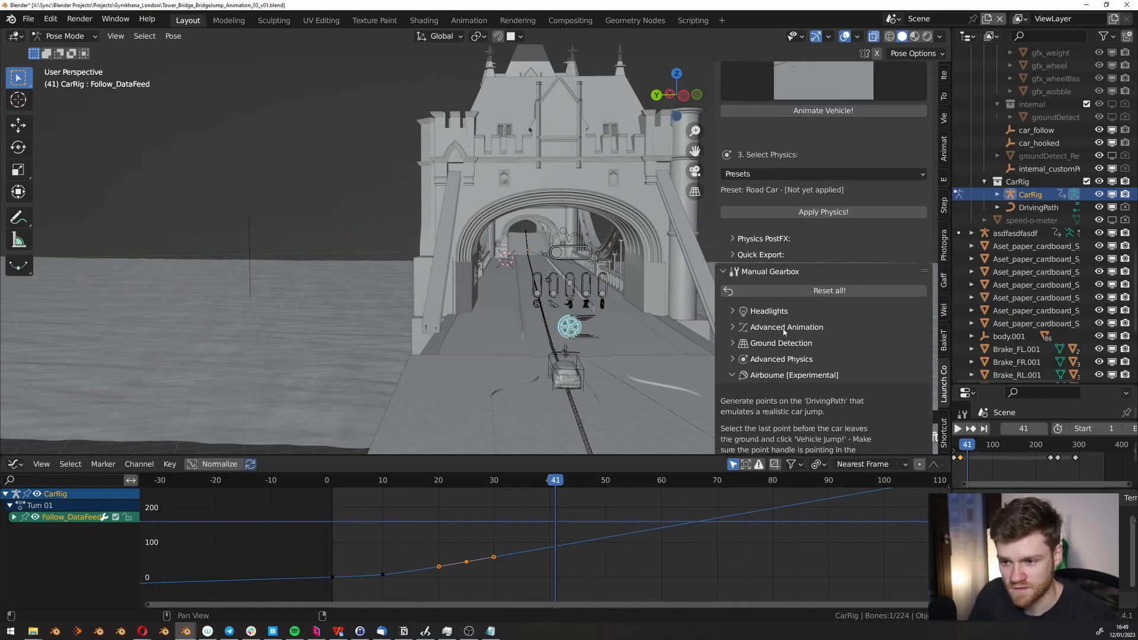
{"action": "left_click", "coordinate": [768, 377]}
{"action": "scroll", "coordinate": [805, 319], "scroll_direction": "down", "scroll_amount": 4}
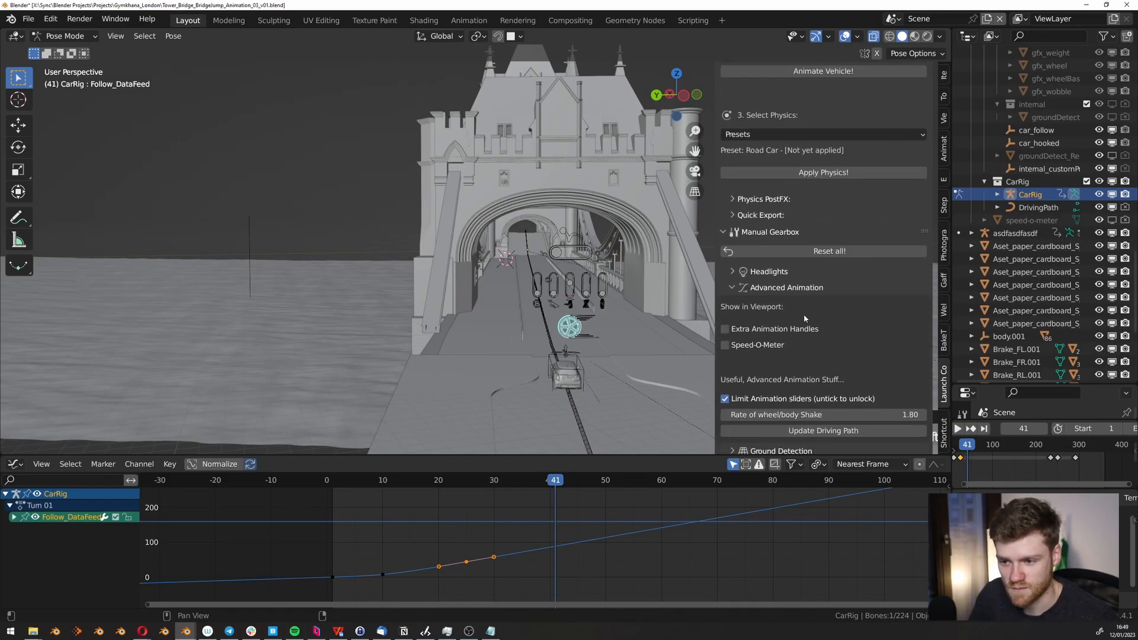
{"action": "left_click", "coordinate": [757, 346]}
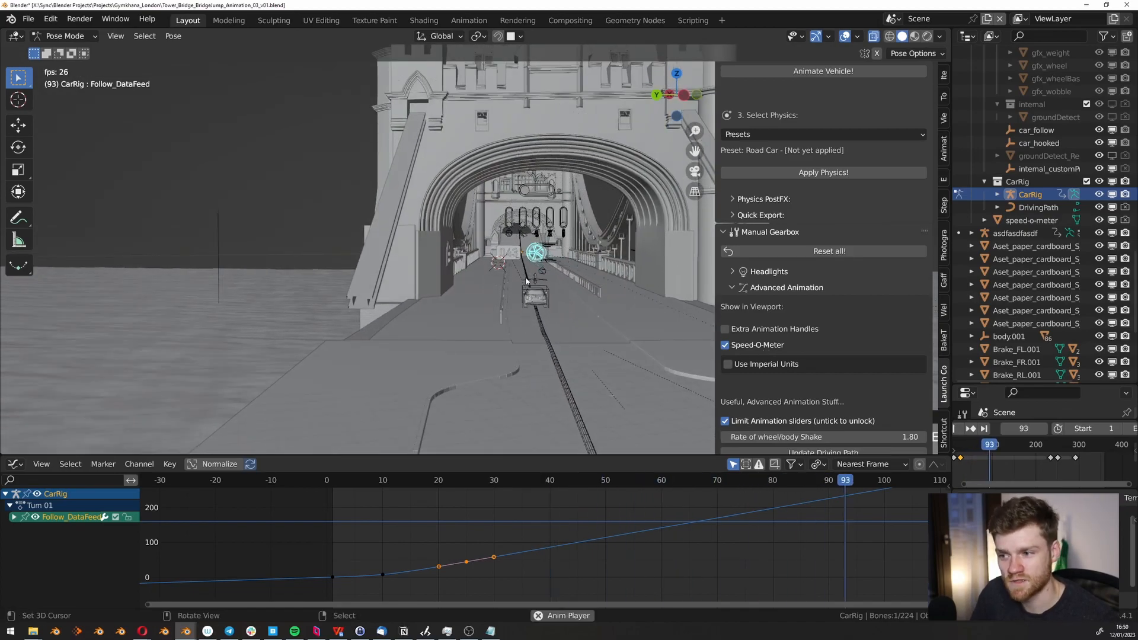
{"action": "key", "text": "space"}
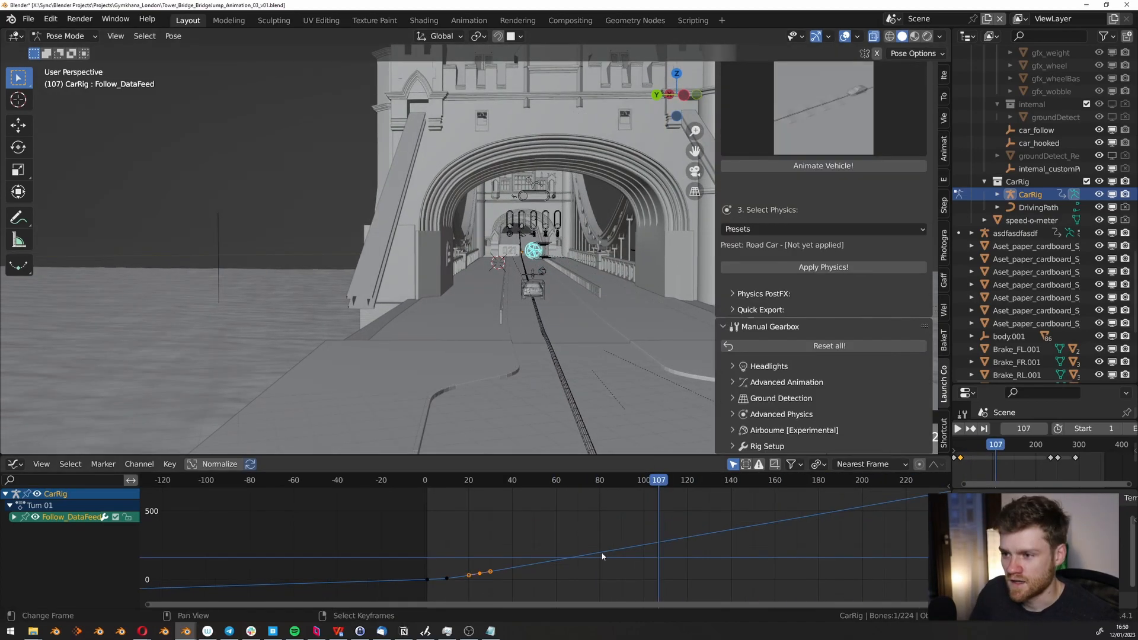
Move the last Follow_DataFeed keyframe along its curve to about frame 200, so the car reaches the foot of the raised bridge deck.
{"action": "middle_click_drag", "start_coordinate": [593, 279], "coordinate": [267, 290]}
{"action": "middle_click_drag", "start_coordinate": [533, 296], "coordinate": [367, 308], "text": "shift"}
{"action": "middle_click_drag", "start_coordinate": [569, 309], "coordinate": [451, 281]}
{"action": "scroll", "coordinate": [514, 312], "scroll_direction": "up", "scroll_amount": 2}
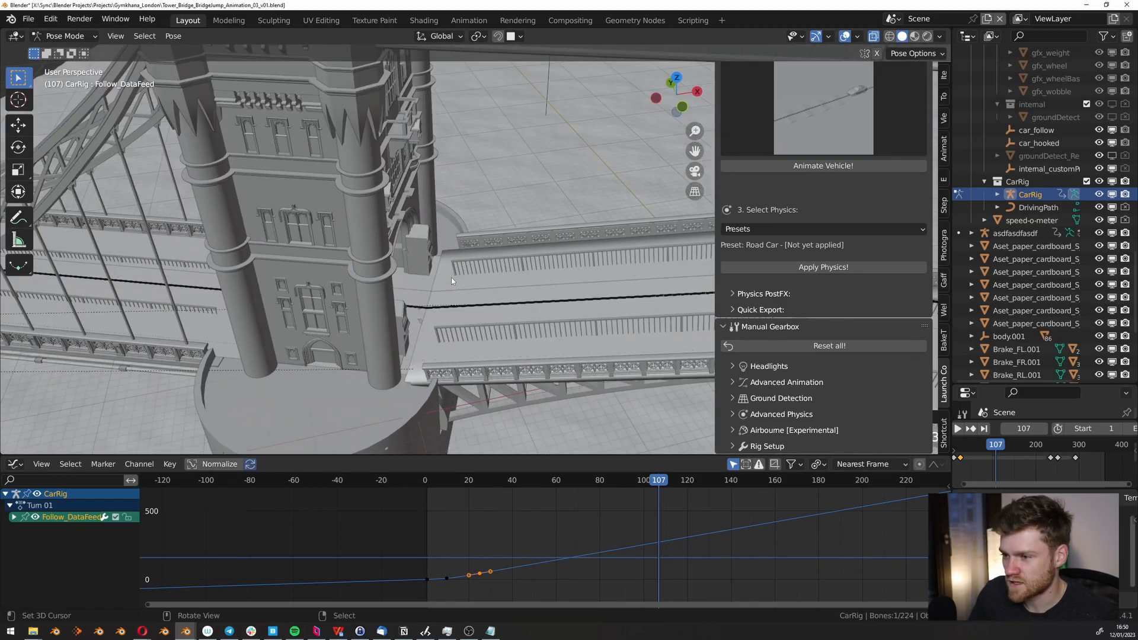
{"action": "scroll", "coordinate": [867, 510], "scroll_direction": "down", "scroll_amount": 6}
{"action": "middle_click_drag", "start_coordinate": [865, 508], "coordinate": [677, 546]}
{"action": "left_click_drag", "start_coordinate": [706, 532], "coordinate": [718, 526]}
{"action": "left_click_drag", "start_coordinate": [719, 526], "coordinate": [761, 527]}
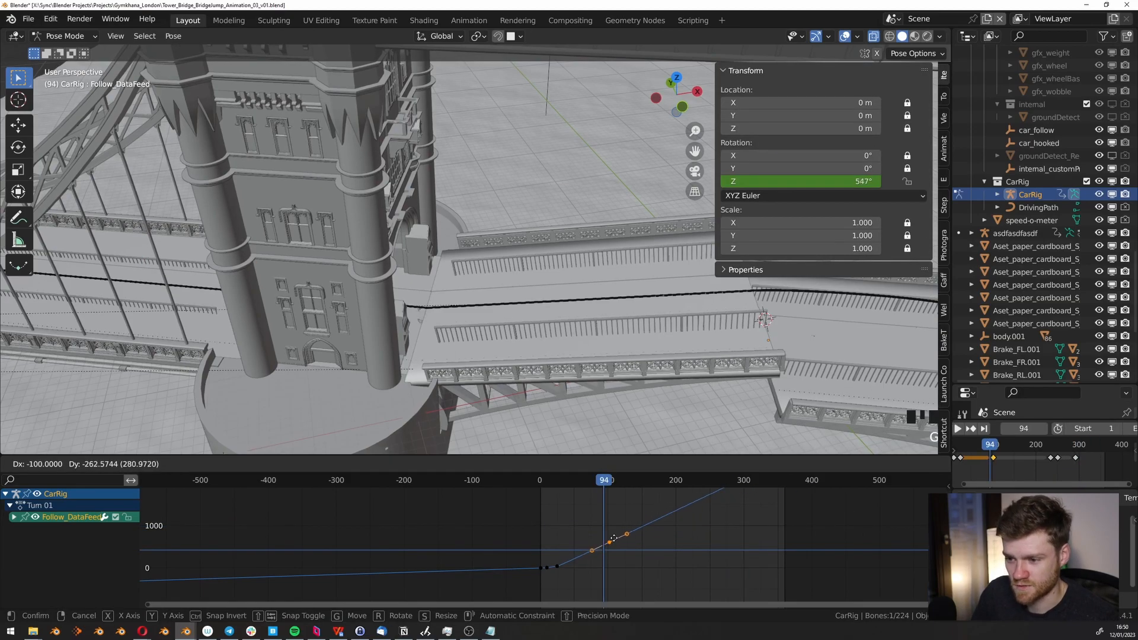
{"action": "left_click", "coordinate": [621, 538]}
{"action": "left_click_drag", "start_coordinate": [605, 539], "coordinate": [652, 530]}
{"action": "key", "text": "g"}
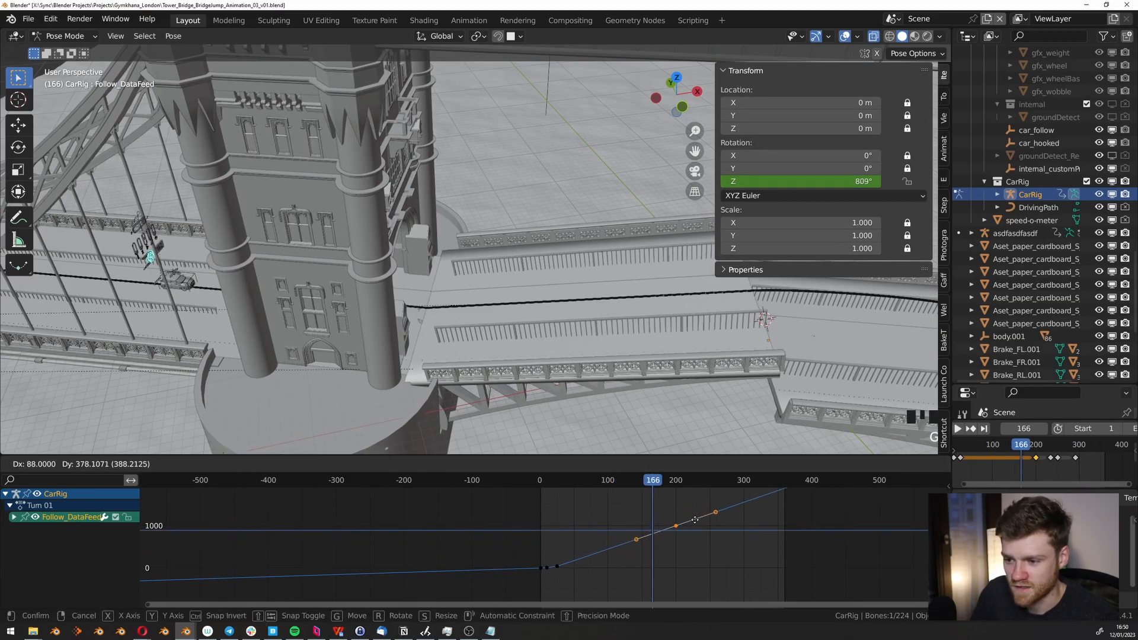
{"action": "left_click", "coordinate": [695, 524]}
{"action": "left_click", "coordinate": [676, 534]}
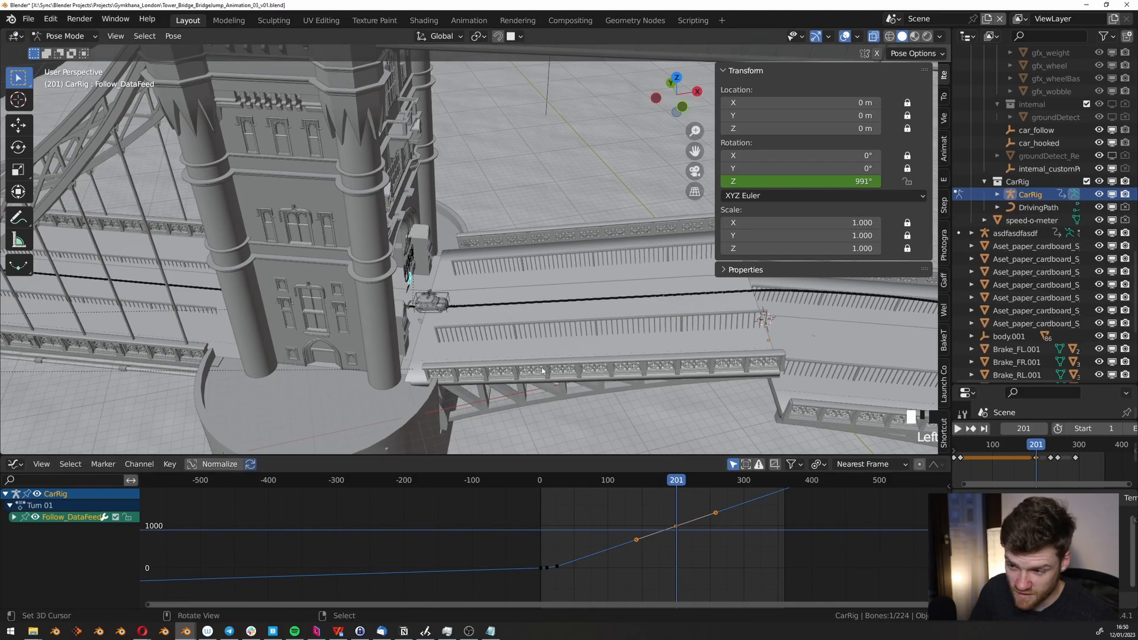
Play the approach from frame 161 and try raising the frame-200 keyframe's value by about 117.
{"action": "scroll", "coordinate": [415, 296], "scroll_direction": "up", "scroll_amount": 6}
{"action": "left_click_drag", "start_coordinate": [649, 498], "coordinate": [649, 526]}
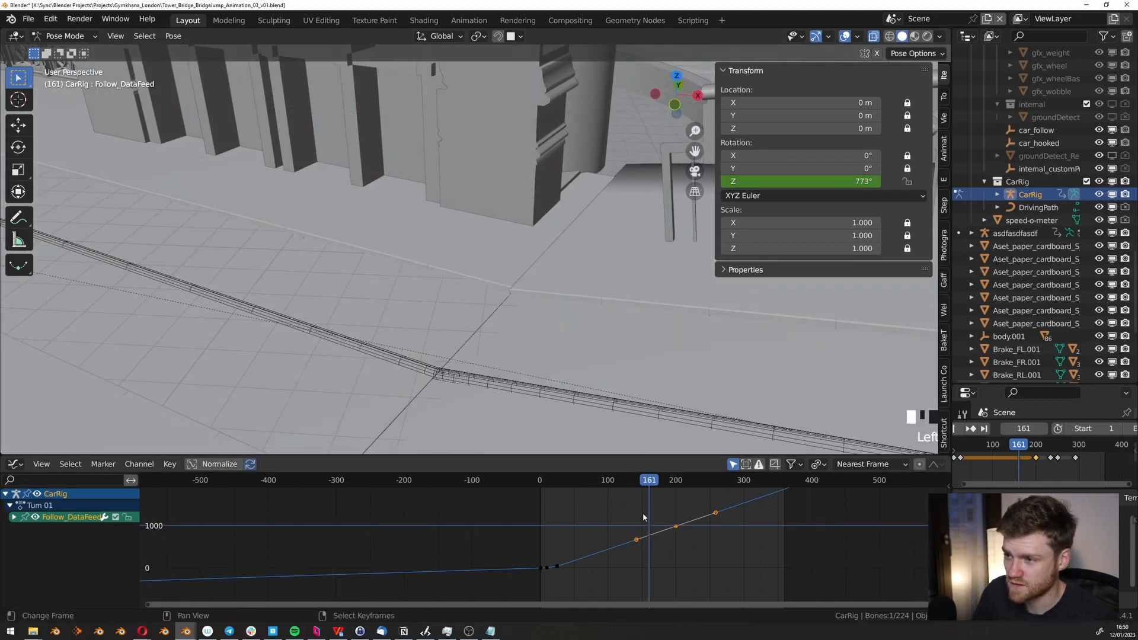
{"action": "key", "text": "shift+space"}
{"action": "scroll", "coordinate": [679, 528], "scroll_direction": "up", "scroll_amount": 1}
{"action": "scroll", "coordinate": [679, 529], "scroll_direction": "down", "scroll_amount": 1}
{"action": "key", "text": "g"}
{"action": "key", "text": "y"}
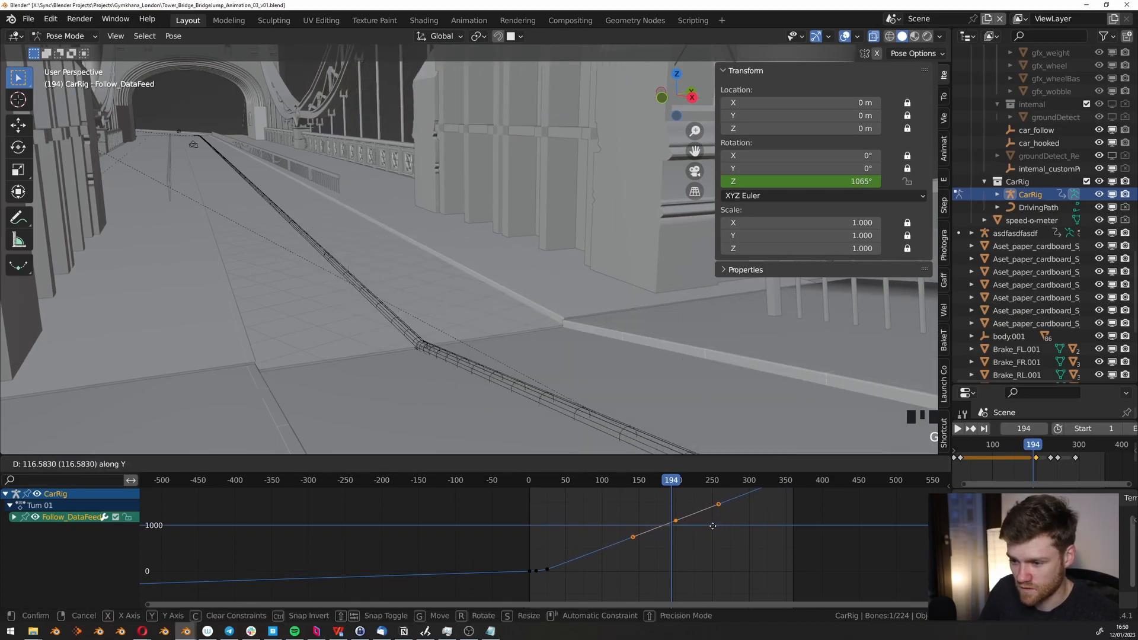
{"action": "left_click", "coordinate": [712, 526]}
{"action": "left_click", "coordinate": [656, 529]}
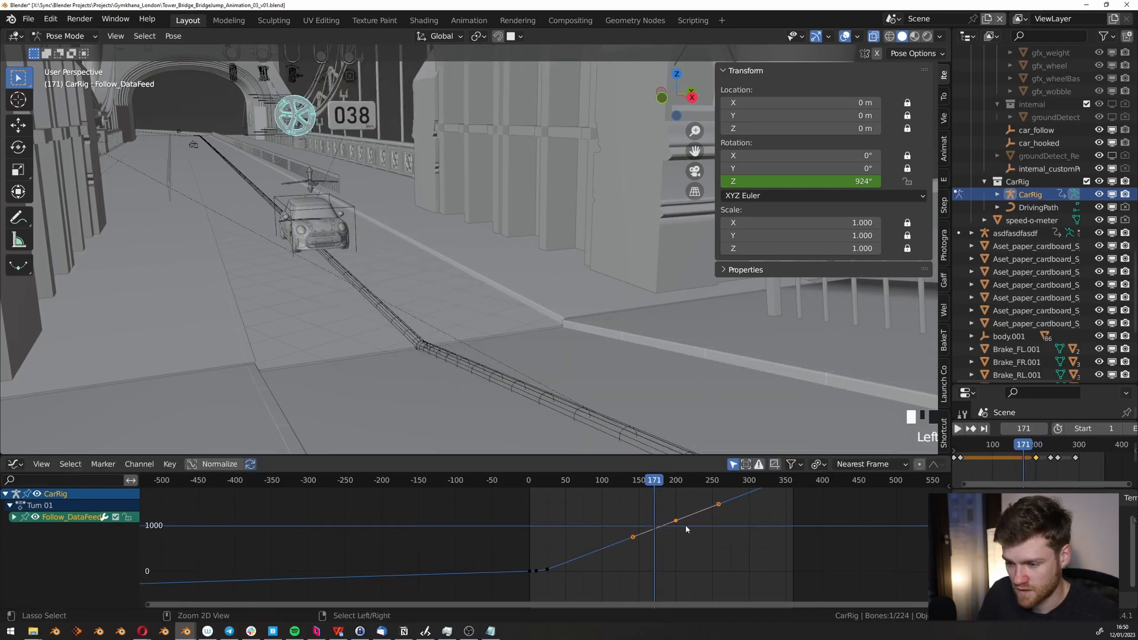
{"action": "key", "text": "ctrl+z"}
{"action": "key", "text": "ctrl+z"}
Rotate the frame-200 keyframe's handles to steepen the curve there and play back the approach to check the speed.
{"action": "key", "text": "r"}
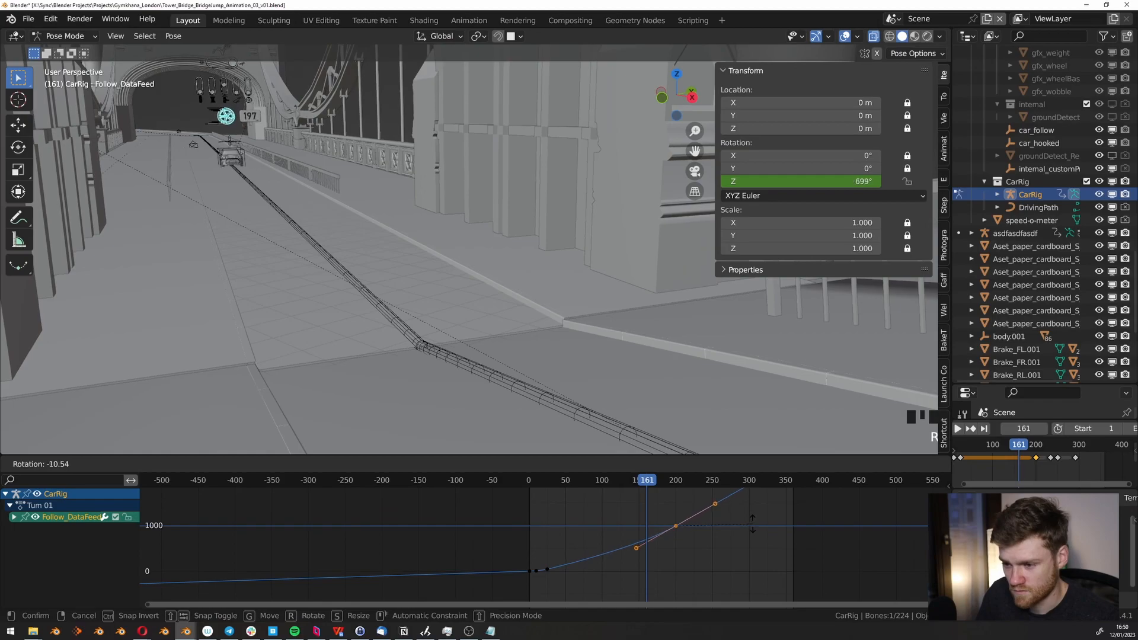
{"action": "left_click", "coordinate": [751, 525]}
{"action": "key", "text": "shift+space"}
{"action": "key", "text": "r"}
{"action": "left_click", "coordinate": [747, 530]}
{"action": "key", "text": "shift+space"}
{"action": "key", "text": "shift+space"}
{"action": "mouse_move", "coordinate": [671, 532]}
{"action": "left_mouse_down"}
{"action": "mouse_move", "coordinate": [657, 537]}
{"action": "mouse_move", "coordinate": [677, 533]}
{"action": "left_mouse_up"}
{"action": "key", "text": "shift+space"}
{"action": "key", "text": "shift+space"}
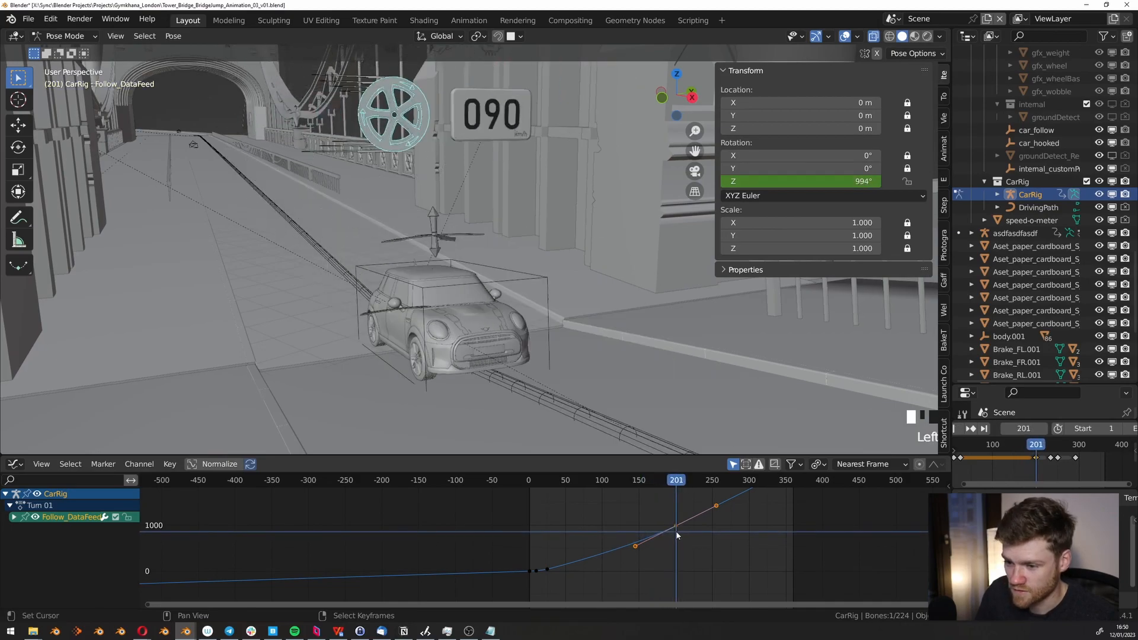
Go to frame 200, where the car meets the ramp, and set the keyframe's handle type to Free.
{"action": "scroll", "coordinate": [385, 368], "scroll_direction": "up", "scroll_amount": 5}
{"action": "middle_click_drag", "start_coordinate": [386, 368], "coordinate": [400, 370]}
{"action": "scroll", "coordinate": [679, 523], "scroll_direction": "up", "scroll_amount": 12}
{"action": "right_click_drag", "start_coordinate": [645, 537], "coordinate": [663, 559]}
{"action": "left_click_drag", "start_coordinate": [662, 567], "coordinate": [654, 552]}
{"action": "key", "text": "v"}
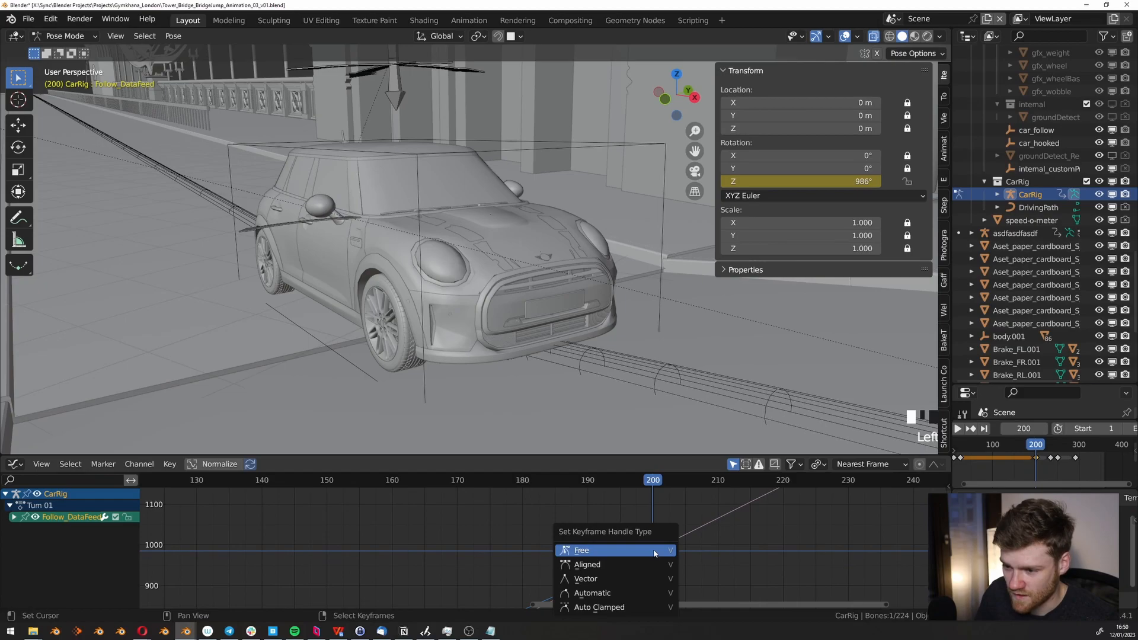
{"action": "left_click", "coordinate": [645, 556]}
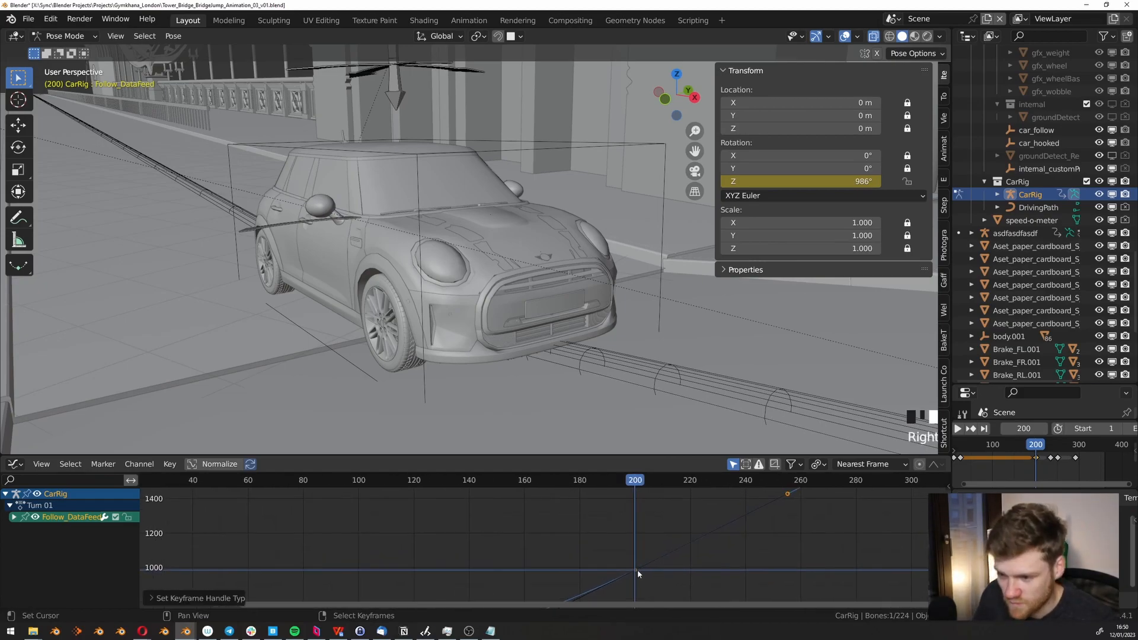
Rotate the frame-200 keyframe's outgoing handle to flatten the curve and play back the car's speed up the ramp.
{"action": "scroll", "coordinate": [638, 570], "scroll_direction": "down", "scroll_amount": 6}
{"action": "key", "text": "r"}
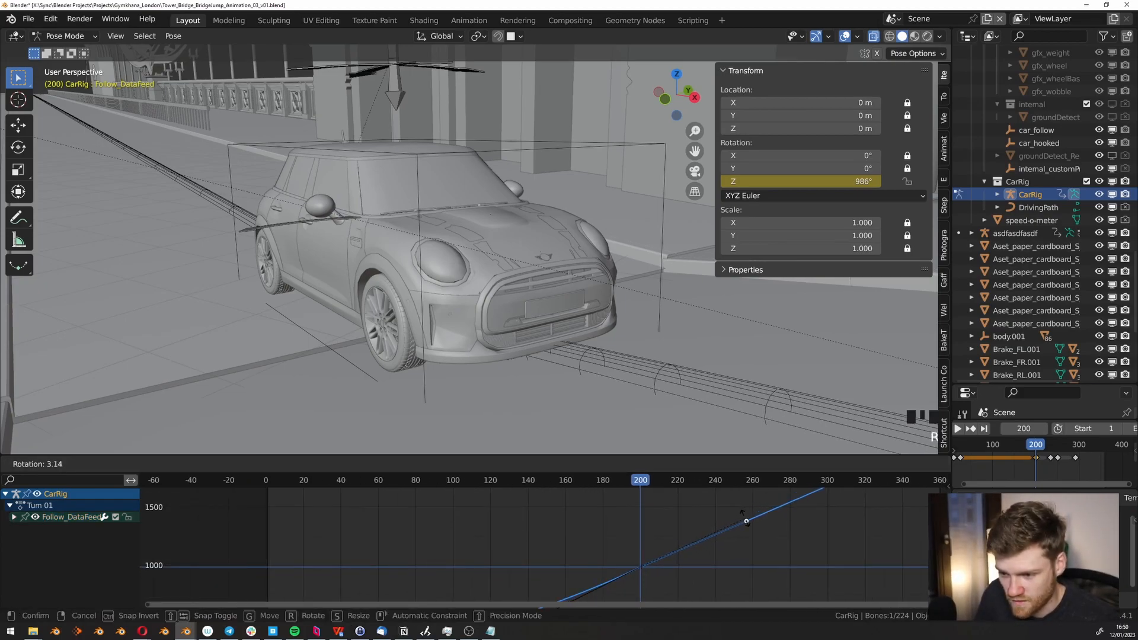
{"action": "left_click", "coordinate": [748, 528]}
{"action": "scroll", "coordinate": [463, 294], "scroll_direction": "down", "scroll_amount": 3}
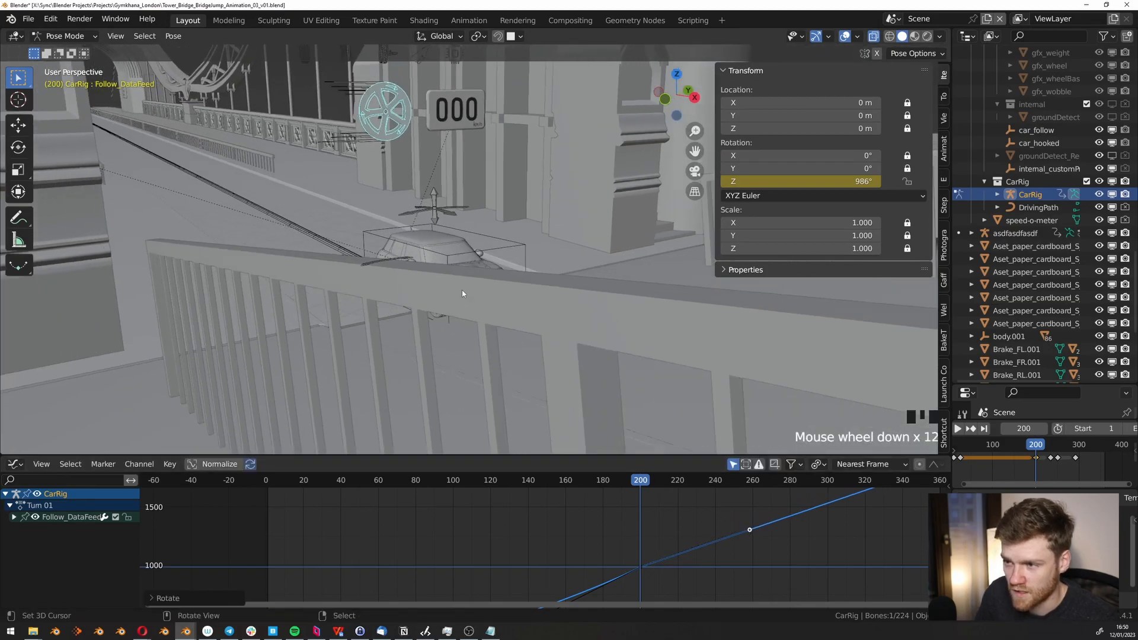
{"action": "scroll", "coordinate": [461, 277], "scroll_direction": "up", "scroll_amount": 4}
{"action": "scroll", "coordinate": [463, 278], "scroll_direction": "up", "scroll_amount": 2}
{"action": "key", "text": "shift+space"}
{"action": "key", "text": "shift+space"}
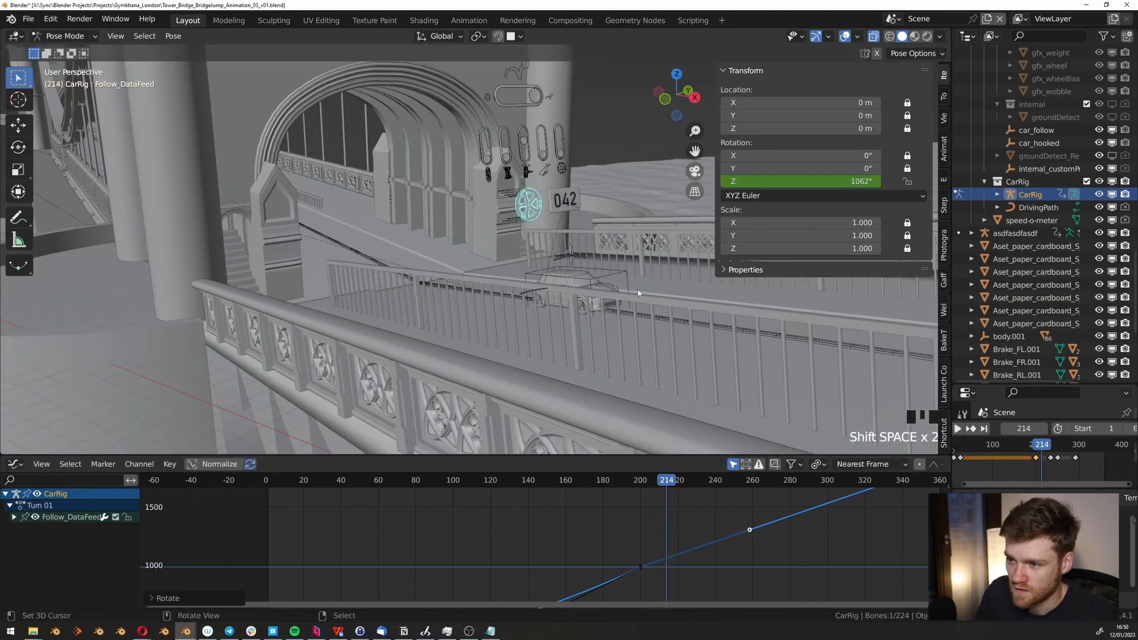
{"action": "middle_click_drag", "start_coordinate": [644, 289], "coordinate": [470, 301], "text": "shift"}
{"action": "left_click", "coordinate": [657, 560]}
{"action": "key", "text": "shift+space"}
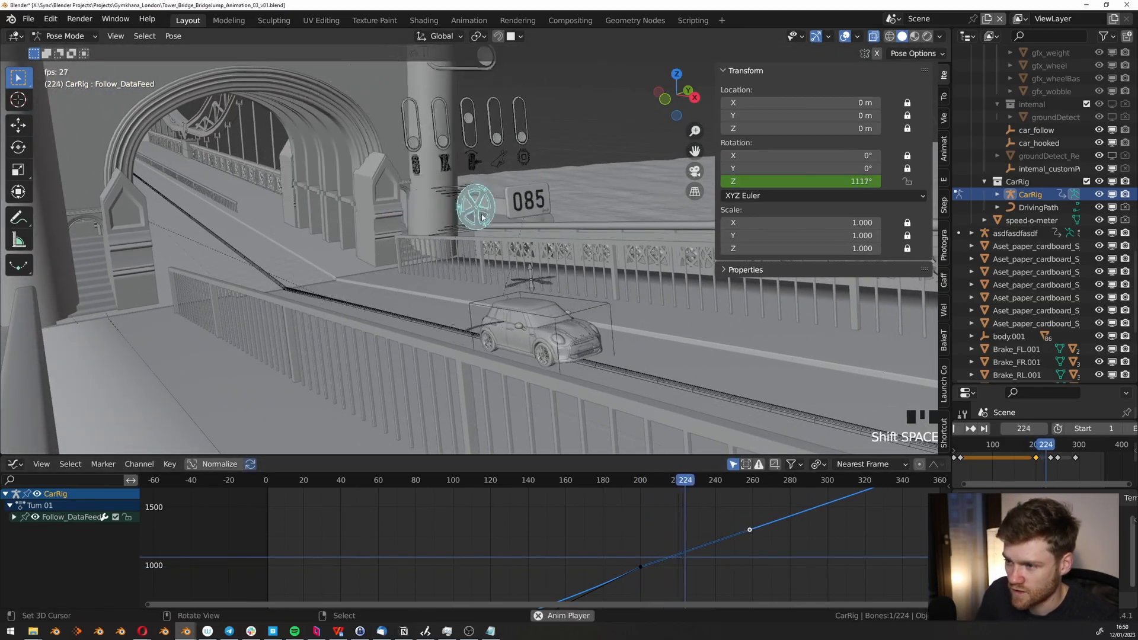
{"action": "key", "text": "shift+space"}
Scrub to frame 227 and rotate the frame-200 keyframe's outgoing handle slightly steeper.
{"action": "left_click", "coordinate": [661, 575]}
{"action": "left_click_drag", "start_coordinate": [661, 575], "coordinate": [691, 549]}
{"action": "key", "text": "r"}
{"action": "left_click", "coordinate": [741, 542]}
Advance to frame 236, past the edge of the ramp, and keyframe the Follow_DataFeed control's Z rotation at 1204°.
{"action": "scroll", "coordinate": [694, 392], "scroll_direction": "down", "scroll_amount": 7}
{"action": "middle_click_drag", "start_coordinate": [694, 391], "coordinate": [597, 341], "text": "shift"}
{"action": "scroll", "coordinate": [598, 341], "scroll_direction": "up", "scroll_amount": 2}
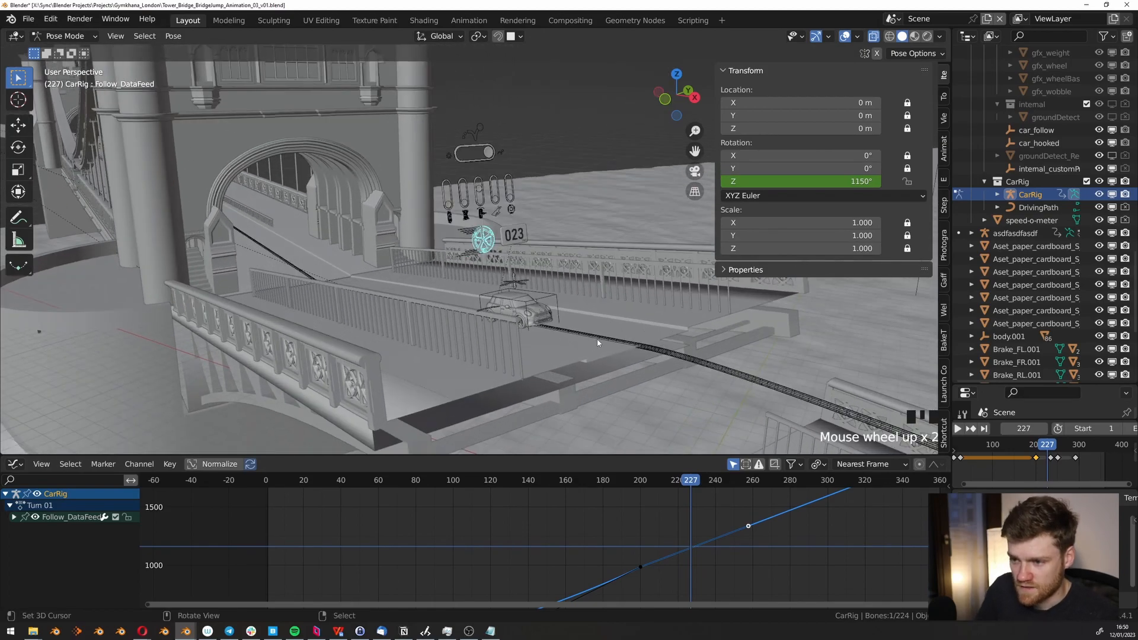
{"action": "key", "text": "Right"}
{"action": "key", "text": "Right"}
{"action": "key", "text": "Right"}
{"action": "key", "text": "Right"}
{"action": "key", "text": "Right"}
{"action": "key", "text": "Right"}
{"action": "key", "text": "Right"}
{"action": "key", "text": "Right"}
{"action": "key", "text": "Right"}
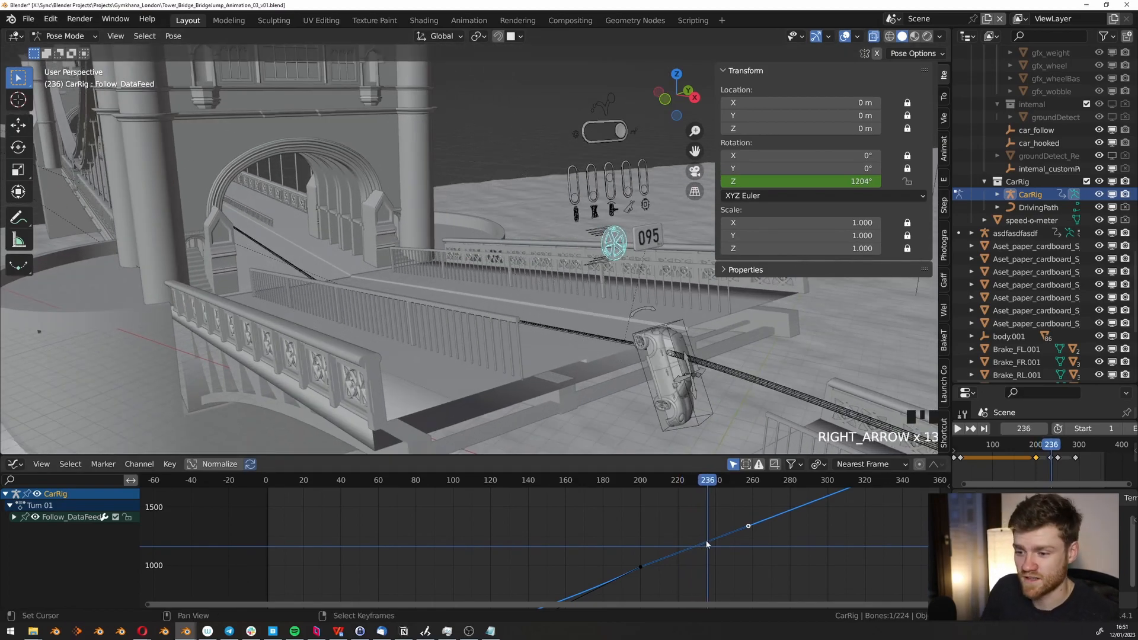
{"action": "right_click", "coordinate": [802, 182]}
{"action": "left_click", "coordinate": [801, 182]}
Return to frame 200 and scale the keyframe's outgoing handle so that it ends at about frame 209.
{"action": "scroll", "coordinate": [715, 572], "scroll_direction": "up", "scroll_amount": 1}
{"action": "left_click_drag", "start_coordinate": [704, 547], "coordinate": [624, 563]}
{"action": "scroll", "coordinate": [629, 562], "scroll_direction": "up", "scroll_amount": 3}
{"action": "middle_click_drag", "start_coordinate": [842, 493], "coordinate": [805, 523]}
{"action": "key", "text": "s"}
{"action": "right_click", "coordinate": [837, 505]}
{"action": "scroll", "coordinate": [842, 503], "scroll_direction": "down", "scroll_amount": 2}
{"action": "right_click", "coordinate": [841, 511]}
{"action": "key", "text": "s"}
{"action": "left_click", "coordinate": [665, 574]}
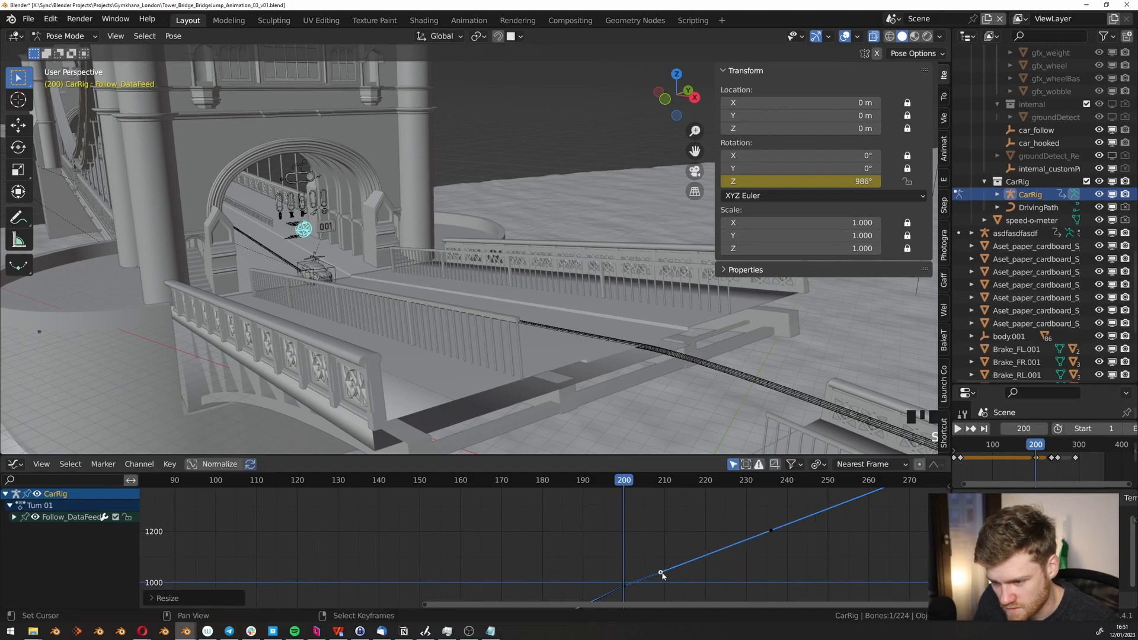
Rotate and lengthen the frame-200 keyframe's outgoing handle to about frame 216, and play back the ramp section.
{"action": "key", "text": "r"}
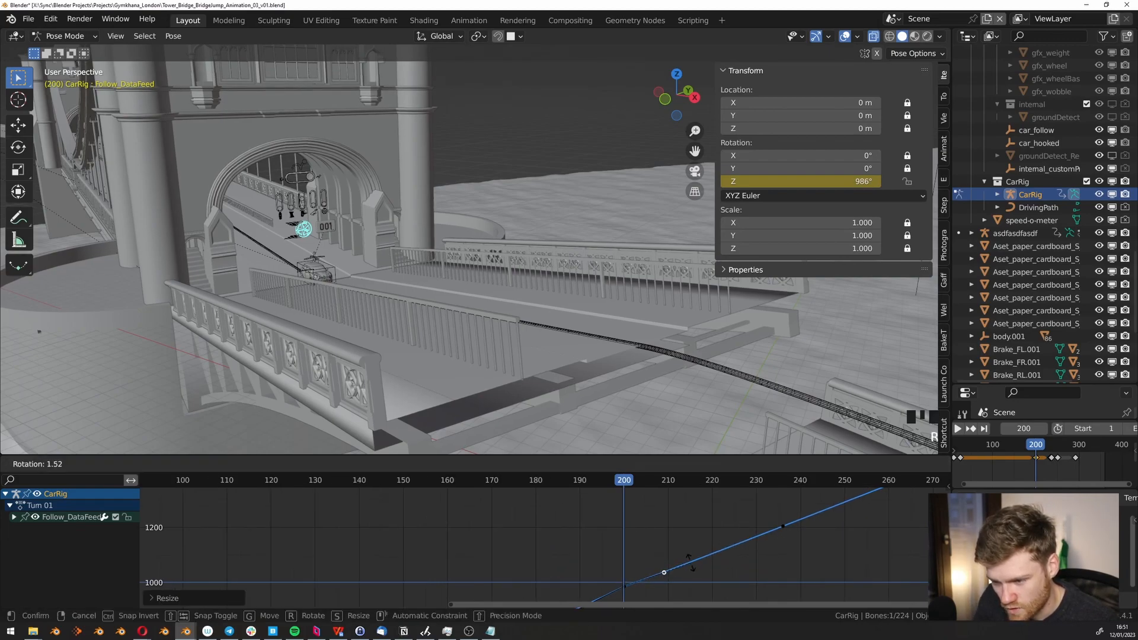
{"action": "left_click", "coordinate": [738, 547]}
{"action": "left_click_drag", "start_coordinate": [719, 552], "coordinate": [781, 531]}
{"action": "key", "text": "shift+space"}
{"action": "key", "text": "shift+space"}
{"action": "key", "text": "shift+space"}
{"action": "key", "text": "shift+space"}
{"action": "left_click", "coordinate": [810, 537]}
{"action": "left_click_drag", "start_coordinate": [705, 549], "coordinate": [615, 547]}
{"action": "key", "text": "shift+space"}
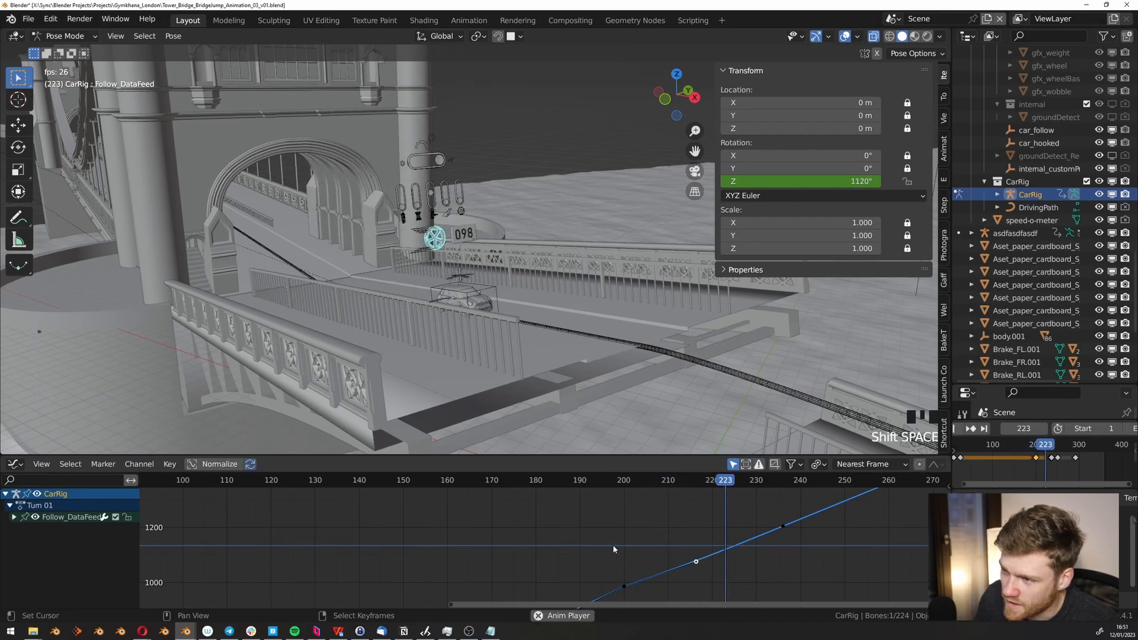
Play back the ramp section from frame 201 and rotate the frame-200 keyframe's outgoing handle.
{"action": "key", "text": "shift+space"}
{"action": "left_click_drag", "start_coordinate": [712, 566], "coordinate": [628, 571]}
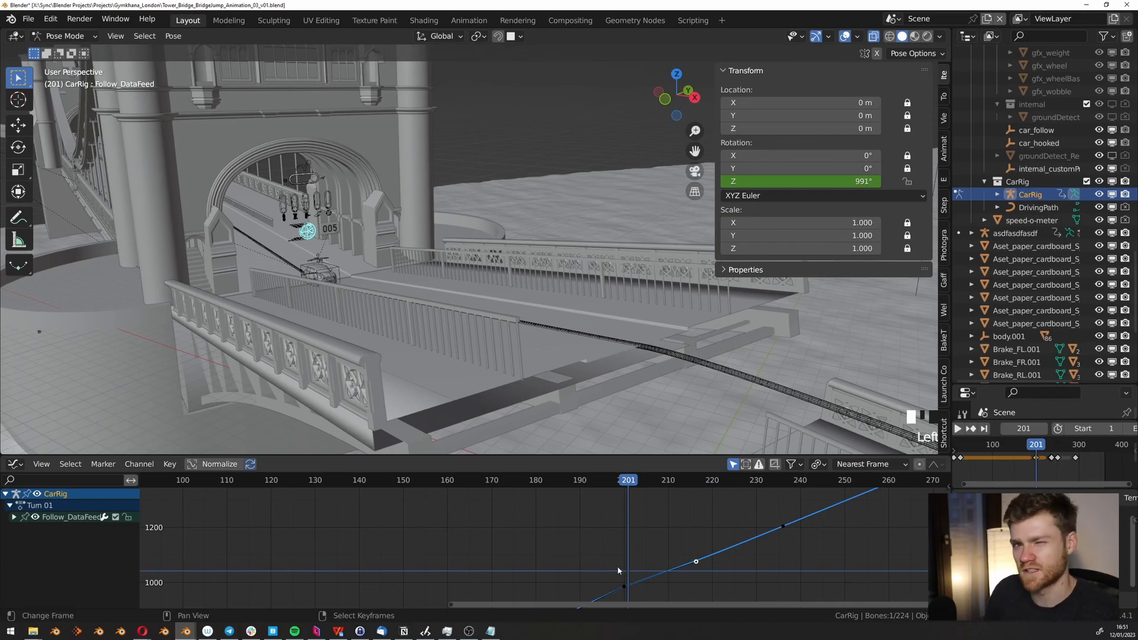
{"action": "scroll", "coordinate": [572, 314], "scroll_direction": "down", "scroll_amount": 3}
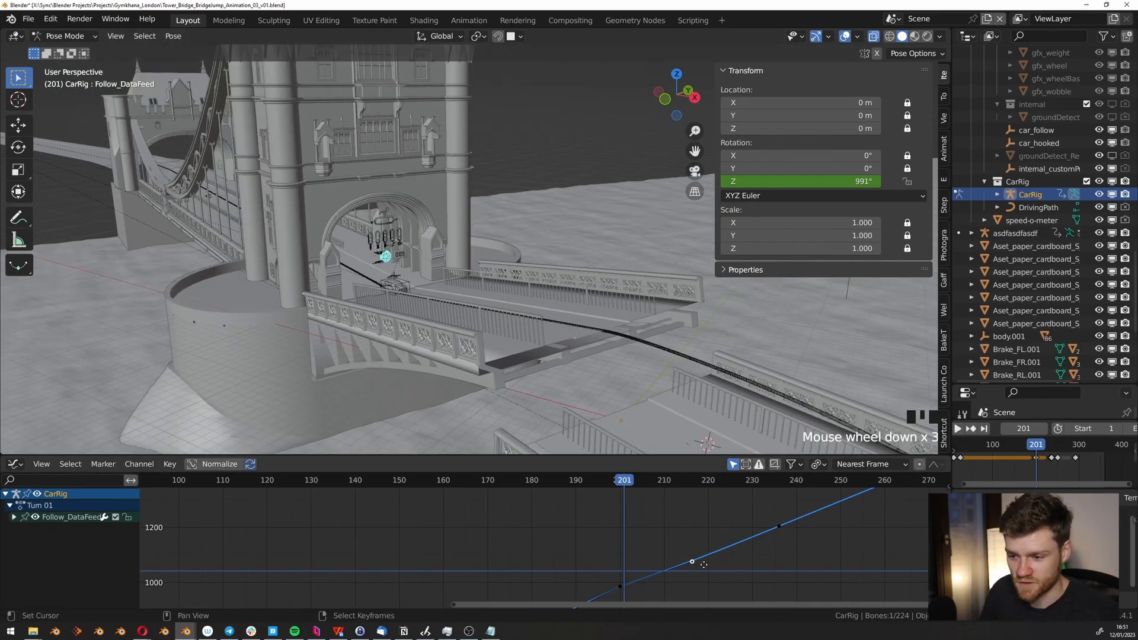
{"action": "scroll", "coordinate": [509, 359], "scroll_direction": "up", "scroll_amount": 3}
{"action": "key", "text": "shift+space"}
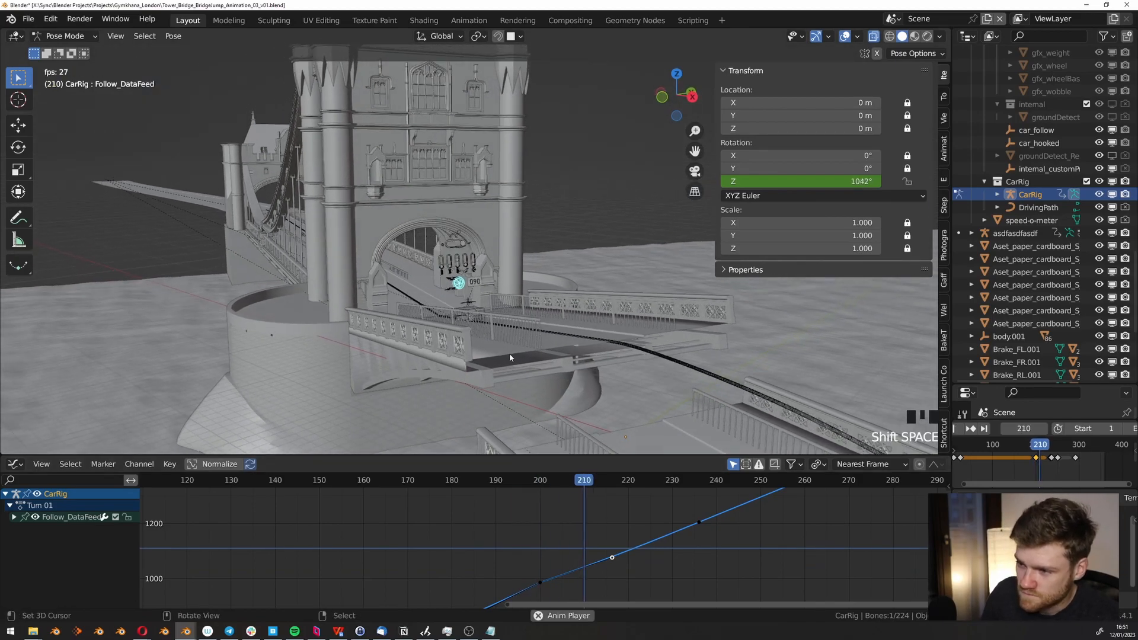
{"action": "key", "text": "shift+space"}
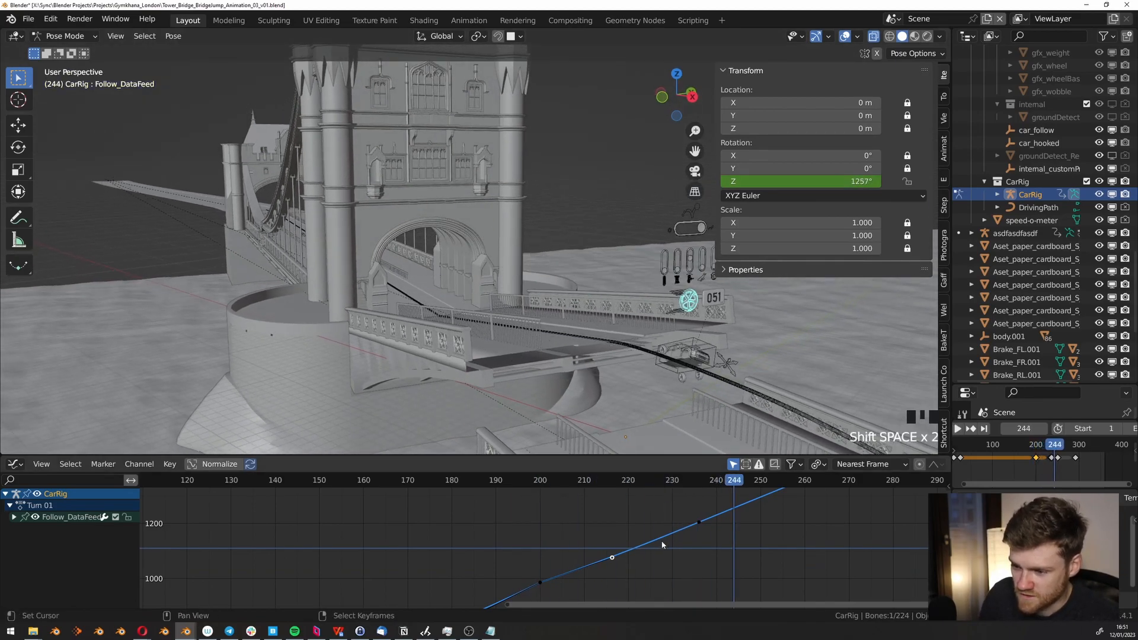
{"action": "key", "text": "r"}
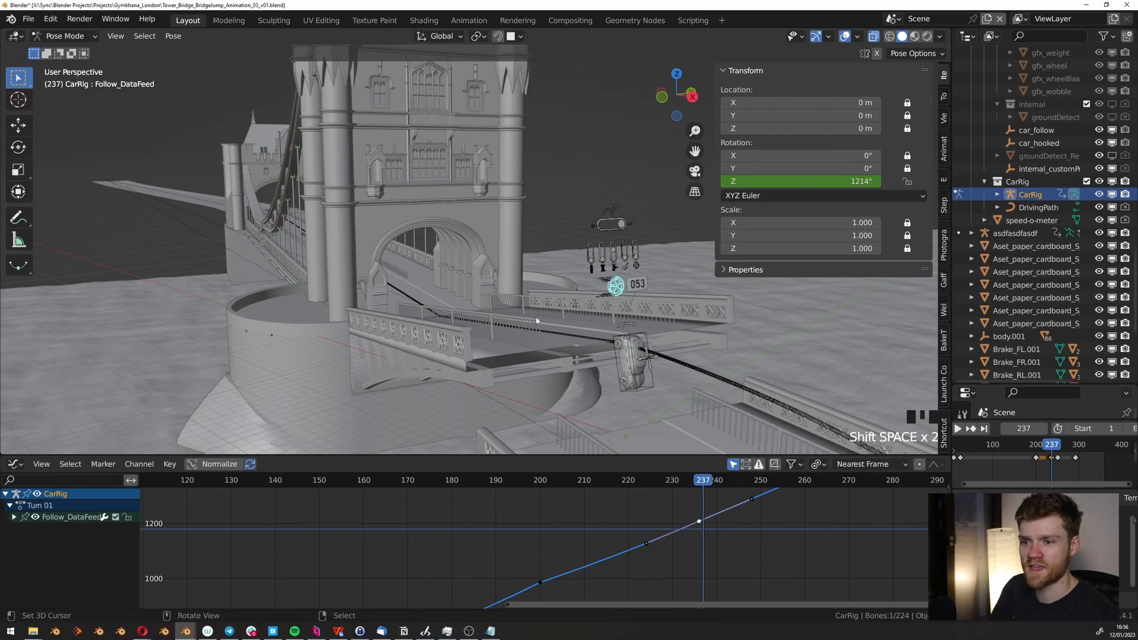
Jump to the start of the animation and play back the car's initial acceleration.
{"action": "scroll", "coordinate": [699, 516], "scroll_direction": "down", "scroll_amount": 11}
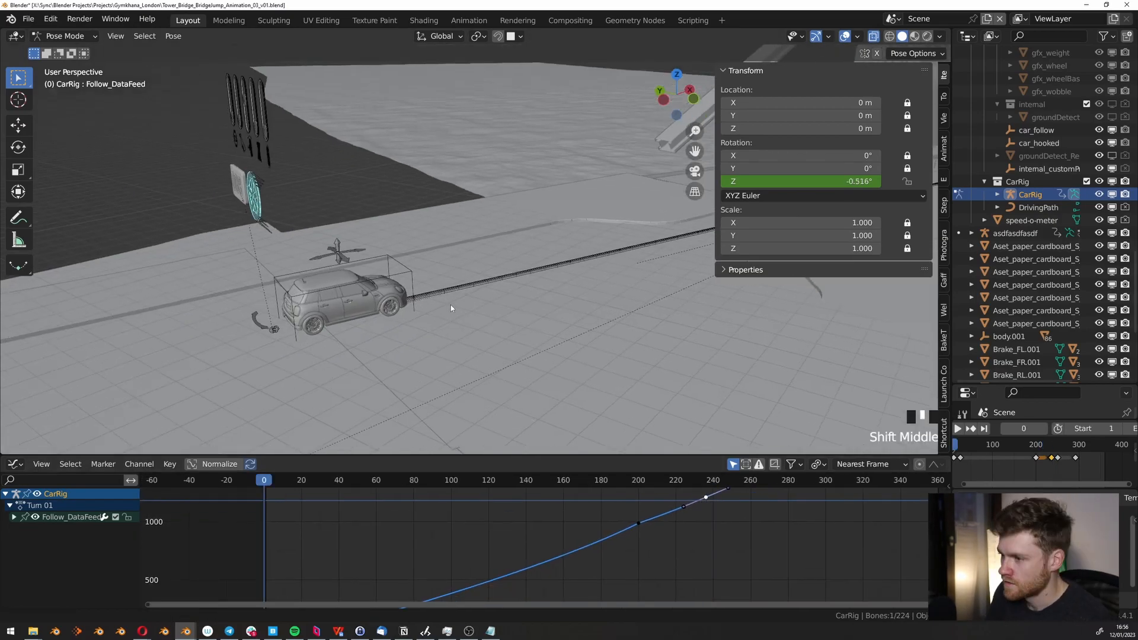
{"action": "key", "text": "shift+space"}
{"action": "key", "text": "shift+Left"}
{"action": "key", "text": "shift+space"}
{"action": "key", "text": "shift+space"}
Flatten the frame-1 keyframe's handles by scaling them to 0 vertically.
{"action": "scroll", "coordinate": [386, 541], "scroll_direction": "down", "scroll_amount": 6}
{"action": "scroll", "coordinate": [335, 563], "scroll_direction": "up", "scroll_amount": 9}
{"action": "middle_click_drag", "start_coordinate": [329, 594], "coordinate": [409, 562]}
{"action": "scroll", "coordinate": [336, 564], "scroll_direction": "up", "scroll_amount": 8}
{"action": "left_click", "coordinate": [358, 553]}
{"action": "scroll", "coordinate": [368, 554], "scroll_direction": "up", "scroll_amount": 5}
{"action": "left_click", "coordinate": [330, 545]}
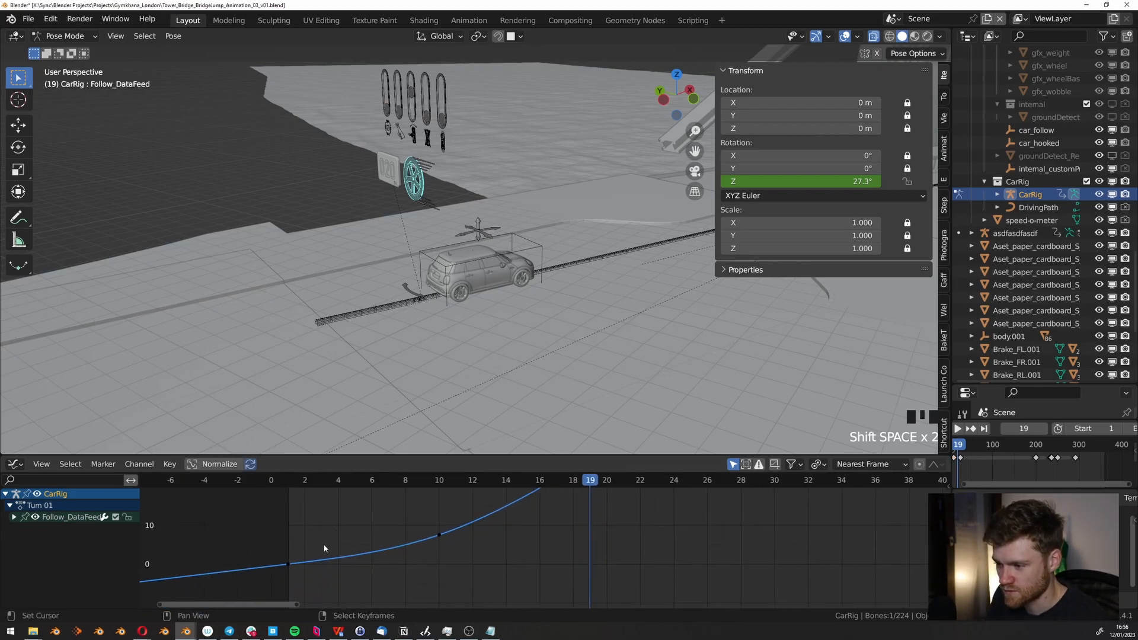
{"action": "key", "text": "s"}
{"action": "key", "text": "y"}
{"action": "key", "text": "0"}
{"action": "key", "text": "Return"}
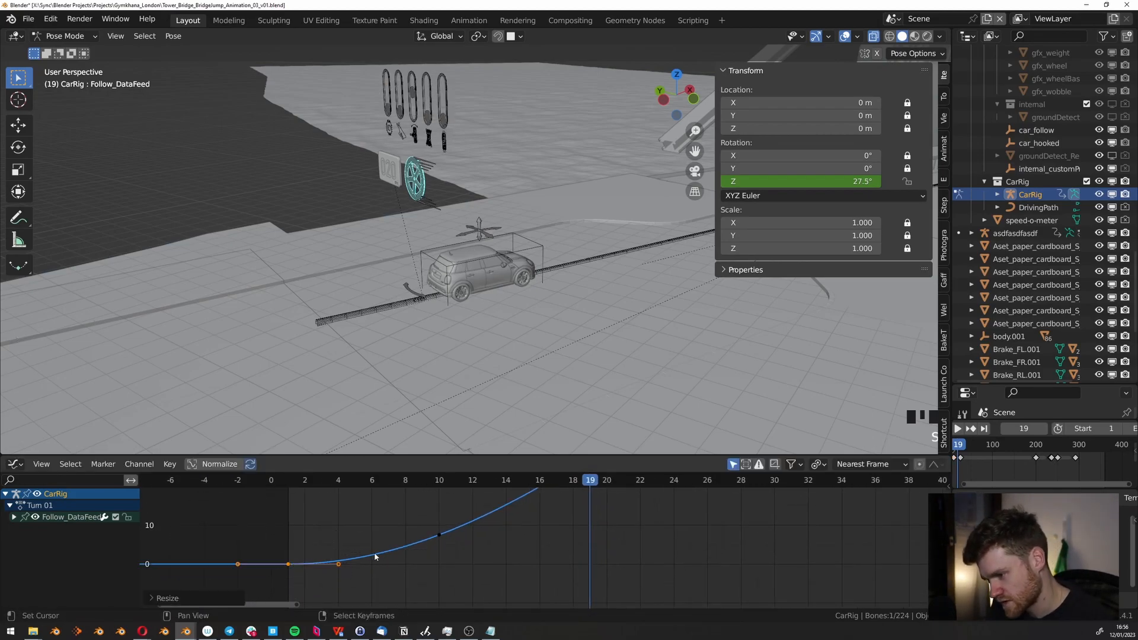
Rotate the frame-10 keyframe's handles slightly flatter.
{"action": "left_click_drag", "start_coordinate": [425, 525], "coordinate": [477, 569]}
{"action": "key", "text": "r"}
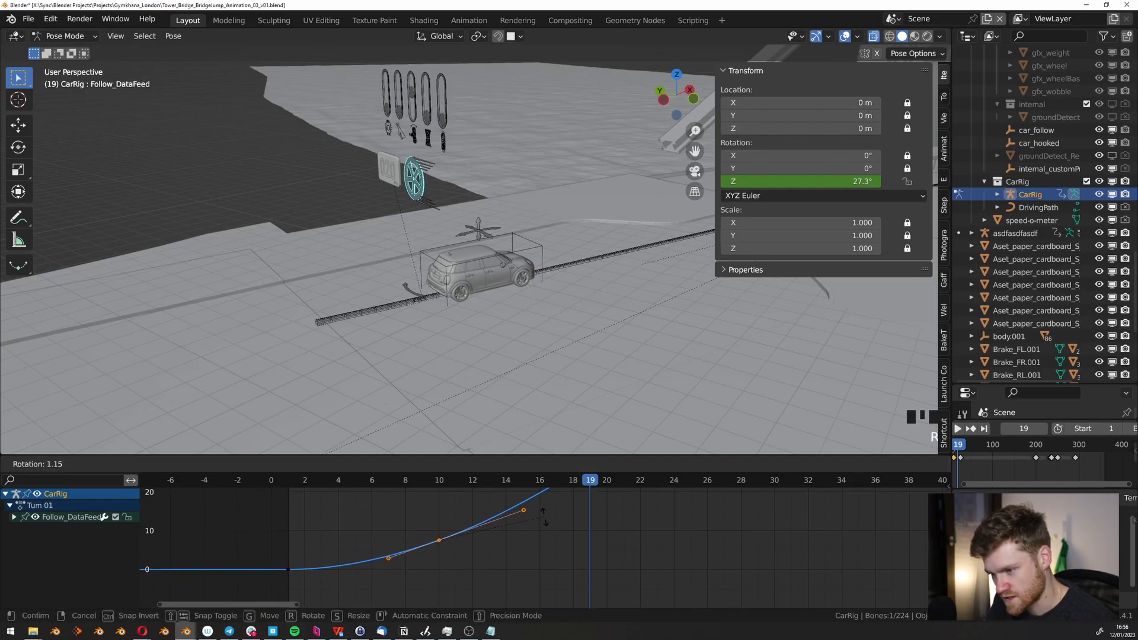
{"action": "left_click", "coordinate": [544, 525]}
{"action": "scroll", "coordinate": [557, 516], "scroll_direction": "down", "scroll_amount": 5}
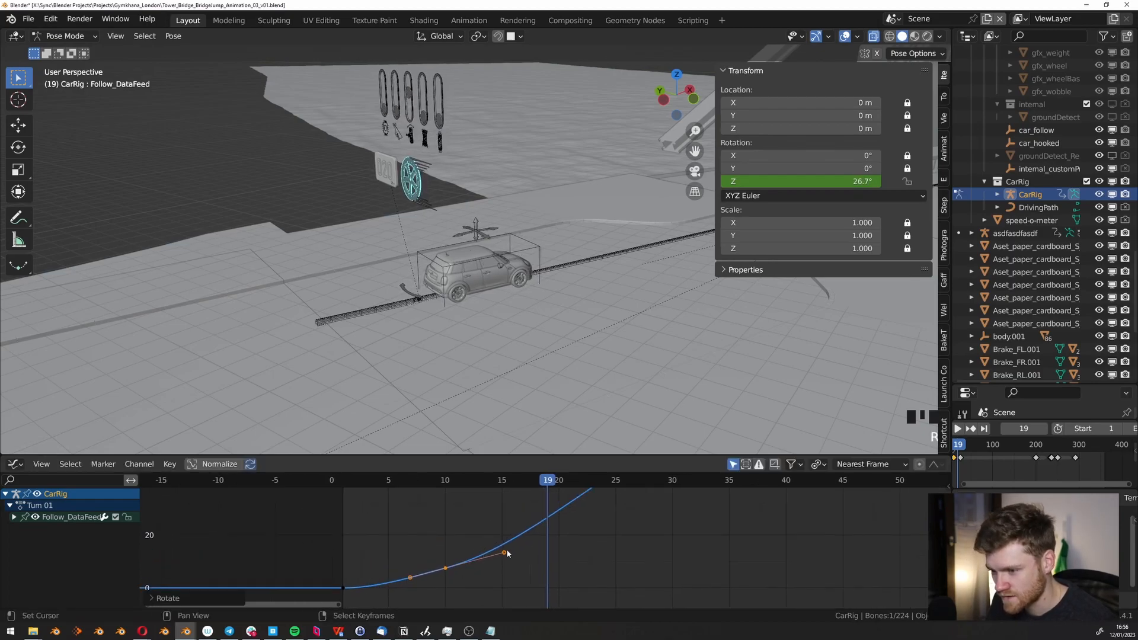
Move the frame-25 keyframe vertically down to about 40° and play back the first frames.
{"action": "left_click", "coordinate": [561, 515]}
{"action": "key", "text": "g"}
{"action": "key", "text": "y"}
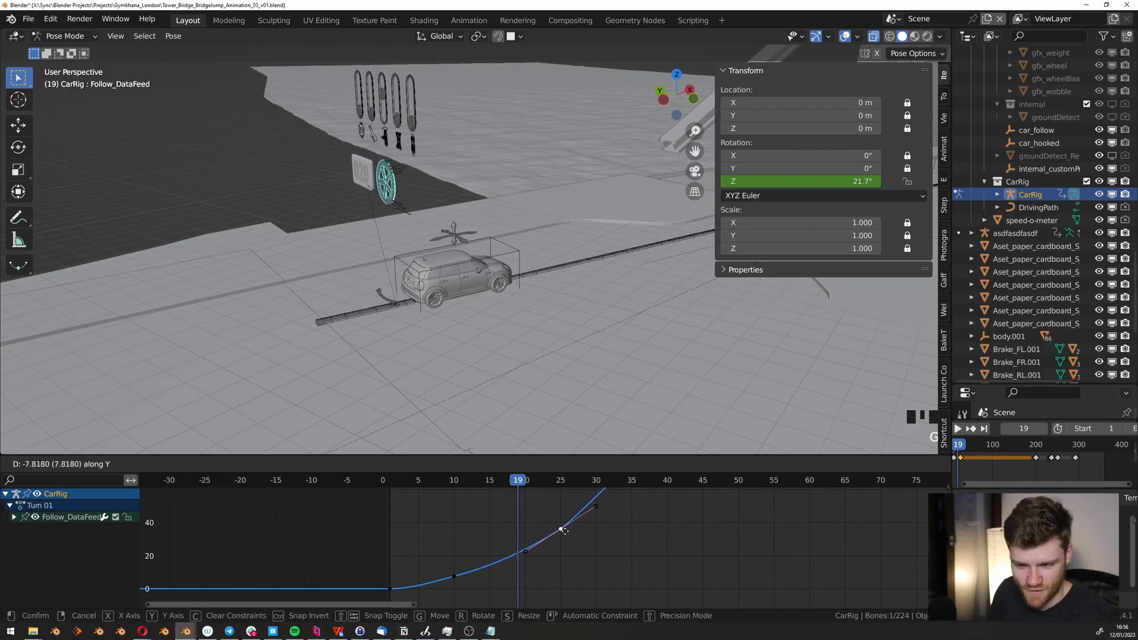
{"action": "left_click", "coordinate": [562, 524]}
{"action": "left_click_drag", "start_coordinate": [510, 550], "coordinate": [390, 552]}
{"action": "key", "text": "shift+space"}
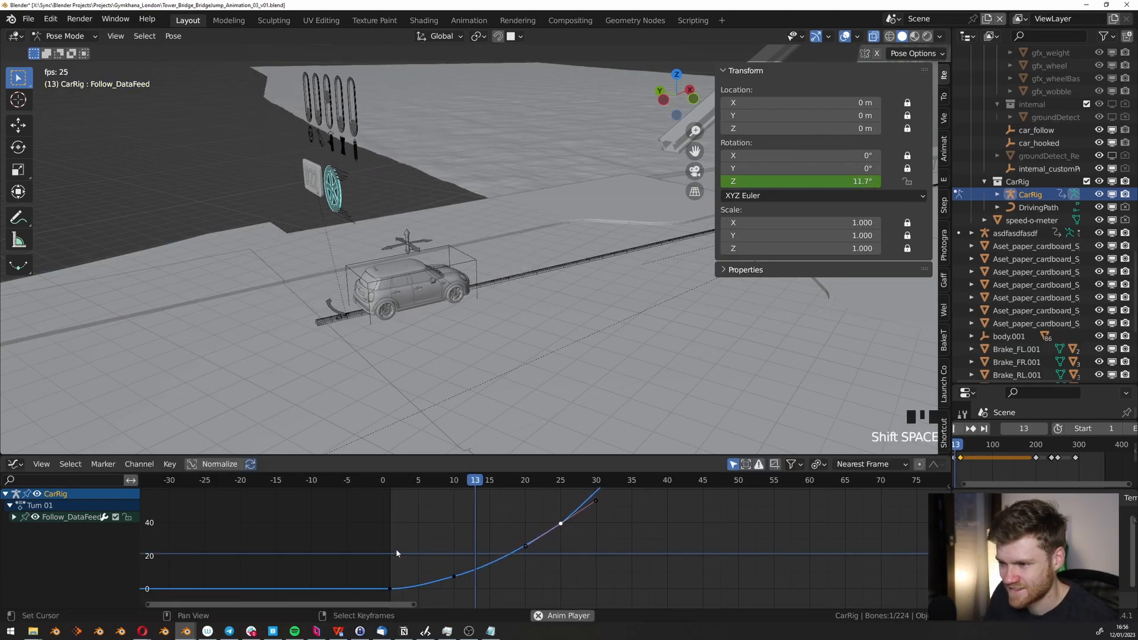
Scale the frame-10 keyframe down vertically about the 2D cursor to 5.13° and play back the start.
{"action": "left_click_drag", "start_coordinate": [496, 550], "coordinate": [455, 590]}
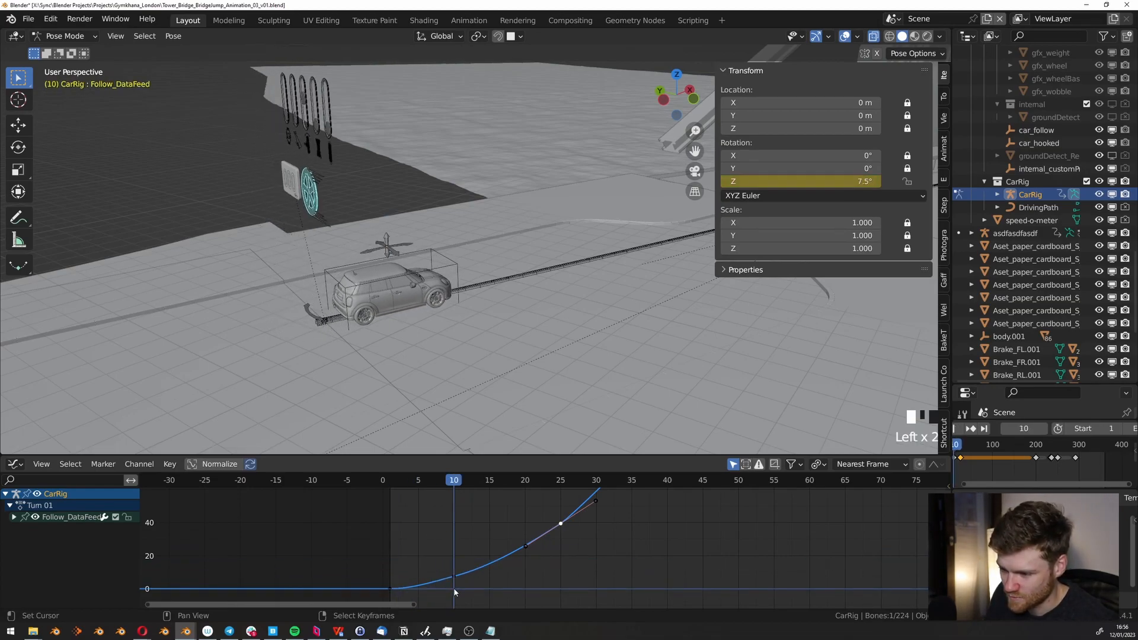
{"action": "key", "text": "alt+a"}
{"action": "key", "text": "b"}
{"action": "left_click_drag", "start_coordinate": [439, 551], "coordinate": [458, 574]}
{"action": "left_click_drag", "start_coordinate": [506, 525], "coordinate": [544, 563]}
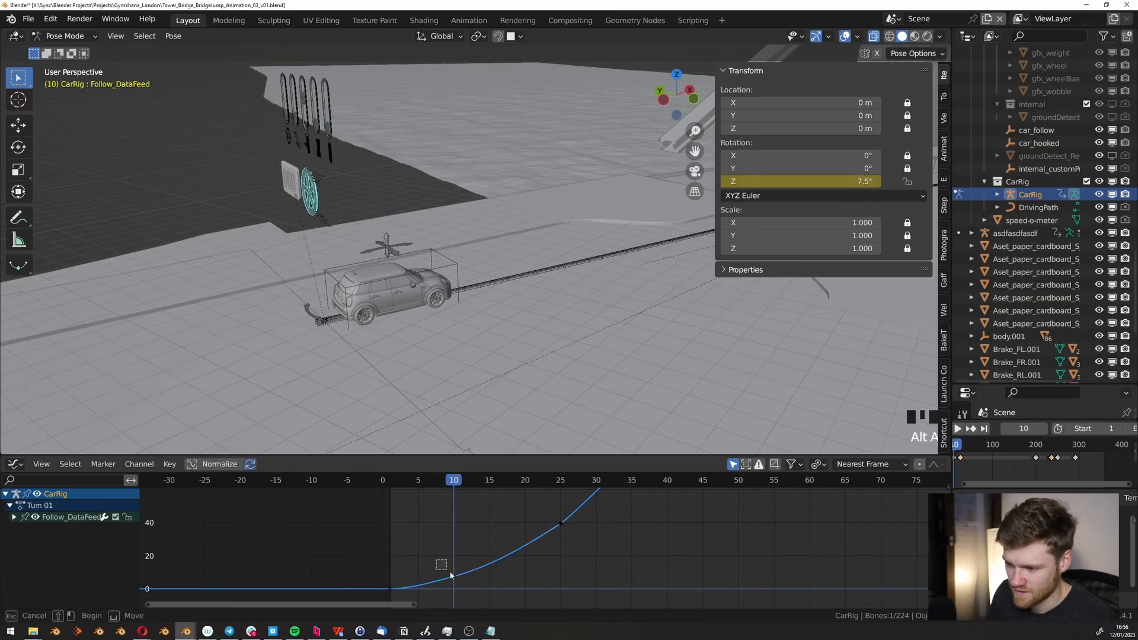
{"action": "key", "text": "s"}
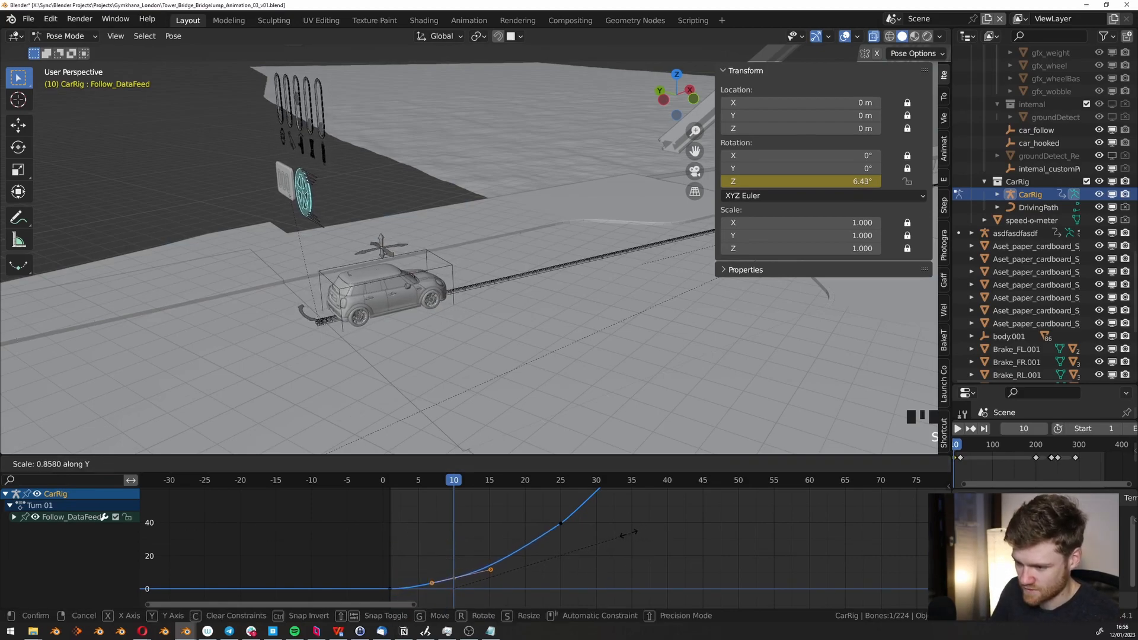
{"action": "left_click", "coordinate": [428, 554]}
{"action": "key", "text": "shift+space"}
{"action": "key", "text": "shift+space"}
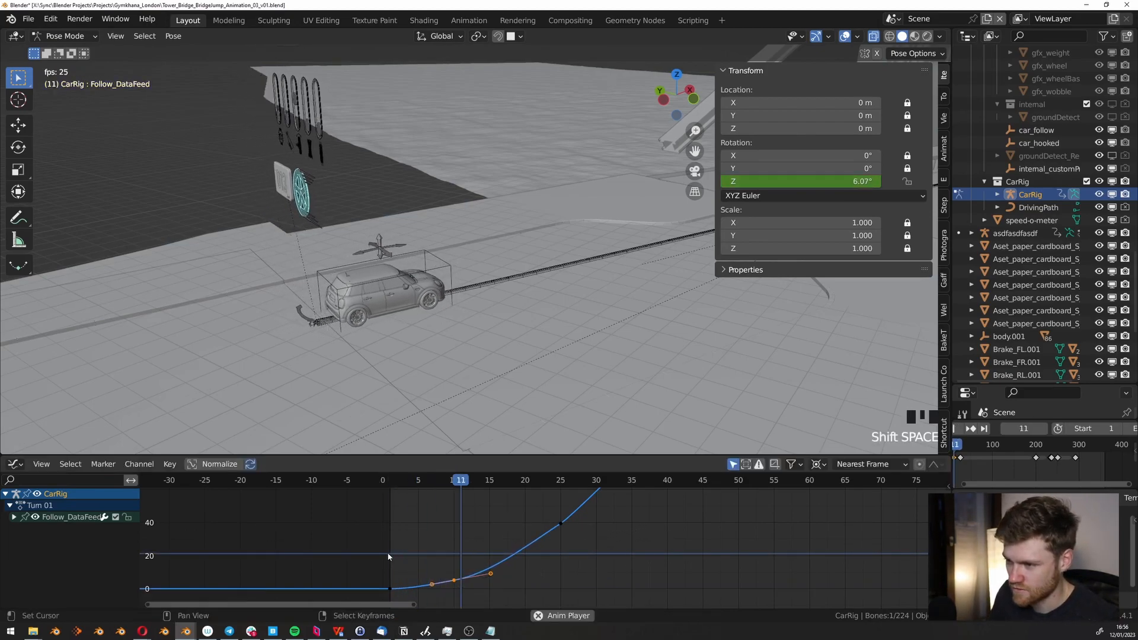
Switch the pivot point to Individual Centers and scale the frame-10 keyframe's handles.
{"action": "left_click", "coordinate": [457, 563]}
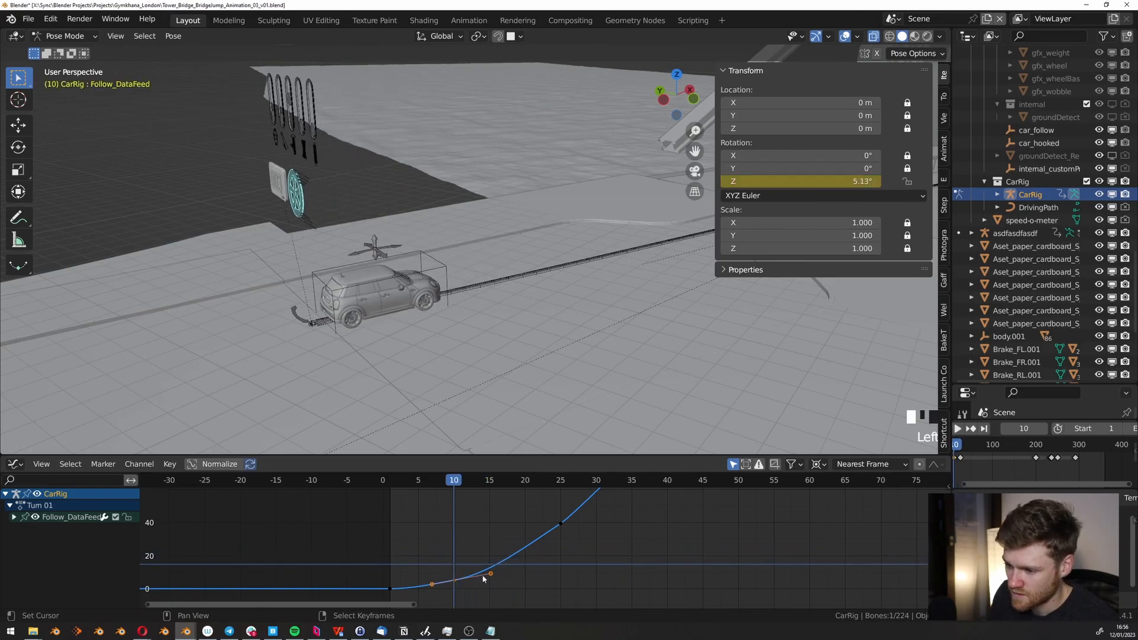
{"action": "key", "text": "period"}
{"action": "left_click", "coordinate": [521, 567]}
{"action": "key", "text": "s"}
{"action": "right_click", "coordinate": [542, 570]}
{"action": "key", "text": "s"}
{"action": "left_click", "coordinate": [526, 562]}
Move the frame-25 keyframe horizontally to about frame 27 and rotate its handles.
{"action": "left_click", "coordinate": [560, 524]}
{"action": "key", "text": "g"}
{"action": "key", "text": "x"}
{"action": "left_click", "coordinate": [588, 526]}
{"action": "key", "text": "r"}
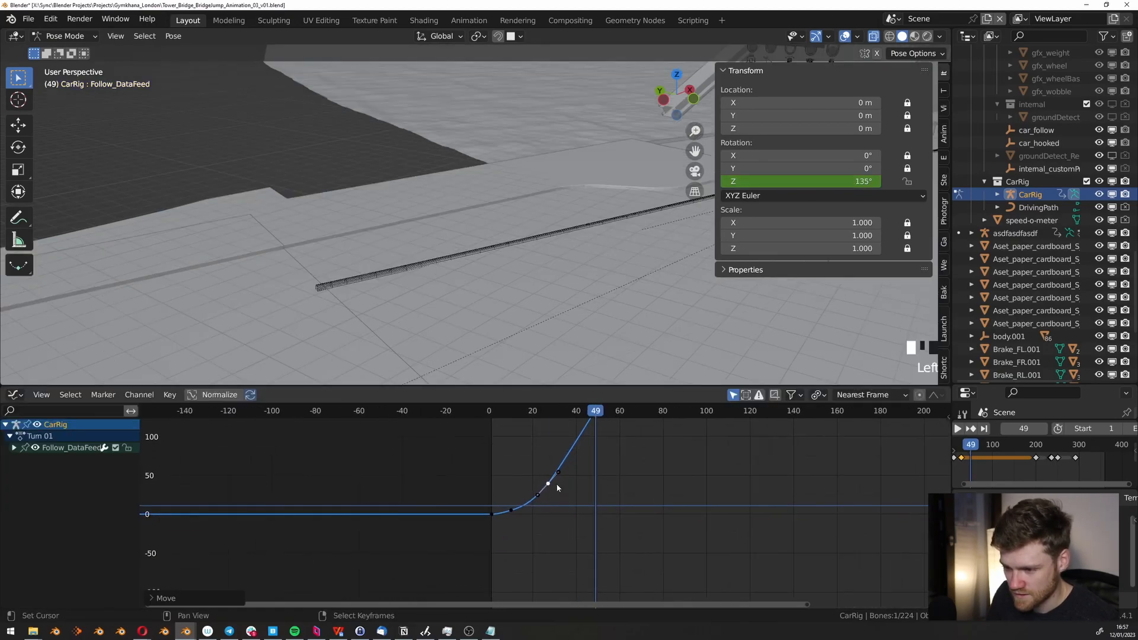
Examine the car's approach along the bridge deck by scrubbing to frame 200 and playing back the drive.
{"action": "middle_click_drag", "start_coordinate": [557, 486], "coordinate": [526, 554]}
{"action": "scroll", "coordinate": [498, 572], "scroll_direction": "down", "scroll_amount": 14}
{"action": "scroll", "coordinate": [525, 553], "scroll_direction": "down", "scroll_amount": 5}
{"action": "left_click", "coordinate": [556, 487]}
{"action": "middle_click_drag", "start_coordinate": [571, 124], "coordinate": [484, 236], "text": "shift"}
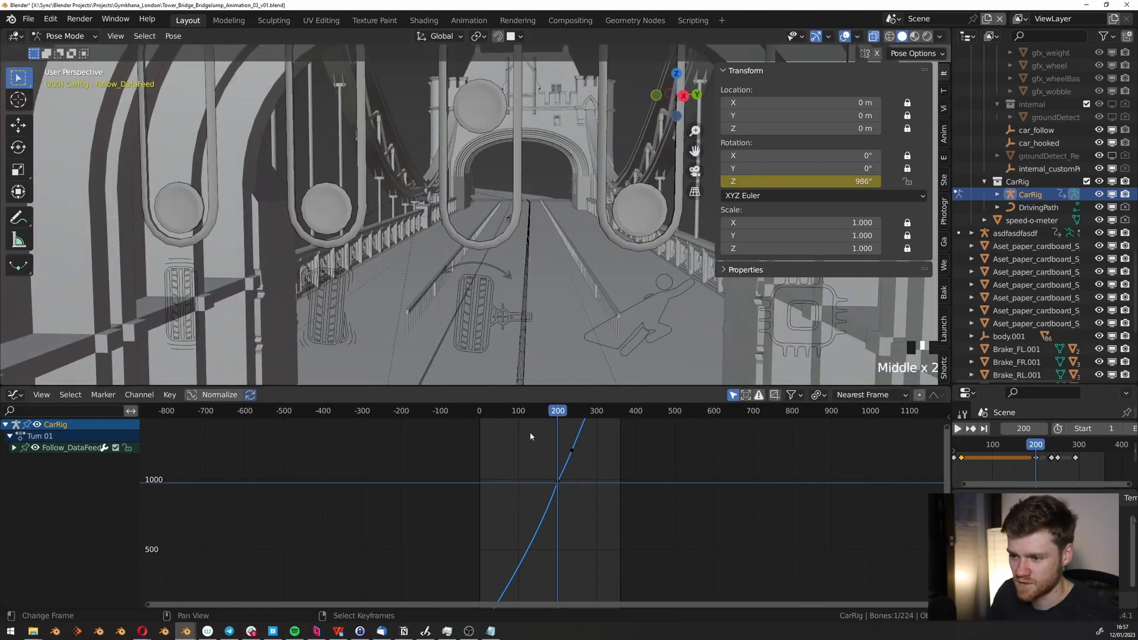
{"action": "key", "text": "shift+space"}
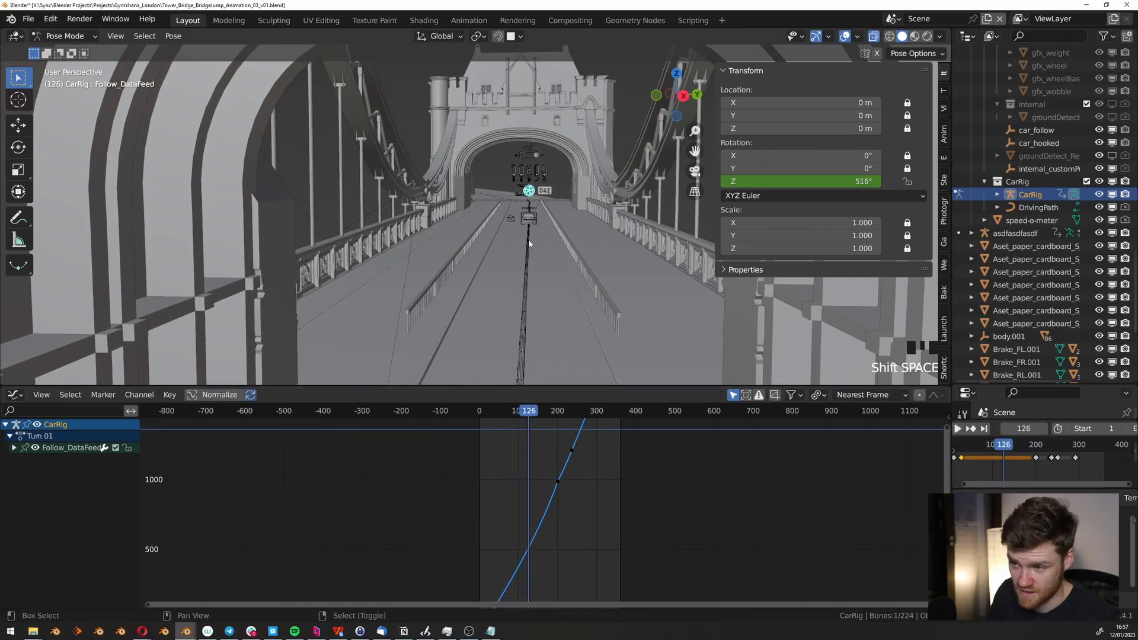
{"action": "key", "text": "Escape"}
Scale the frame-27 keyframe down vertically about the 2D cursor to about 35°.
{"action": "scroll", "coordinate": [463, 561], "scroll_direction": "up", "scroll_amount": 10}
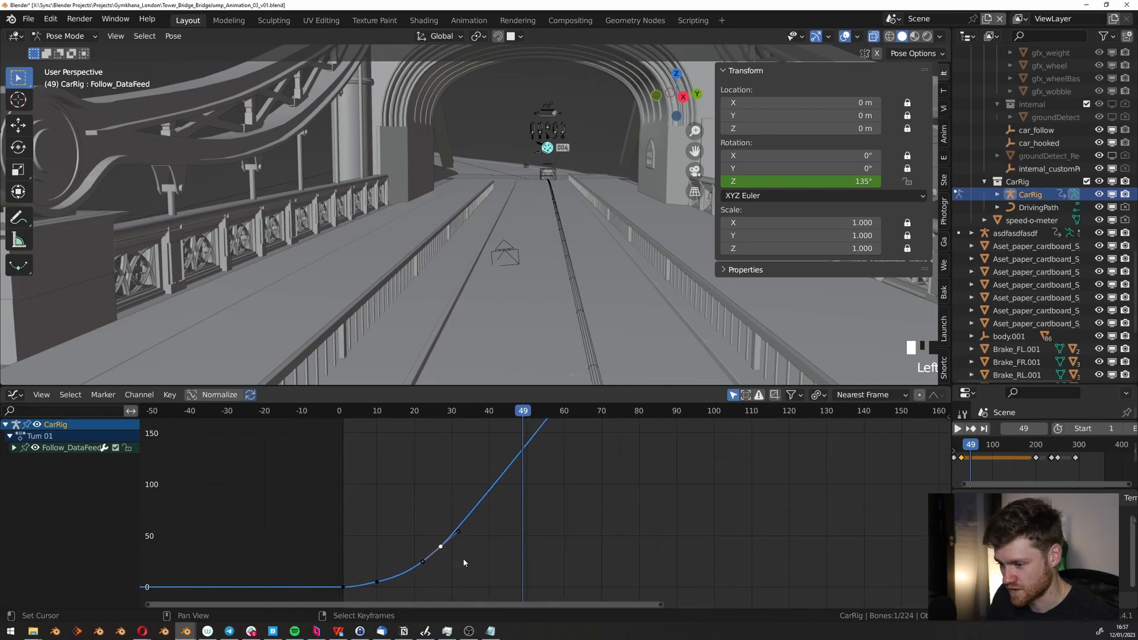
{"action": "key", "text": "s"}
{"action": "right_click", "coordinate": [556, 517]}
{"action": "key", "text": "period"}
{"action": "left_click", "coordinate": [602, 515]}
{"action": "key", "text": "s"}
{"action": "key", "text": "y"}
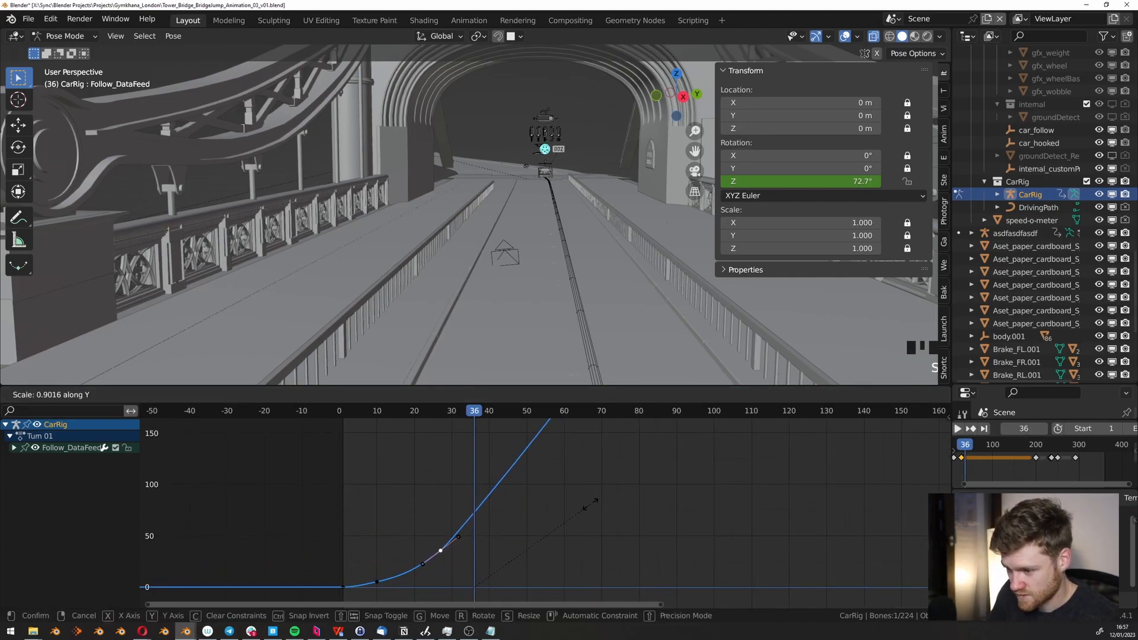
{"action": "left_click", "coordinate": [520, 542]}
Set the pivot point back to Individual Centers and lengthen the frame-27 keyframe's outgoing handle to about frame 68.
{"action": "key", "text": "v"}
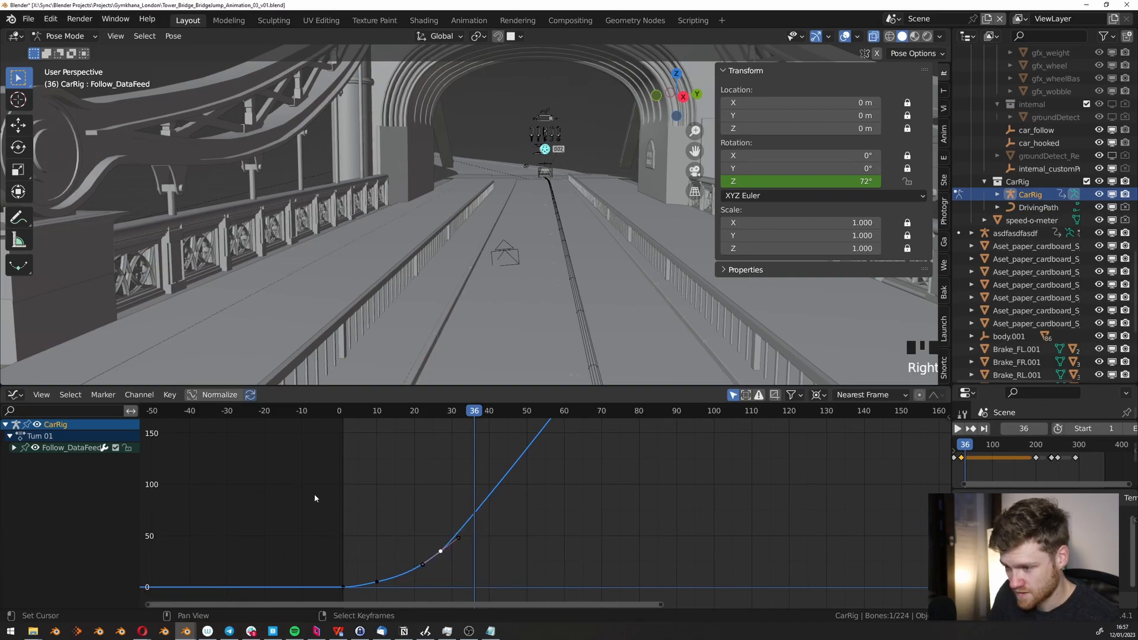
{"action": "key", "text": "period"}
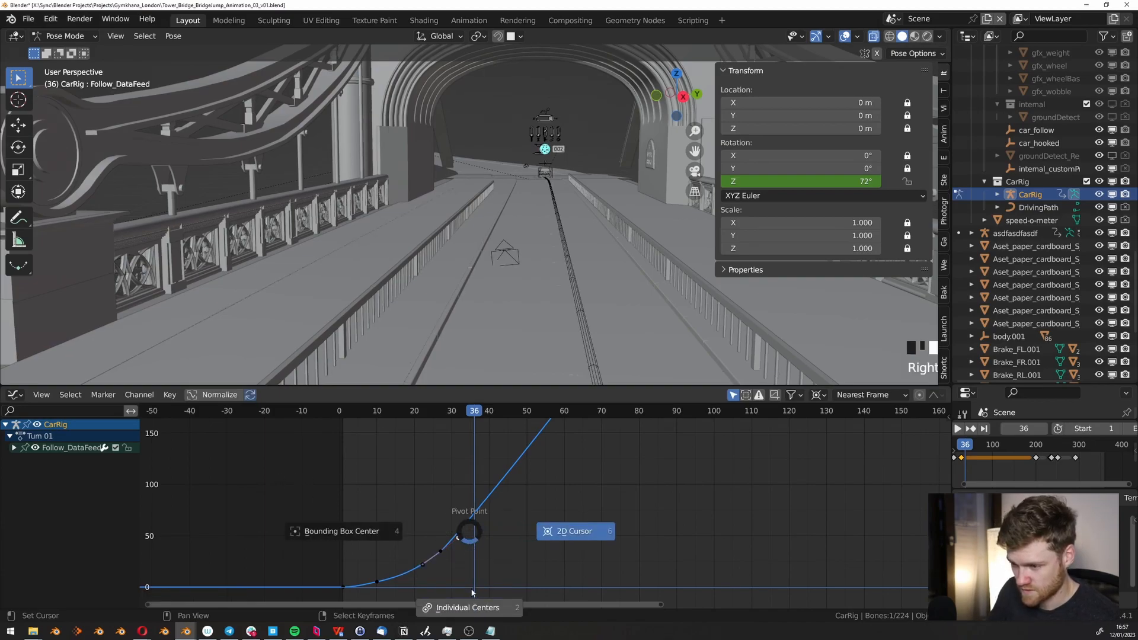
{"action": "left_click", "coordinate": [473, 593]}
{"action": "scroll", "coordinate": [466, 522], "scroll_direction": "down", "scroll_amount": 1}
{"action": "key", "text": "s"}
{"action": "left_click", "coordinate": [692, 459]}
{"action": "scroll", "coordinate": [562, 479], "scroll_direction": "down", "scroll_amount": 3}
{"action": "middle_click_drag", "start_coordinate": [564, 478], "coordinate": [519, 552]}
{"action": "scroll", "coordinate": [557, 515], "scroll_direction": "down", "scroll_amount": 1}
Scrub to frame 150 and play back the drive across the bridge from frame 49 to check its speed.
{"action": "left_click_drag", "start_coordinate": [482, 499], "coordinate": [684, 474]}
{"action": "scroll", "coordinate": [544, 265], "scroll_direction": "down", "scroll_amount": 5}
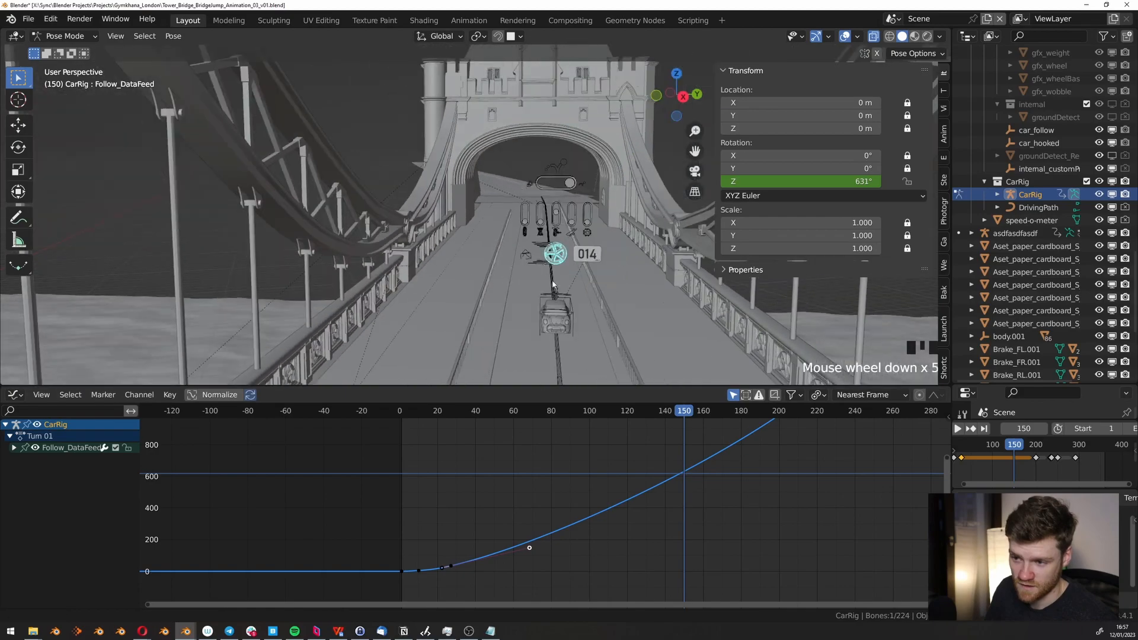
{"action": "middle_click_drag", "start_coordinate": [549, 274], "coordinate": [521, 256], "text": "shift"}
{"action": "middle_click_drag", "start_coordinate": [720, 514], "coordinate": [687, 543]}
{"action": "left_click", "coordinate": [439, 517]}
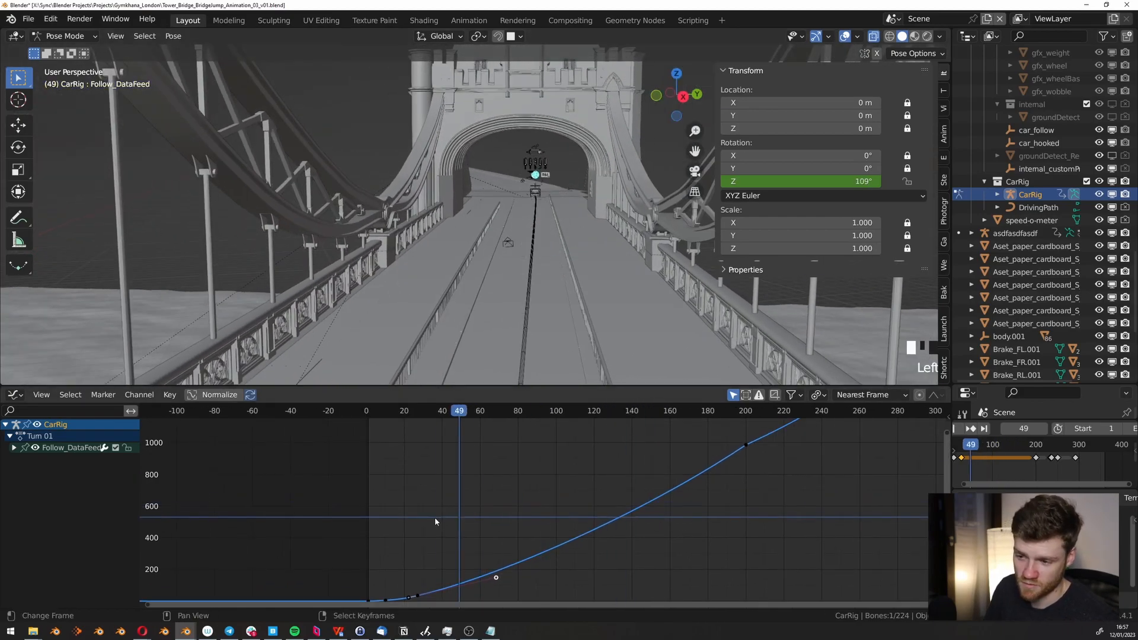
{"action": "key", "text": "shift+space"}
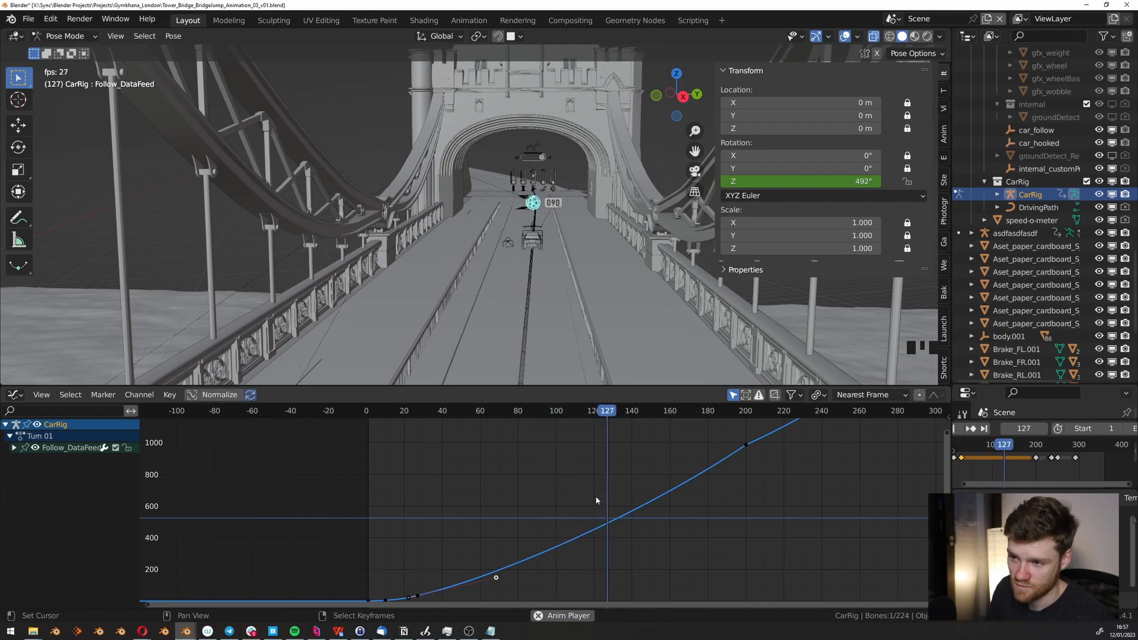
{"action": "key", "text": "shift+space"}
Return to the start of the animation and play back the car's launch from close behind it.
{"action": "key", "text": "shift+Left"}
{"action": "mouse_move", "coordinate": [538, 291]}
{"action": "middle_mouse_down"}
{"action": "mouse_move", "coordinate": [536, 267]}
{"action": "mouse_move", "coordinate": [540, 282]}
{"action": "middle_mouse_up"}
{"action": "key", "text": "shift+space"}
{"action": "middle_click_drag", "start_coordinate": [530, 246], "coordinate": [510, 284]}
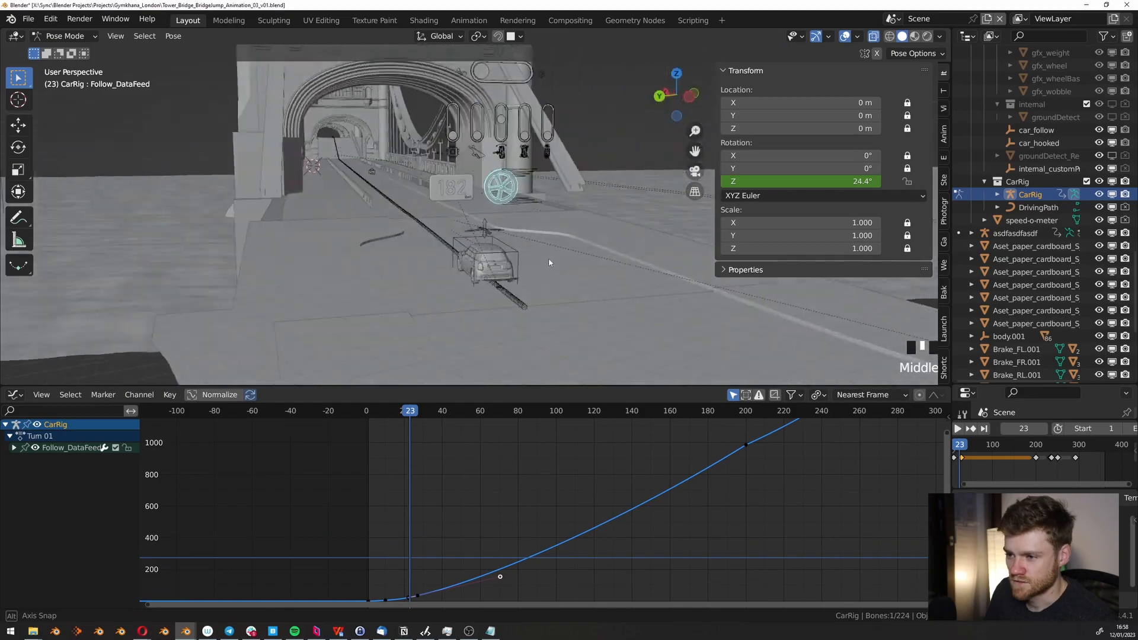
{"action": "scroll", "coordinate": [550, 260], "scroll_direction": "up", "scroll_amount": 4}
{"action": "key", "text": "shift+space"}
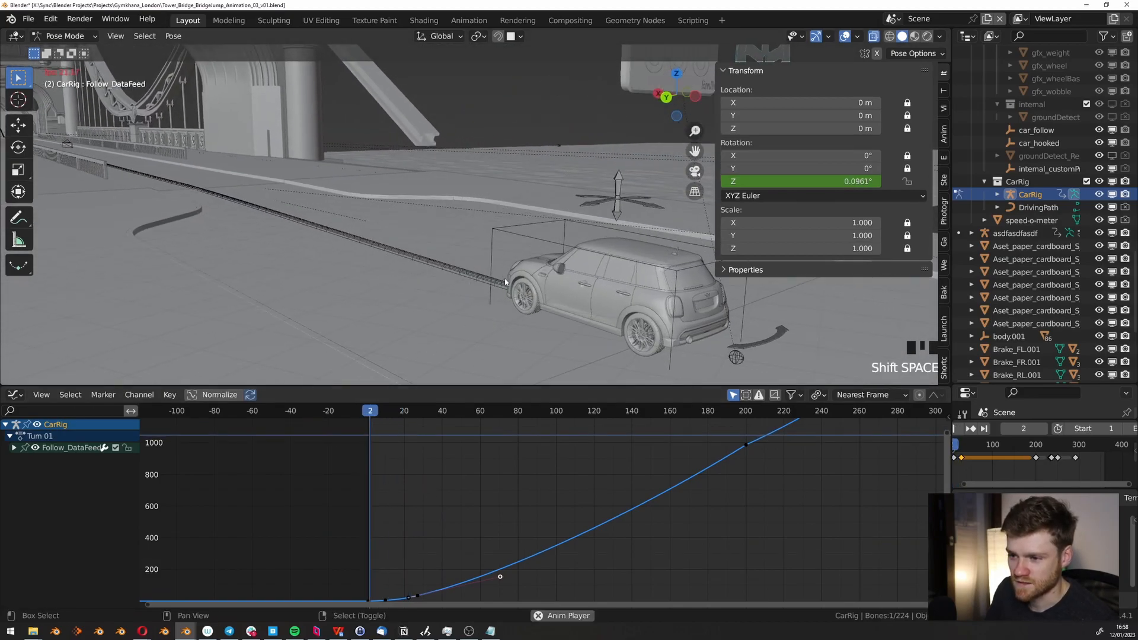
Step frame by frame back and forth through the launch to frame 10, examining the car's wheels and movement up close.
{"action": "scroll", "coordinate": [610, 316], "scroll_direction": "up", "scroll_amount": 2}
{"action": "key", "text": "Left"}
{"action": "key", "text": "Left"}
{"action": "key", "text": "Left"}
{"action": "key", "text": "Left"}
{"action": "key", "text": "Left"}
{"action": "key", "text": "Left"}
{"action": "key", "text": "Left"}
{"action": "key", "text": "Left"}
{"action": "key", "text": "Left"}
{"action": "key", "text": "Left"}
{"action": "key", "text": "Left"}
{"action": "key", "text": "Left"}
{"action": "key", "text": "Left"}
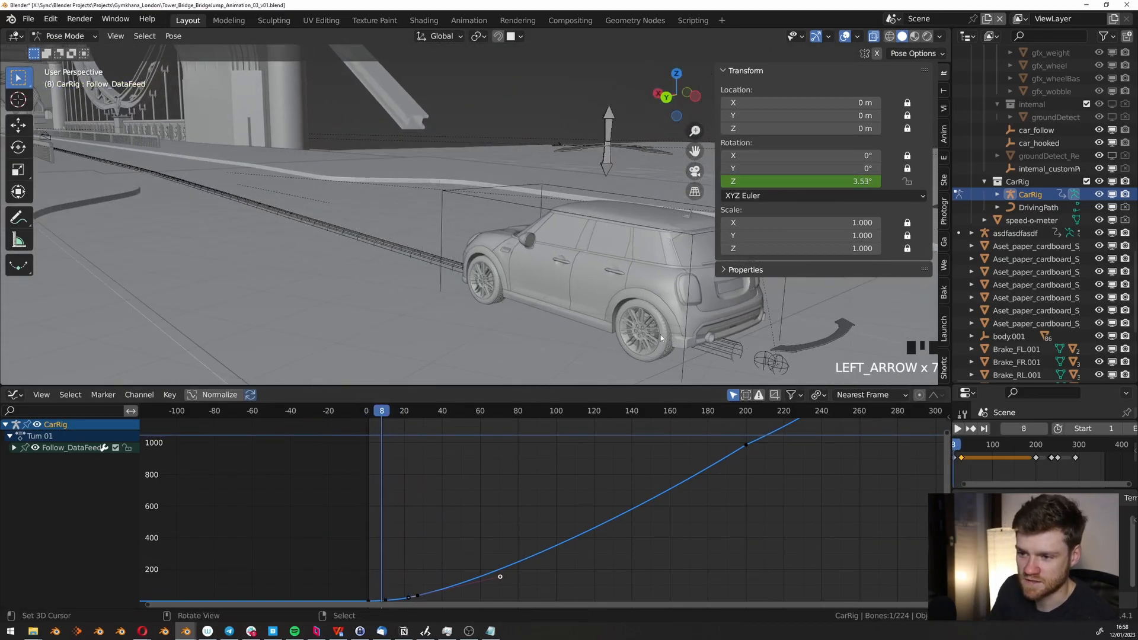
{"action": "key", "text": "Right"}
{"action": "key", "text": "Right"}
{"action": "key", "text": "Right"}
{"action": "key", "text": "Right"}
{"action": "key", "text": "Right"}
{"action": "key", "text": "Right"}
{"action": "key", "text": "Right"}
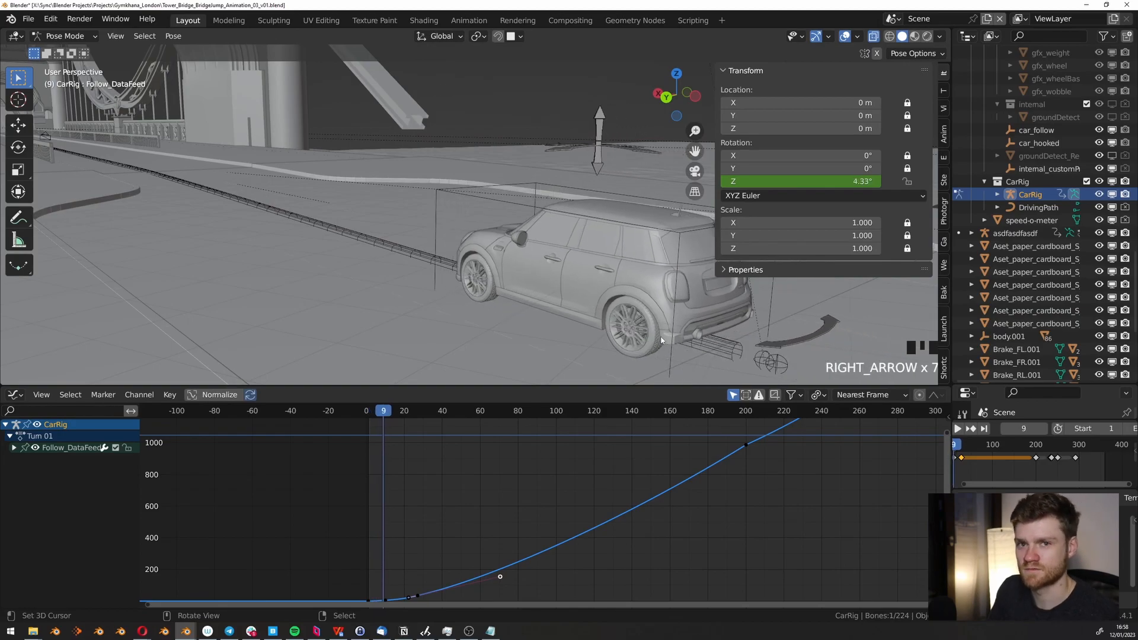
{"action": "key", "text": "Right"}
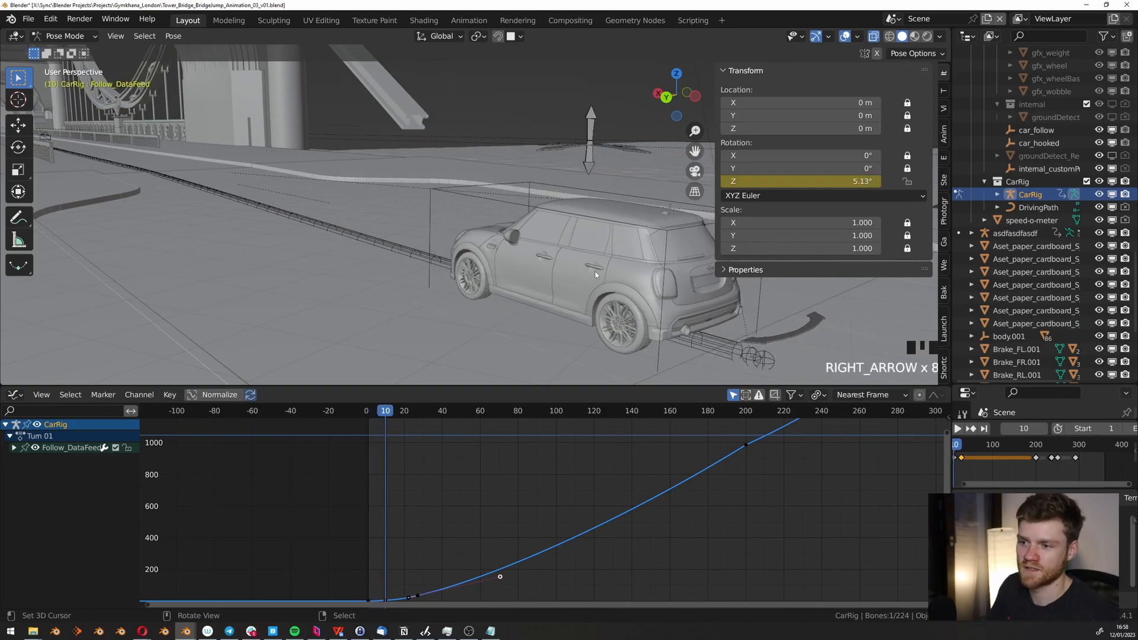
{"action": "middle_click_drag", "start_coordinate": [596, 274], "coordinate": [513, 237], "text": "shift"}
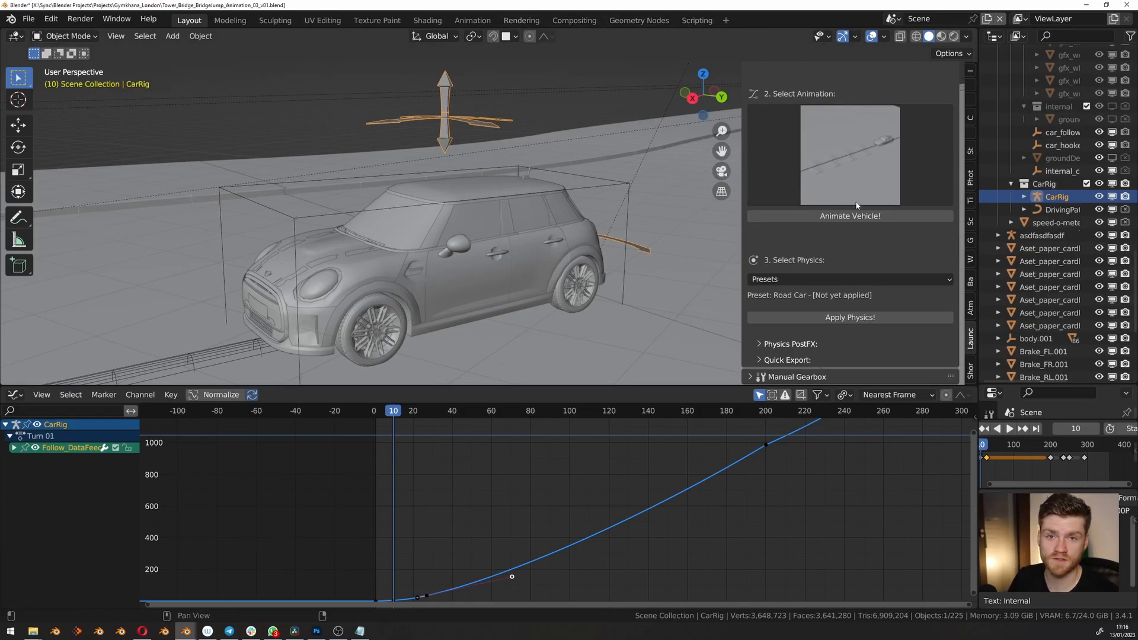
Turn on Extra Animation Handles in Launch Control's Advanced Animation settings to show all the rig's controls around the car.
{"action": "middle_click_drag", "start_coordinate": [812, 376], "coordinate": [855, 140]}
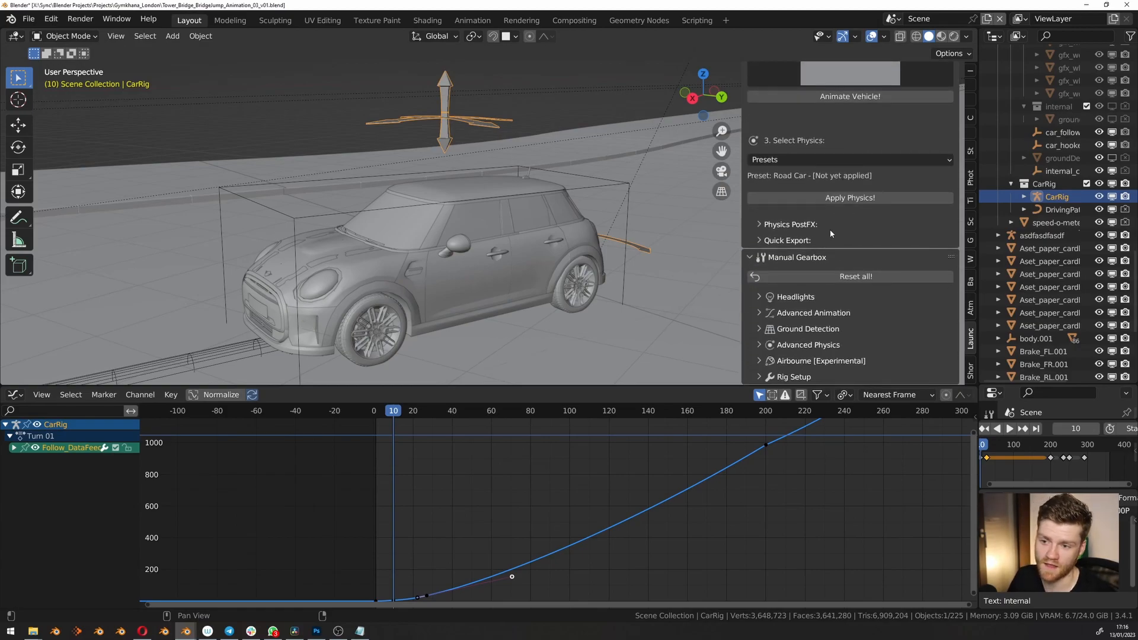
{"action": "left_click", "coordinate": [811, 313]}
{"action": "scroll", "coordinate": [794, 249], "scroll_direction": "down", "scroll_amount": 6}
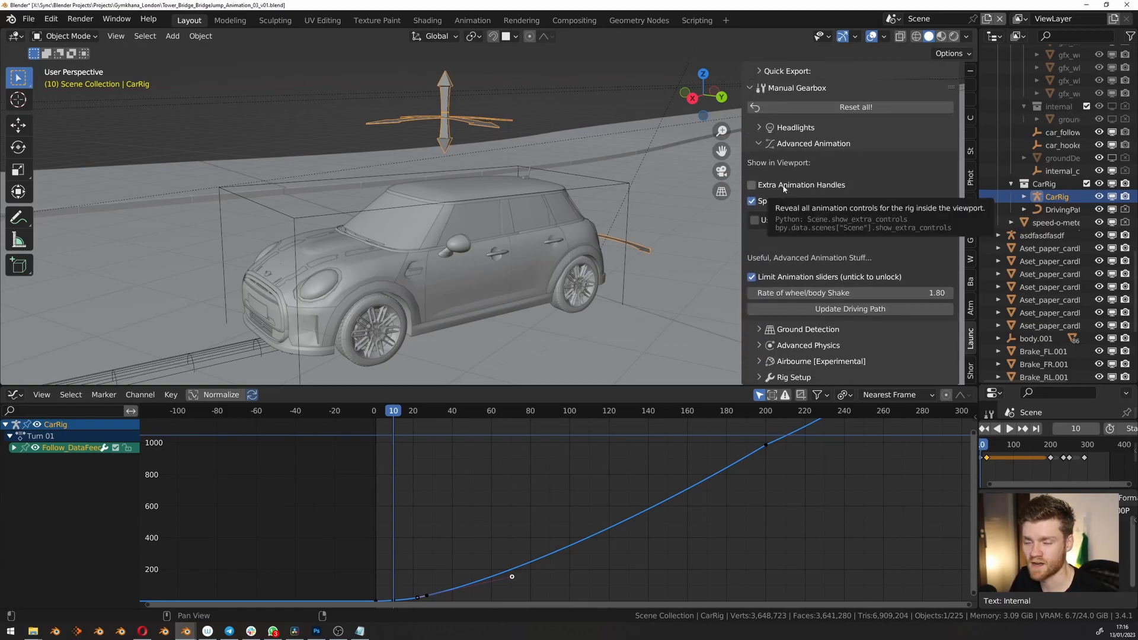
{"action": "left_click", "coordinate": [784, 188]}
{"action": "middle_click_drag", "start_coordinate": [546, 300], "coordinate": [507, 269]}
{"action": "scroll", "coordinate": [495, 264], "scroll_direction": "down", "scroll_amount": 2}
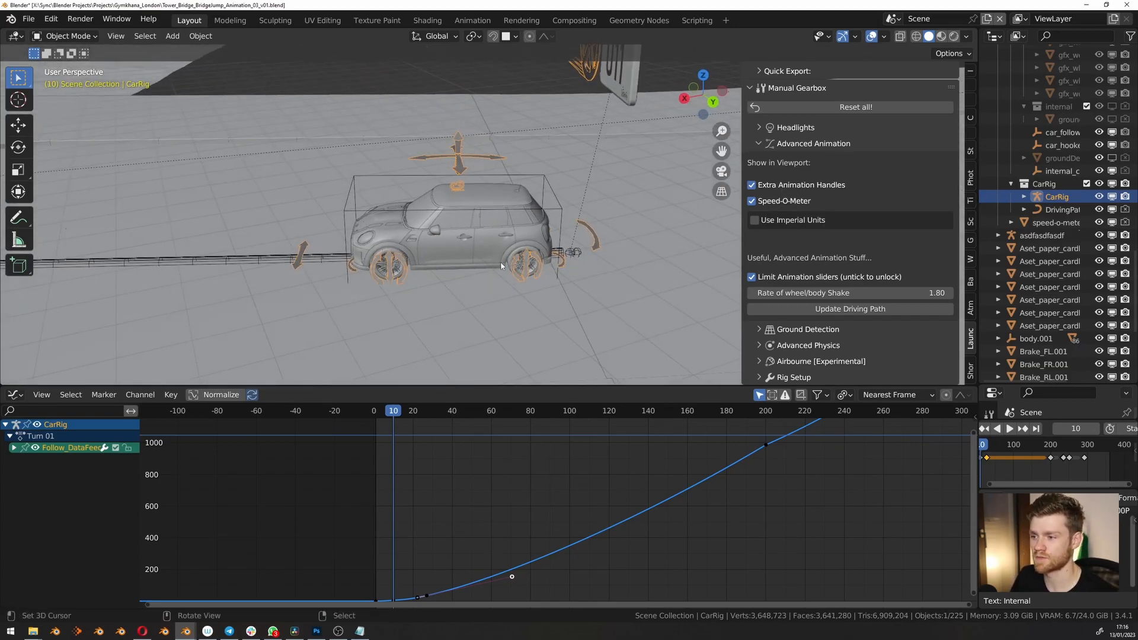
{"action": "scroll", "coordinate": [441, 259], "scroll_direction": "up", "scroll_amount": 4}
{"action": "middle_click_drag", "start_coordinate": [411, 254], "coordinate": [437, 256]}
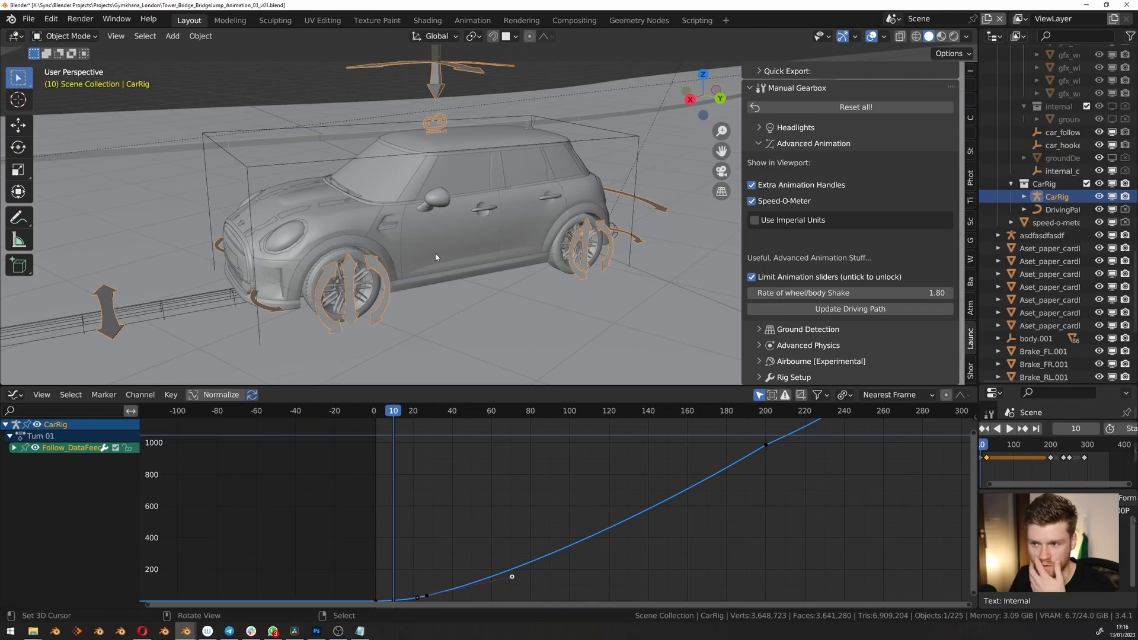
{"action": "scroll", "coordinate": [503, 250], "scroll_direction": "up", "scroll_amount": 4}
{"action": "scroll", "coordinate": [539, 283], "scroll_direction": "down", "scroll_amount": 5}
{"action": "middle_click_drag", "start_coordinate": [539, 284], "coordinate": [537, 283]}
Enter Pose Mode, select both rear wheels' custom spin controls and rotate them to about -3871° on X.
{"action": "key", "text": "ctrl+Tab"}
{"action": "scroll", "coordinate": [548, 285], "scroll_direction": "up", "scroll_amount": 3}
{"action": "left_click", "coordinate": [580, 282]}
{"action": "left_click", "coordinate": [462, 209], "text": "shift"}
{"action": "middle_click_drag", "start_coordinate": [587, 230], "coordinate": [549, 215]}
{"action": "key", "text": "r"}
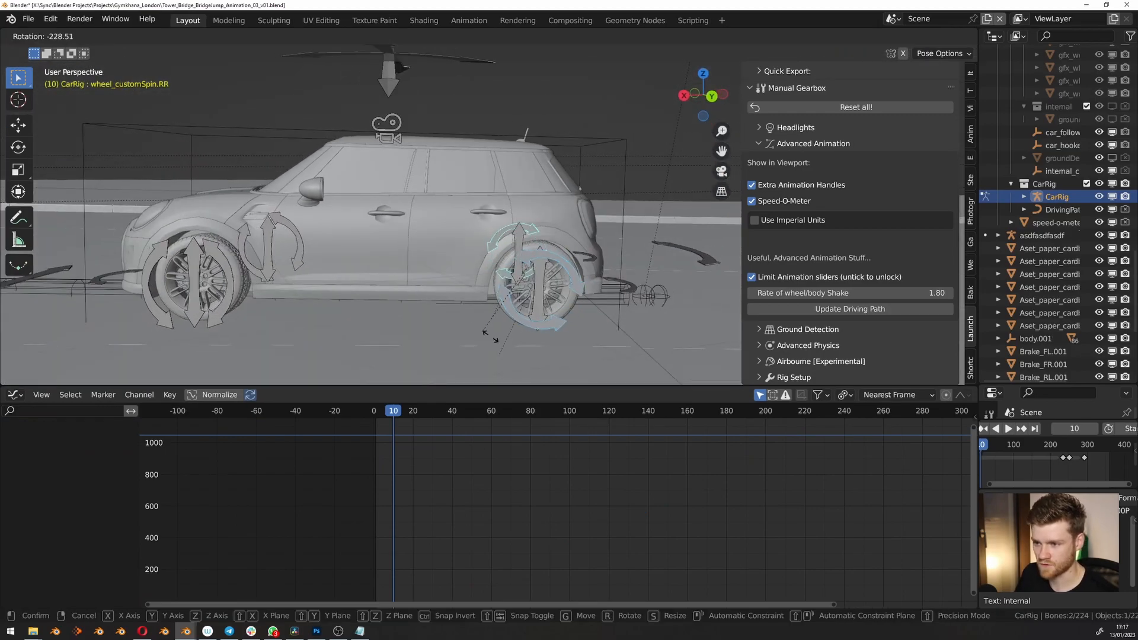
Go back to frame 5 and insert a rotation keyframe on both rear wheel spin controls.
{"action": "key", "text": "Left"}
{"action": "key", "text": "Left"}
{"action": "key", "text": "Left"}
{"action": "key", "text": "Left"}
{"action": "key", "text": "Left"}
{"action": "key", "text": "Left"}
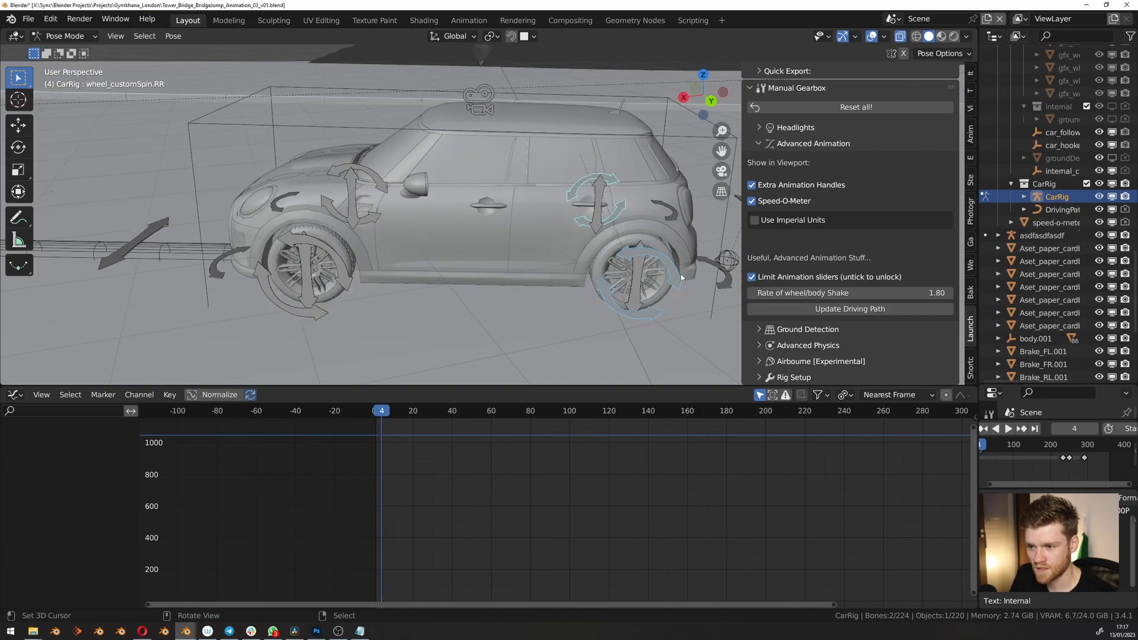
{"action": "key", "text": "Left"}
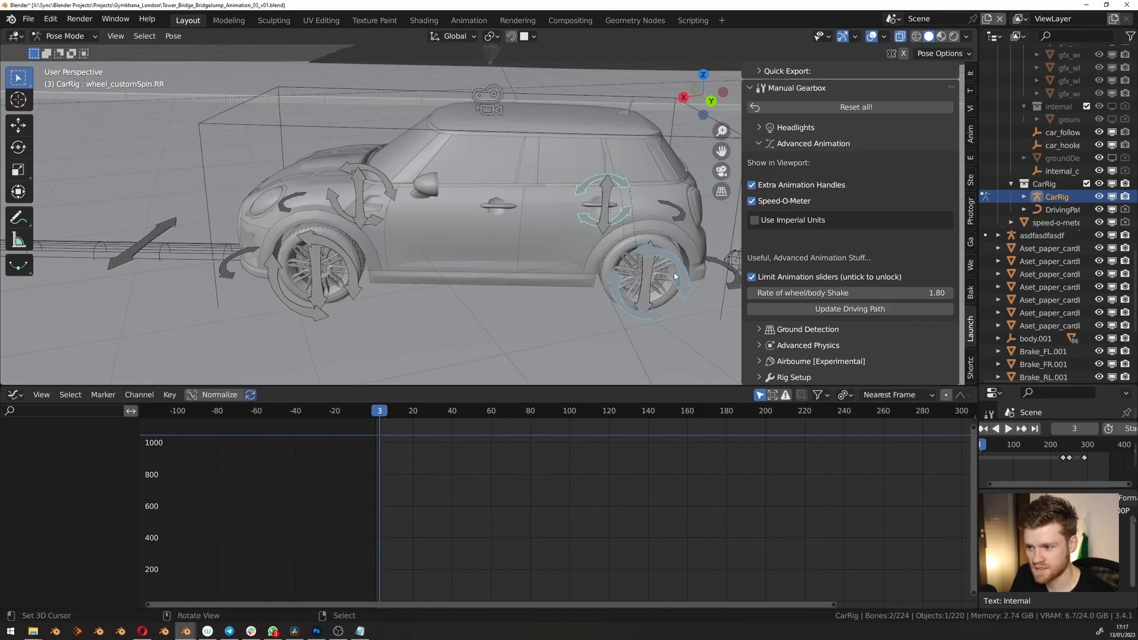
{"action": "key", "text": "Right"}
{"action": "key", "text": "Right"}
{"action": "left_click", "coordinate": [970, 75]}
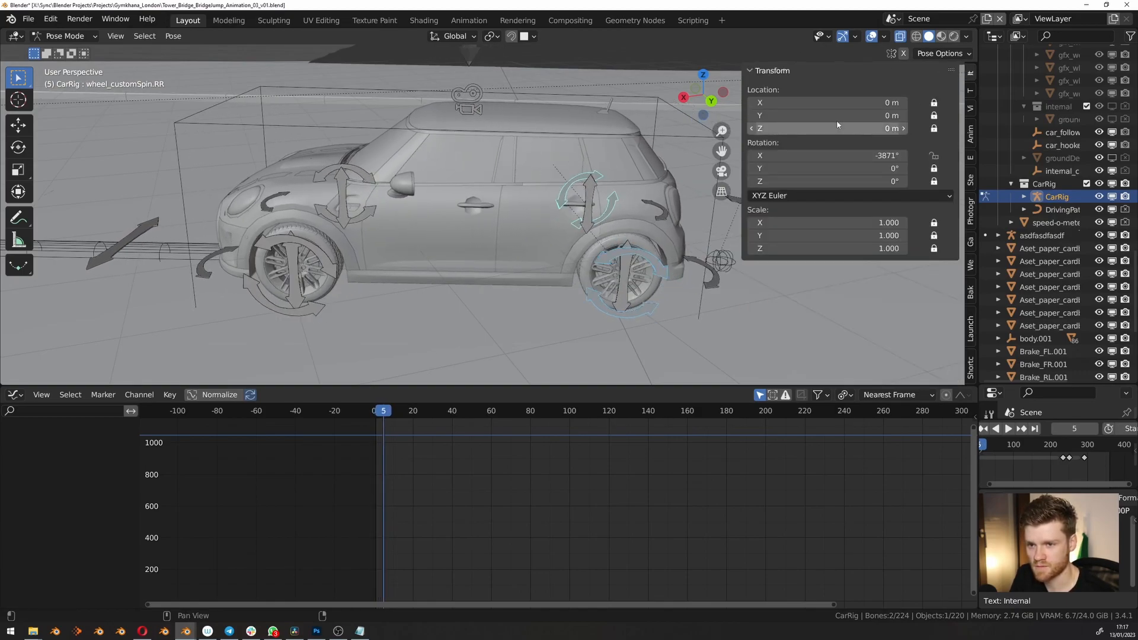
{"action": "right_click", "coordinate": [770, 155]}
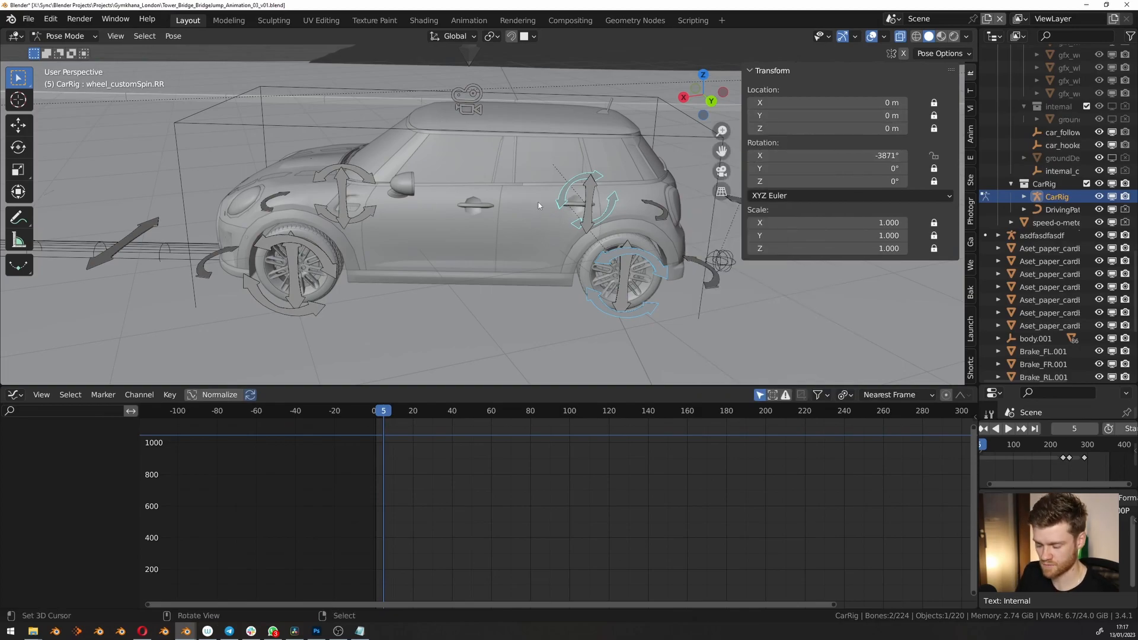
{"action": "key", "text": "i"}
{"action": "left_click", "coordinate": [505, 229]}
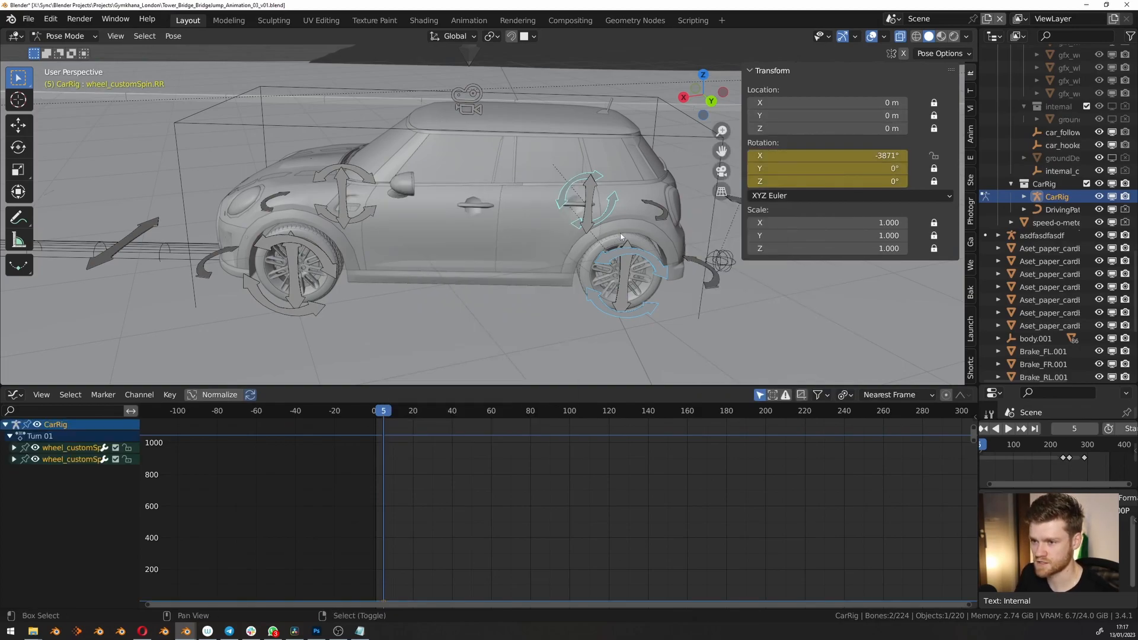
At frame 12, rotate the rear wheel spin controls to about -2950° on X and insert a rotation keyframe.
{"action": "key", "text": "Right"}
{"action": "key", "text": "Right"}
{"action": "key", "text": "Right"}
{"action": "key", "text": "Right"}
{"action": "key", "text": "Right"}
{"action": "key", "text": "Right"}
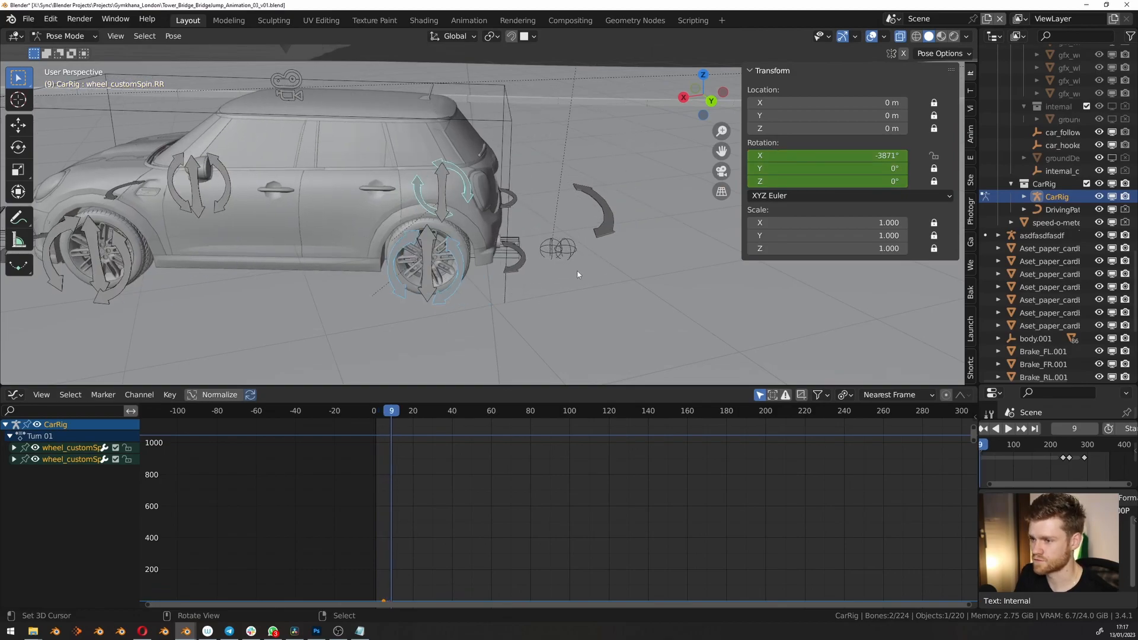
{"action": "middle_click_drag", "start_coordinate": [582, 297], "coordinate": [694, 290]}
{"action": "scroll", "coordinate": [597, 297], "scroll_direction": "up", "scroll_amount": 1}
{"action": "middle_click_drag", "start_coordinate": [497, 277], "coordinate": [495, 254]}
{"action": "key", "text": "Right"}
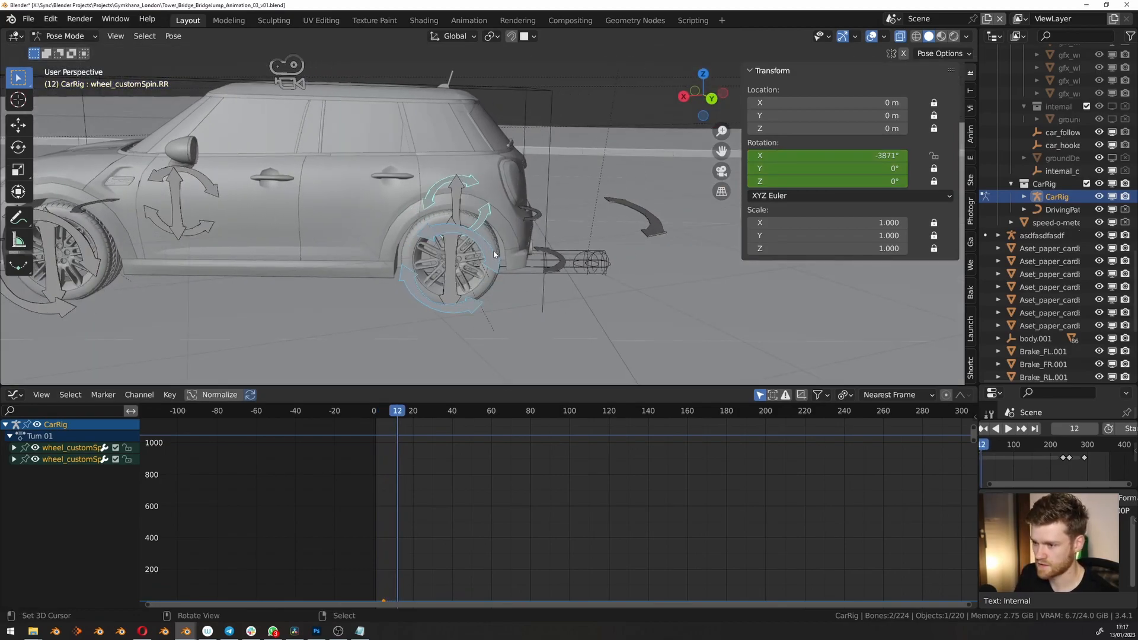
{"action": "key", "text": "r"}
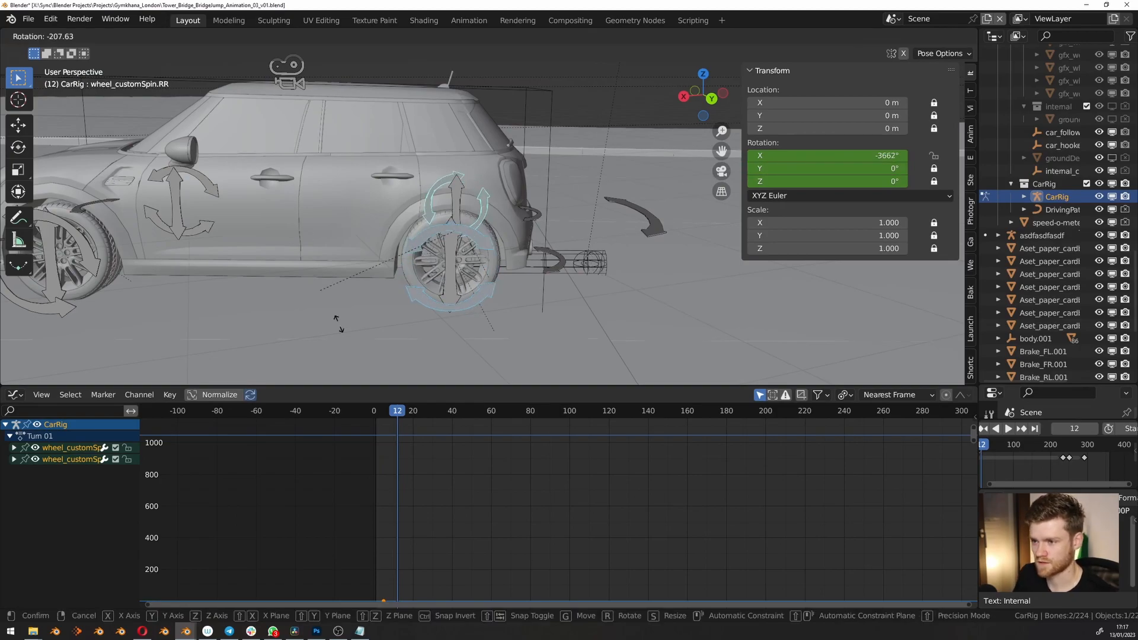
{"action": "left_click", "coordinate": [444, 295]}
{"action": "key", "text": "i"}
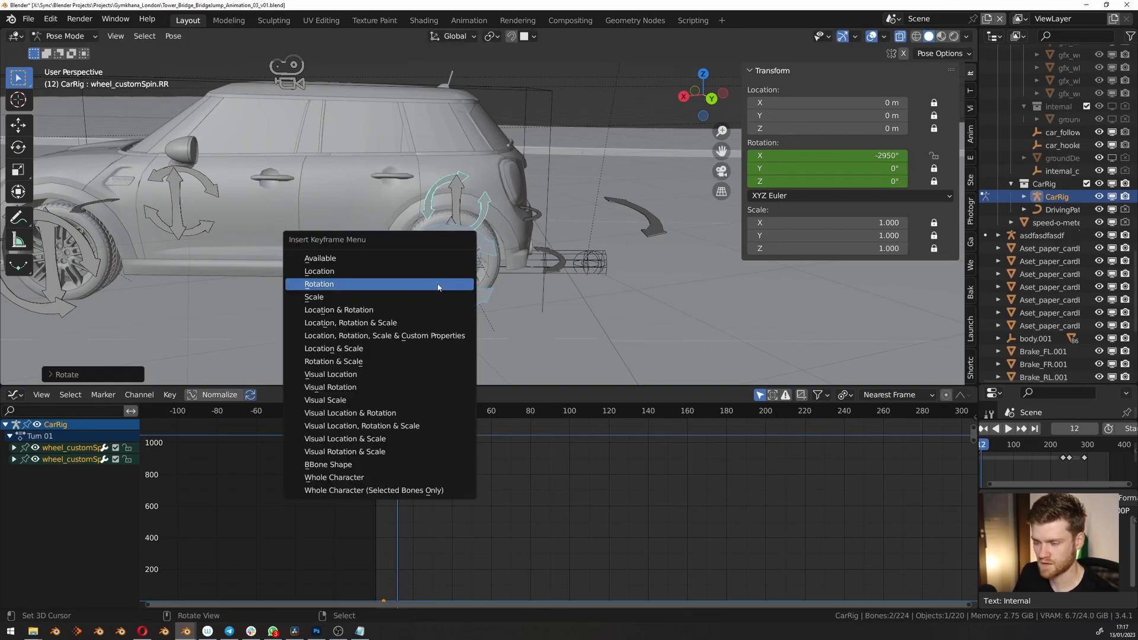
{"action": "left_click", "coordinate": [438, 288]}
Return to frame 0 and play back the launch to check the rear wheels' spin.
{"action": "key", "text": "Left"}
{"action": "left_click_drag", "start_coordinate": [394, 413], "coordinate": [373, 414]}
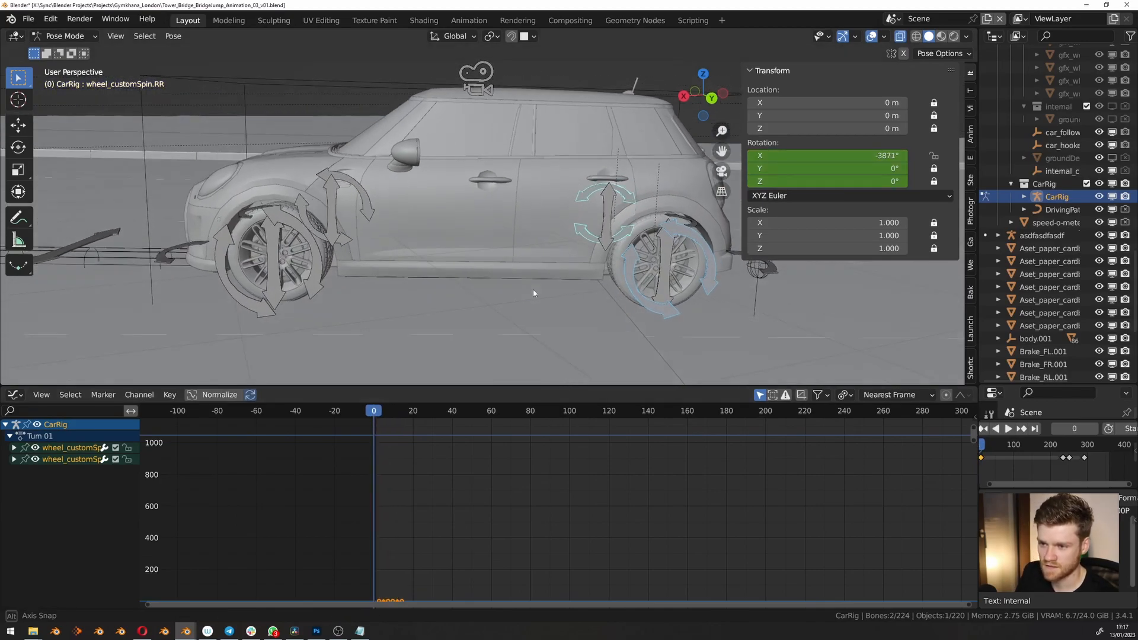
{"action": "key", "text": "space"}
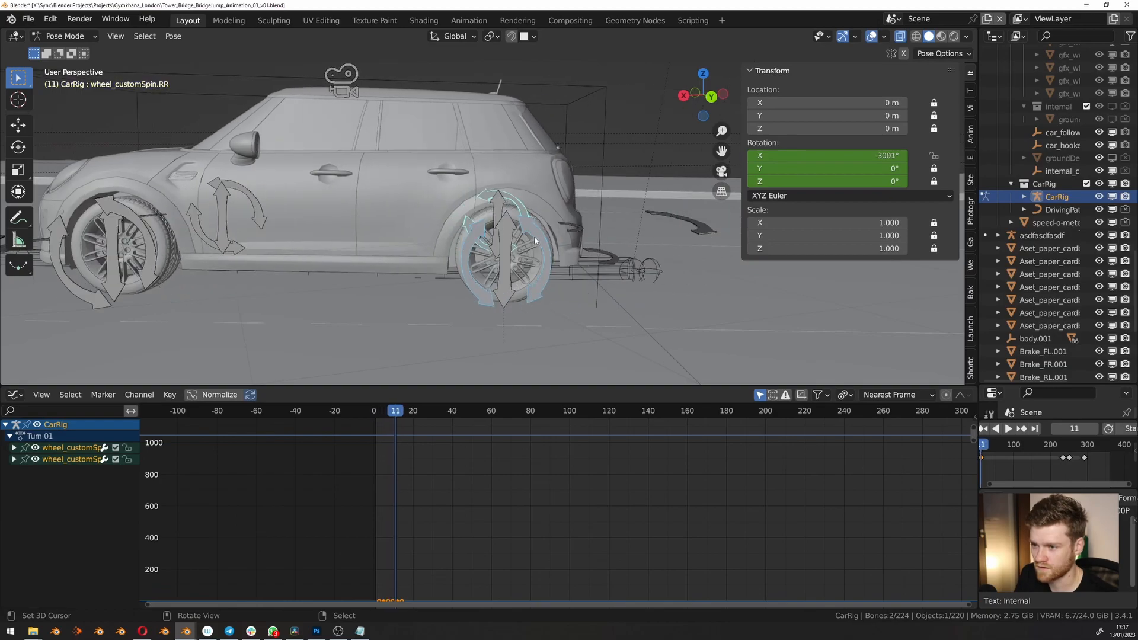
Frame the spin curves in the Graph Editor and raise both frame-12 rotation keyframes to about -2673°.
{"action": "key", "text": "Home"}
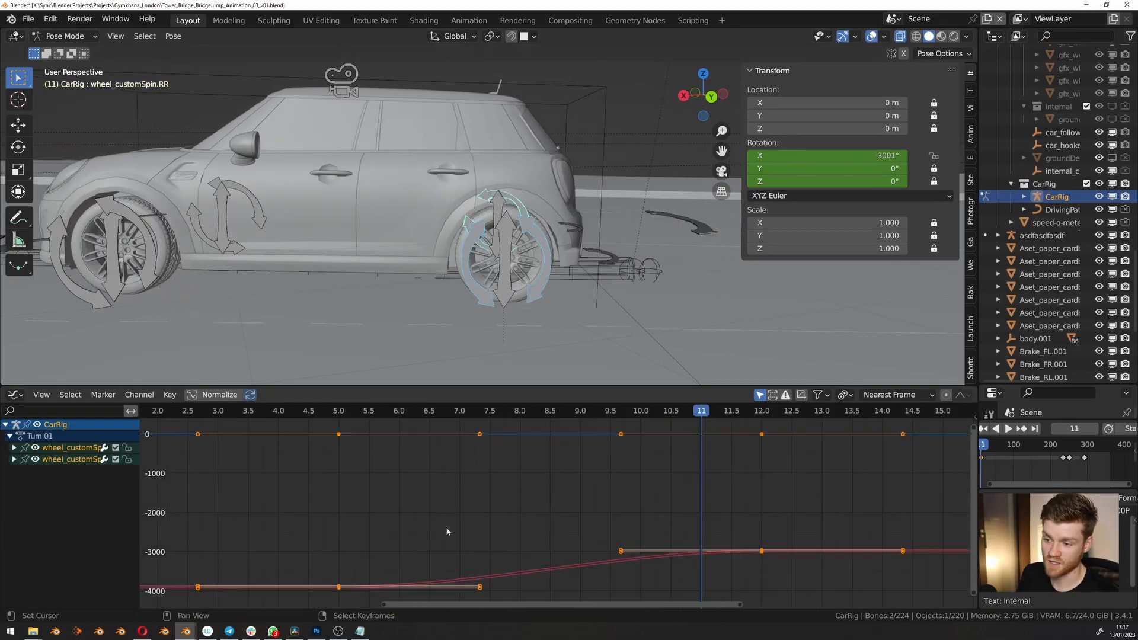
{"action": "scroll", "coordinate": [473, 526], "scroll_direction": "down", "scroll_amount": 1}
{"action": "left_click_drag", "start_coordinate": [559, 509], "coordinate": [651, 560]}
{"action": "left_click_drag", "start_coordinate": [338, 526], "coordinate": [522, 596]}
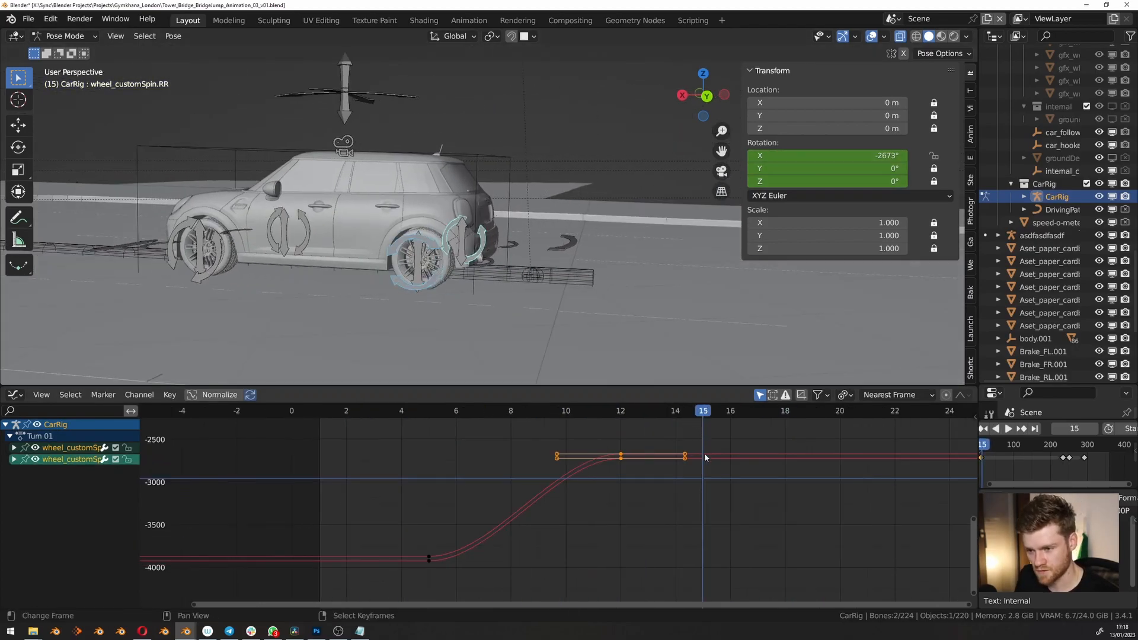
At frame 17, insert a rotation keyframe on both rear wheel spin controls to hold their current angle.
{"action": "left_click", "coordinate": [656, 436]}
{"action": "key", "text": "space"}
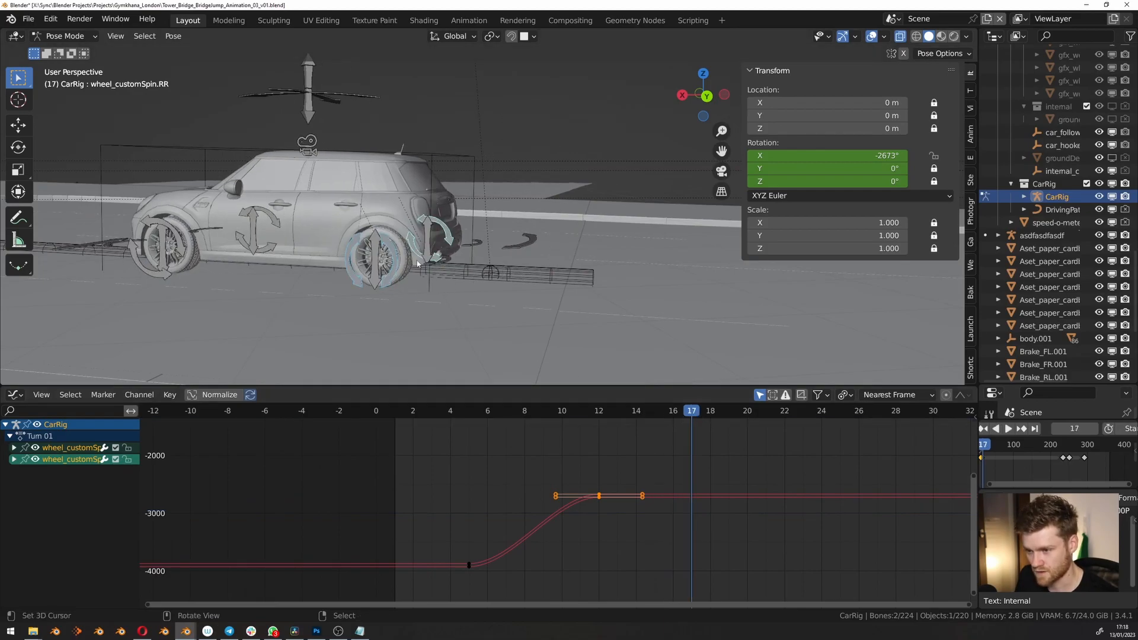
{"action": "key", "text": "i"}
{"action": "left_click", "coordinate": [521, 236]}
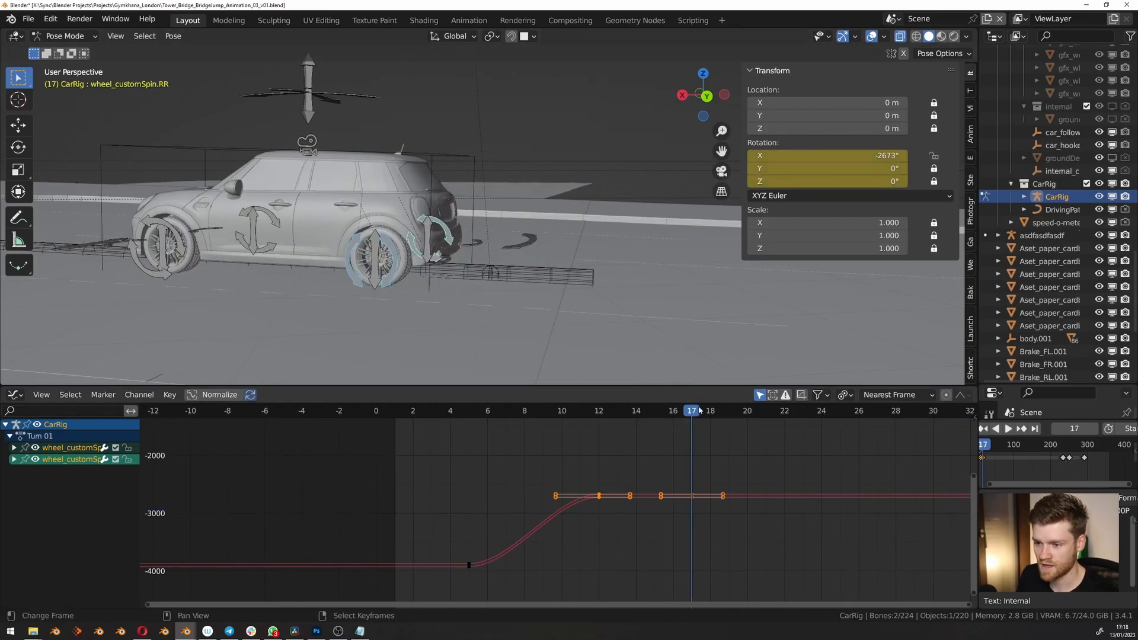
Move the frame-17 spin keyframes along the time axis to frame 19.
{"action": "key", "text": "space"}
{"action": "key", "text": "space"}
{"action": "left_click_drag", "start_coordinate": [660, 461], "coordinate": [766, 560]}
{"action": "key", "text": "g"}
{"action": "key", "text": "x"}
{"action": "left_click", "coordinate": [753, 503]}
At frame 23, rotate the rear wheel spin controls to about -2161° on X and insert a rotation keyframe.
{"action": "left_click_drag", "start_coordinate": [755, 465], "coordinate": [799, 465]}
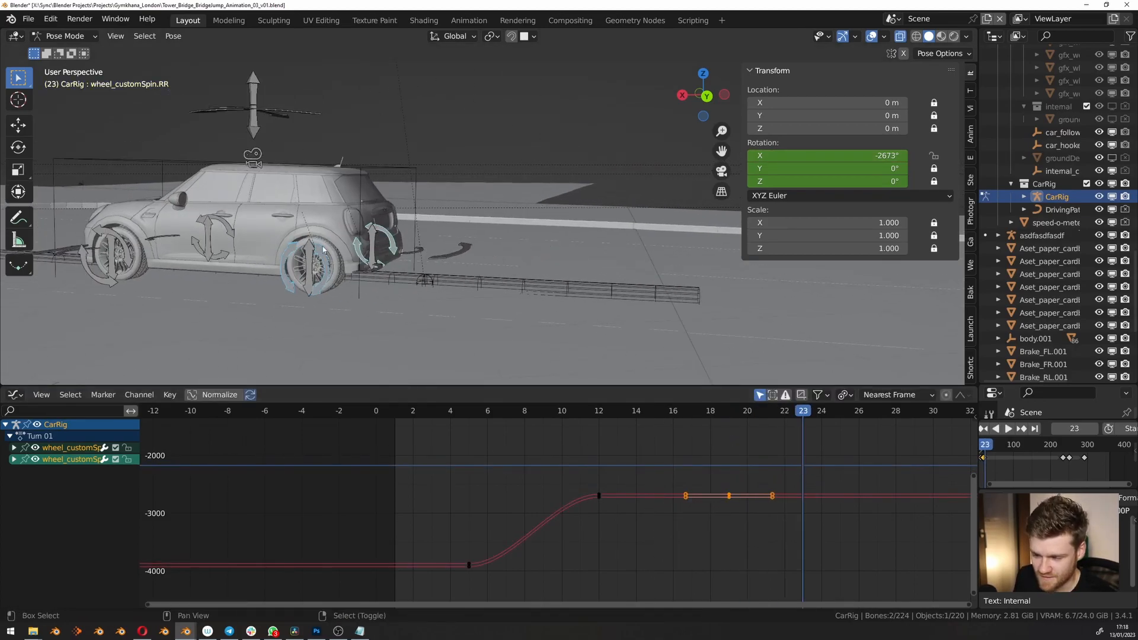
{"action": "middle_click_drag", "start_coordinate": [450, 265], "coordinate": [503, 280], "text": "shift"}
{"action": "key", "text": "r"}
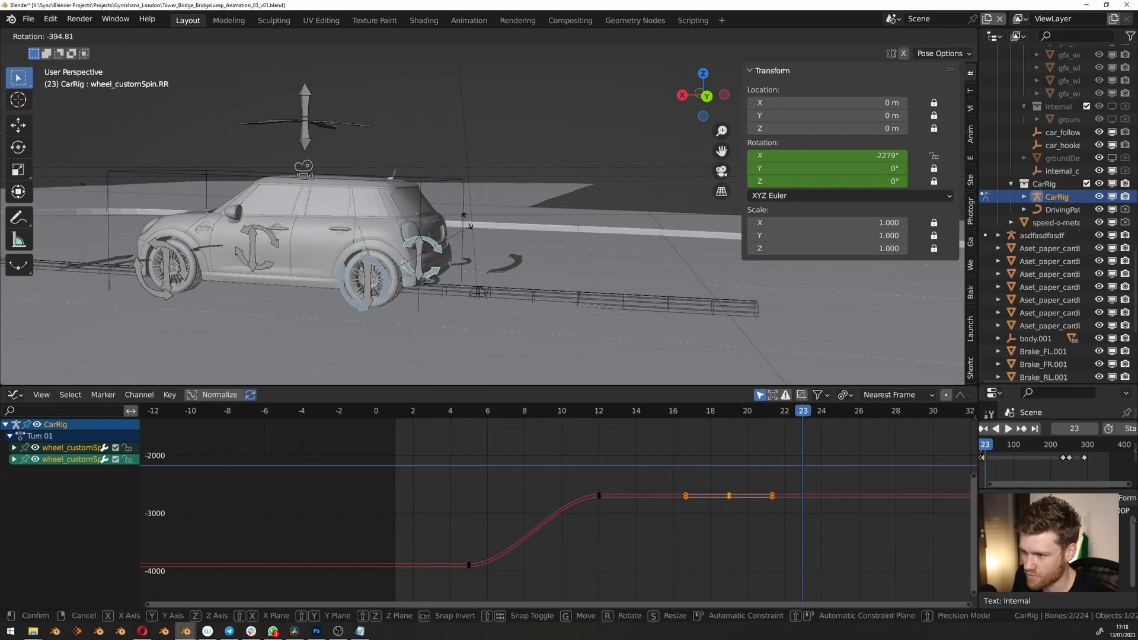
{"action": "left_click", "coordinate": [267, 191]}
{"action": "key", "text": "i"}
{"action": "left_click", "coordinate": [542, 227]}
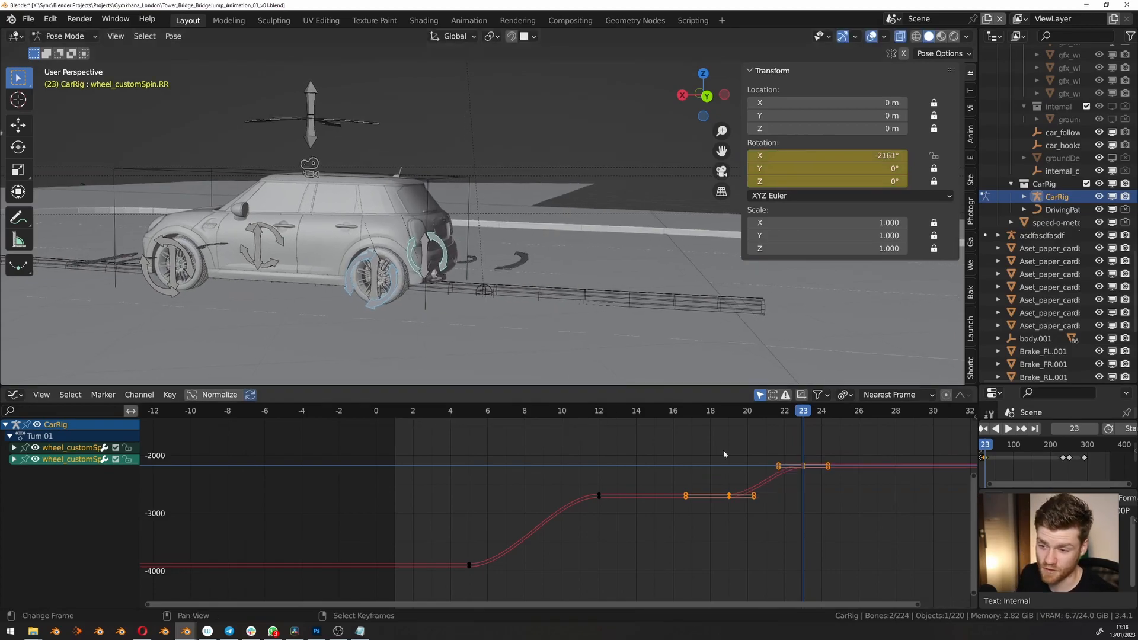
{"action": "scroll", "coordinate": [387, 297], "scroll_direction": "up", "scroll_amount": 2}
{"action": "key", "text": "r"}
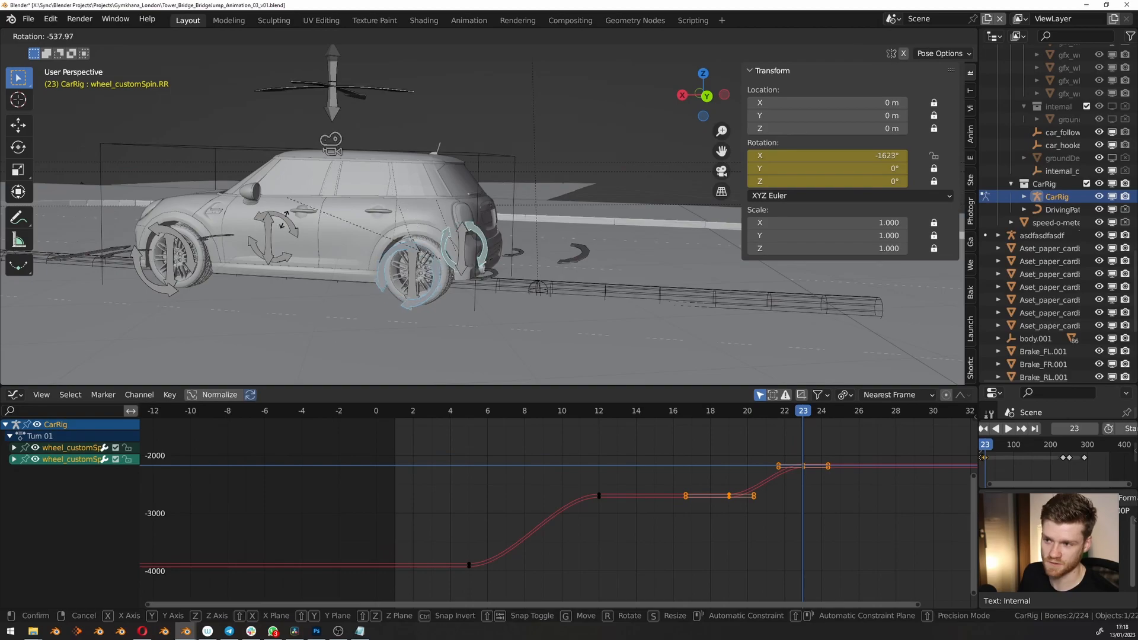
{"action": "right_click", "coordinate": [303, 244]}
Return to Object Mode and play back the car's drive, following it from the start towards the raised bridge.
{"action": "middle_click_drag", "start_coordinate": [370, 246], "coordinate": [495, 249]}
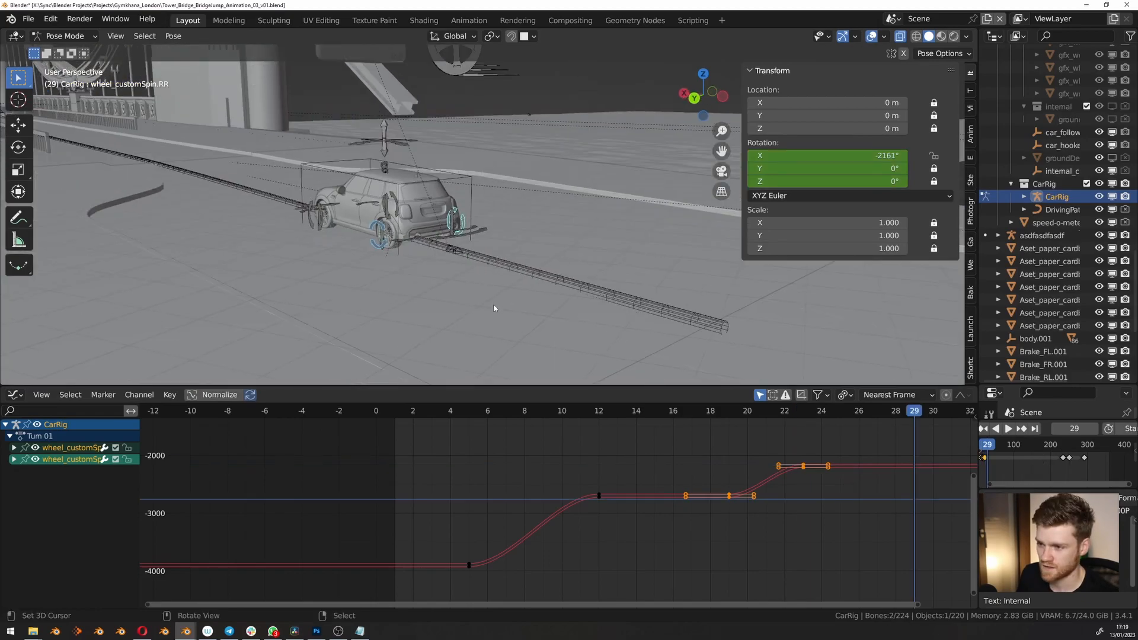
{"action": "key", "text": "ctrl+Tab"}
{"action": "key", "text": "space"}
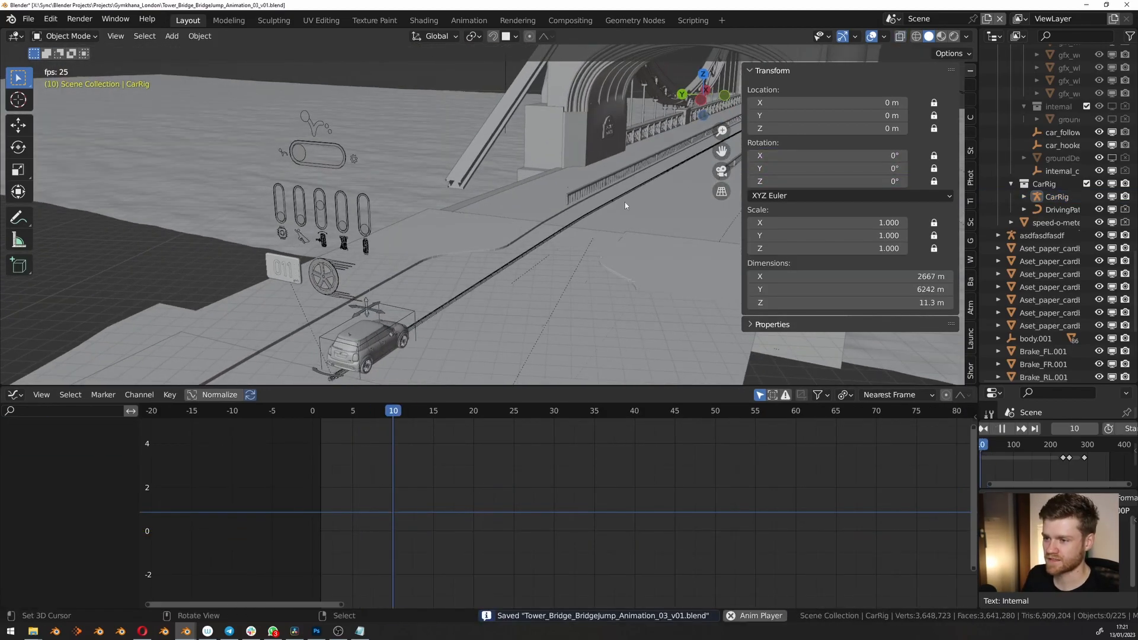
{"action": "middle_click_drag", "start_coordinate": [625, 205], "coordinate": [497, 243], "text": "shift"}
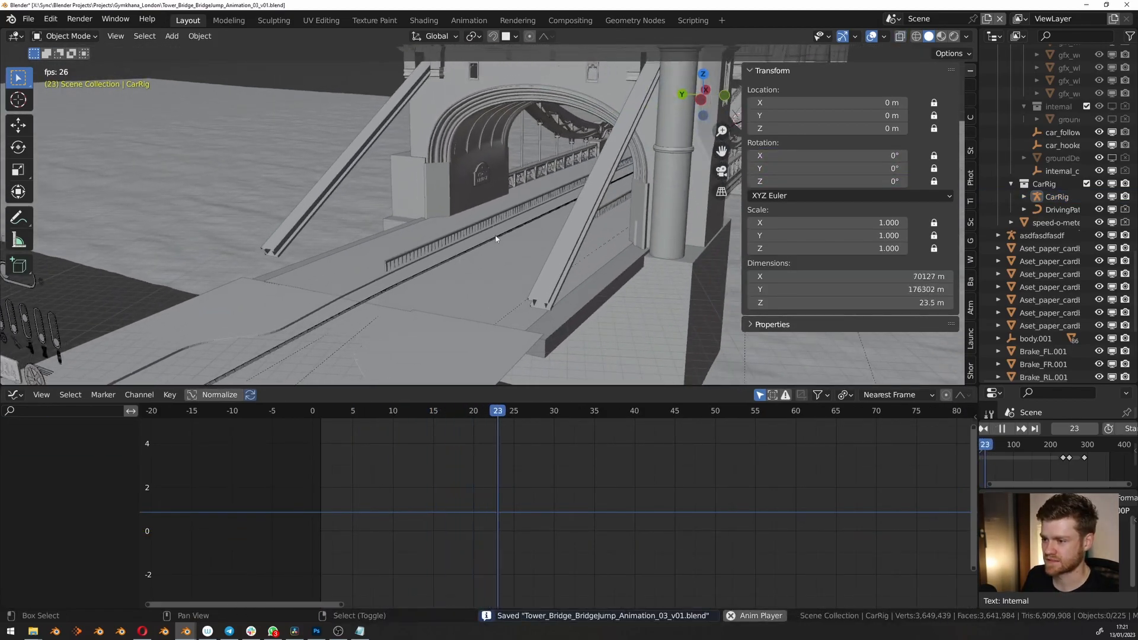
{"action": "middle_click_drag", "start_coordinate": [548, 213], "coordinate": [332, 276], "text": "shift"}
{"action": "scroll", "coordinate": [388, 249], "scroll_direction": "up", "scroll_amount": 3}
{"action": "middle_click_drag", "start_coordinate": [424, 227], "coordinate": [323, 253]}
{"action": "key", "text": "space"}
Scrub the animation to frame 234, where the car reaches the gap between the bridge halves.
{"action": "scroll", "coordinate": [368, 250], "scroll_direction": "up", "scroll_amount": 4}
{"action": "scroll", "coordinate": [412, 445], "scroll_direction": "down", "scroll_amount": 20}
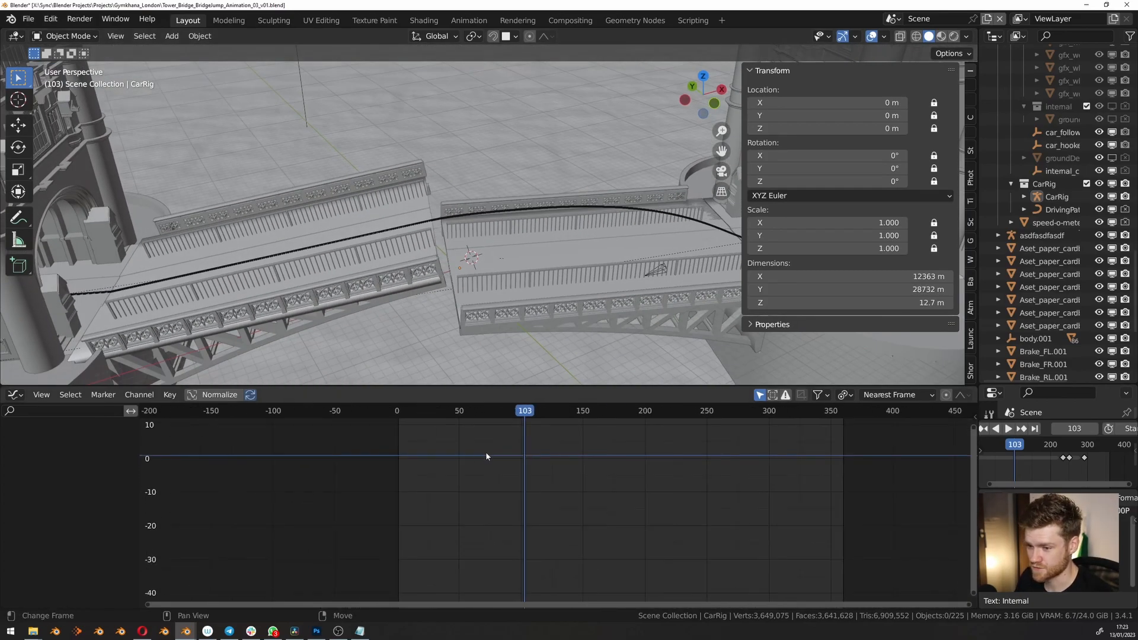
{"action": "middle_click_drag", "start_coordinate": [480, 457], "coordinate": [299, 484]}
{"action": "left_click_drag", "start_coordinate": [554, 430], "coordinate": [507, 433]}
{"action": "middle_click_drag", "start_coordinate": [471, 290], "coordinate": [421, 226]}
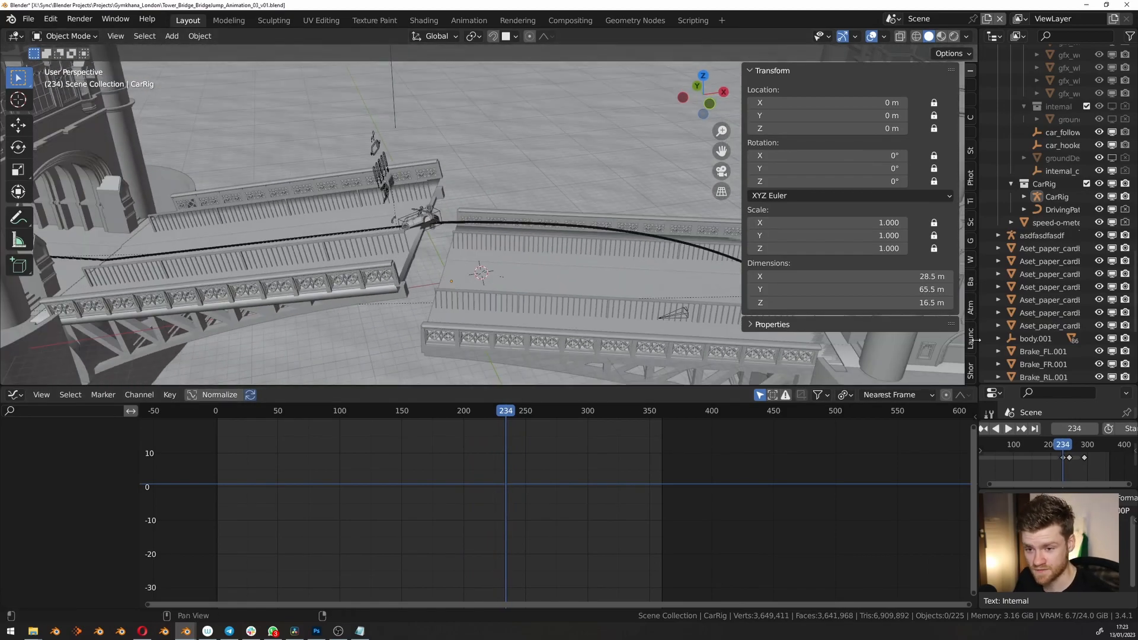
Make Launch Control's ground detection grid visible through the Manual Gearbox settings and view it over the bridge gap.
{"action": "left_click", "coordinate": [971, 339]}
{"action": "scroll", "coordinate": [867, 295], "scroll_direction": "down", "scroll_amount": 3}
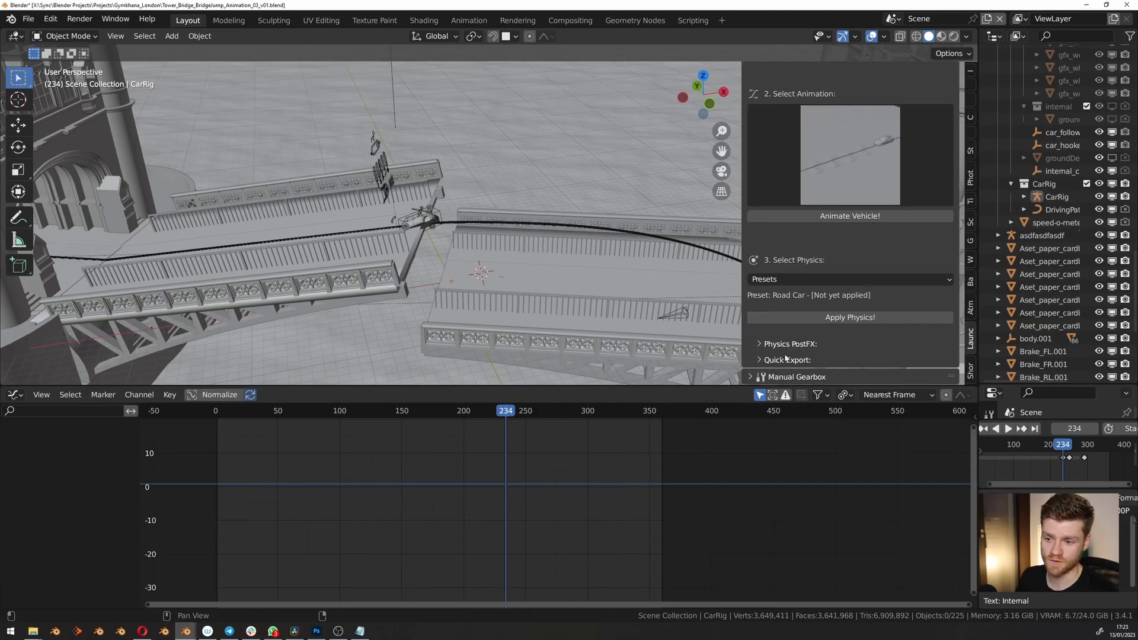
{"action": "left_click", "coordinate": [786, 378]}
{"action": "scroll", "coordinate": [818, 237], "scroll_direction": "down", "scroll_amount": 6}
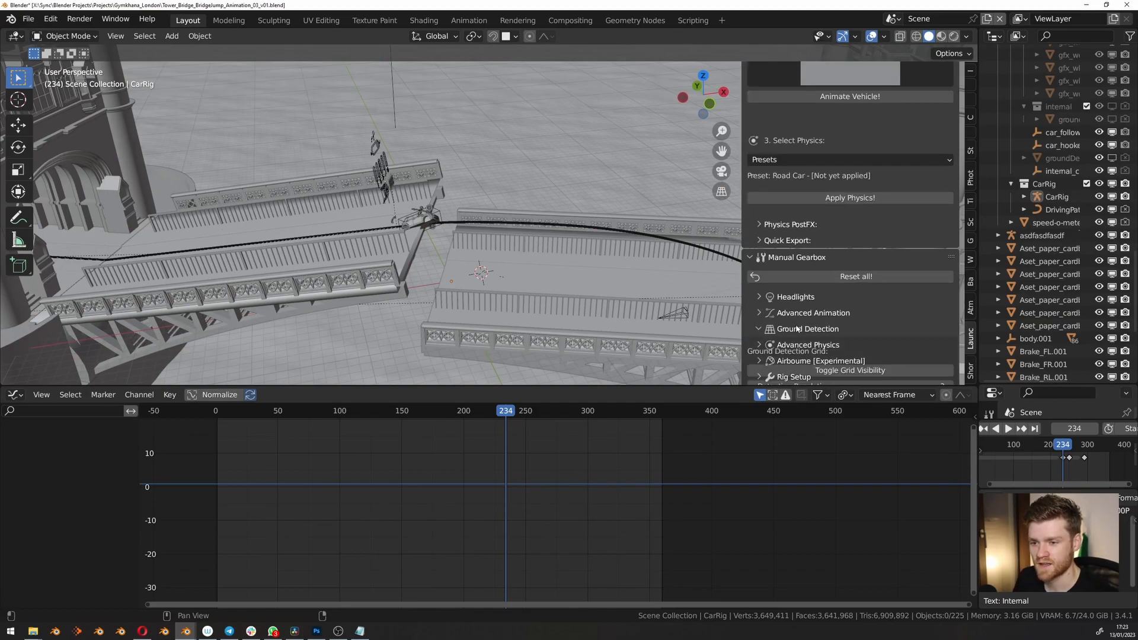
{"action": "left_click", "coordinate": [808, 329]}
{"action": "scroll", "coordinate": [823, 137], "scroll_direction": "down", "scroll_amount": 6}
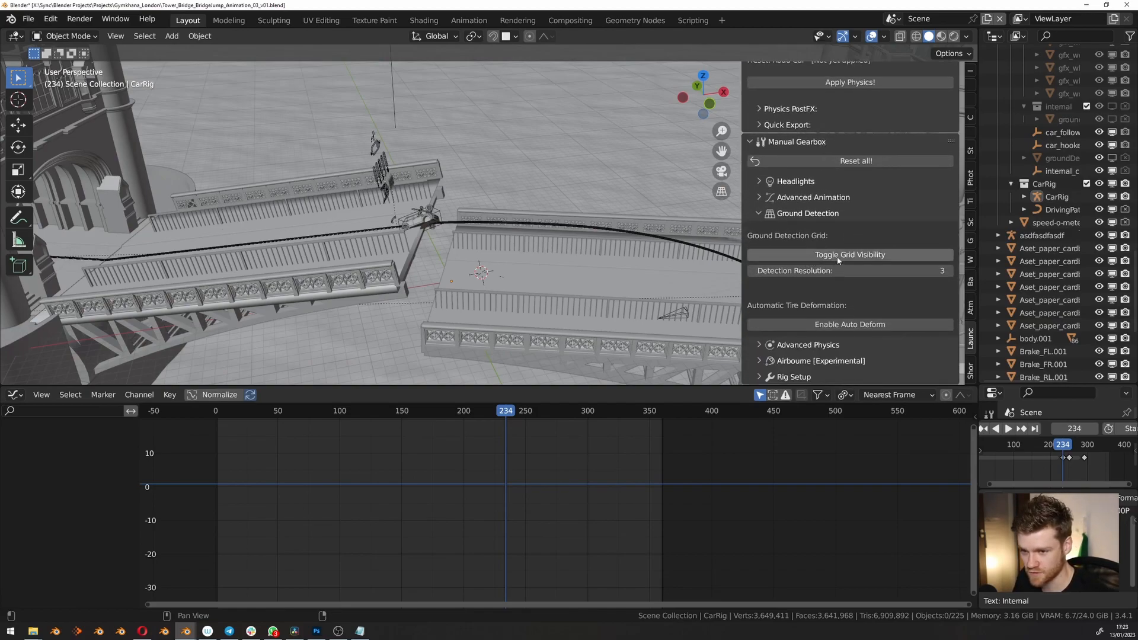
{"action": "left_click", "coordinate": [838, 254]}
{"action": "middle_click_drag", "start_coordinate": [474, 264], "coordinate": [556, 309]}
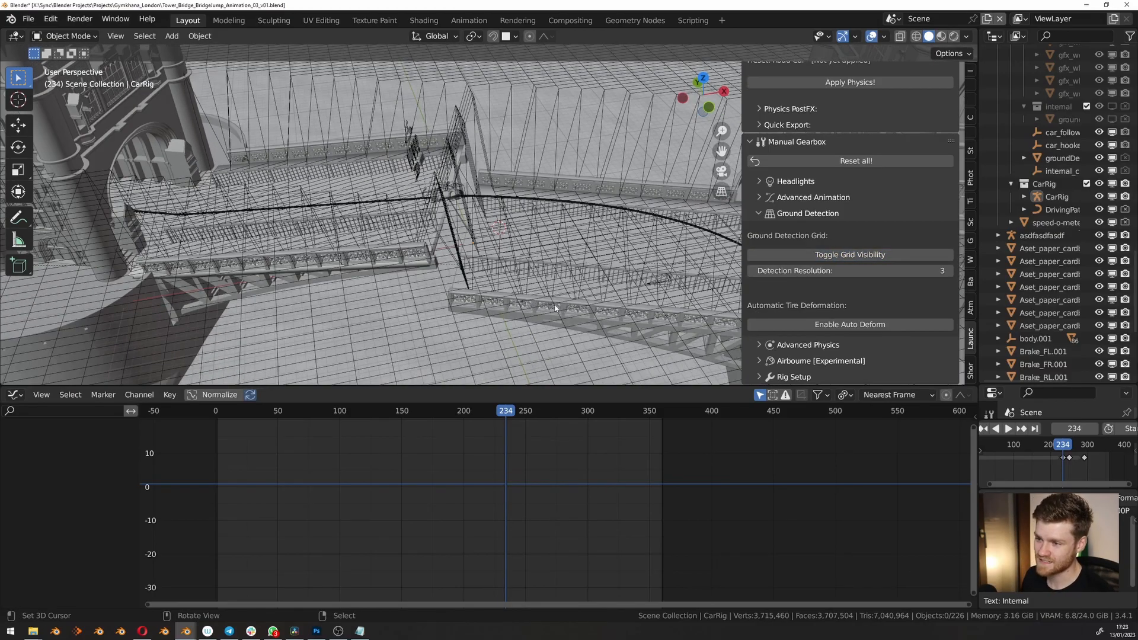
{"action": "middle_click_drag", "start_coordinate": [499, 185], "coordinate": [474, 284]}
{"action": "scroll", "coordinate": [497, 231], "scroll_direction": "down", "scroll_amount": 3}
Add a mesh plane at the gap between the raised bridge halves, with the 3D cursor placed there.
{"action": "left_click", "coordinate": [462, 137]}
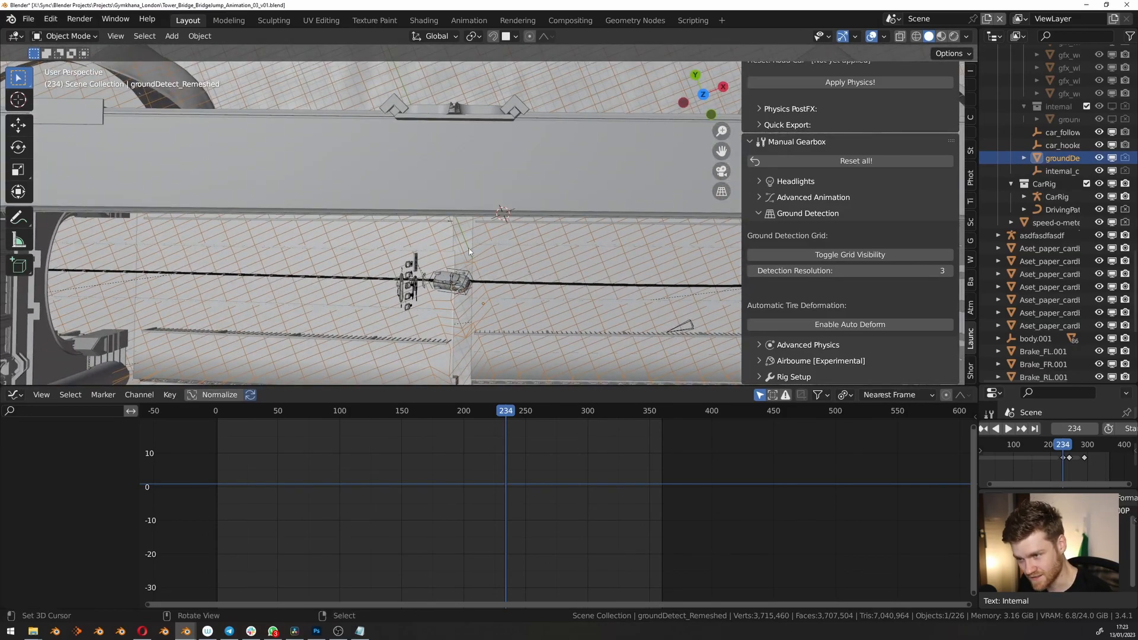
{"action": "right_click", "coordinate": [439, 249], "text": "shift"}
{"action": "key", "text": "shift+a"}
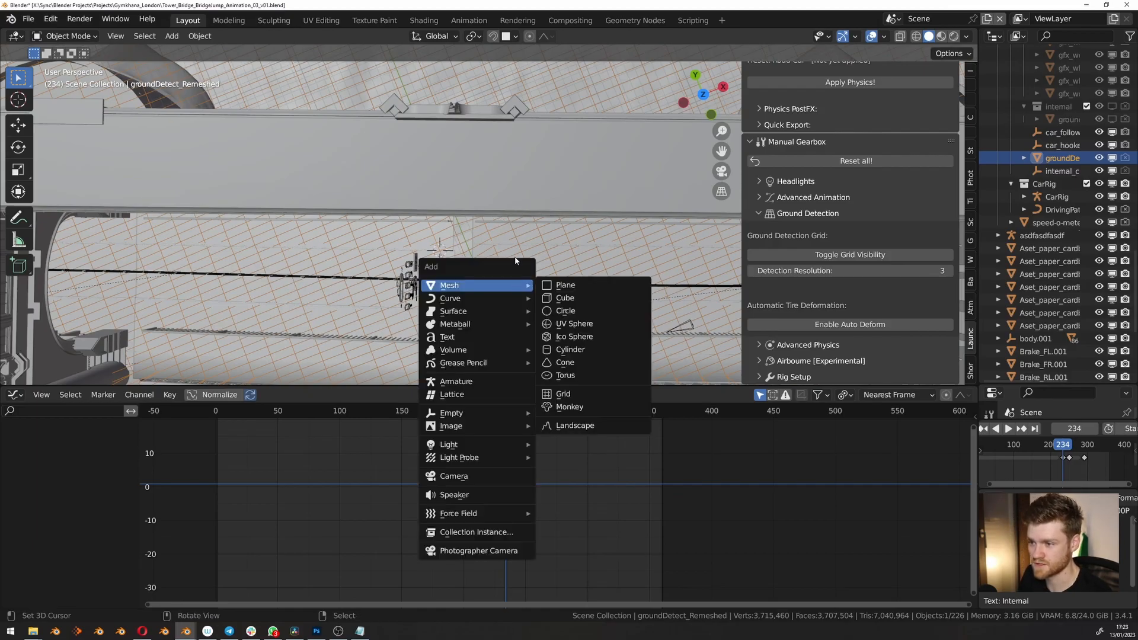
{"action": "left_click", "coordinate": [557, 285]}
{"action": "scroll", "coordinate": [556, 285], "scroll_direction": "down", "scroll_amount": 5}
{"action": "middle_click_drag", "start_coordinate": [556, 284], "coordinate": [546, 226]}
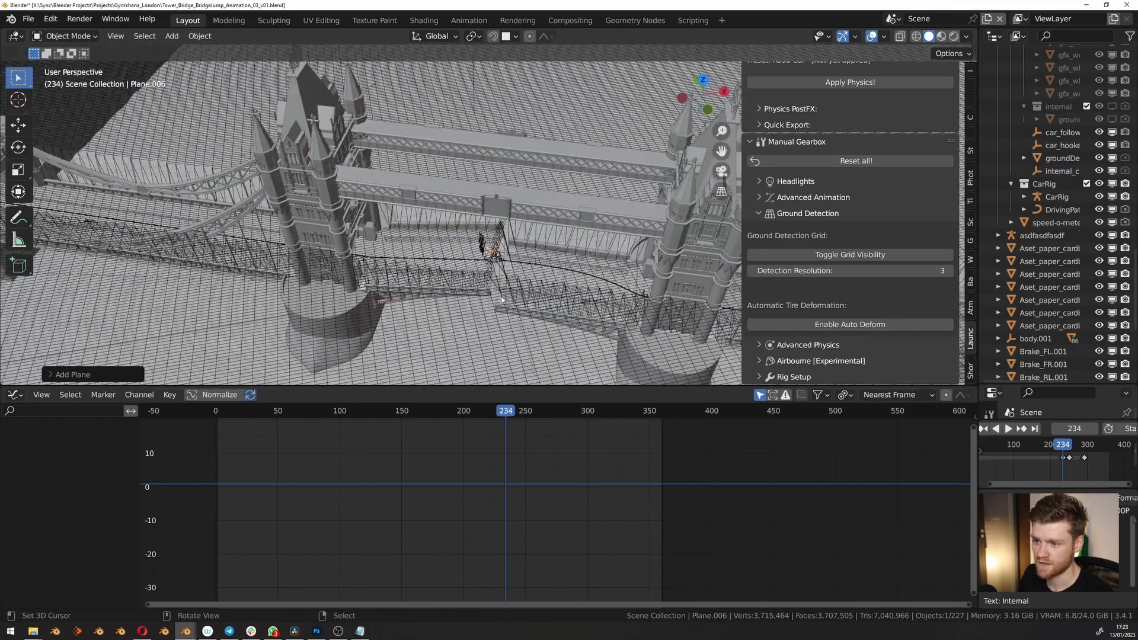
Enlarge and vertically position the plane so it spans the bridge gap, and move it to the groundDetection collection.
{"action": "scroll", "coordinate": [547, 228], "scroll_direction": "up", "scroll_amount": 5}
{"action": "key", "text": "s"}
{"action": "left_click", "coordinate": [817, 196]}
{"action": "scroll", "coordinate": [658, 184], "scroll_direction": "down", "scroll_amount": 1}
{"action": "key", "text": "g"}
{"action": "key", "text": "z"}
{"action": "left_click", "coordinate": [539, 263]}
{"action": "key", "text": "s"}
{"action": "left_click", "coordinate": [643, 266]}
{"action": "key", "text": "m"}
{"action": "left_click", "coordinate": [542, 368]}
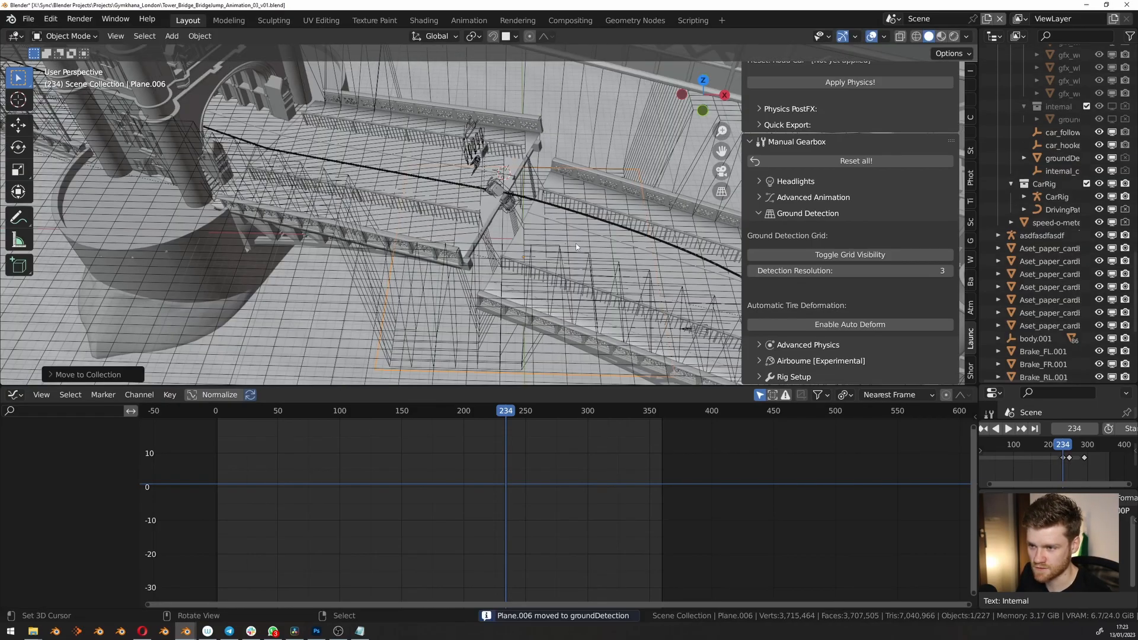
Play the animation briefly and step back to frame 231 to examine how the car sits at the bridge gap.
{"action": "middle_click_drag", "start_coordinate": [544, 233], "coordinate": [564, 211]}
{"action": "key", "text": "space"}
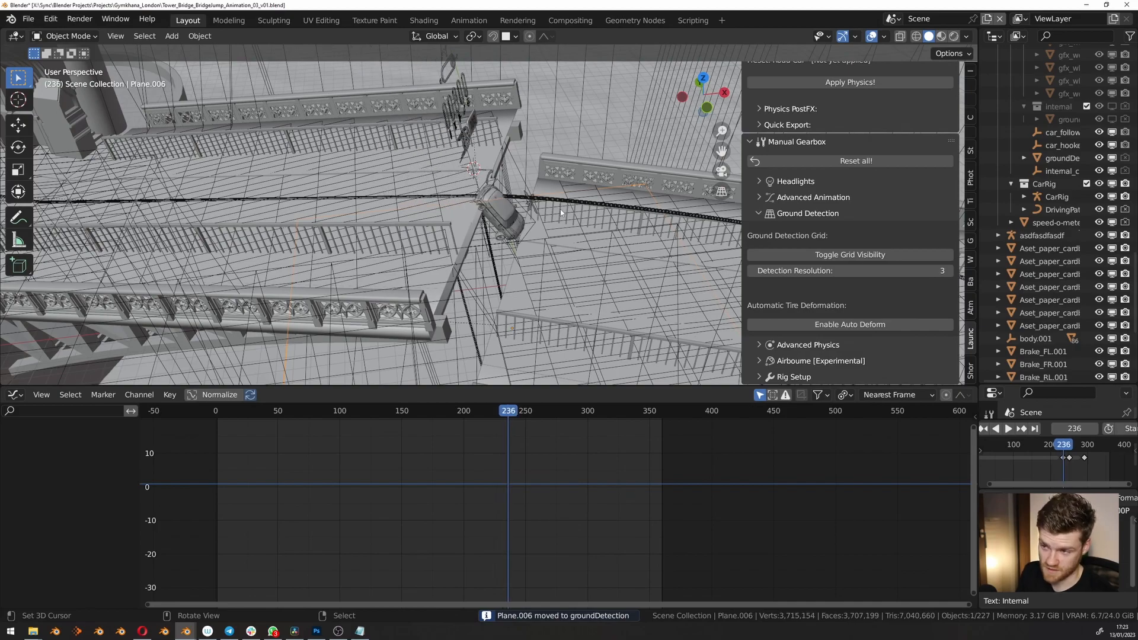
{"action": "key", "text": "Left"}
{"action": "key", "text": "Left"}
{"action": "key", "text": "Left"}
{"action": "key", "text": "Left"}
{"action": "key", "text": "Left"}
{"action": "key", "text": "Left"}
{"action": "scroll", "coordinate": [561, 212], "scroll_direction": "up", "scroll_amount": 2}
{"action": "middle_click_drag", "start_coordinate": [560, 212], "coordinate": [469, 156]}
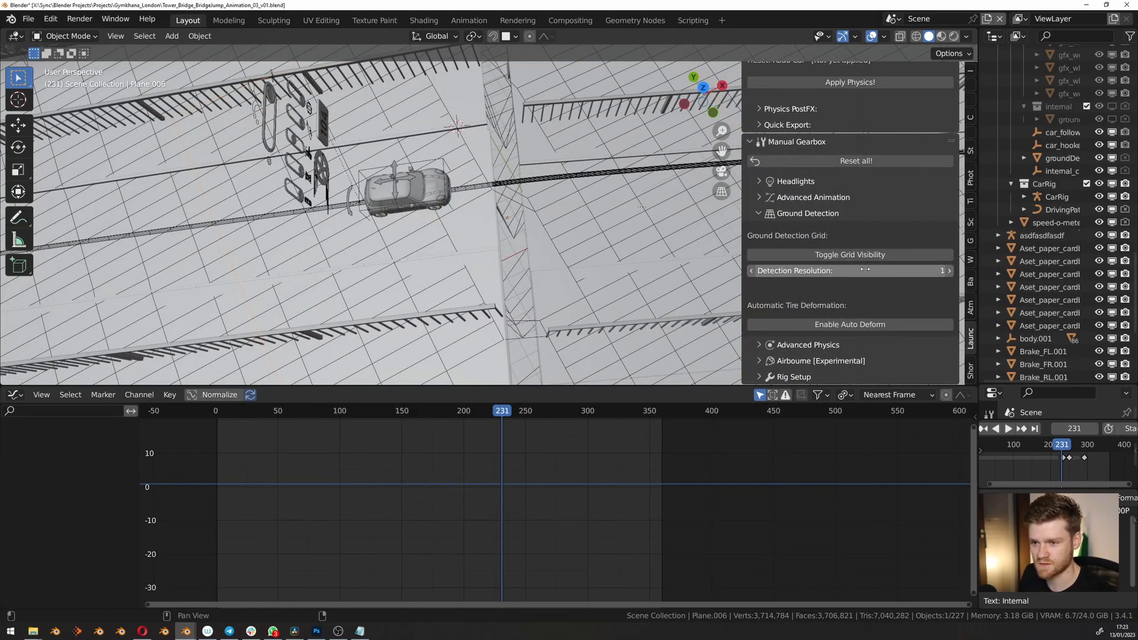
Raise the ground detection grid's Detection Resolution to 2 and up to 3, inspecting its density around the gap.
{"action": "left_click", "coordinate": [949, 271]}
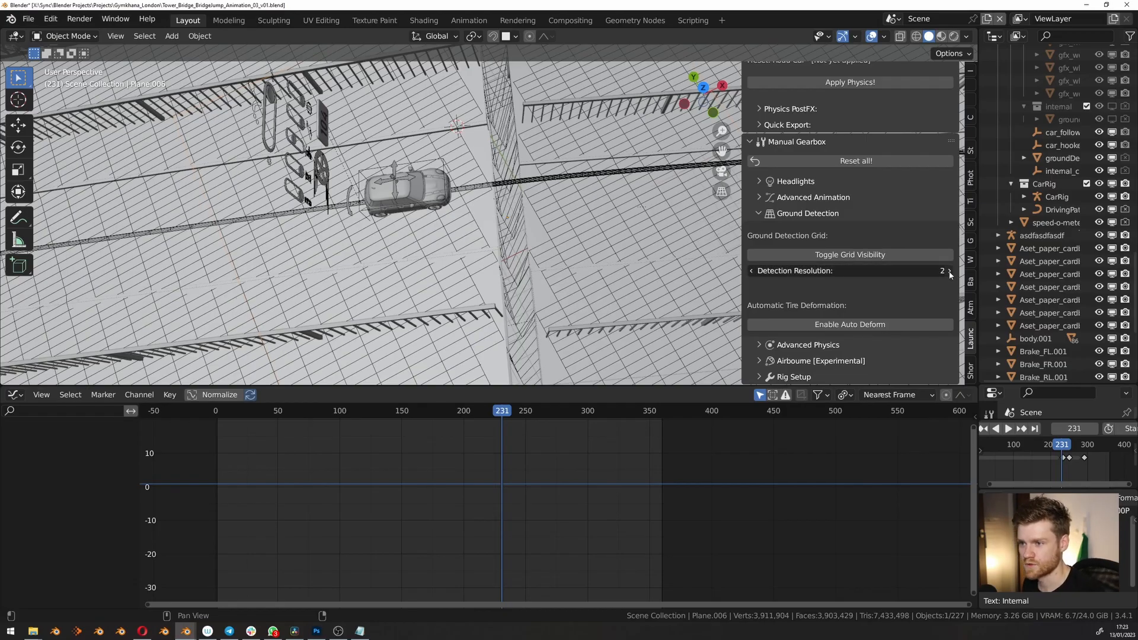
{"action": "left_click", "coordinate": [949, 271]}
{"action": "middle_click_drag", "start_coordinate": [356, 309], "coordinate": [427, 255]}
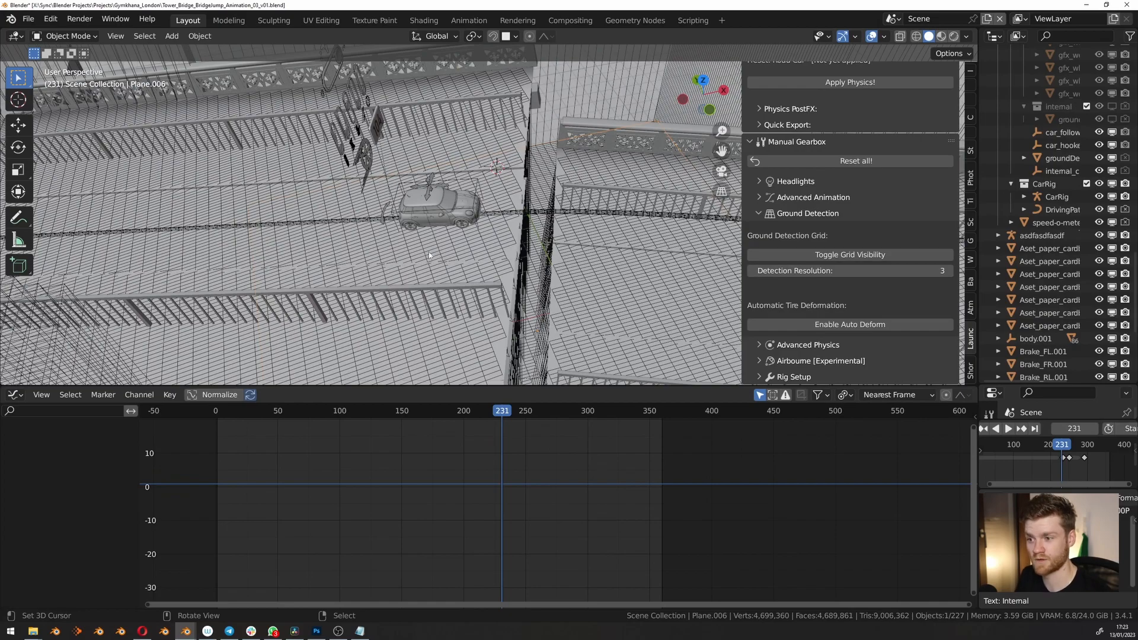
{"action": "scroll", "coordinate": [793, 222], "scroll_direction": "up", "scroll_amount": 1}
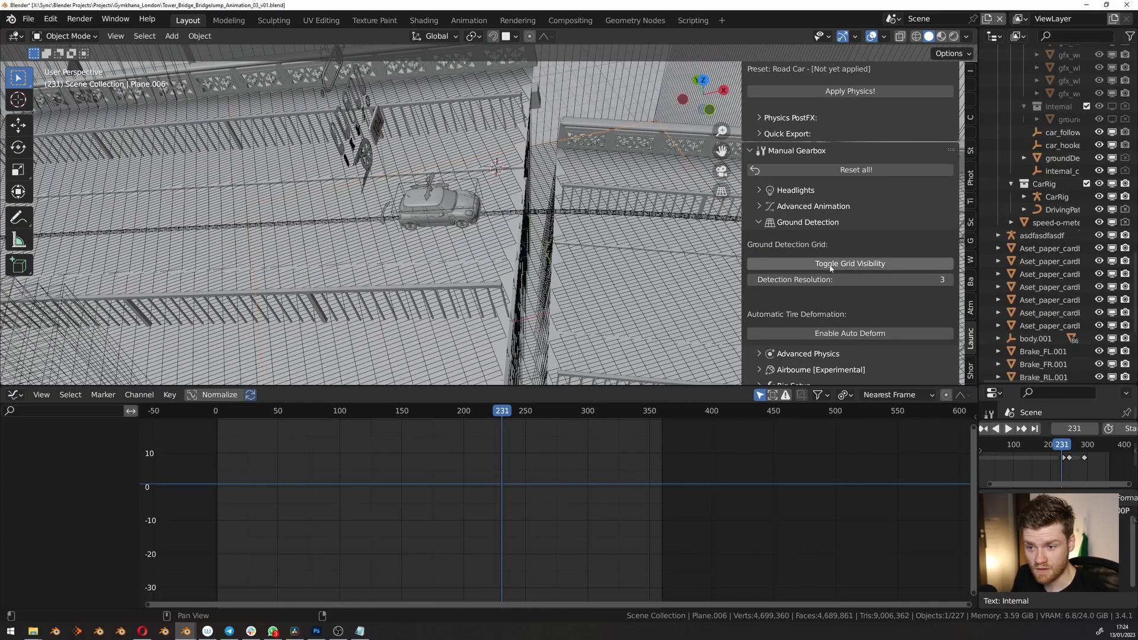
Hide the ground detection grid and select the car rig.
{"action": "middle_click_drag", "start_coordinate": [474, 235], "coordinate": [431, 247]}
{"action": "left_click", "coordinate": [473, 265]}
{"action": "left_click", "coordinate": [390, 152]}
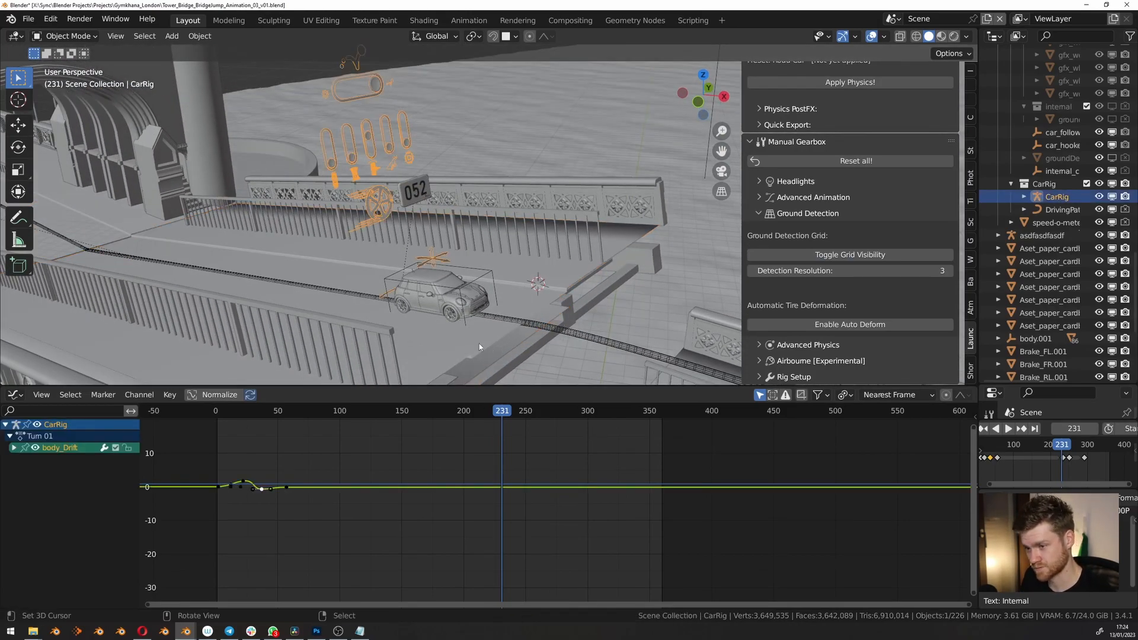
{"action": "middle_click_drag", "start_coordinate": [389, 152], "coordinate": [391, 142], "text": "shift"}
Review the Airbourne [Experimental] options in the Manual Gearbox, including Jump Speed and Automatic Airbourne Detection, and collapse them again.
{"action": "left_click", "coordinate": [815, 213]}
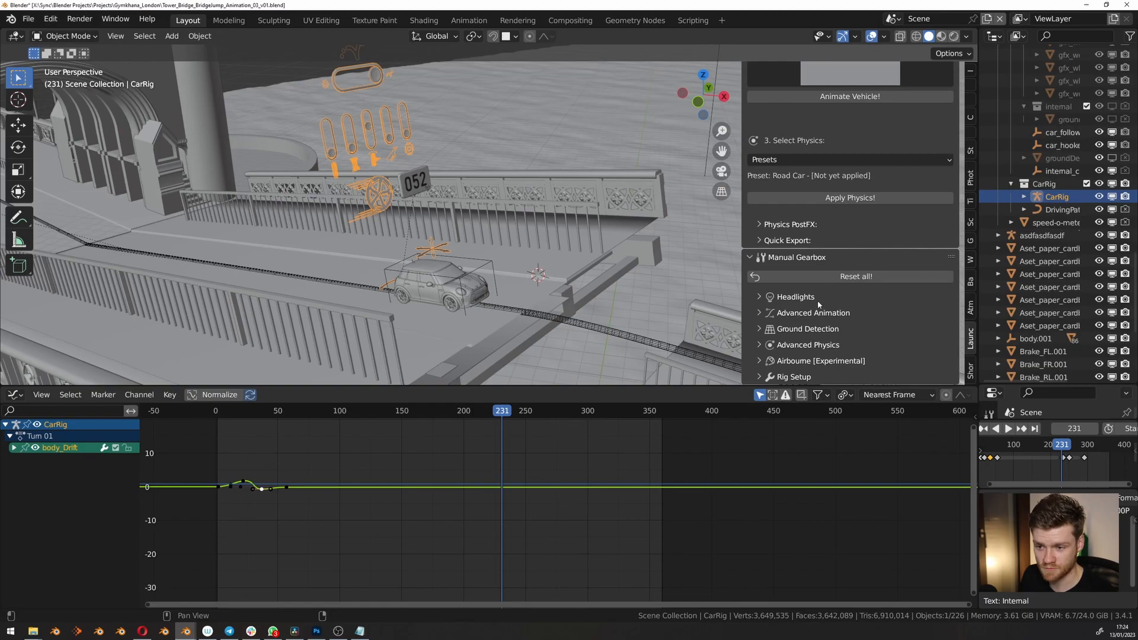
{"action": "left_click", "coordinate": [806, 361]}
{"action": "scroll", "coordinate": [818, 350], "scroll_direction": "down", "scroll_amount": 3}
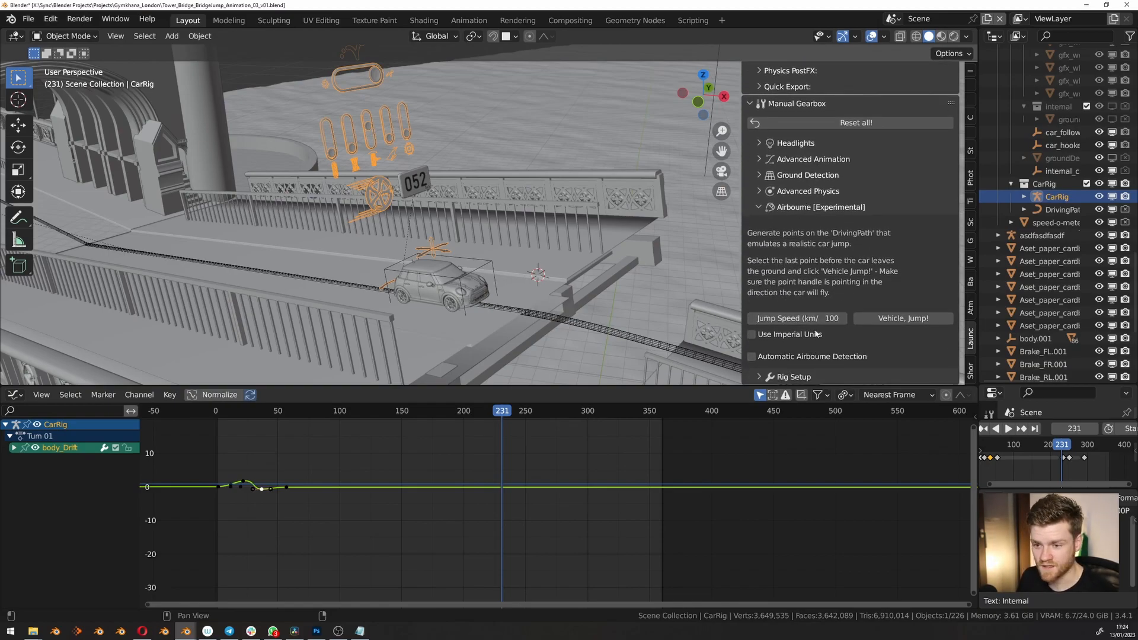
{"action": "left_click", "coordinate": [821, 209]}
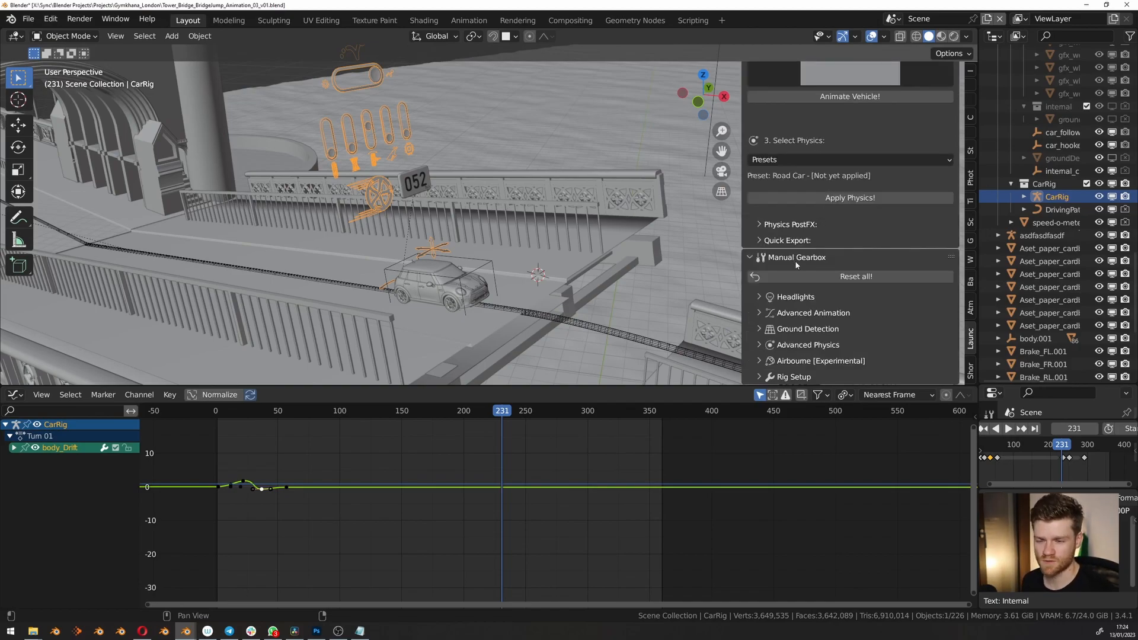
{"action": "scroll", "coordinate": [795, 261], "scroll_direction": "up", "scroll_amount": 5}
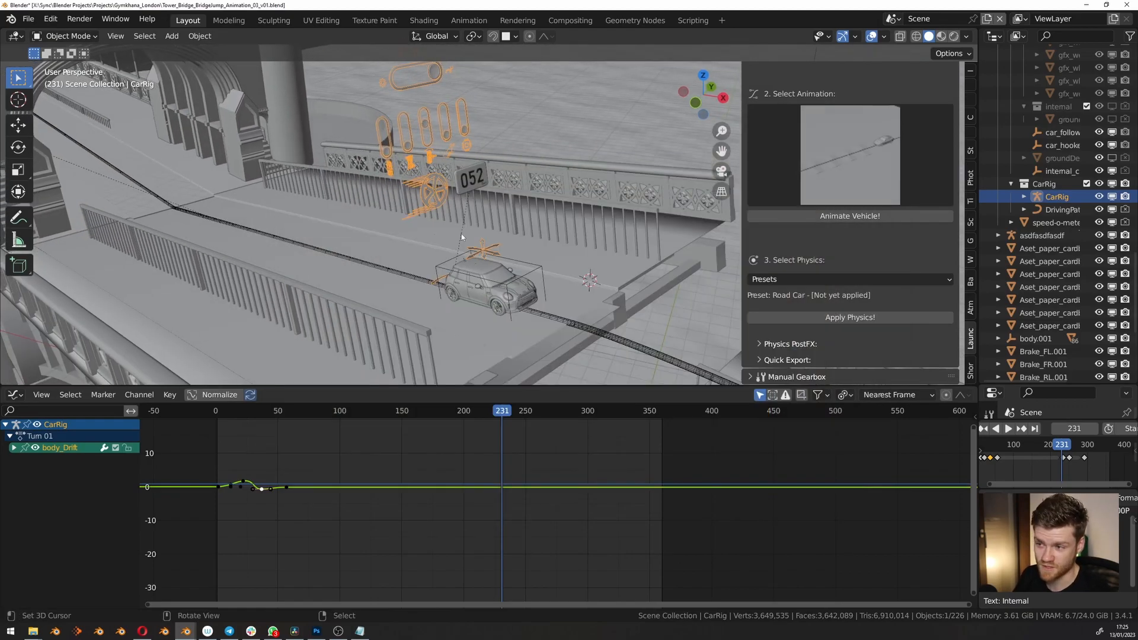
In Pose Mode, select the Switch_Airbourne control and insert a single keyframe on its 0 m Y location at frame 231.
{"action": "left_click", "coordinate": [970, 73]}
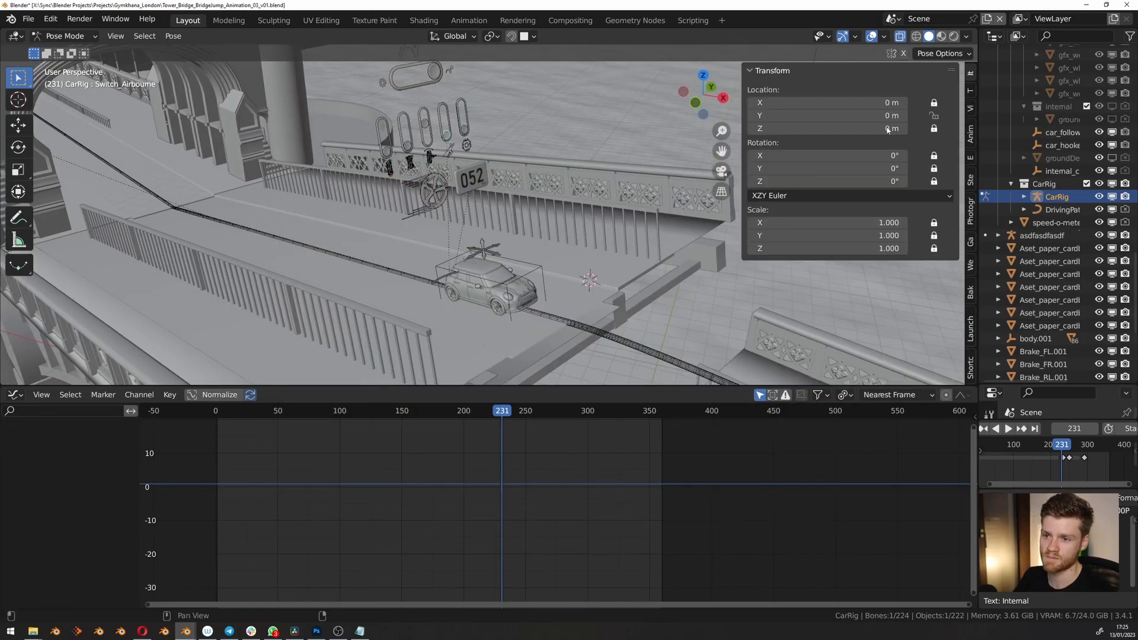
{"action": "middle_click_drag", "start_coordinate": [556, 291], "coordinate": [581, 281]}
{"action": "key", "text": "Right"}
{"action": "key", "text": "Left"}
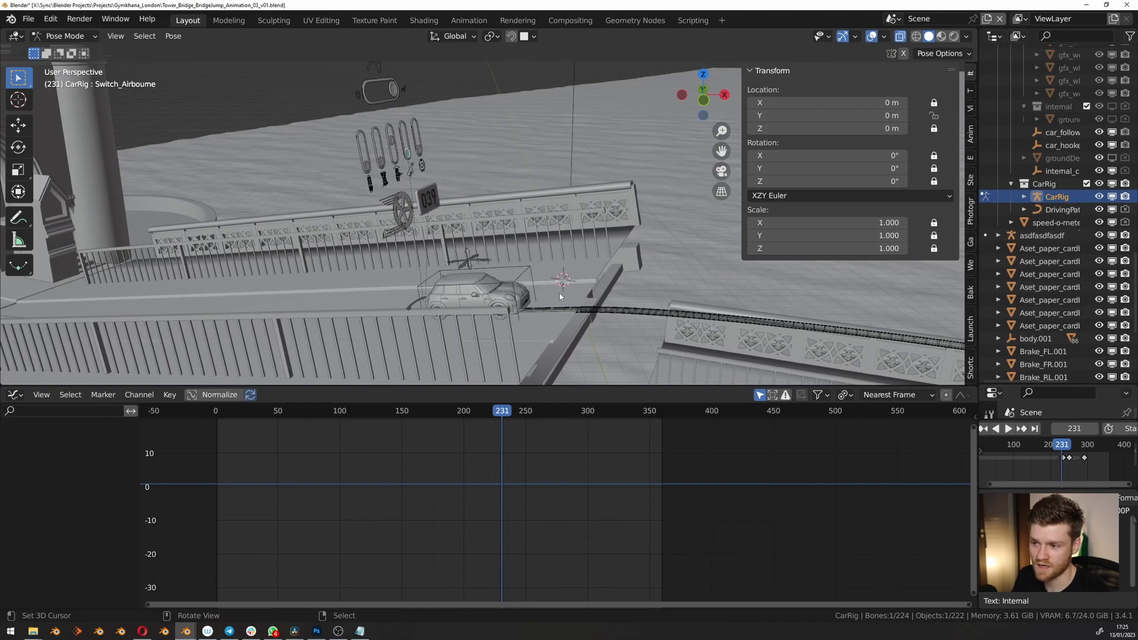
{"action": "right_click", "coordinate": [842, 115]}
{"action": "left_click", "coordinate": [830, 127]}
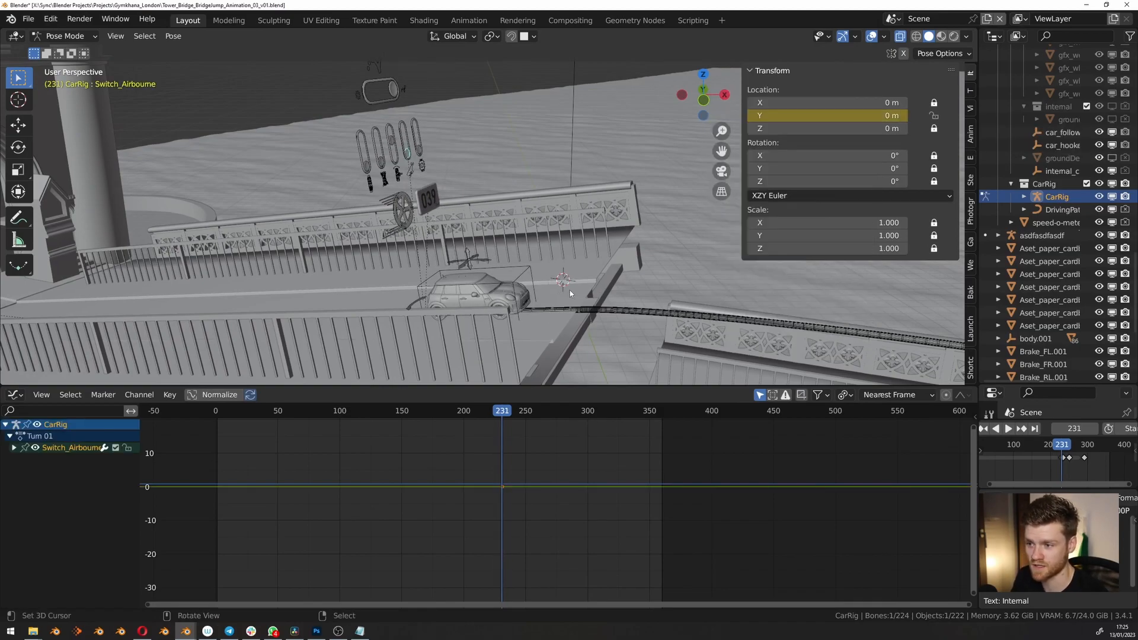
Step back and forth around frame 231 to examine when the car's wheels reach the edge of the raised bridge.
{"action": "scroll", "coordinate": [563, 297], "scroll_direction": "up", "scroll_amount": 3}
{"action": "key", "text": "Right"}
{"action": "middle_click_drag", "start_coordinate": [549, 304], "coordinate": [548, 318]}
{"action": "key", "text": "Right"}
{"action": "key", "text": "Left"}
{"action": "key", "text": "Left"}
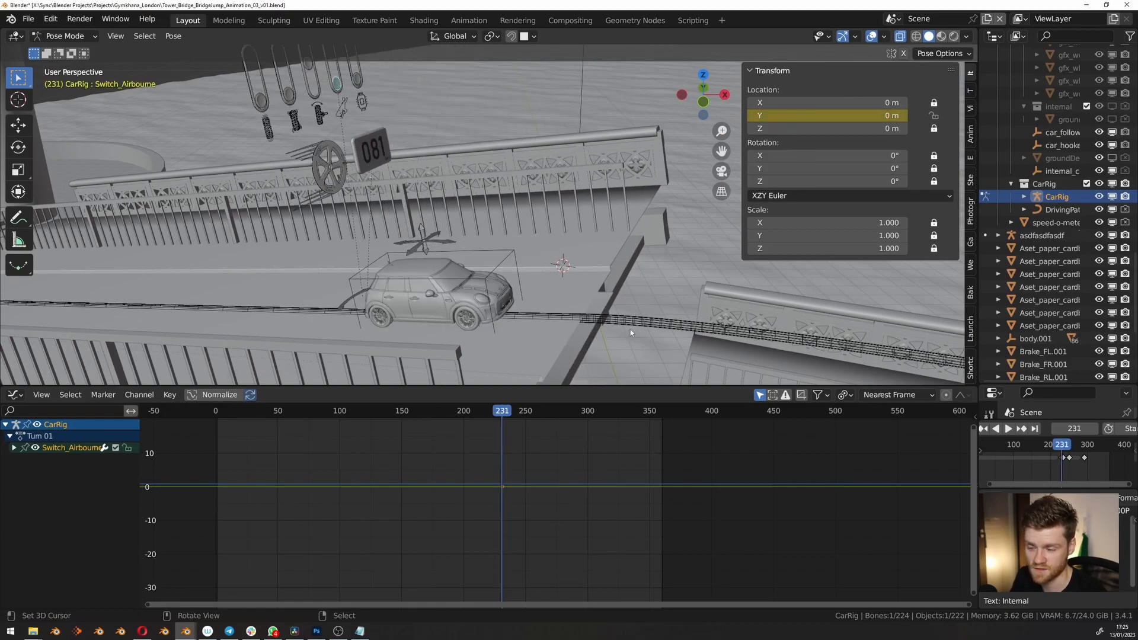
{"action": "key", "text": "Right"}
{"action": "key", "text": "Left"}
{"action": "scroll", "coordinate": [533, 312], "scroll_direction": "down", "scroll_amount": 5}
{"action": "middle_click_drag", "start_coordinate": [504, 302], "coordinate": [469, 299]}
{"action": "scroll", "coordinate": [472, 314], "scroll_direction": "up", "scroll_amount": 3}
At frame 232, move the Switch_Airbourne control 1 m along Y and insert a single keyframe on its Y location.
{"action": "key", "text": "Right"}
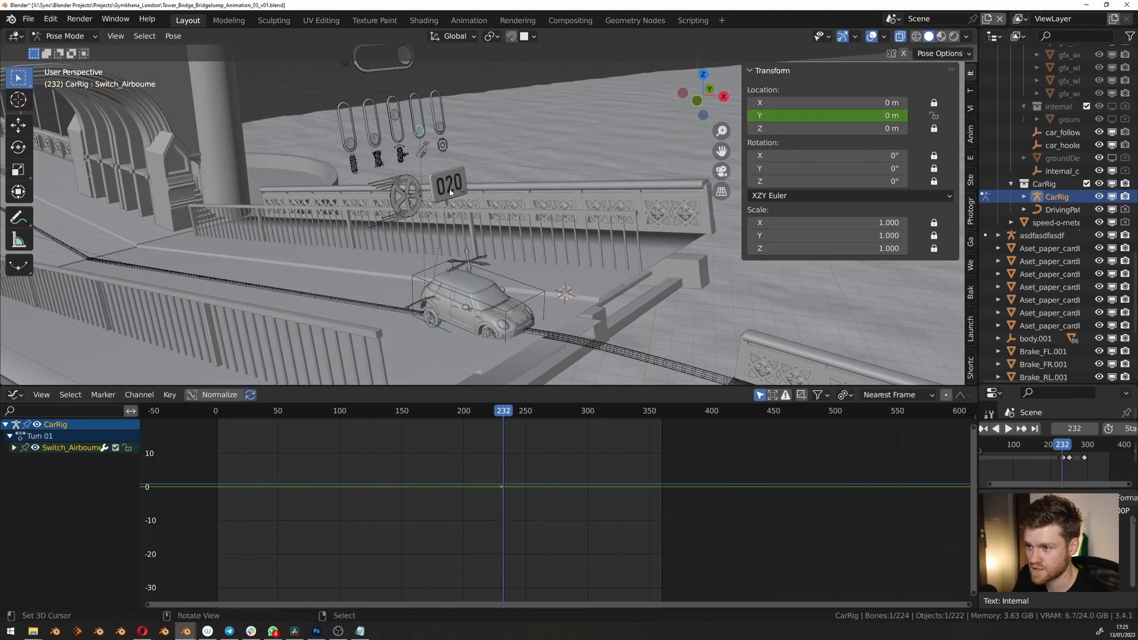
{"action": "key", "text": "g"}
{"action": "key", "text": "y"}
{"action": "key", "text": "1"}
{"action": "key", "text": "Return"}
{"action": "right_click", "coordinate": [827, 115]}
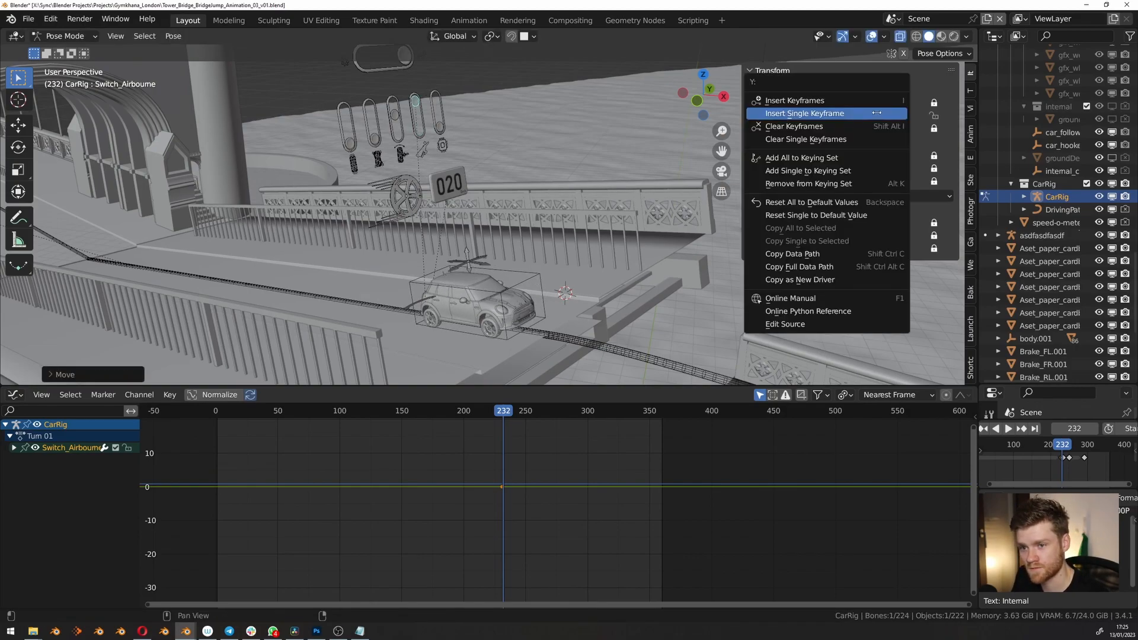
{"action": "left_click", "coordinate": [827, 112]}
Move Switch_Airbourne's zero-value keyframe to frame 229 in the Graph Editor.
{"action": "scroll", "coordinate": [502, 487], "scroll_direction": "up", "scroll_amount": 3}
{"action": "key", "text": "KP_Decimal"}
{"action": "left_click", "coordinate": [504, 489]}
{"action": "scroll", "coordinate": [487, 512], "scroll_direction": "down", "scroll_amount": 8}
{"action": "left_click_drag", "start_coordinate": [366, 535], "coordinate": [532, 591]}
{"action": "scroll", "coordinate": [445, 556], "scroll_direction": "down", "scroll_amount": 3}
{"action": "key", "text": "g"}
{"action": "key", "text": "x"}
{"action": "left_click", "coordinate": [253, 554]}
Play back and step through frames 230 to 232 from a low side view to check the wheels' contact at takeoff.
{"action": "key", "text": "space"}
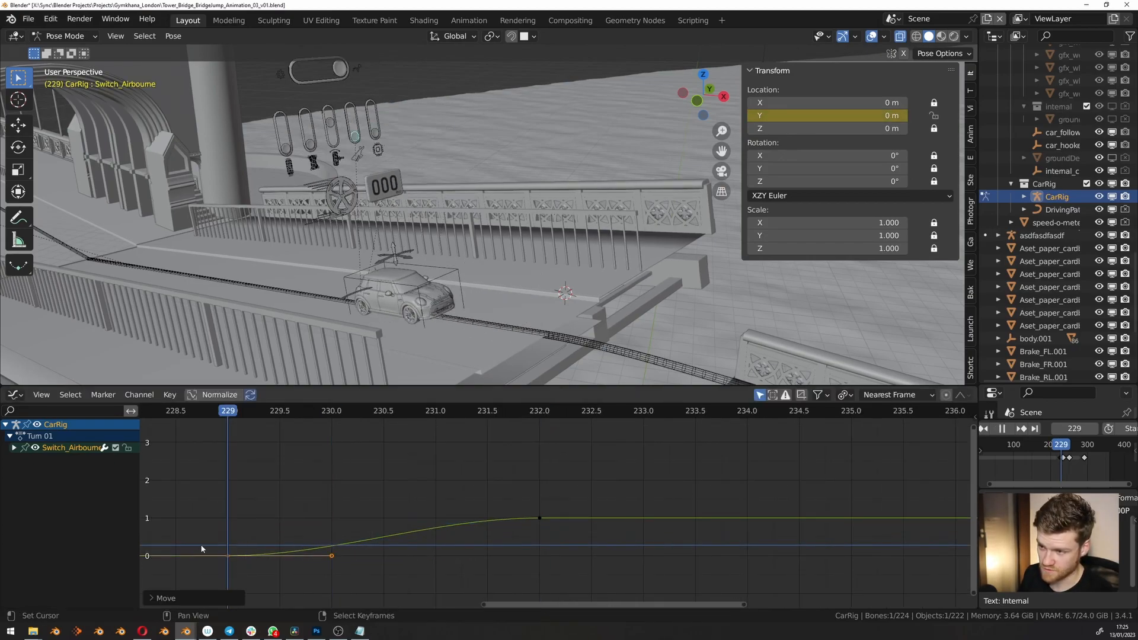
{"action": "key", "text": "Escape"}
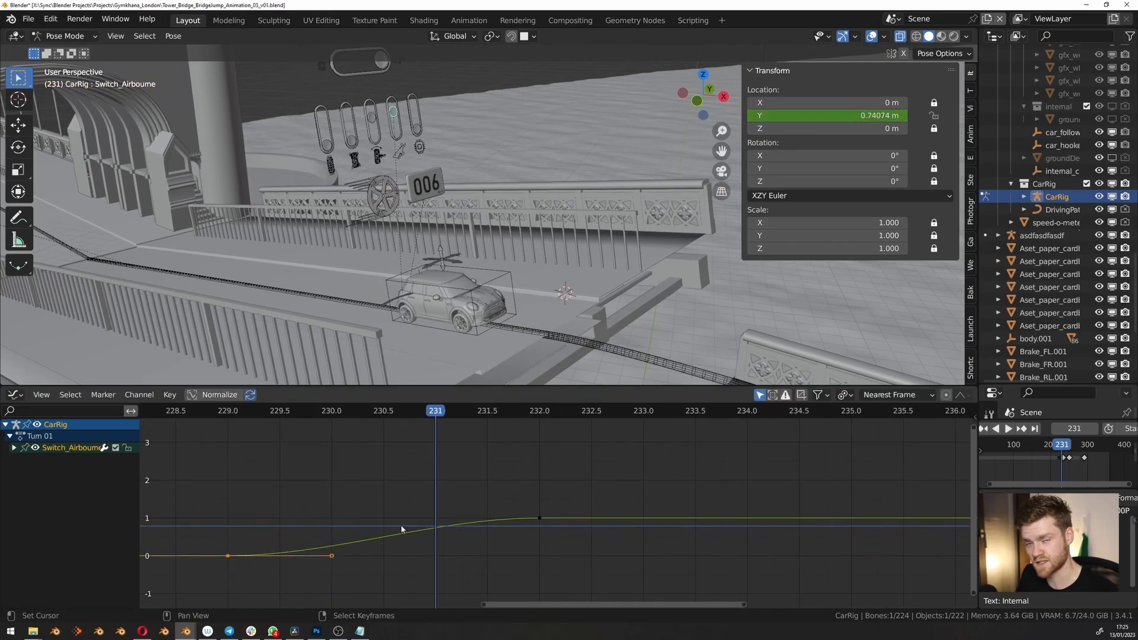
{"action": "middle_click_drag", "start_coordinate": [389, 350], "coordinate": [437, 290]}
{"action": "scroll", "coordinate": [437, 290], "scroll_direction": "up", "scroll_amount": 5}
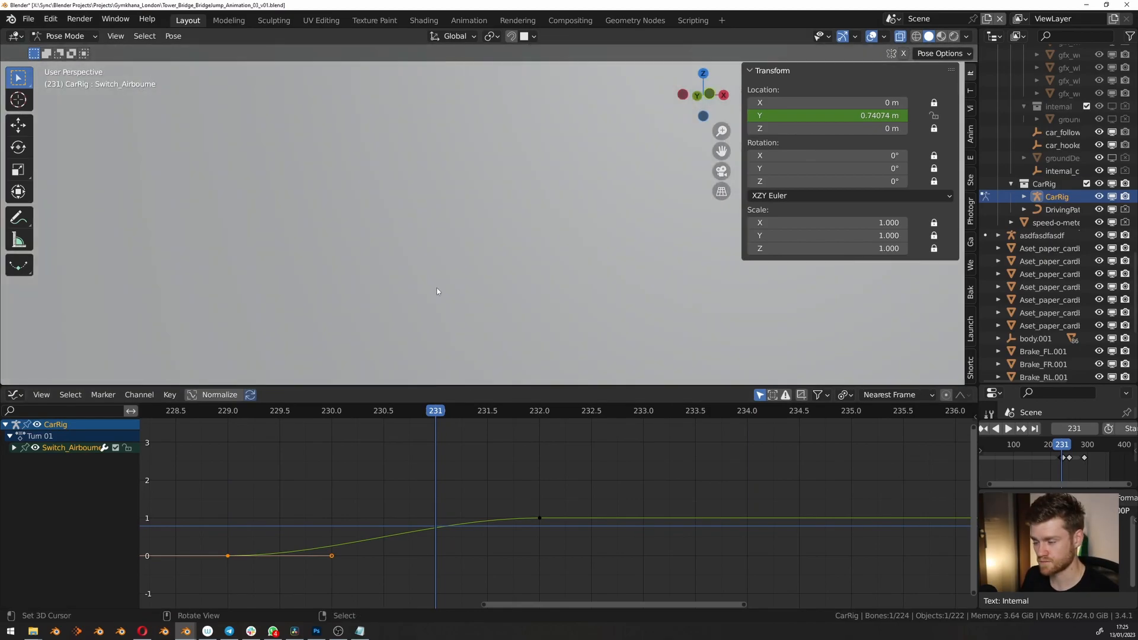
{"action": "key", "text": "KP_Decimal"}
{"action": "scroll", "coordinate": [437, 291], "scroll_direction": "down", "scroll_amount": 10}
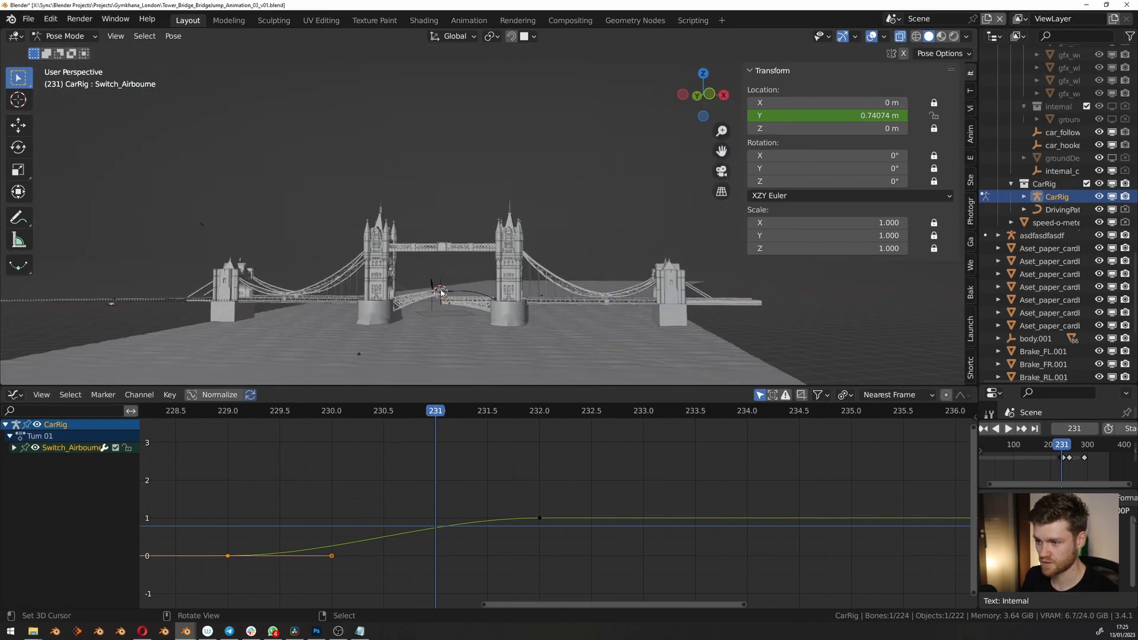
{"action": "scroll", "coordinate": [419, 296], "scroll_direction": "up", "scroll_amount": 10}
{"action": "middle_click_drag", "start_coordinate": [528, 287], "coordinate": [514, 289]}
{"action": "key", "text": "Left"}
{"action": "key", "text": "Left"}
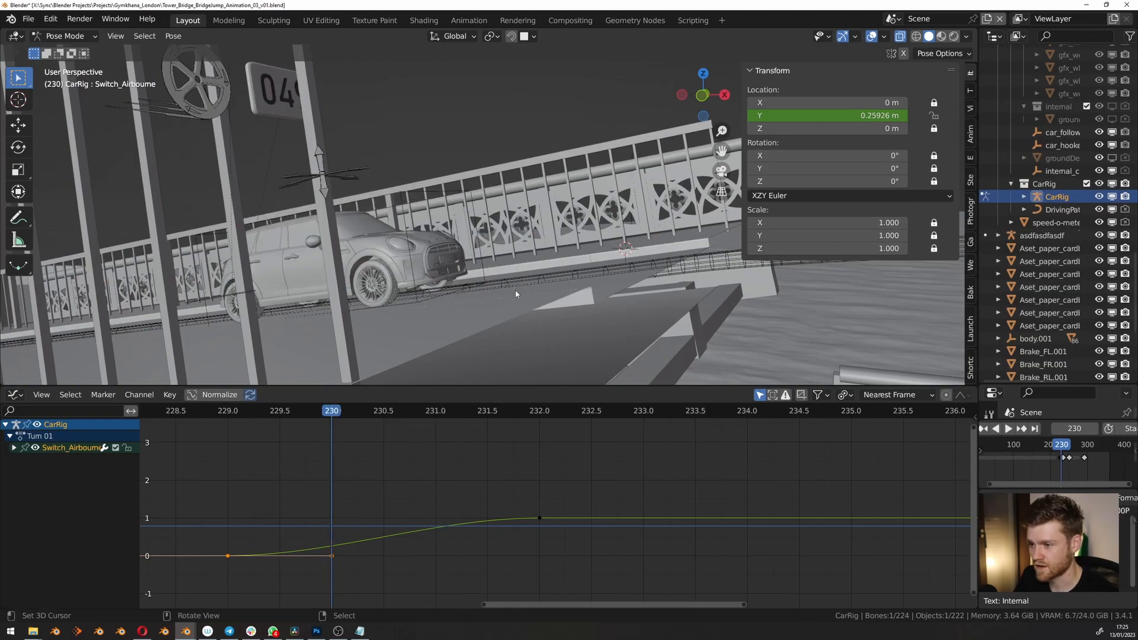
{"action": "key", "text": "Right"}
{"action": "key", "text": "Right"}
{"action": "key", "text": "Right"}
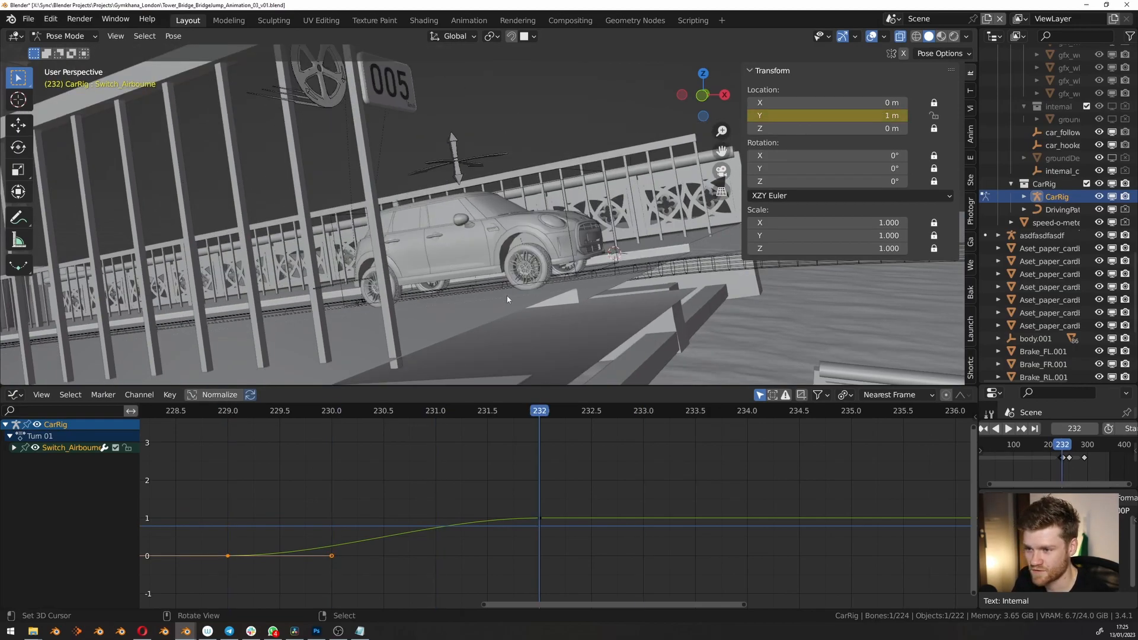
Edit the DrivingPath curve and adjust the height of its control point at the bridge edge along Z.
{"action": "right_click", "coordinate": [629, 276]}
{"action": "key", "text": "Tab"}
{"action": "middle_click_drag", "start_coordinate": [629, 276], "coordinate": [578, 271], "text": "shift"}
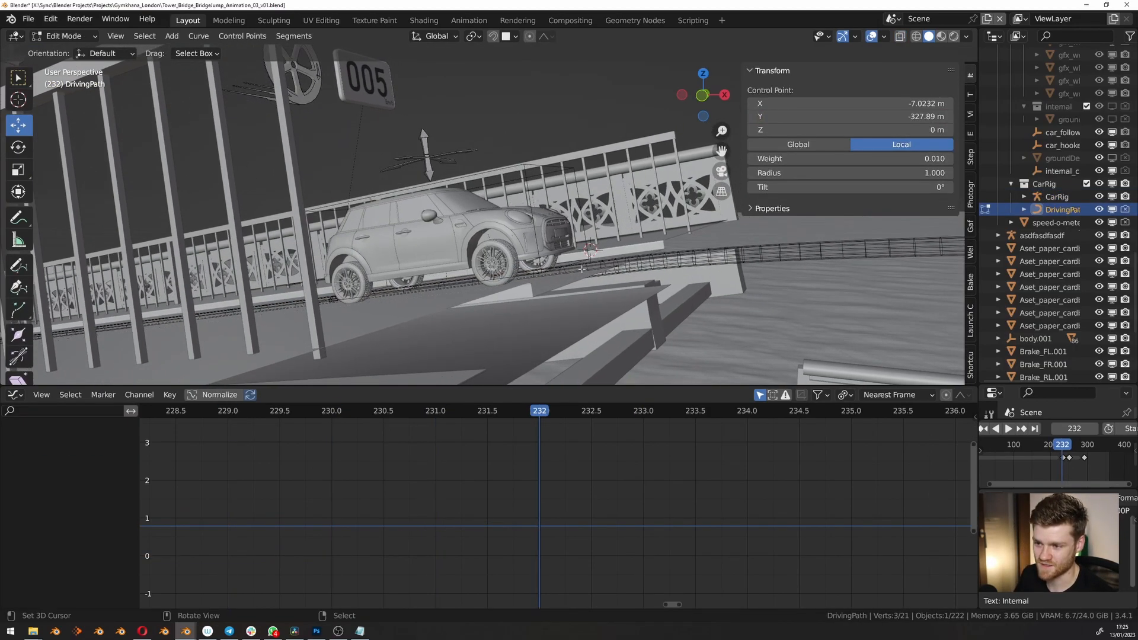
{"action": "key", "text": "g"}
{"action": "key", "text": "z"}
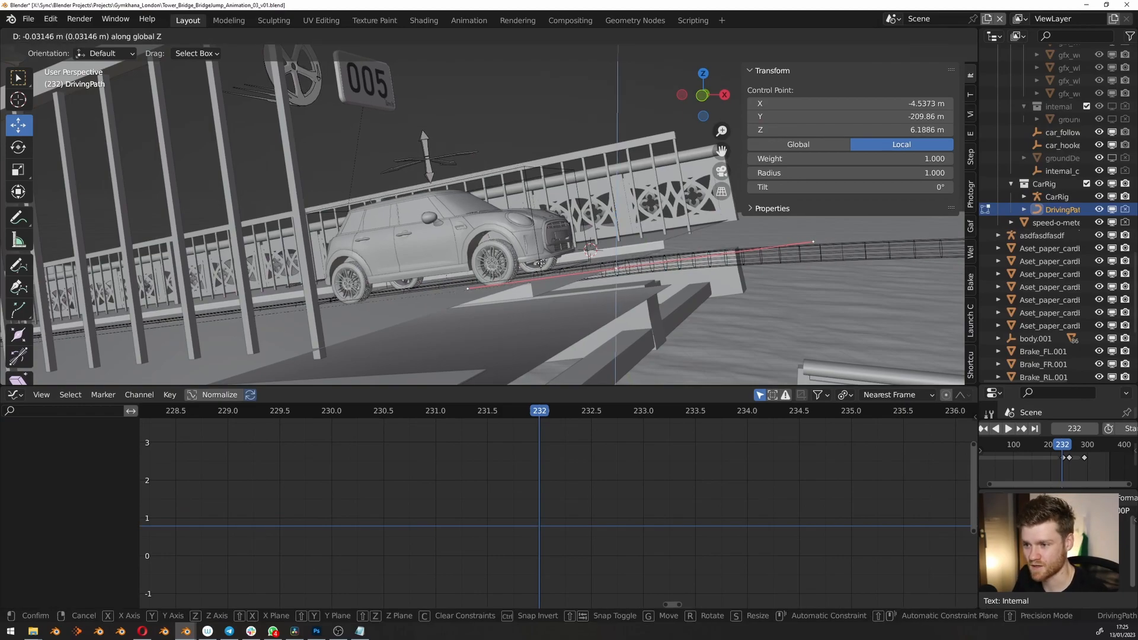
{"action": "left_click", "coordinate": [539, 313]}
Return to Object Mode and step through the frames around 229 to check the car's takeoff on the adjusted path.
{"action": "left_click", "coordinate": [507, 269]}
{"action": "scroll", "coordinate": [348, 142], "scroll_direction": "down", "scroll_amount": 1}
{"action": "middle_click_drag", "start_coordinate": [348, 142], "coordinate": [352, 179], "text": "shift"}
{"action": "key", "text": "Left"}
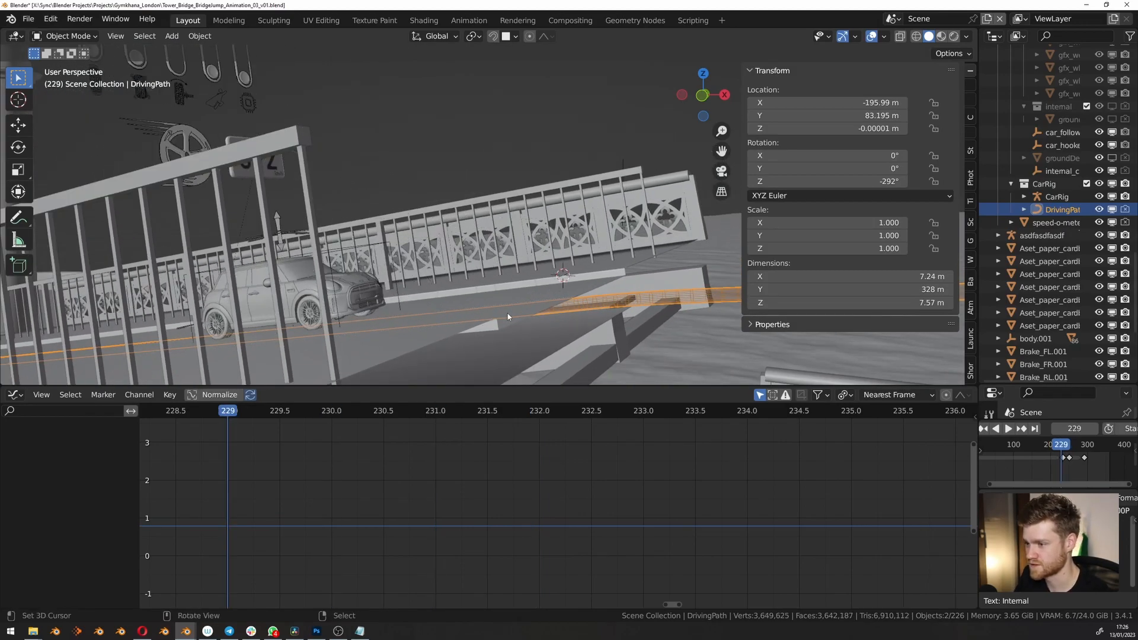
{"action": "key", "text": "Right"}
{"action": "key", "text": "Left"}
{"action": "key", "text": "Right"}
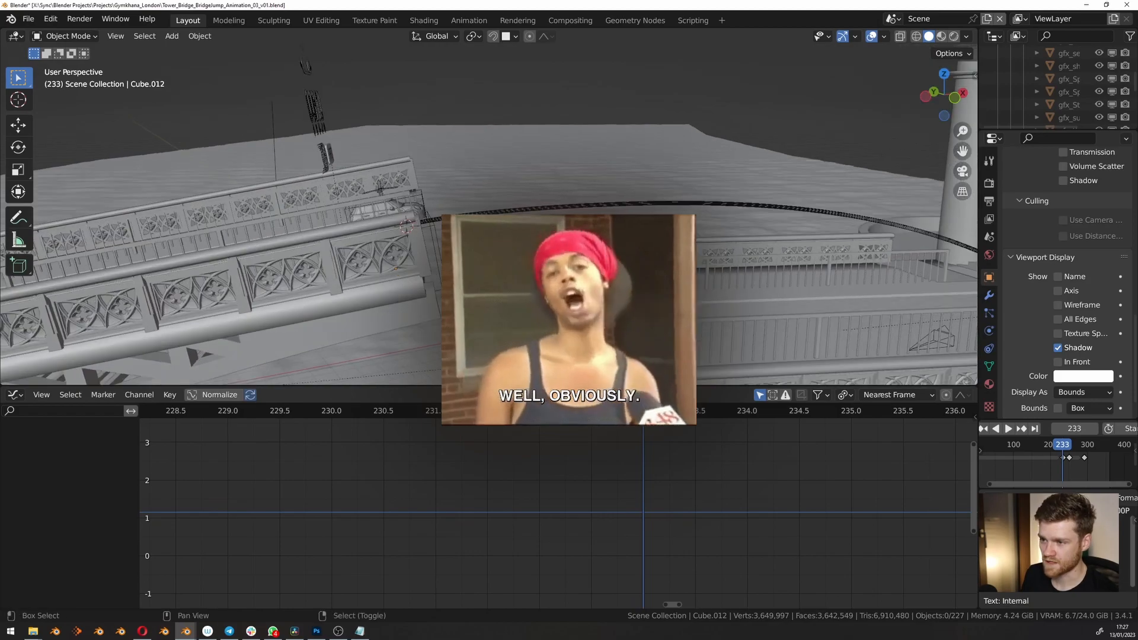
Play the jump from frame 233 and stop at frame 269, looking closely at the car's landing by the far tower.
{"action": "key", "text": "space"}
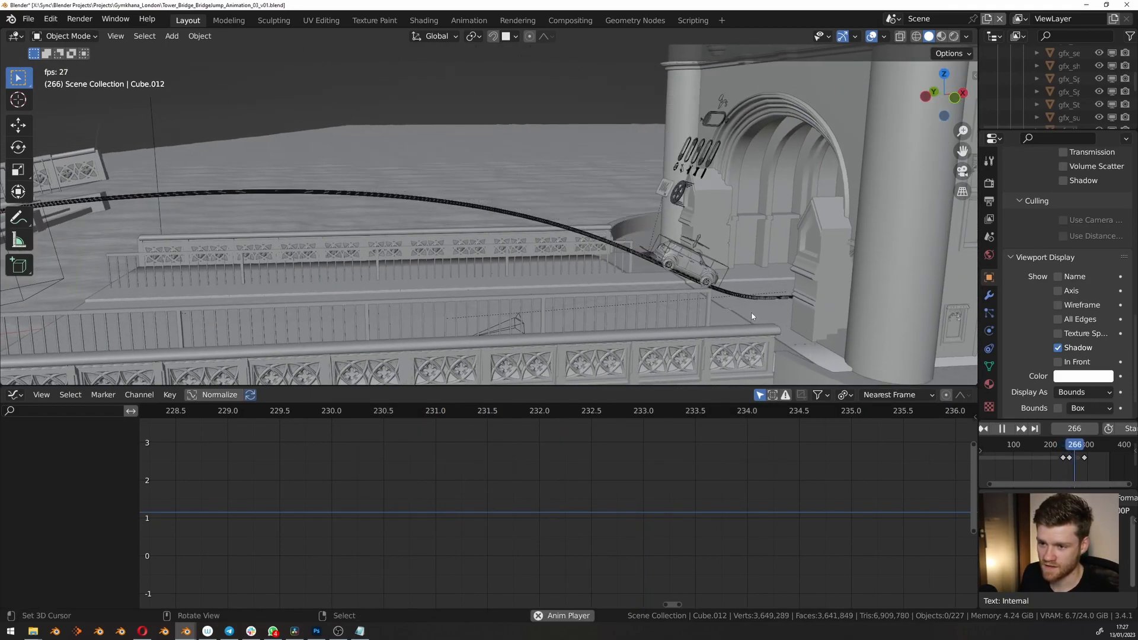
{"action": "key", "text": "space"}
{"action": "scroll", "coordinate": [767, 304], "scroll_direction": "up", "scroll_amount": 5}
{"action": "scroll", "coordinate": [772, 294], "scroll_direction": "down", "scroll_amount": 3}
{"action": "scroll", "coordinate": [688, 132], "scroll_direction": "up", "scroll_amount": 4}
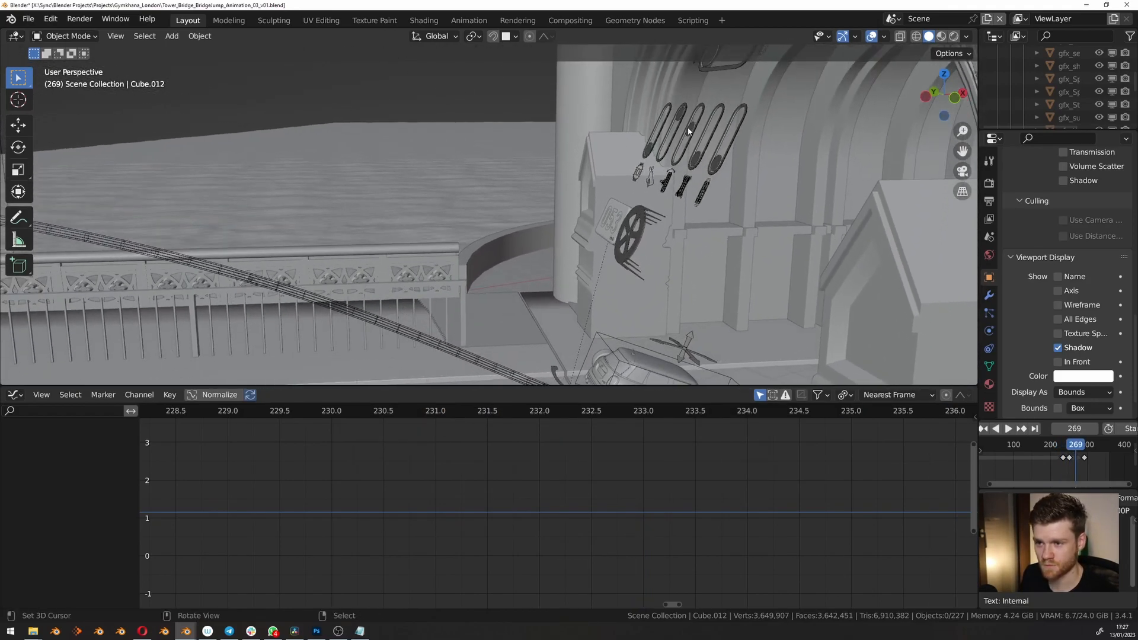
Put the car rig in Pose Mode, select the Switch_Airbourne control and show its transform values.
{"action": "left_click", "coordinate": [689, 132]}
{"action": "key", "text": "ctrl+Tab"}
{"action": "right_click", "coordinate": [679, 113]}
{"action": "key", "text": "n"}
{"action": "middle_click_drag", "start_coordinate": [674, 338], "coordinate": [569, 237], "text": "shift"}
{"action": "middle_click_drag", "start_coordinate": [569, 237], "coordinate": [584, 228]}
Go to frame 268, where the car touches down, and insert a single keyframe on Switch_Airbourne's 1 m Y location.
{"action": "key", "text": "Left"}
{"action": "key", "text": "Left"}
{"action": "key", "text": "Right"}
{"action": "key", "text": "Left"}
{"action": "key", "text": "Right"}
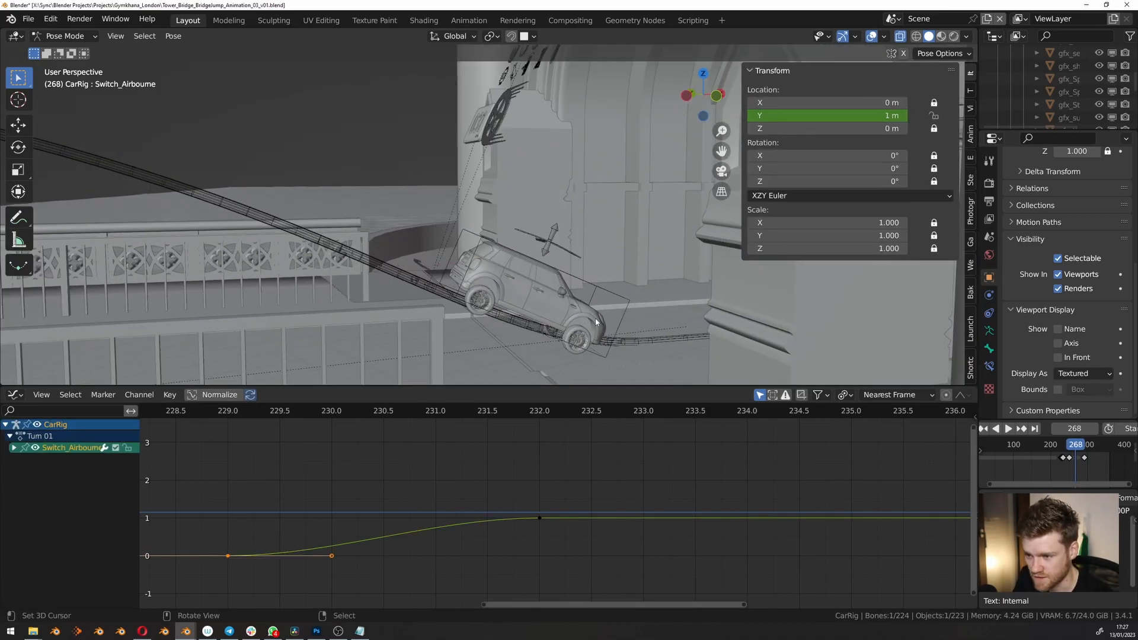
{"action": "right_click", "coordinate": [815, 116]}
{"action": "left_click", "coordinate": [809, 117]}
At frame 271, just after touchdown, lower Switch_Airbourne to 0 m on Y and insert a single keyframe on its Y location.
{"action": "key", "text": "Right"}
{"action": "key", "text": "Right"}
{"action": "key", "text": "Right"}
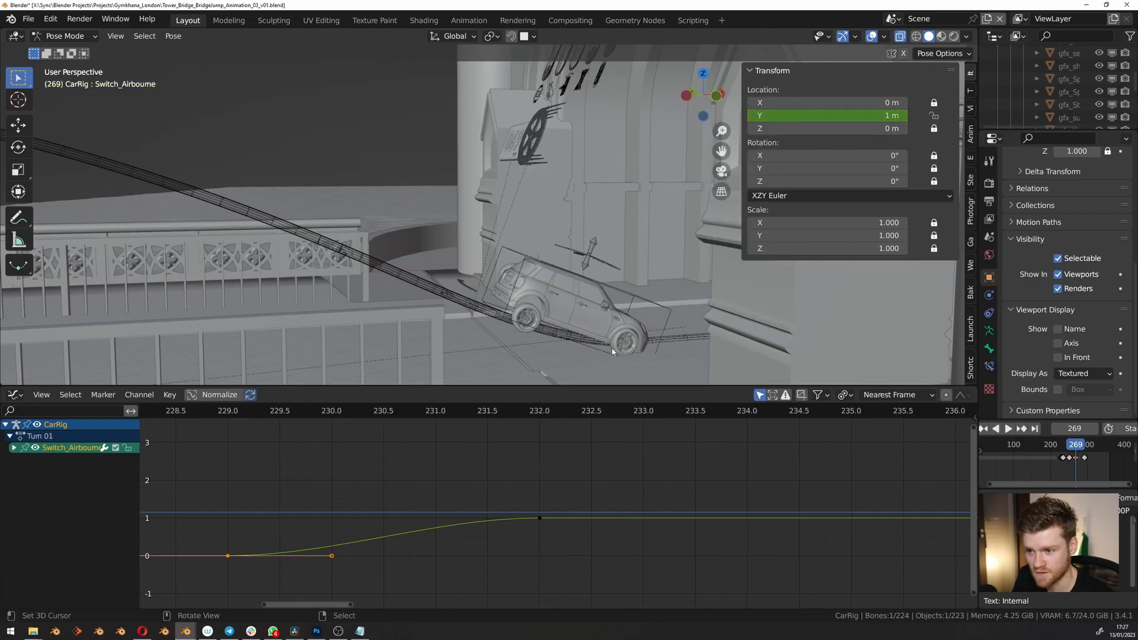
{"action": "middle_click_drag", "start_coordinate": [761, 508], "coordinate": [487, 500]}
{"action": "middle_click_drag", "start_coordinate": [749, 526], "coordinate": [415, 488]}
{"action": "scroll", "coordinate": [415, 488], "scroll_direction": "down", "scroll_amount": 16}
{"action": "middle_click_drag", "start_coordinate": [727, 490], "coordinate": [585, 490]}
{"action": "scroll", "coordinate": [585, 491], "scroll_direction": "up", "scroll_amount": 4}
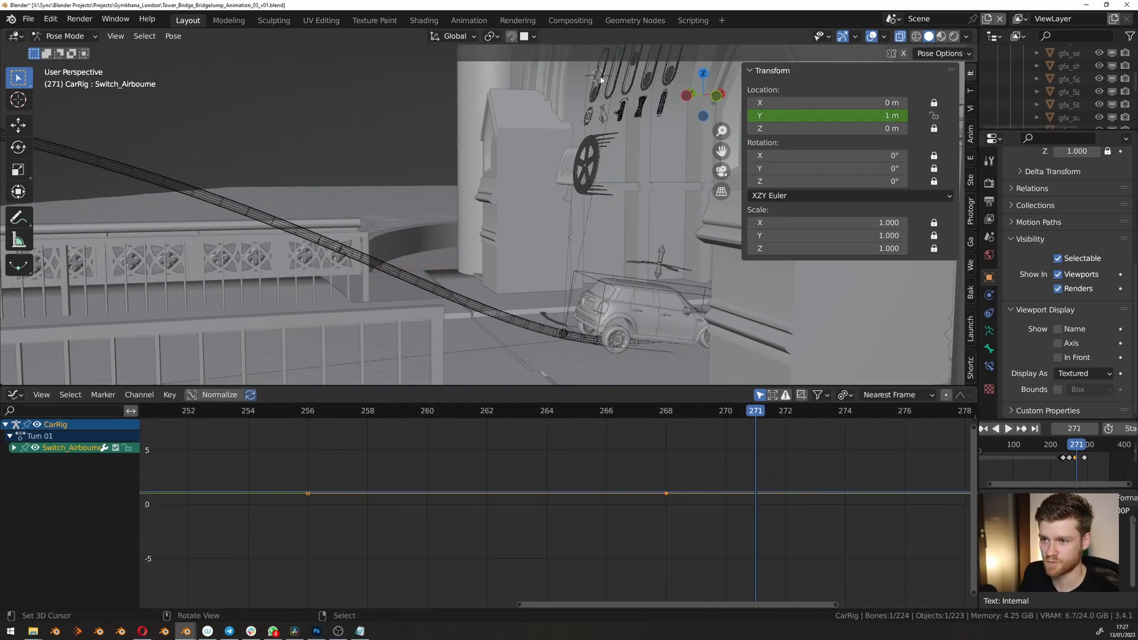
{"action": "middle_click_drag", "start_coordinate": [600, 78], "coordinate": [594, 96], "text": "shift"}
{"action": "key", "text": "g"}
{"action": "left_click", "coordinate": [596, 148]}
{"action": "right_click", "coordinate": [828, 118]}
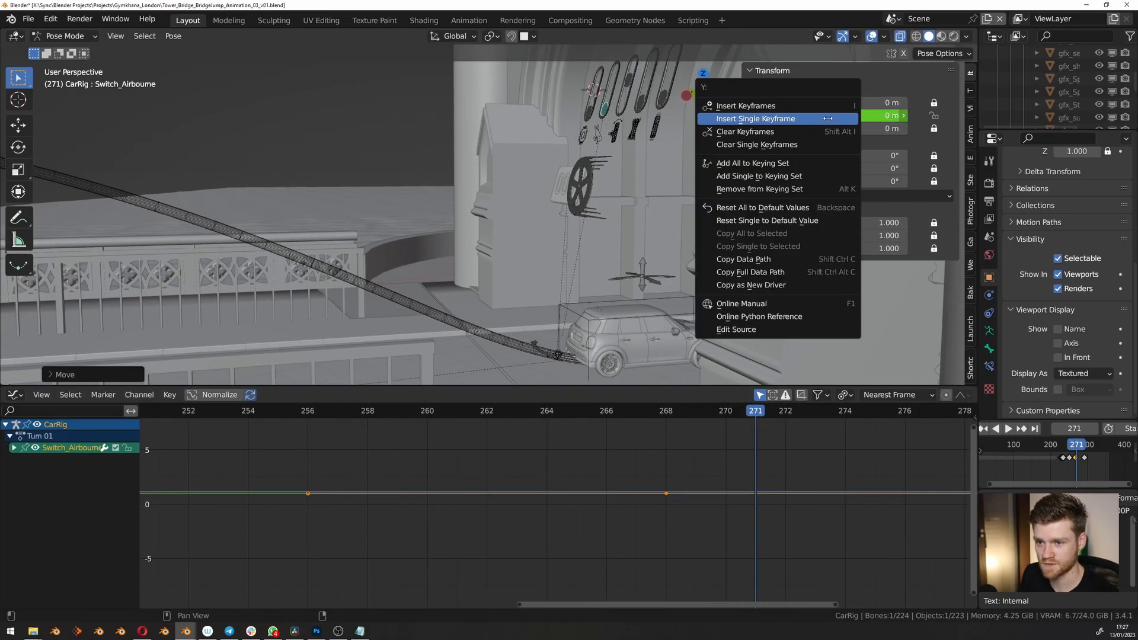
{"action": "left_click", "coordinate": [827, 119]}
{"action": "scroll", "coordinate": [646, 284], "scroll_direction": "down", "scroll_amount": 4}
{"action": "middle_click_drag", "start_coordinate": [628, 308], "coordinate": [646, 361]}
{"action": "scroll", "coordinate": [506, 332], "scroll_direction": "up", "scroll_amount": 4}
{"action": "left_click_drag", "start_coordinate": [727, 465], "coordinate": [802, 562]}
{"action": "scroll", "coordinate": [714, 507], "scroll_direction": "up", "scroll_amount": 2}
{"action": "key", "text": "b"}
{"action": "key", "text": "g"}
{"action": "key", "text": "x"}
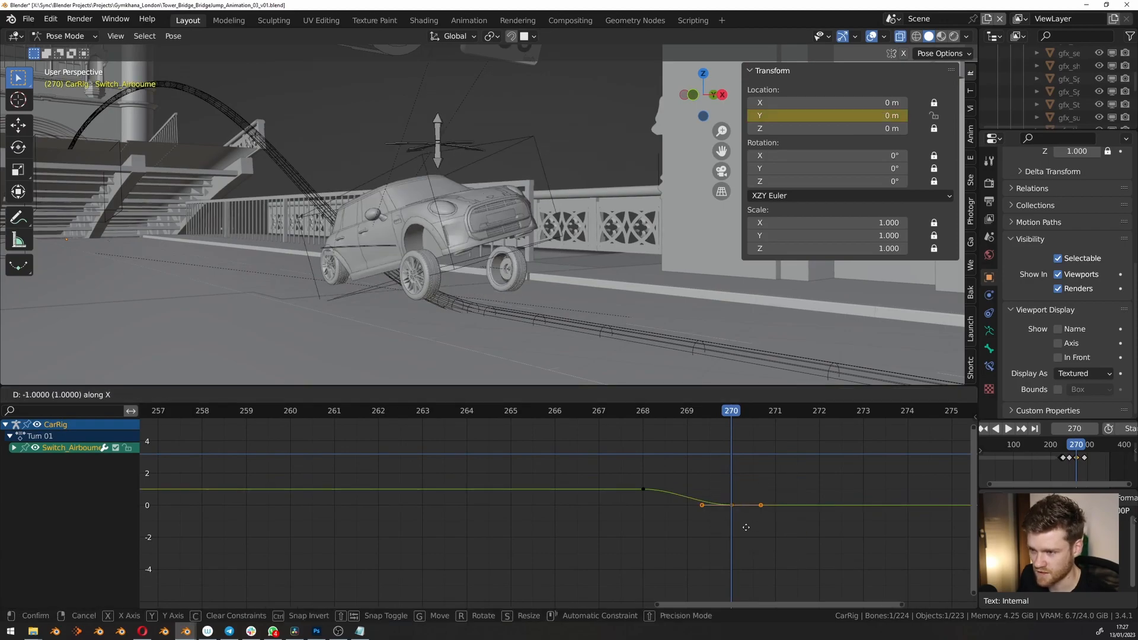
{"action": "right_click", "coordinate": [745, 527]}
Shift both landing keyframes of Switch_Airbourne along the time axis to frames 269 and 272 and play the landing back.
{"action": "key", "text": "b"}
{"action": "left_click_drag", "start_coordinate": [608, 461], "coordinate": [904, 580]}
{"action": "key", "text": "g"}
{"action": "key", "text": "x"}
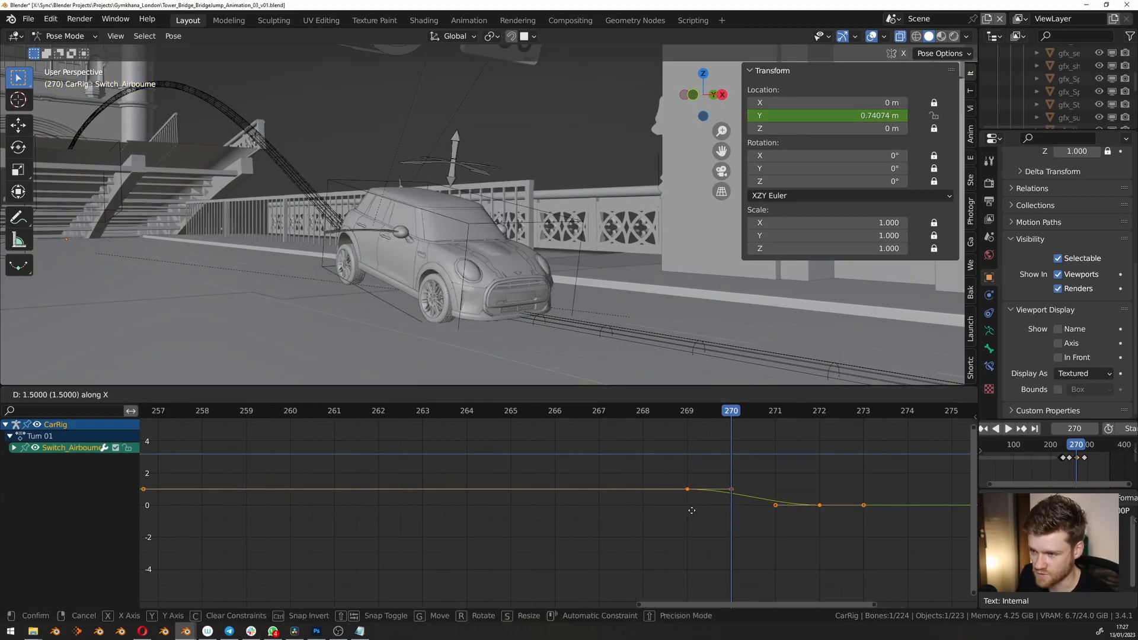
{"action": "left_click", "coordinate": [699, 513]}
{"action": "left_click_drag", "start_coordinate": [738, 518], "coordinate": [511, 506]}
{"action": "key", "text": "g"}
{"action": "key", "text": "x"}
{"action": "left_click", "coordinate": [731, 514]}
{"action": "key", "text": "g"}
{"action": "key", "text": "x"}
{"action": "left_click", "coordinate": [709, 515]}
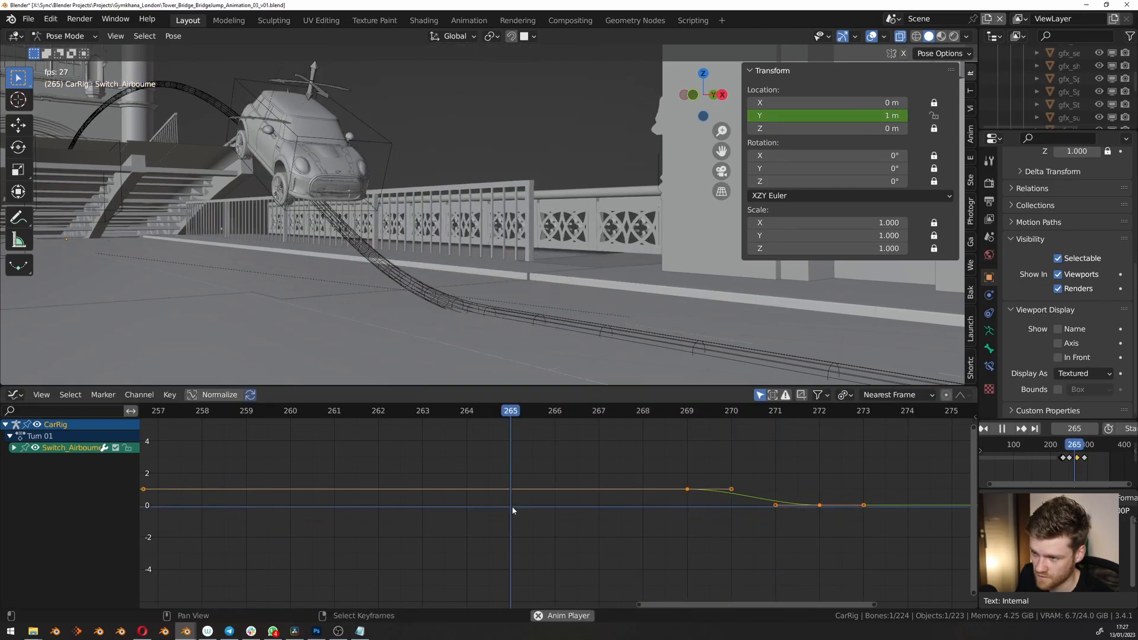
{"action": "key", "text": "space"}
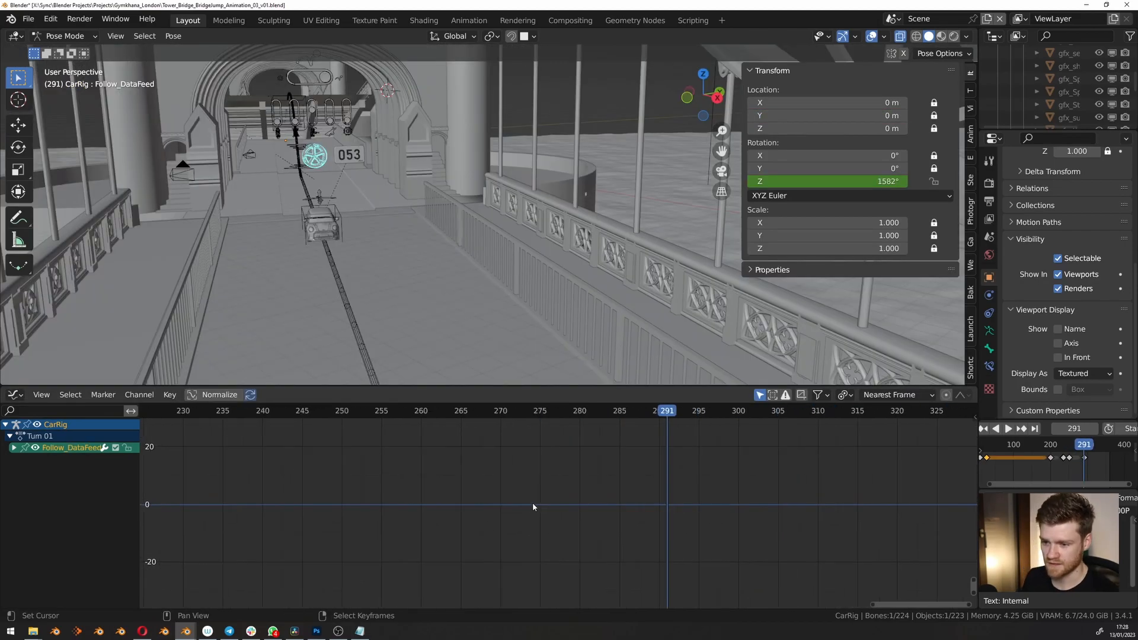
Show the whole Follow_DataFeed rotation curve and insert a keyframe on its Z rotation at frame 269, where the car lands.
{"action": "key", "text": "Home"}
{"action": "scroll", "coordinate": [532, 502], "scroll_direction": "down", "scroll_amount": 12}
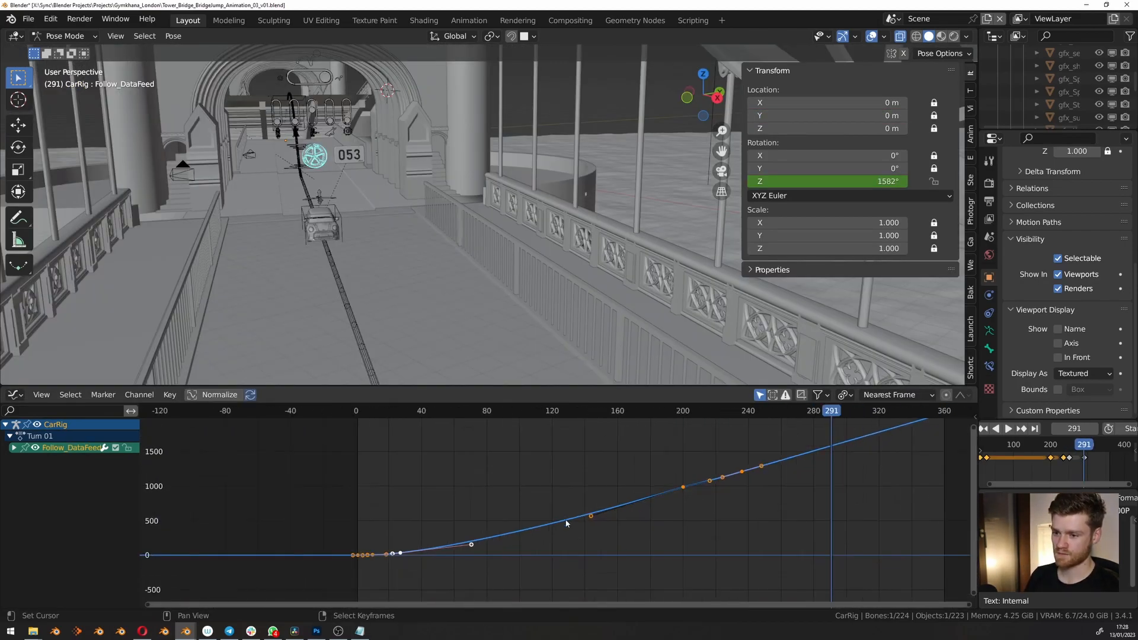
{"action": "middle_click_drag", "start_coordinate": [696, 473], "coordinate": [586, 513]}
{"action": "key", "text": "alt+a"}
{"action": "scroll", "coordinate": [586, 512], "scroll_direction": "up", "scroll_amount": 7}
{"action": "left_click_drag", "start_coordinate": [574, 519], "coordinate": [550, 529]}
{"action": "key", "text": "space"}
{"action": "key", "text": "space"}
{"action": "scroll", "coordinate": [565, 532], "scroll_direction": "up", "scroll_amount": 5}
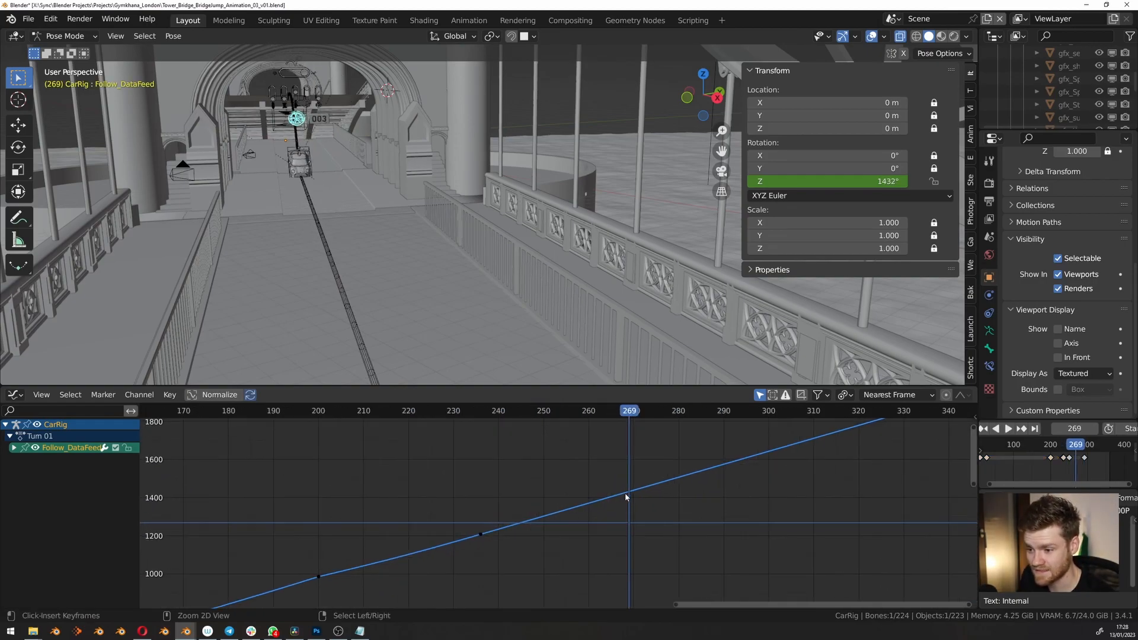
{"action": "right_click", "coordinate": [828, 182]}
{"action": "left_click", "coordinate": [771, 198]}
{"action": "scroll", "coordinate": [646, 479], "scroll_direction": "up", "scroll_amount": 2}
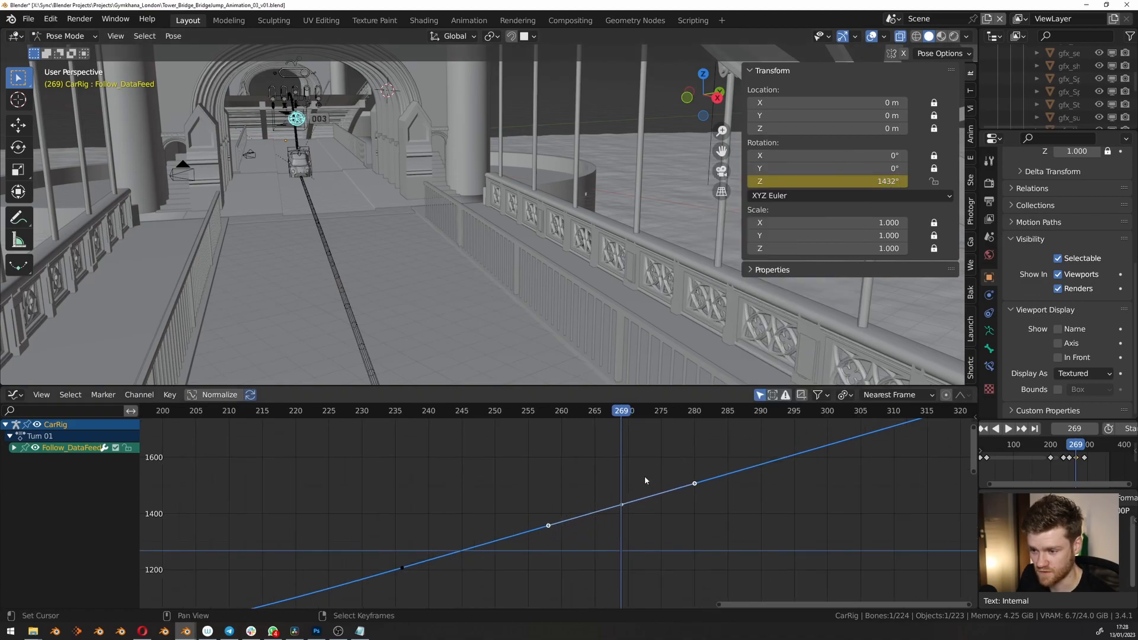
Flatten the handles of the Follow_DataFeed keyframe at frame 303, move it to about frame 322 and play the result.
{"action": "scroll", "coordinate": [777, 507], "scroll_direction": "down", "scroll_amount": 4}
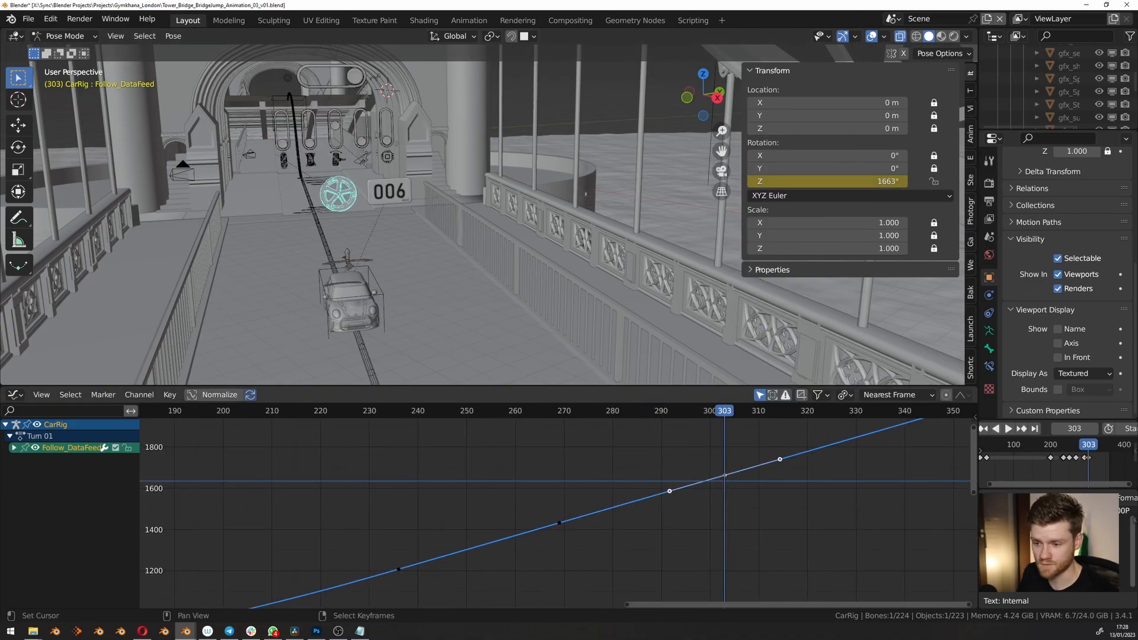
{"action": "key", "text": "s"}
{"action": "key", "text": "y"}
{"action": "key", "text": "0"}
{"action": "key", "text": "Return"}
{"action": "key", "text": "x"}
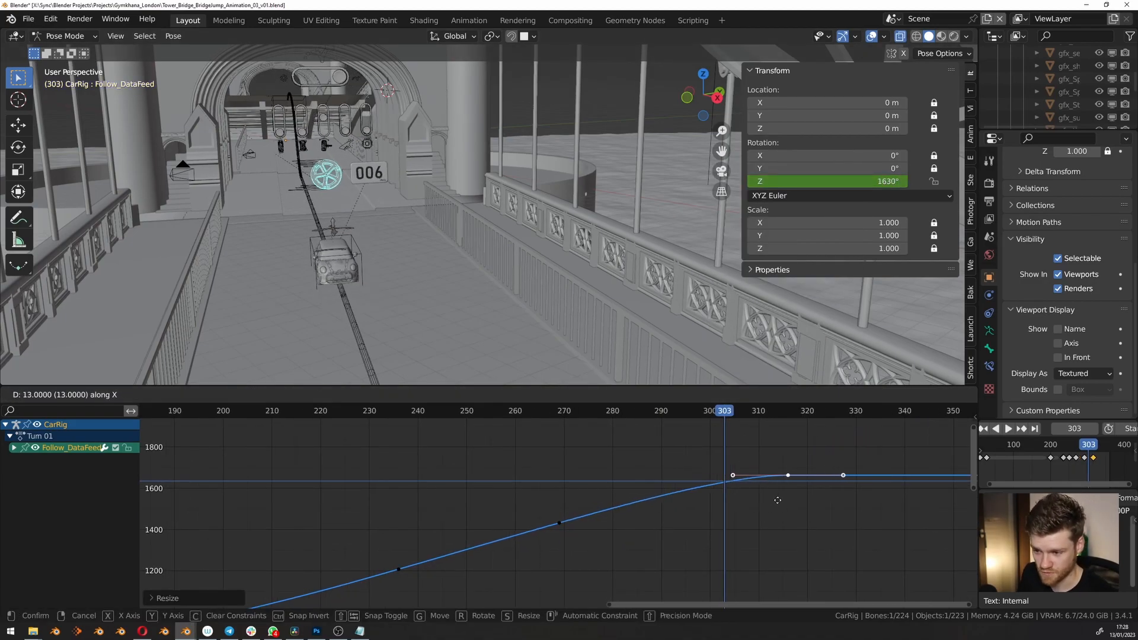
{"action": "left_click", "coordinate": [804, 495]}
{"action": "left_click", "coordinate": [509, 535]}
{"action": "key", "text": "space"}
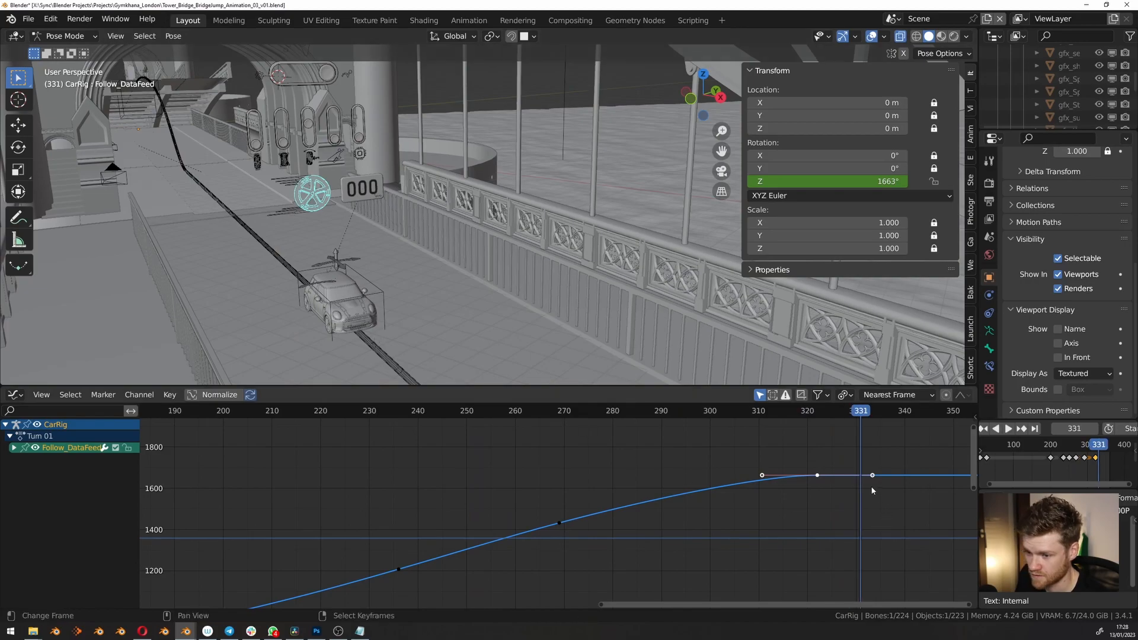
Lengthen the handles of Follow_DataFeed's last keyframe, move it to about frame 324 and play the braking.
{"action": "scroll", "coordinate": [881, 499], "scroll_direction": "up", "scroll_amount": 1}
{"action": "key", "text": "s"}
{"action": "key", "text": "x"}
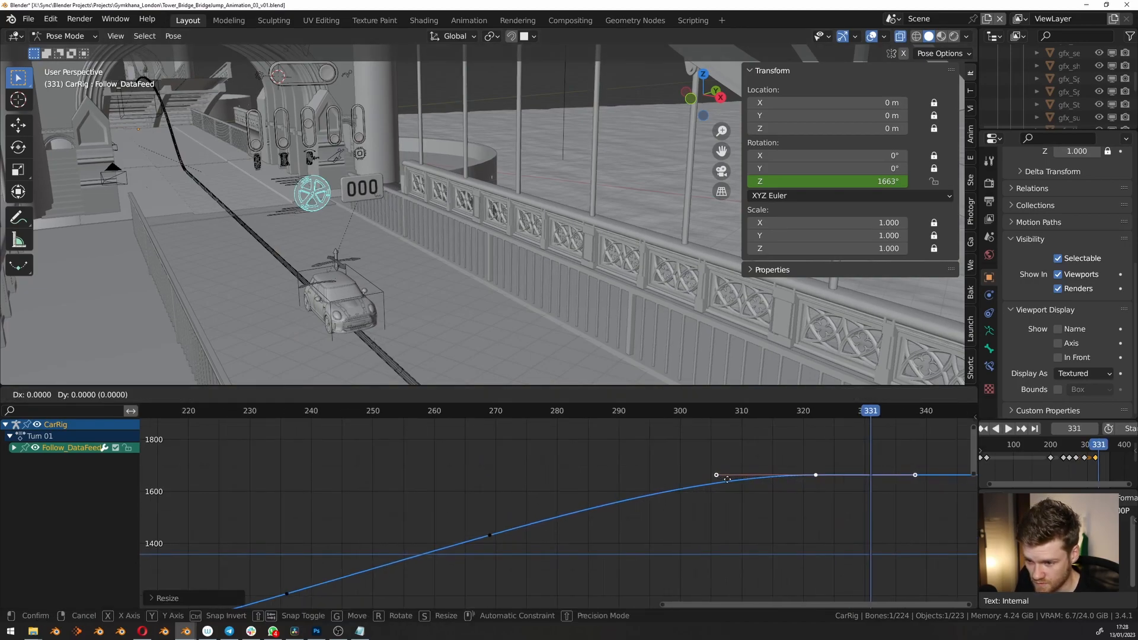
{"action": "left_click", "coordinate": [564, 514]}
{"action": "key", "text": "space"}
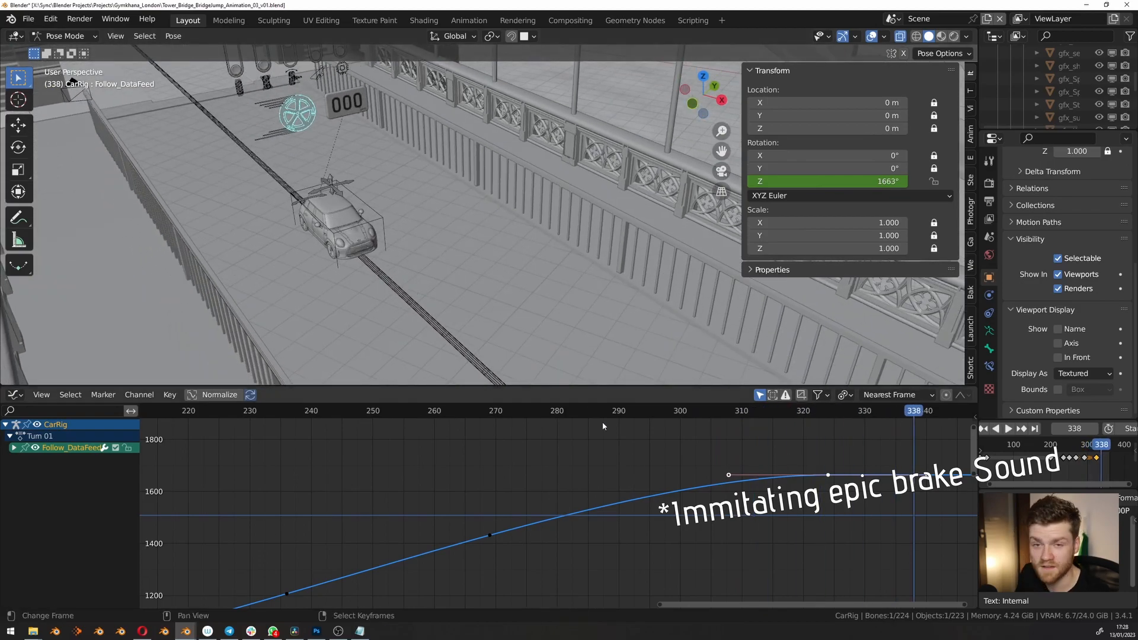
Stretch the last keyframe's handles horizontally to about frames 303 and 345 and replay the car's braking.
{"action": "key", "text": "s"}
{"action": "key", "text": "x"}
{"action": "left_click", "coordinate": [700, 472]}
{"action": "left_click_drag", "start_coordinate": [593, 515], "coordinate": [514, 519]}
{"action": "key", "text": "space"}
{"action": "middle_click_drag", "start_coordinate": [222, 129], "coordinate": [218, 108]}
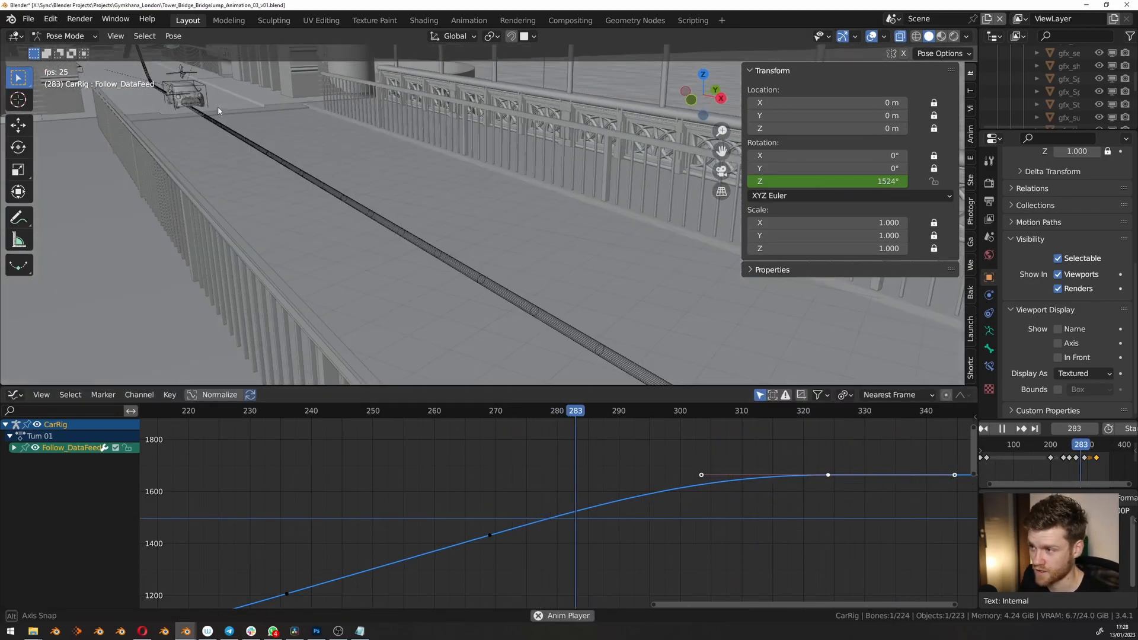
{"action": "key", "text": "space"}
Play the landing and braking again with a closer look at the car as it comes to a stop on the bridge.
{"action": "middle_click_drag", "start_coordinate": [375, 210], "coordinate": [475, 286], "text": "shift"}
{"action": "scroll", "coordinate": [479, 297], "scroll_direction": "up", "scroll_amount": 4}
{"action": "left_click", "coordinate": [493, 509]}
{"action": "key", "text": "space"}
{"action": "middle_click_drag", "start_coordinate": [343, 250], "coordinate": [341, 249]}
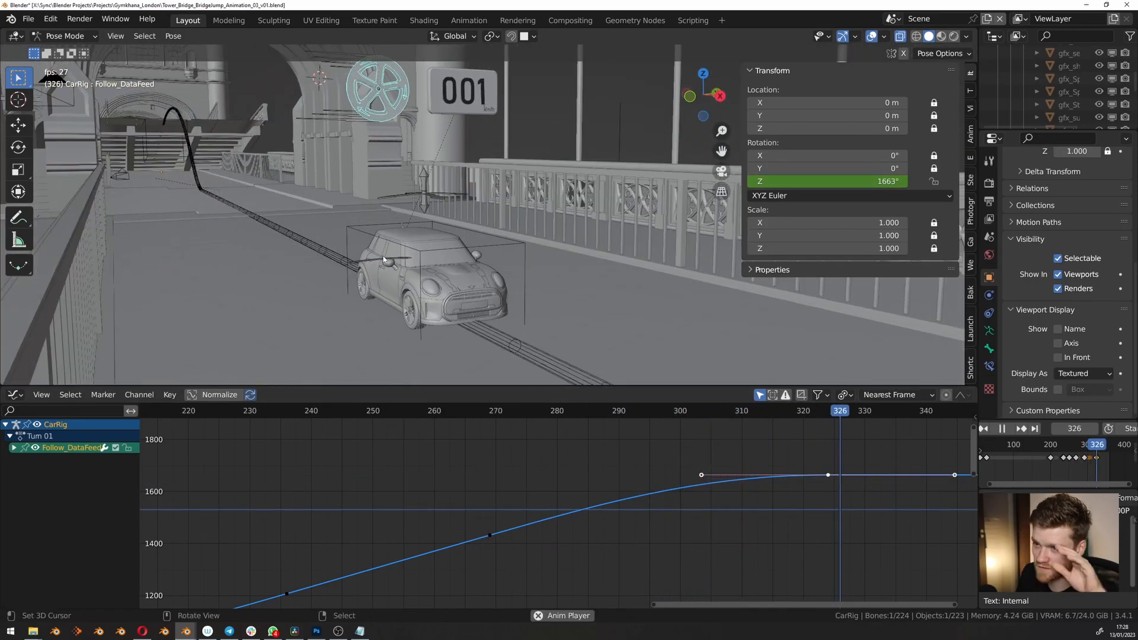
{"action": "middle_click_drag", "start_coordinate": [384, 259], "coordinate": [390, 300]}
{"action": "scroll", "coordinate": [390, 301], "scroll_direction": "down", "scroll_amount": 5}
{"action": "middle_click_drag", "start_coordinate": [411, 207], "coordinate": [451, 273], "text": "shift"}
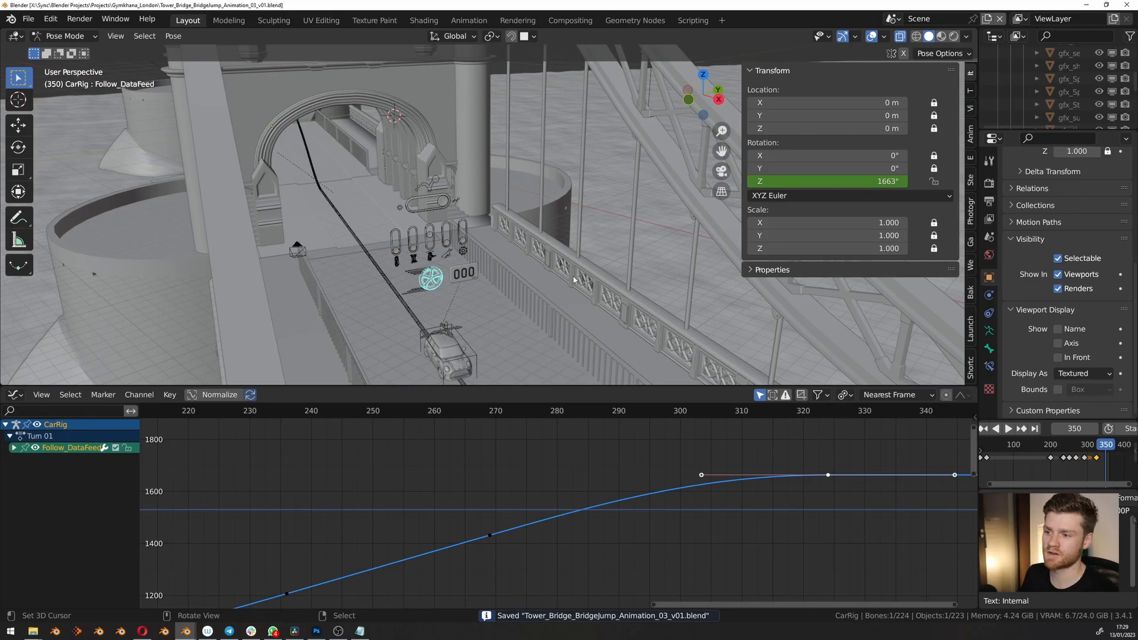
Return to Object Mode, go to frame 228 just before takeoff and make it the start of the playback range.
{"action": "middle_click_drag", "start_coordinate": [572, 279], "coordinate": [596, 284]}
{"action": "key", "text": "ctrl+Tab"}
{"action": "scroll", "coordinate": [809, 502], "scroll_direction": "down", "scroll_amount": 6}
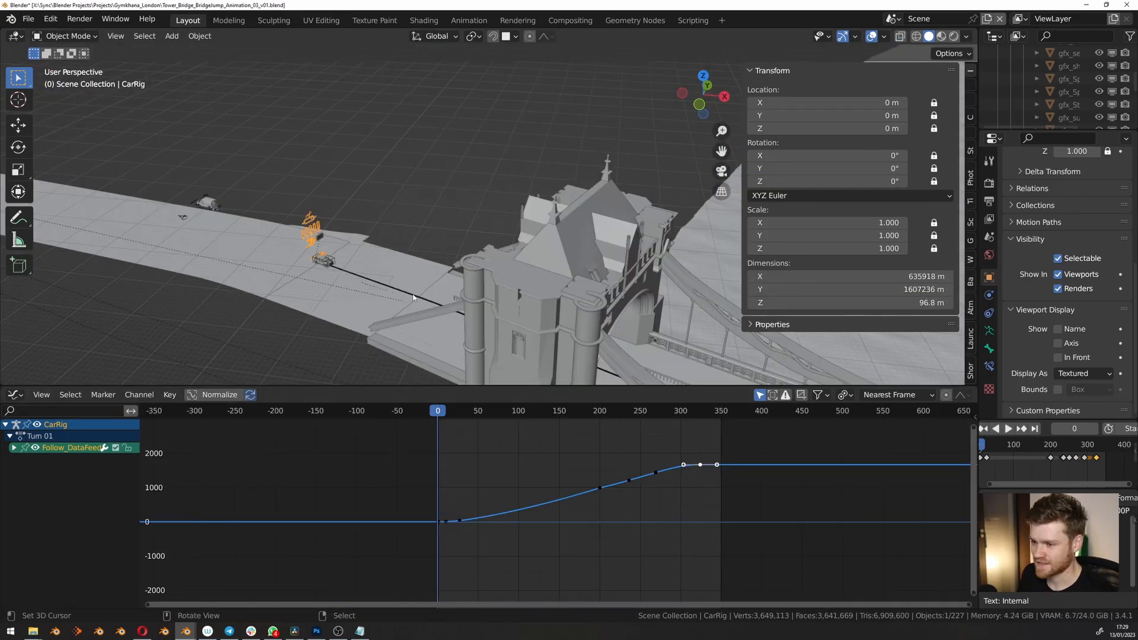
{"action": "middle_click_drag", "start_coordinate": [414, 297], "coordinate": [47, 184], "text": "shift"}
{"action": "scroll", "coordinate": [428, 257], "scroll_direction": "up", "scroll_amount": 3}
{"action": "middle_click_drag", "start_coordinate": [428, 258], "coordinate": [458, 239]}
{"action": "scroll", "coordinate": [458, 239], "scroll_direction": "up", "scroll_amount": 2}
{"action": "left_click_drag", "start_coordinate": [586, 488], "coordinate": [623, 457]}
{"action": "left_click", "coordinate": [594, 489]}
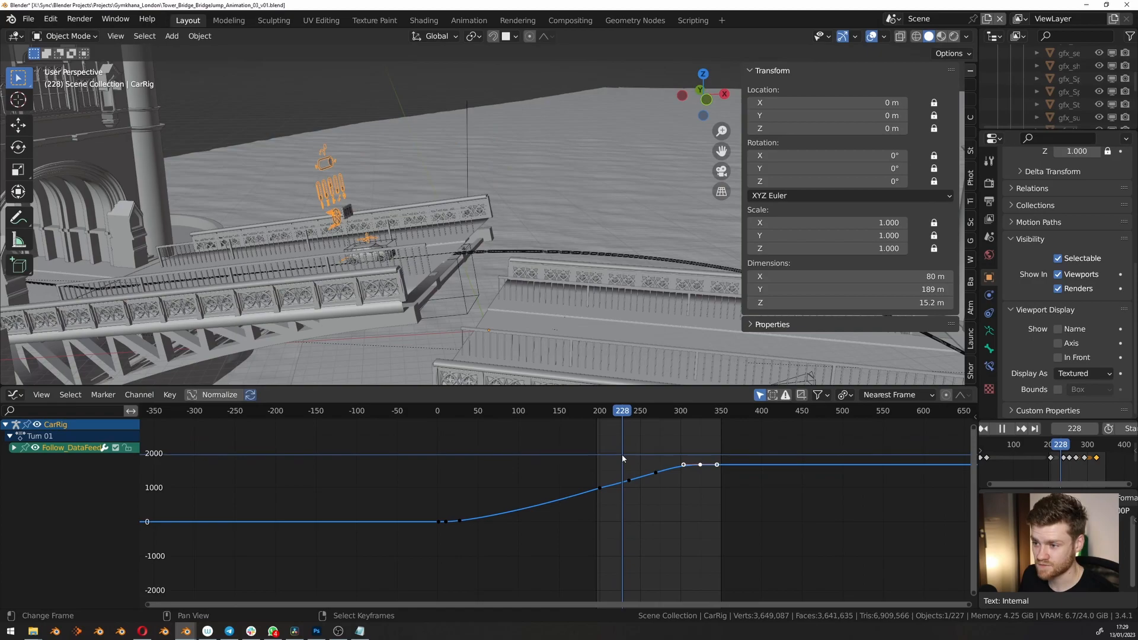
{"action": "key", "text": "ctrl+Home"}
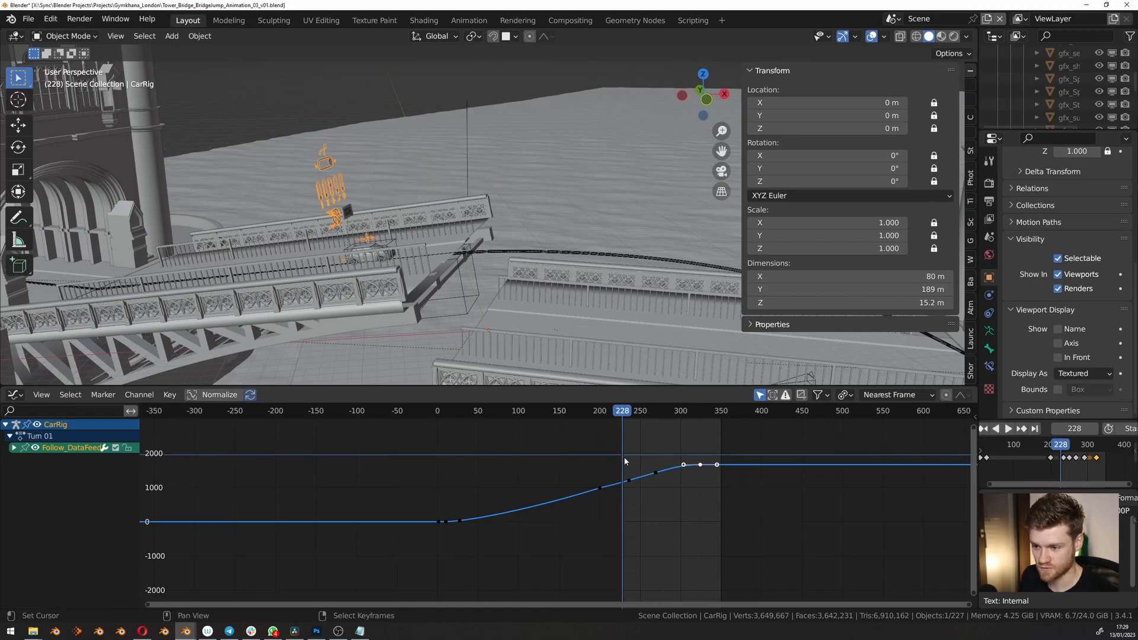
Play the jump through to frame 289 beyond the far tower and make it the end of the playback range.
{"action": "key", "text": "space"}
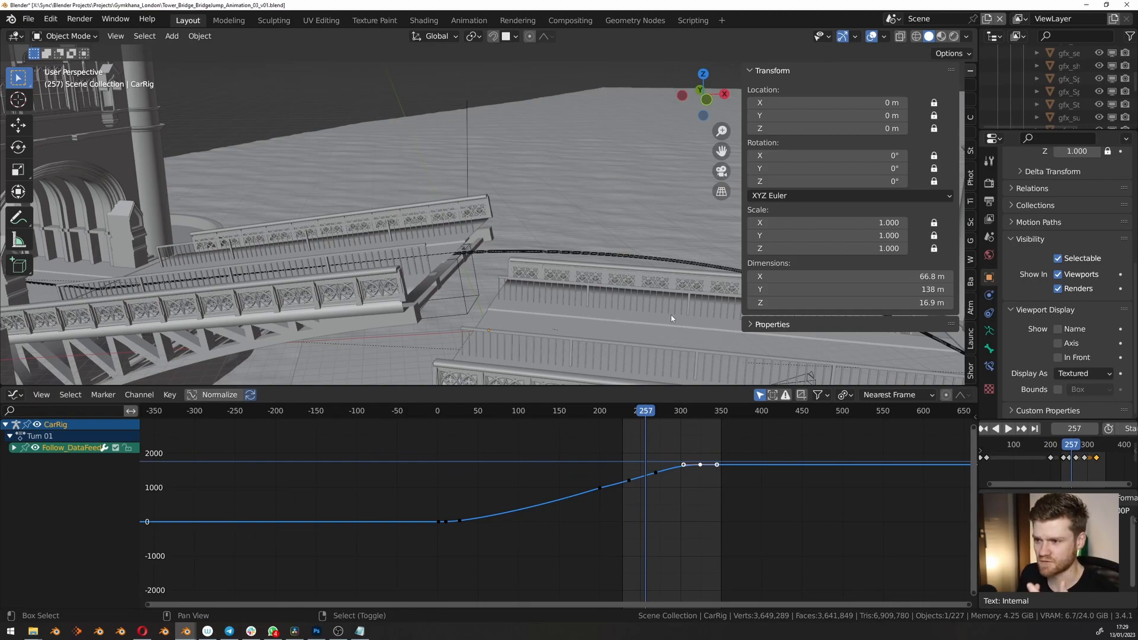
{"action": "middle_click_drag", "start_coordinate": [671, 314], "coordinate": [400, 279], "text": "shift"}
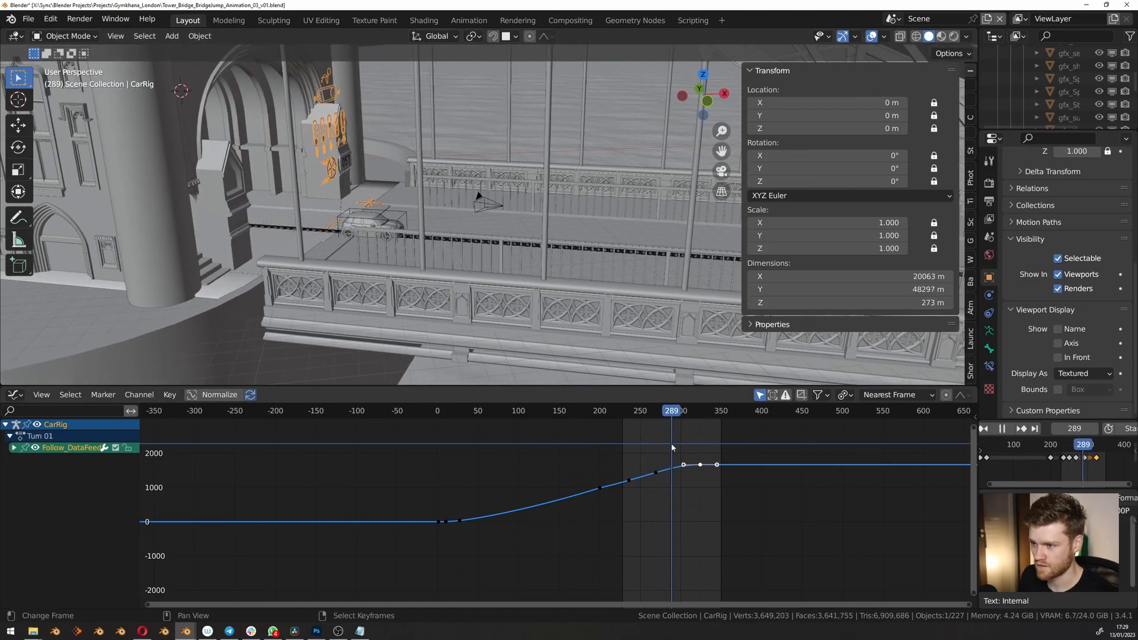
{"action": "key", "text": "ctrl+End"}
{"action": "middle_click_drag", "start_coordinate": [447, 301], "coordinate": [404, 295]}
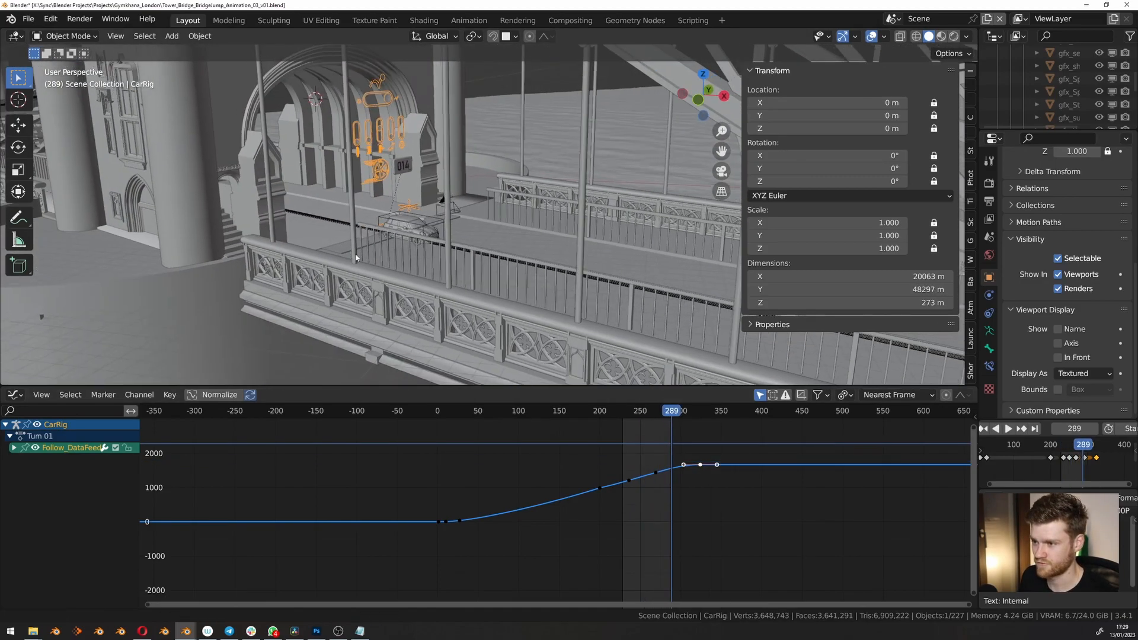
{"action": "scroll", "coordinate": [285, 234], "scroll_direction": "up", "scroll_amount": 5}
{"action": "middle_click_drag", "start_coordinate": [278, 231], "coordinate": [368, 268], "text": "shift"}
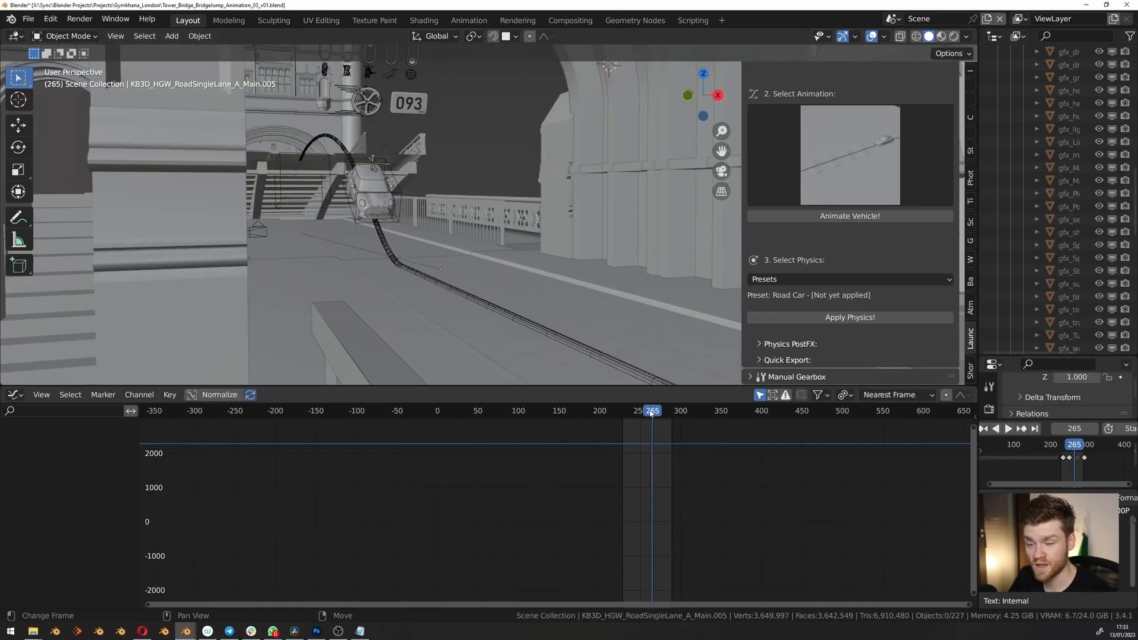
Scrub the jump to frame 250 and expand the Advanced Animation settings in the Manual Gearbox.
{"action": "left_click", "coordinate": [617, 417]}
{"action": "left_click_drag", "start_coordinate": [624, 415], "coordinate": [640, 415]}
{"action": "left_click", "coordinate": [791, 377]}
{"action": "scroll", "coordinate": [797, 344], "scroll_direction": "down", "scroll_amount": 5}
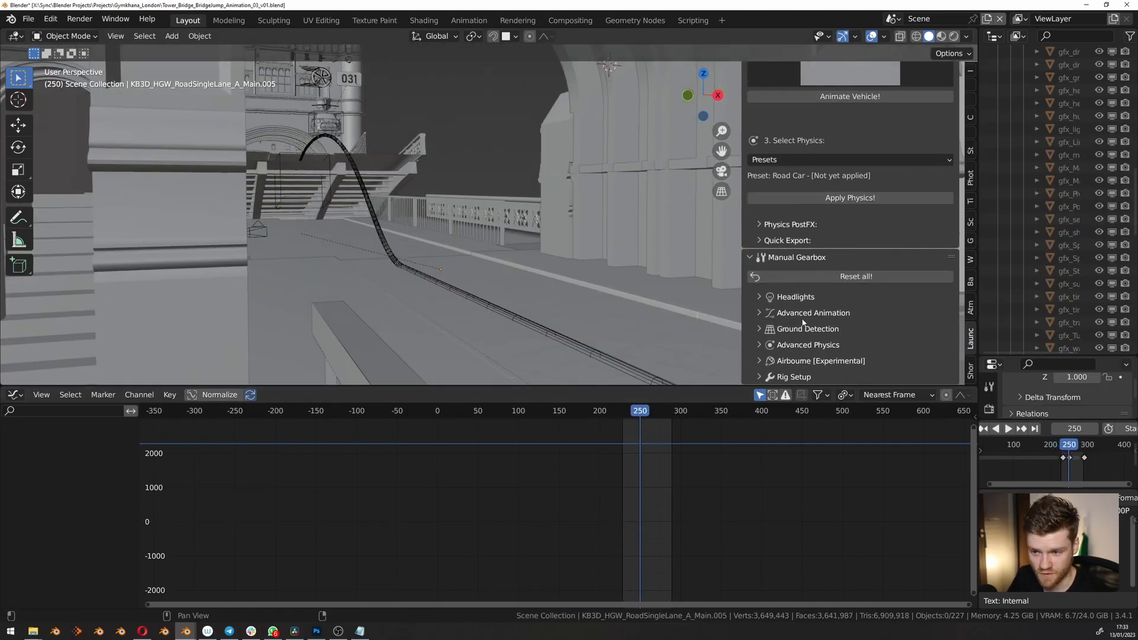
{"action": "left_click", "coordinate": [798, 316]}
{"action": "scroll", "coordinate": [799, 316], "scroll_direction": "down", "scroll_amount": 2}
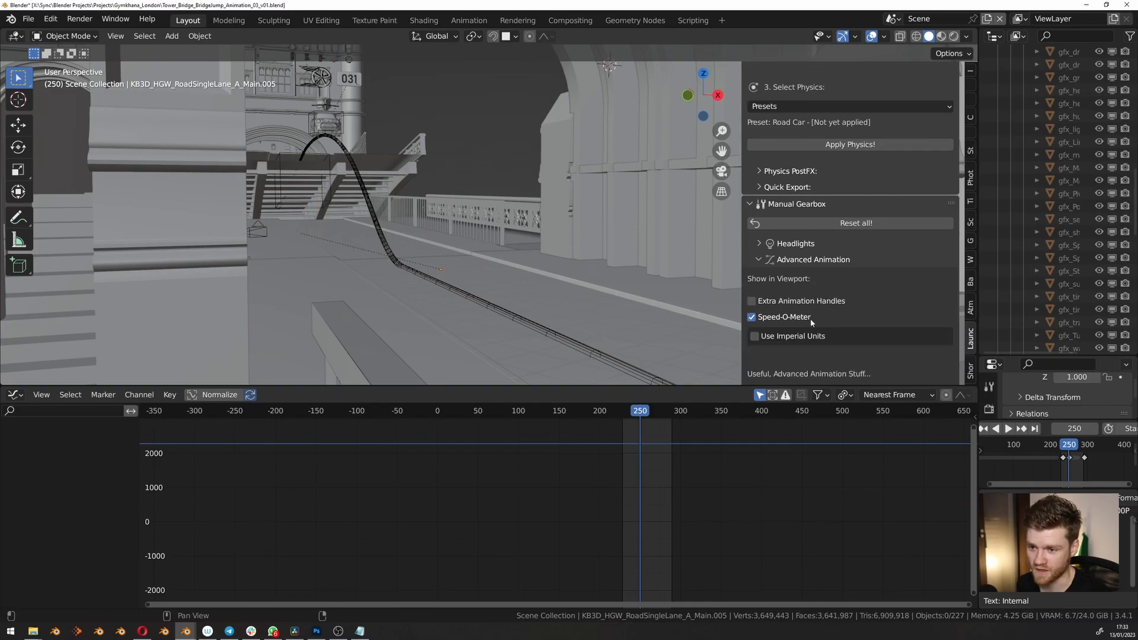
Choose the Road Car physics preset, apply the physics and check the landing around frame 278.
{"action": "scroll", "coordinate": [801, 236], "scroll_direction": "up", "scroll_amount": 7}
{"action": "left_click", "coordinate": [799, 285]}
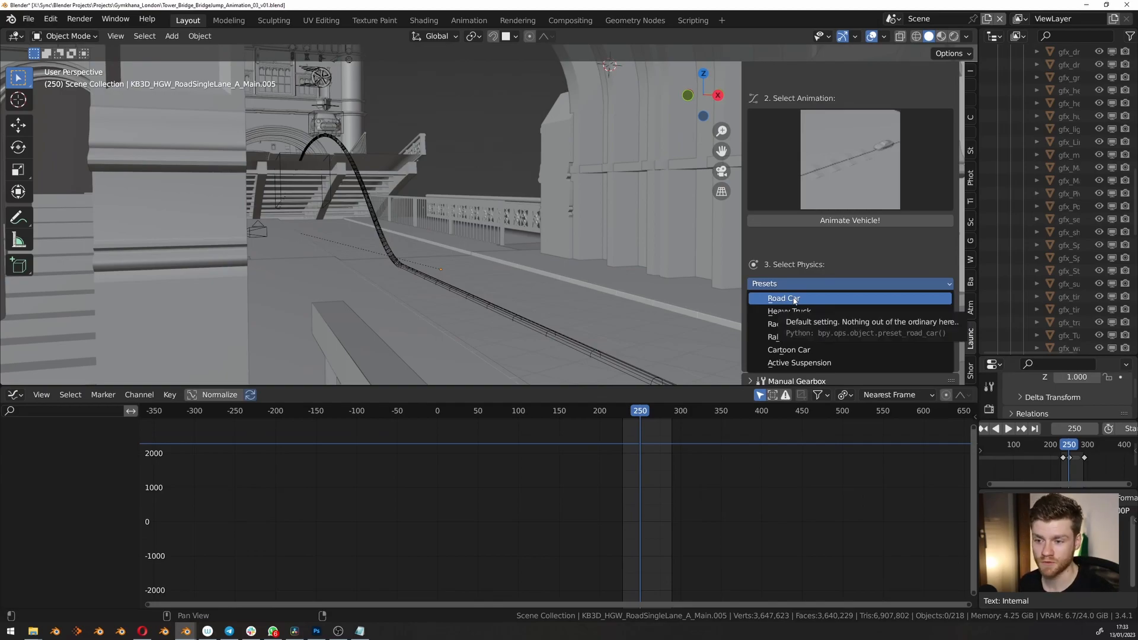
{"action": "left_click", "coordinate": [795, 300]}
{"action": "left_click", "coordinate": [804, 321]}
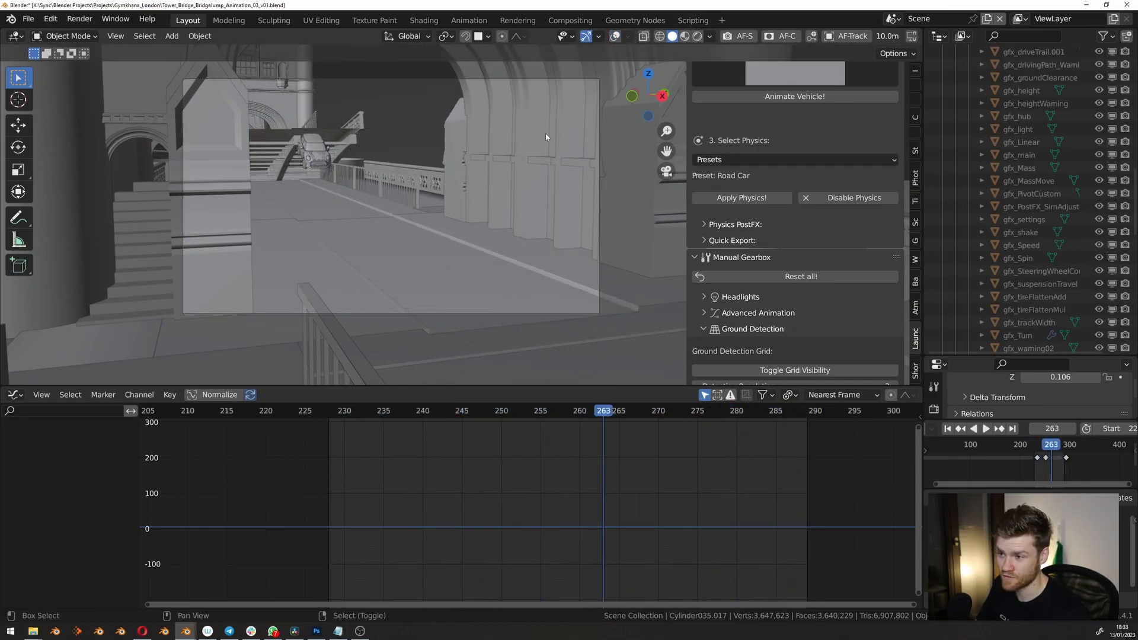
{"action": "key", "text": "Escape"}
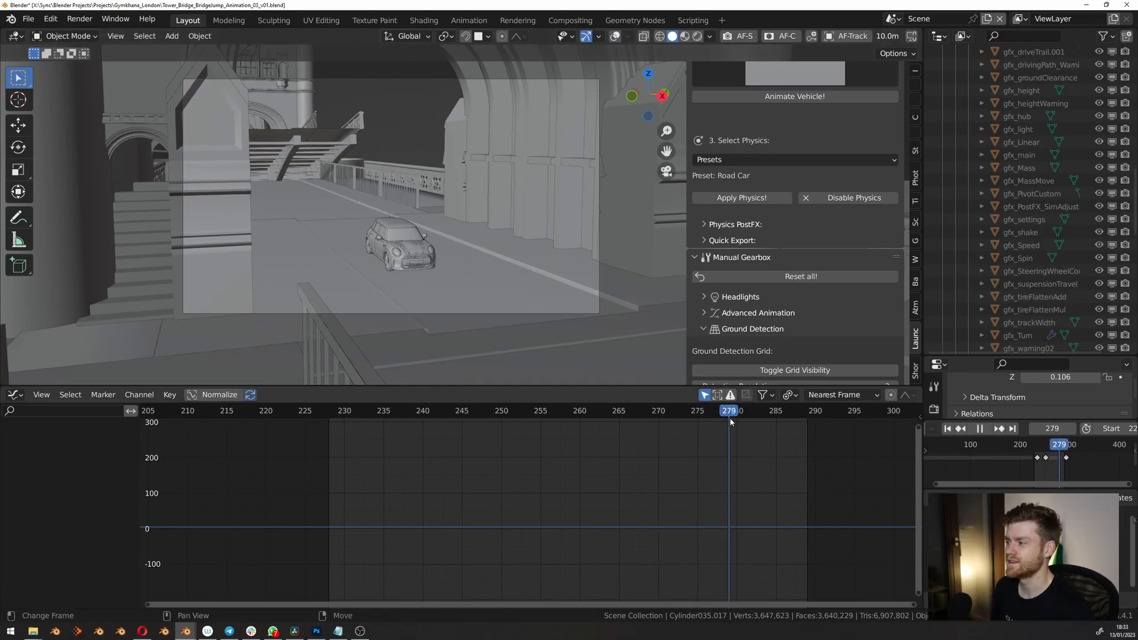
{"action": "left_click_drag", "start_coordinate": [737, 422], "coordinate": [721, 431]}
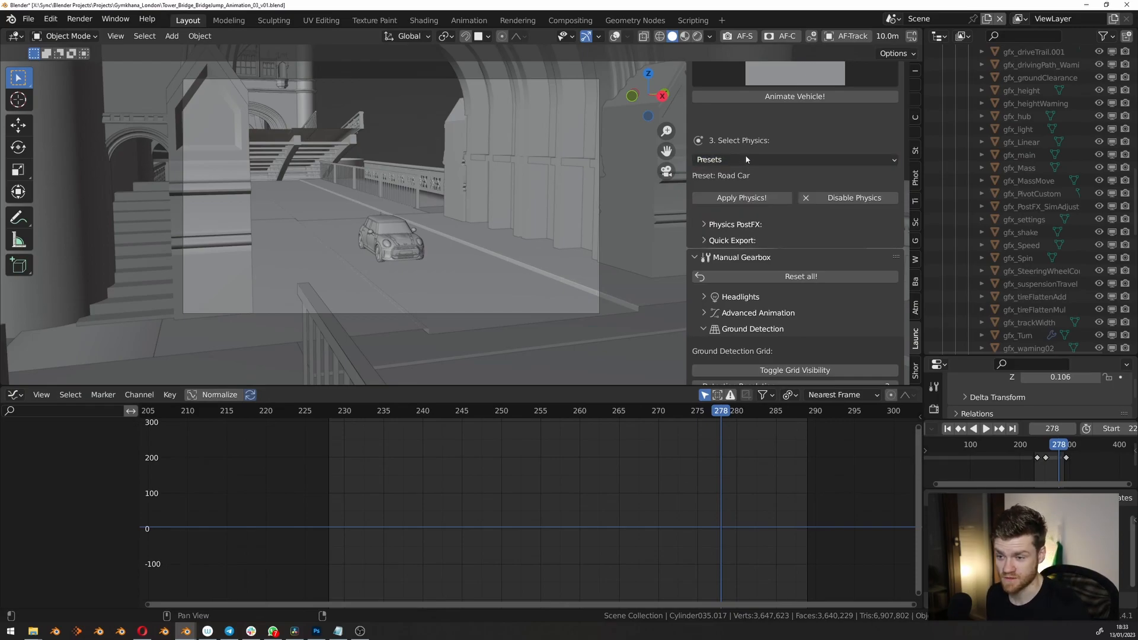
Enable the Physics Settings Sliders in Advanced Physics and set the Vehicle Mass to 900 kg.
{"action": "left_click", "coordinate": [751, 331]}
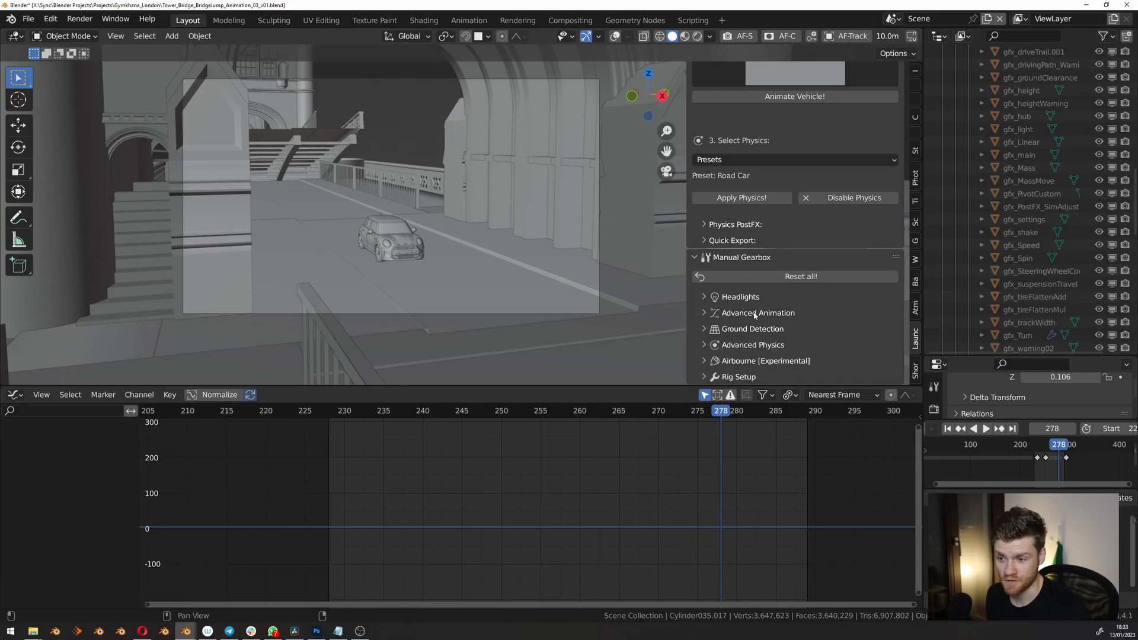
{"action": "left_click", "coordinate": [741, 346]}
{"action": "scroll", "coordinate": [748, 308], "scroll_direction": "down", "scroll_amount": 5}
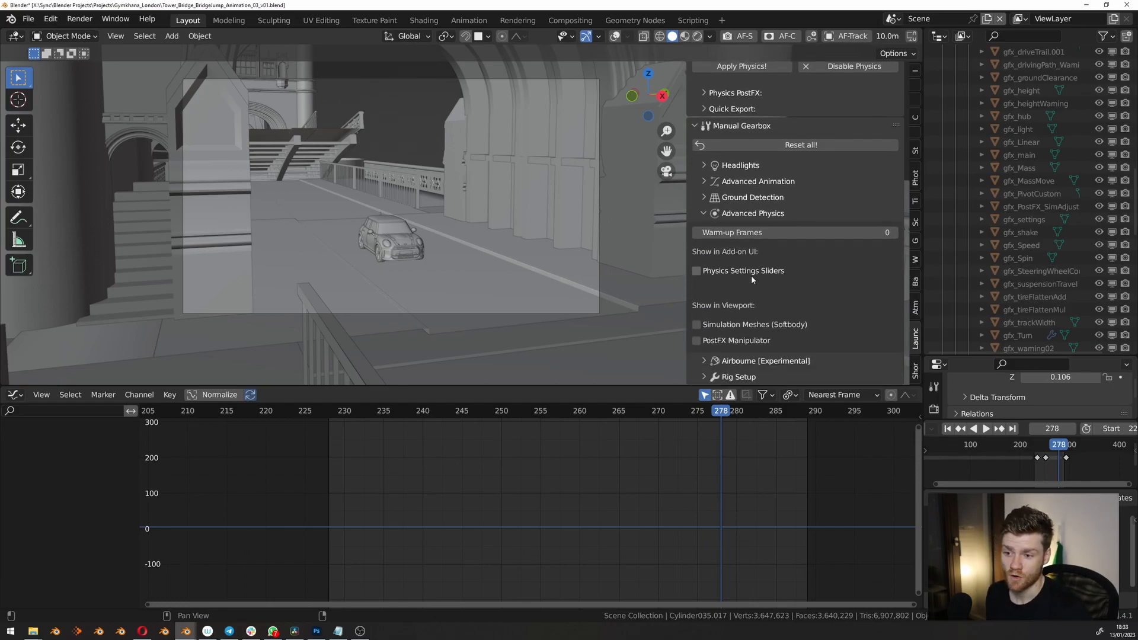
{"action": "scroll", "coordinate": [734, 273], "scroll_direction": "up", "scroll_amount": 7}
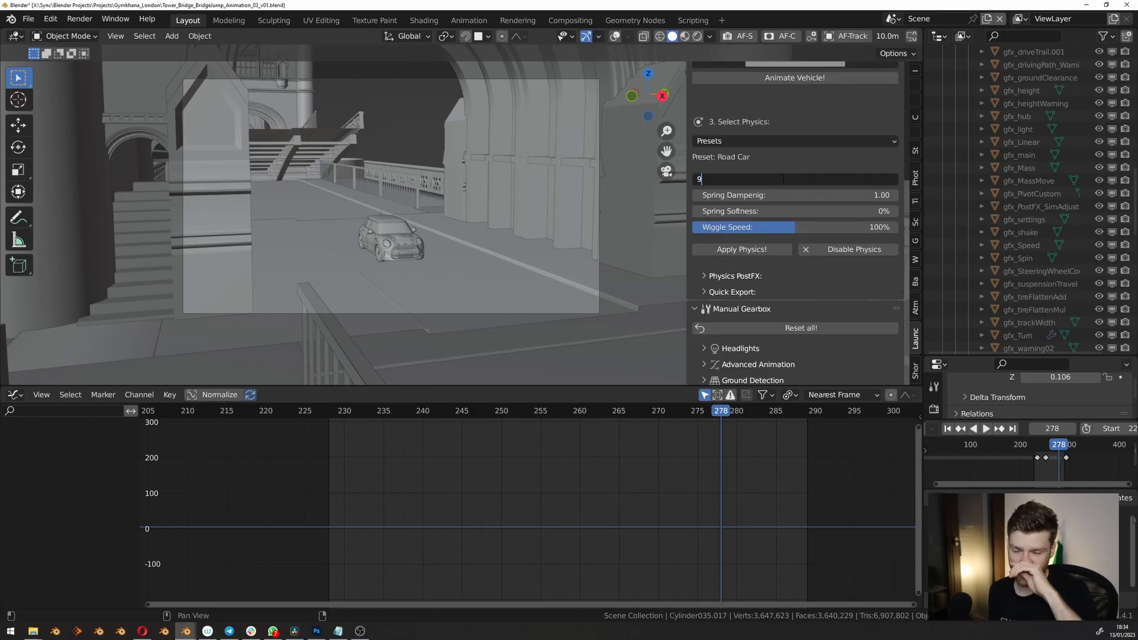
{"action": "key", "text": "Return"}
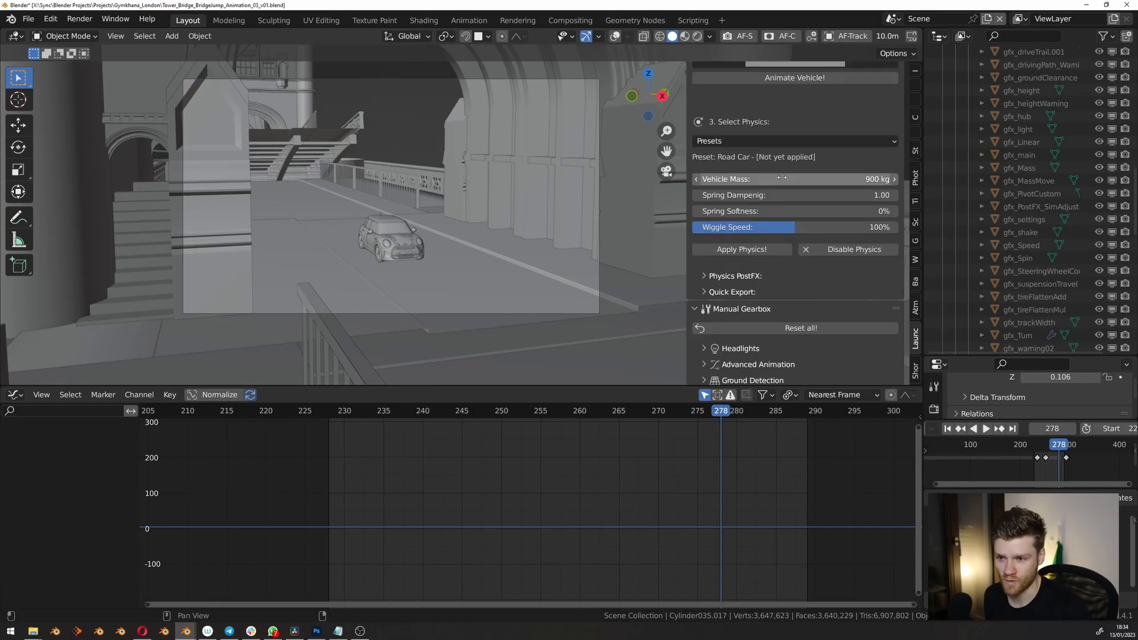
Set the Wiggle Speed to 95%, apply the physics and play the jump back from frame 241.
{"action": "left_click", "coordinate": [781, 227]}
{"action": "type", "text": "95"}
{"action": "key", "text": "Return"}
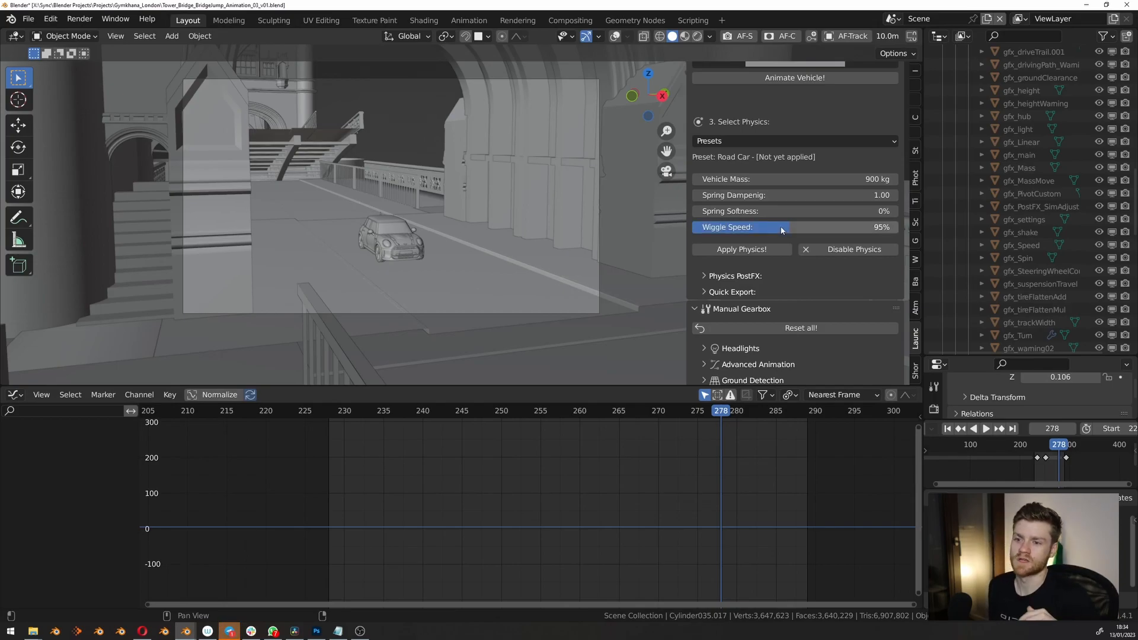
{"action": "left_click", "coordinate": [742, 249]}
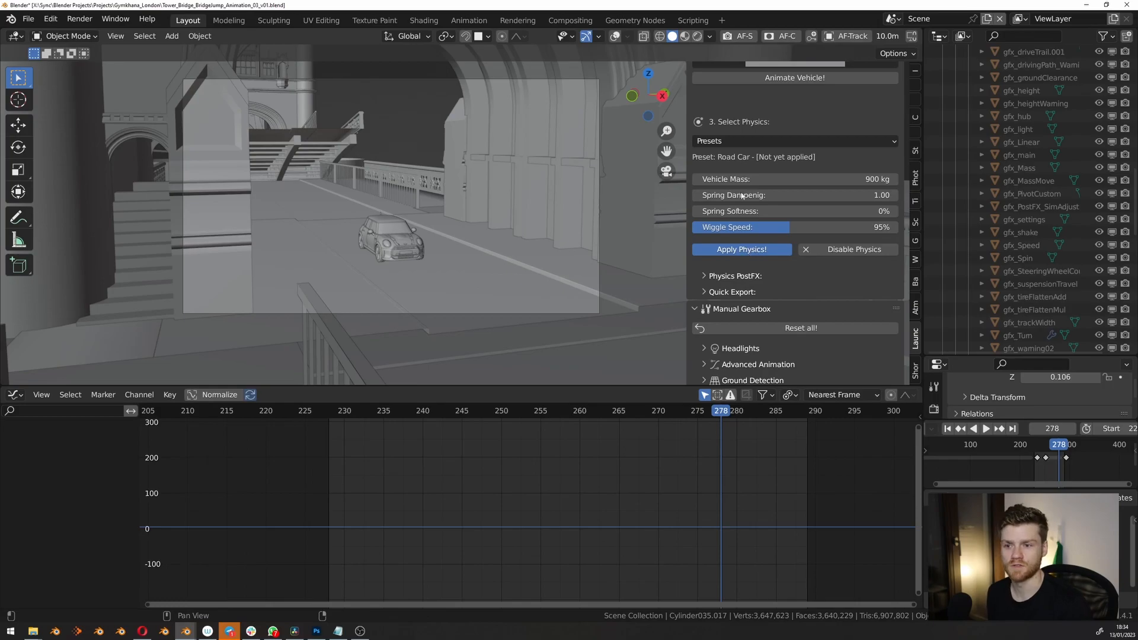
{"action": "left_click_drag", "start_coordinate": [720, 412], "coordinate": [433, 437]}
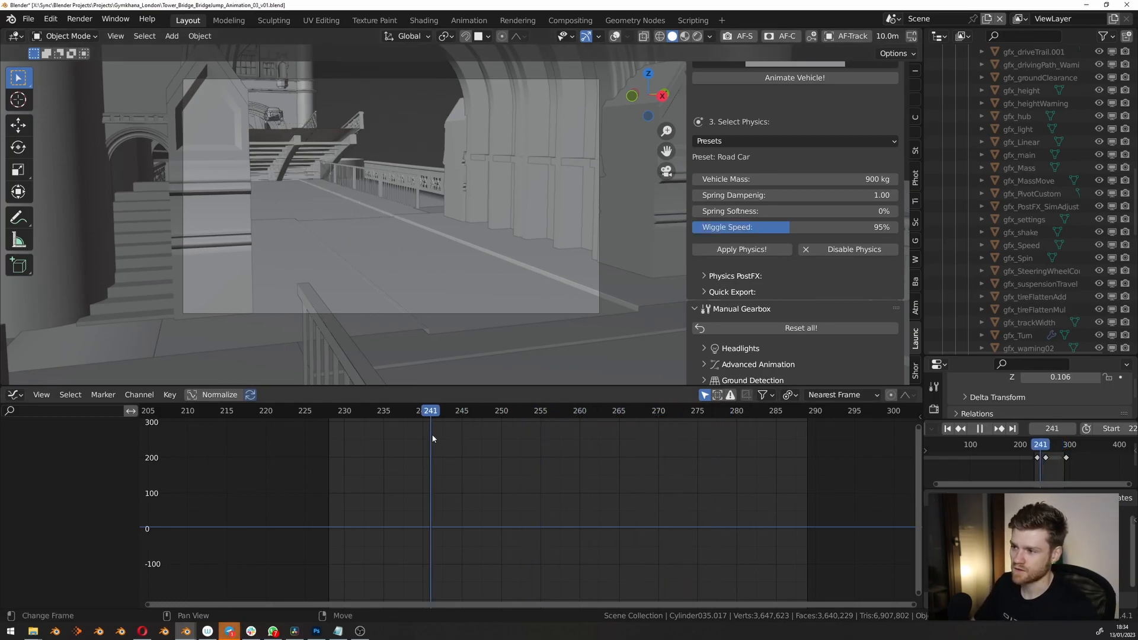
{"action": "key", "text": "space"}
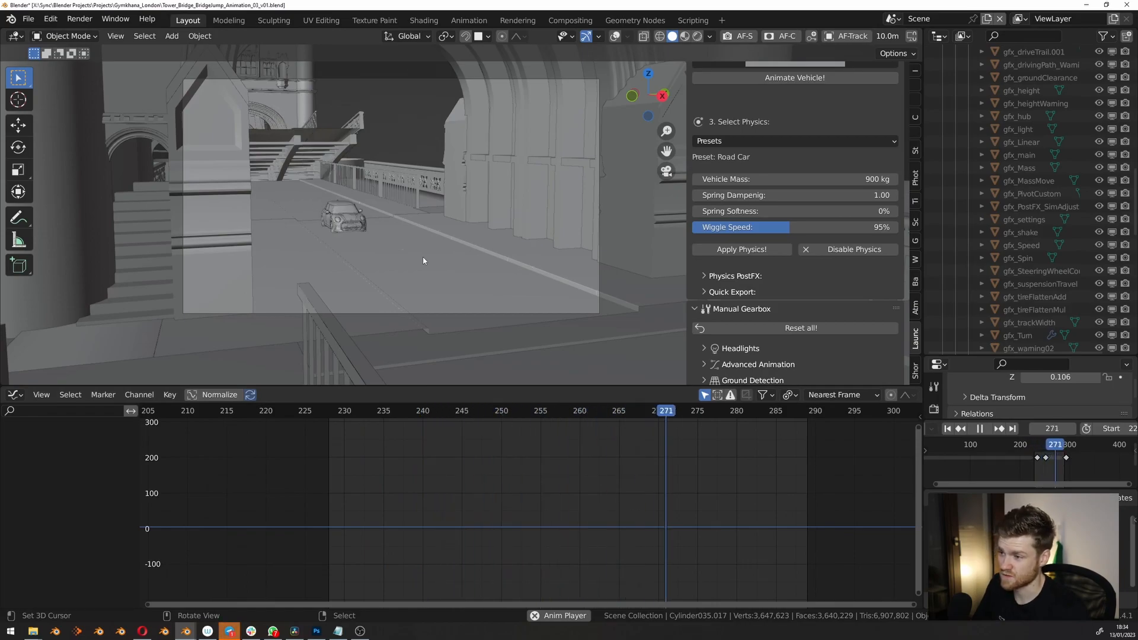
Expand the Physics PostFX settings and set the Up/Down body force to 52.65%.
{"action": "left_click", "coordinate": [735, 277]}
{"action": "scroll", "coordinate": [733, 302], "scroll_direction": "down", "scroll_amount": 5}
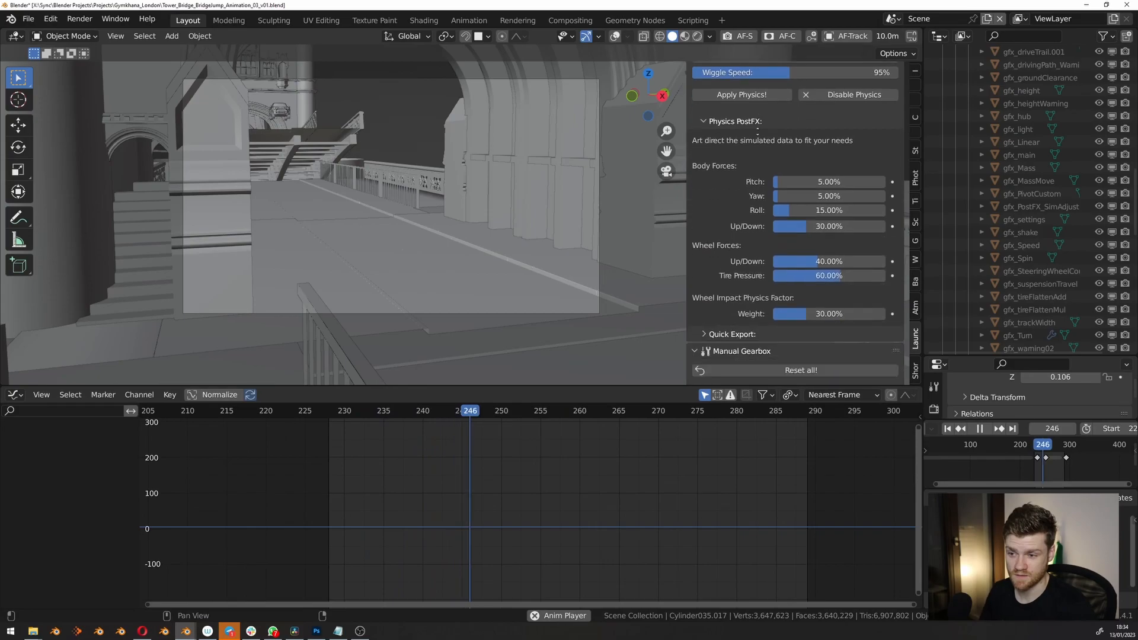
{"action": "scroll", "coordinate": [730, 324], "scroll_direction": "up", "scroll_amount": 3}
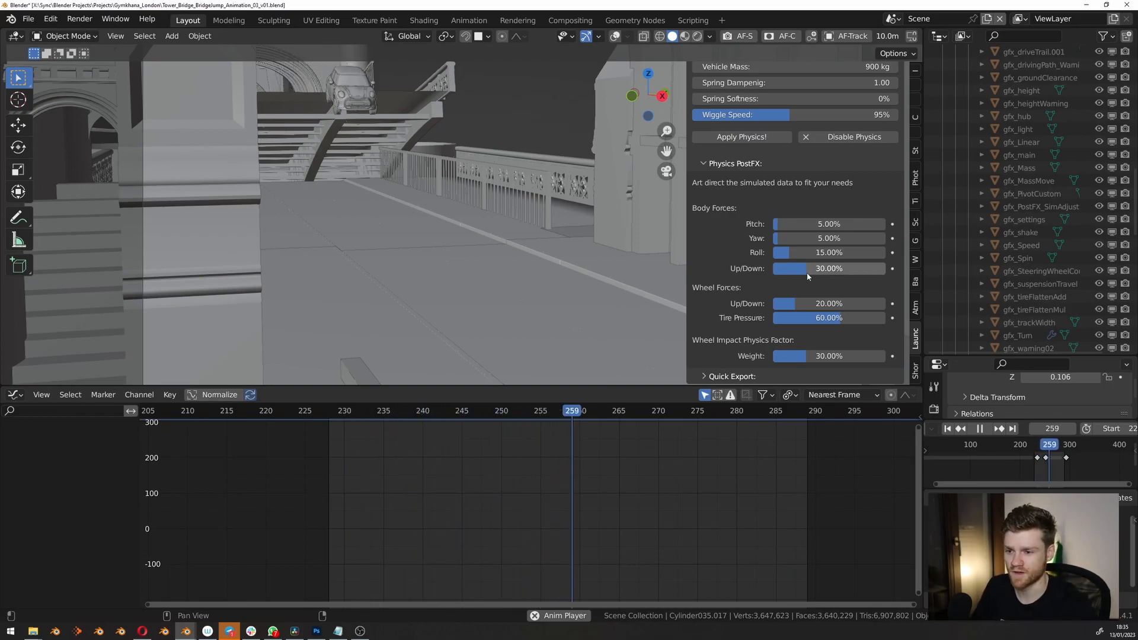
{"action": "left_click_drag", "start_coordinate": [808, 272], "coordinate": [817, 272]}
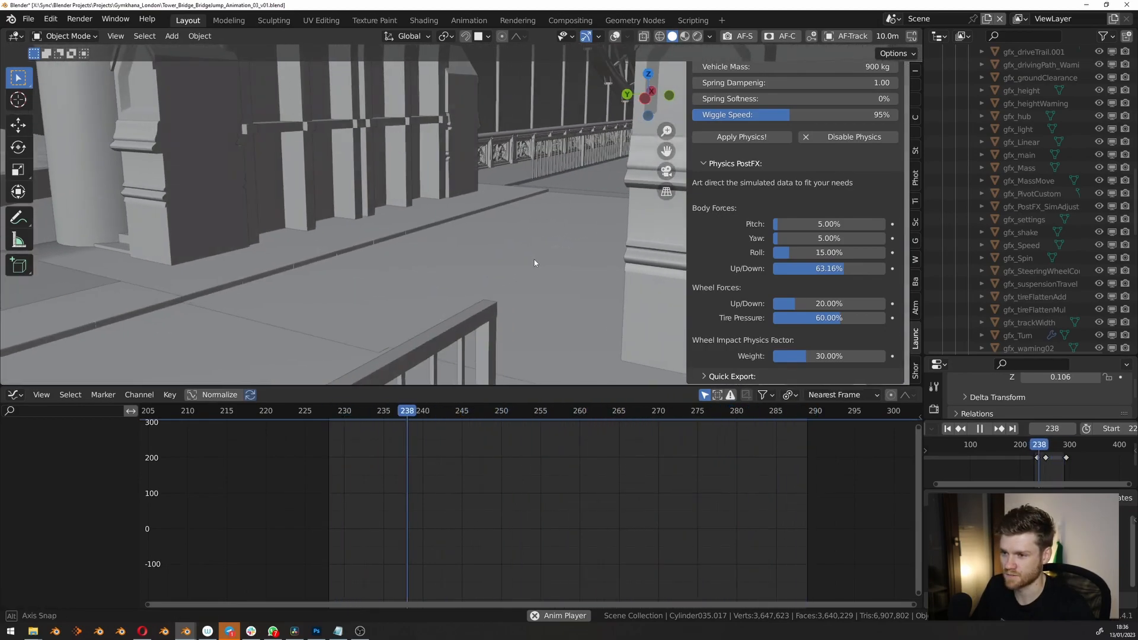
{"action": "left_click", "coordinate": [824, 268]}
{"action": "type", "text": "55"}
{"action": "key", "text": "Return"}
{"action": "left_click_drag", "start_coordinate": [824, 274], "coordinate": [803, 274]}
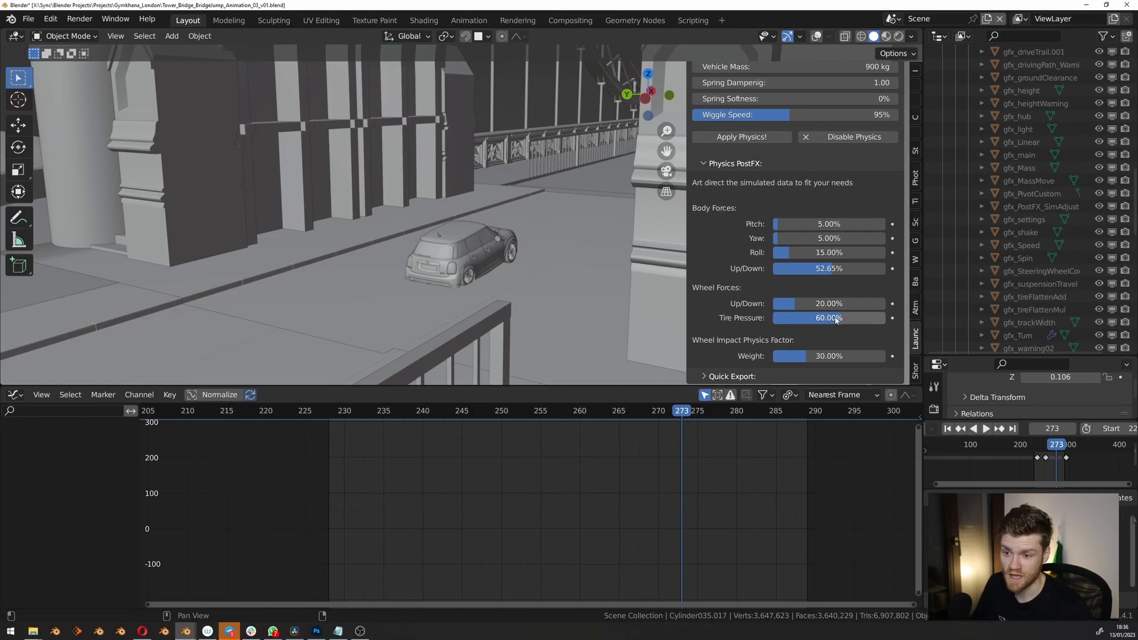
Tune the Tire Pressure to 56.71% on the rear wheel at frame 273 and check the tires back at frame 271.
{"action": "scroll", "coordinate": [472, 286], "scroll_direction": "up", "scroll_amount": 7}
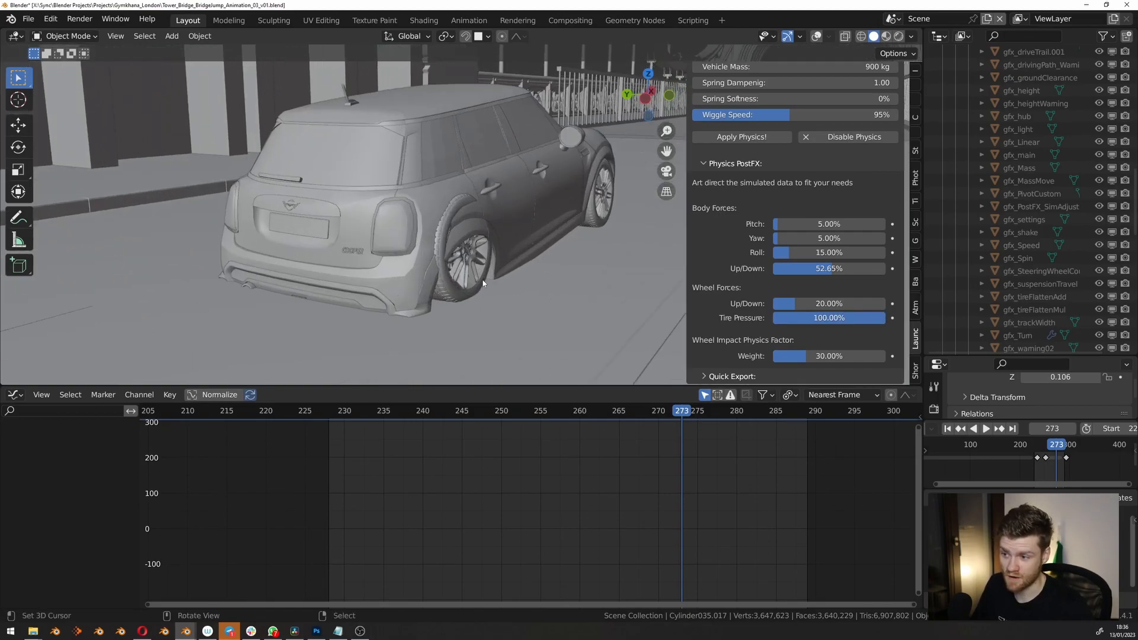
{"action": "middle_click_drag", "start_coordinate": [473, 287], "coordinate": [456, 291]}
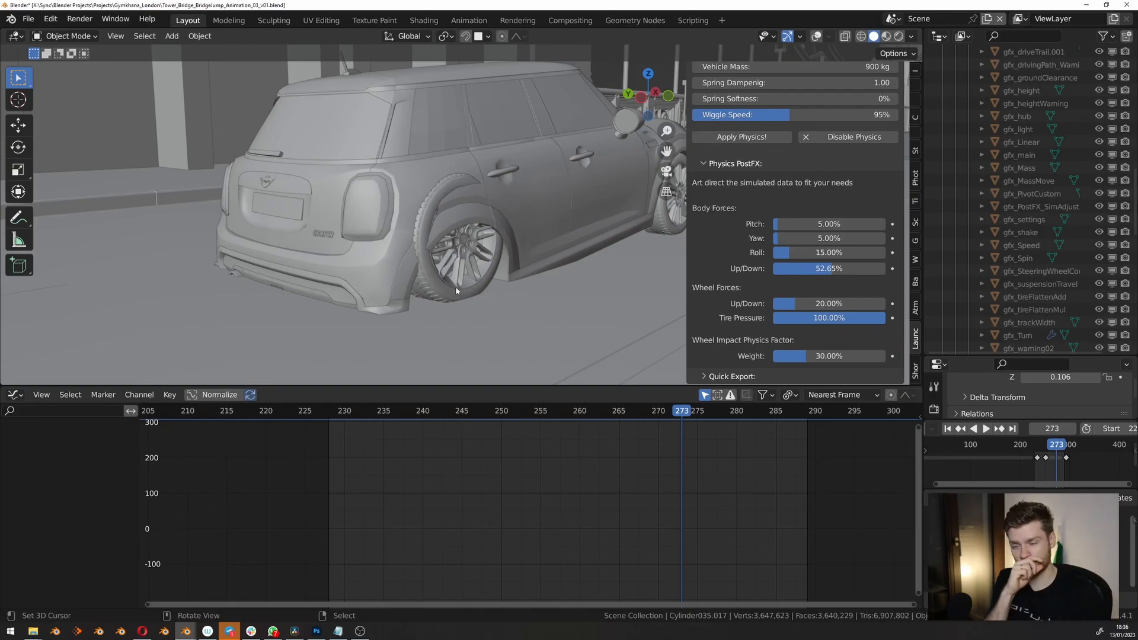
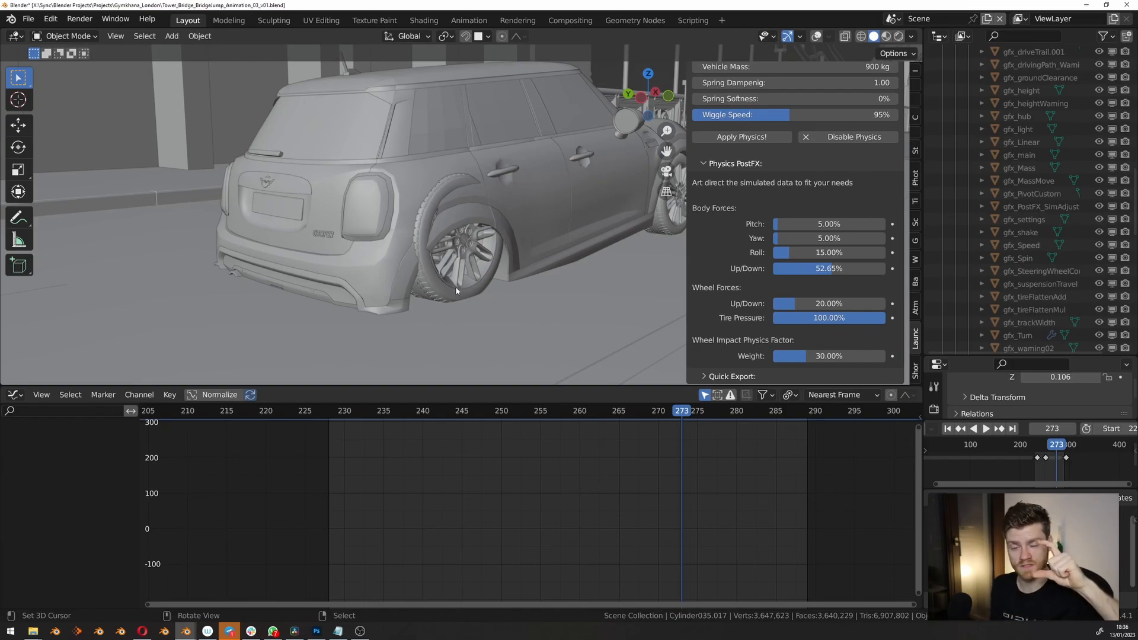
{"action": "scroll", "coordinate": [865, 303], "scroll_direction": "down", "scroll_amount": 1}
{"action": "left_click_drag", "start_coordinate": [869, 301], "coordinate": [784, 305]}
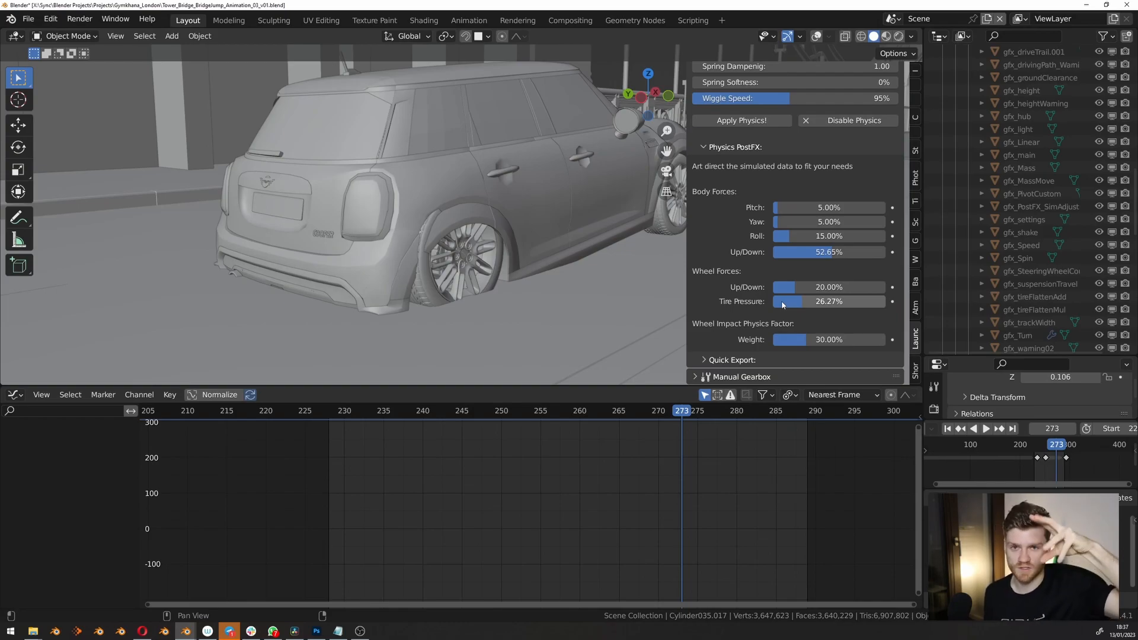
{"action": "left_click_drag", "start_coordinate": [784, 305], "coordinate": [825, 304]}
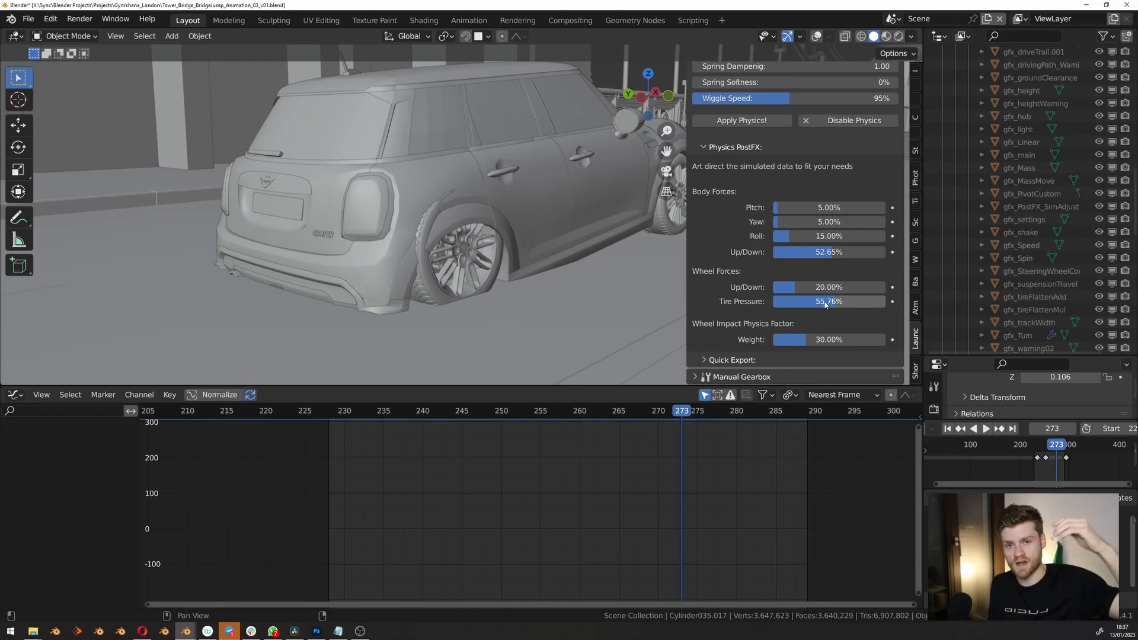
{"action": "left_click_drag", "start_coordinate": [826, 305], "coordinate": [838, 306]}
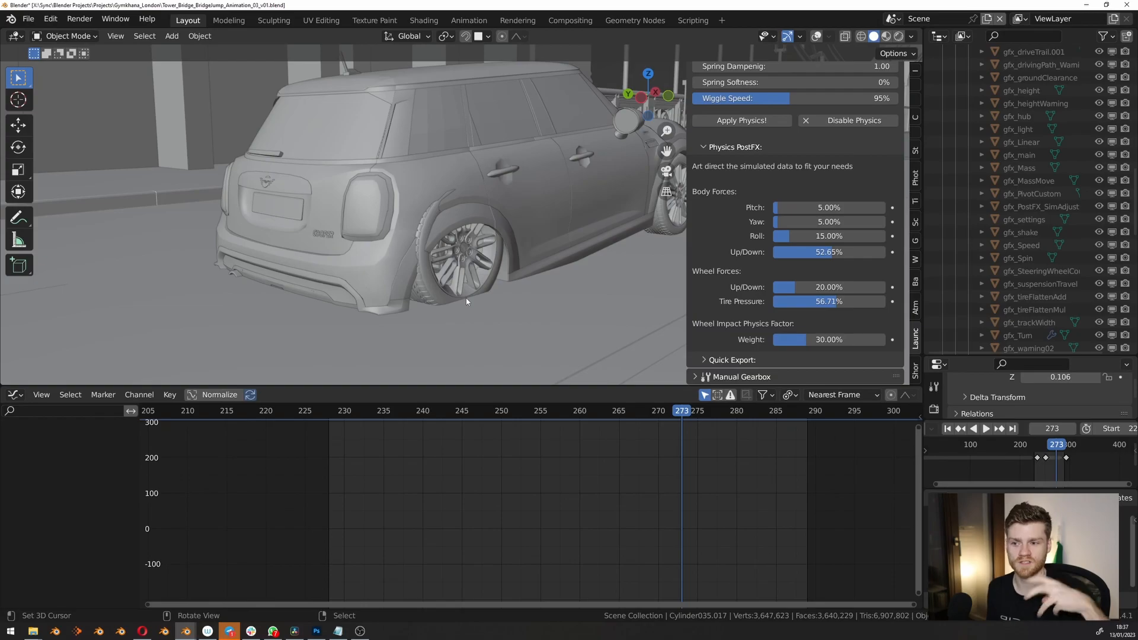
{"action": "key", "text": "Left"}
{"action": "key", "text": "Left"}
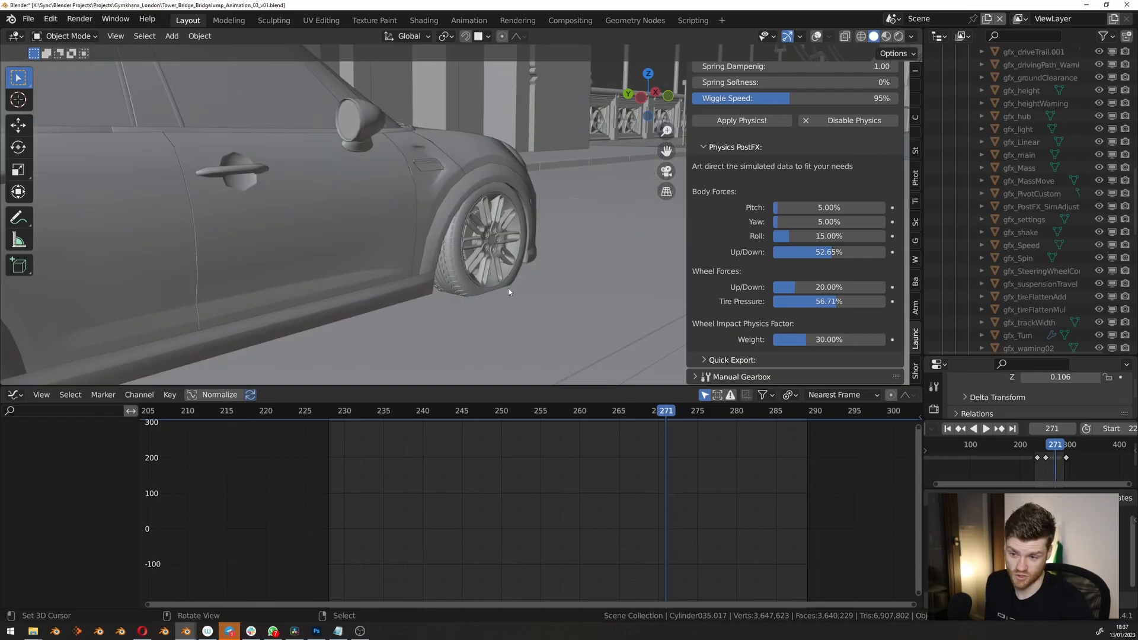
Check the airborne car around frame 251, show the viewport overlays and open the DrivingPath curve in Edit Mode.
{"action": "key", "text": "KP_0"}
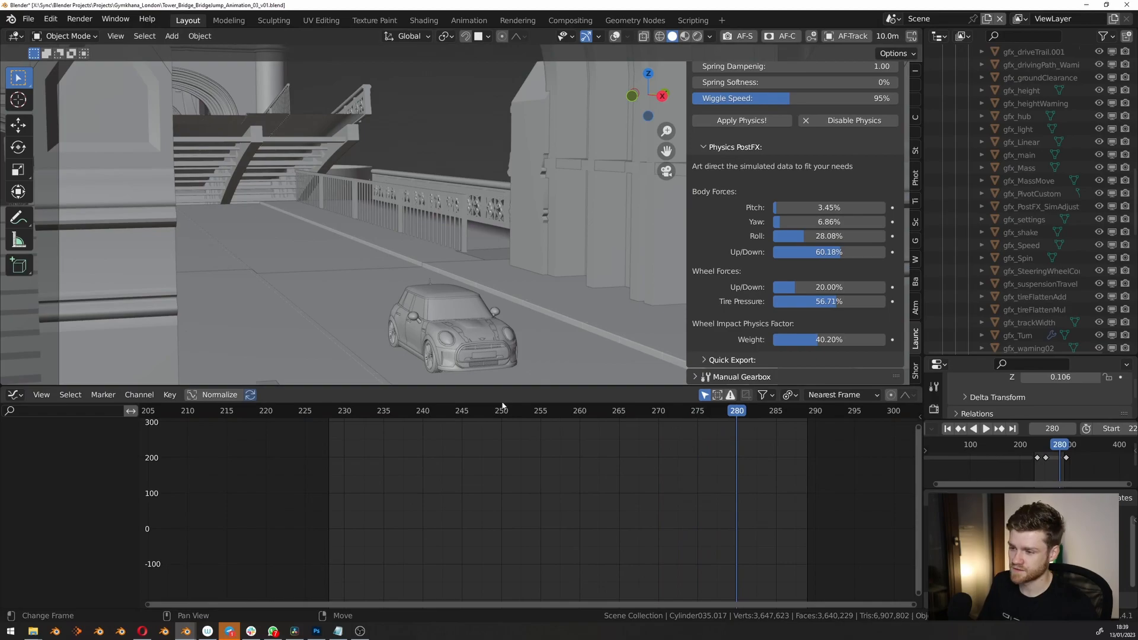
{"action": "left_click", "coordinate": [510, 413]}
{"action": "middle_click_drag", "start_coordinate": [242, 102], "coordinate": [654, 61]}
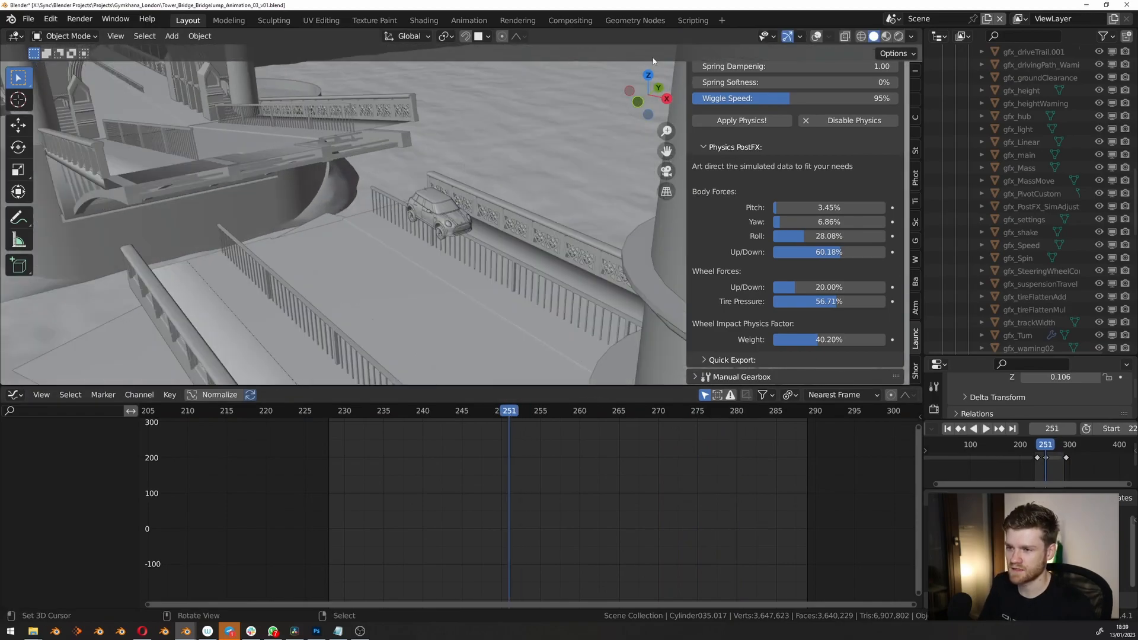
{"action": "left_click", "coordinate": [818, 37]}
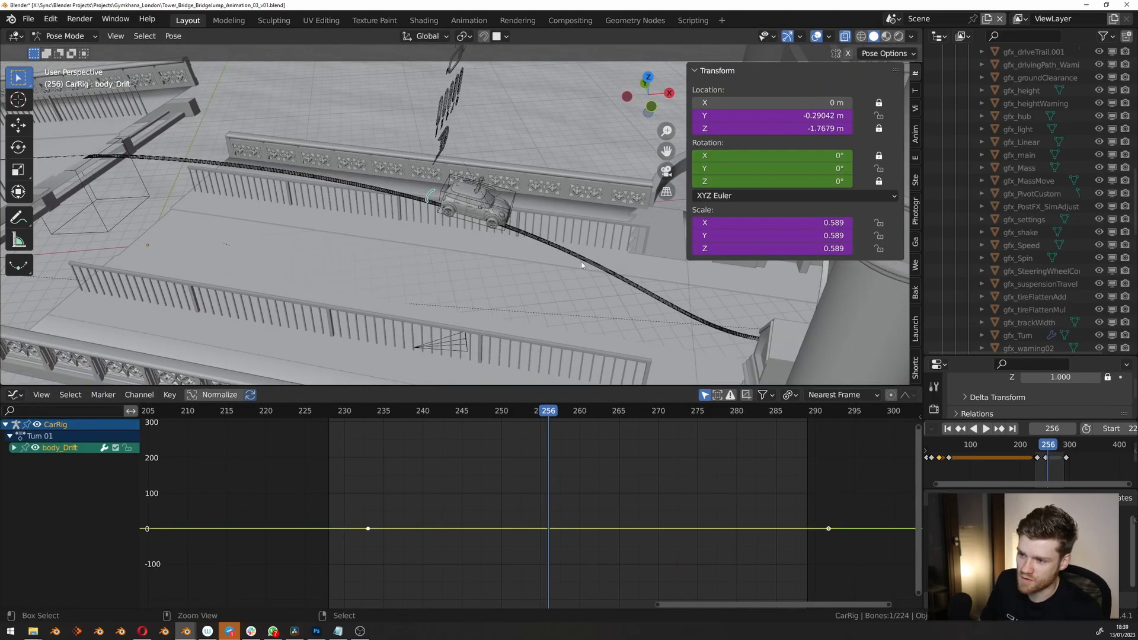
{"action": "left_click", "coordinate": [583, 263]}
{"action": "key", "text": "Tab"}
{"action": "middle_click_drag", "start_coordinate": [755, 333], "coordinate": [670, 305], "text": "shift"}
Select the driving path's landing control point, move to frame 269 and try a tilt adjustment on the point.
{"action": "left_click", "coordinate": [689, 314]}
{"action": "middle_click_drag", "start_coordinate": [588, 278], "coordinate": [442, 254]}
{"action": "middle_click_drag", "start_coordinate": [442, 254], "coordinate": [564, 242]}
{"action": "left_click_drag", "start_coordinate": [555, 409], "coordinate": [648, 403]}
{"action": "middle_click_drag", "start_coordinate": [610, 201], "coordinate": [552, 272], "text": "shift"}
{"action": "scroll", "coordinate": [548, 237], "scroll_direction": "up", "scroll_amount": 6}
{"action": "scroll", "coordinate": [551, 272], "scroll_direction": "up", "scroll_amount": 1}
{"action": "left_click_drag", "start_coordinate": [795, 188], "coordinate": [797, 188]}
{"action": "key", "text": "Escape"}
Add the far control point to the selection and subdivide the straight path segment beyond the landing.
{"action": "scroll", "coordinate": [522, 228], "scroll_direction": "down", "scroll_amount": 4}
{"action": "mouse_move", "coordinate": [522, 228]}
{"action": "middle_mouse_down"}
{"action": "mouse_move", "coordinate": [548, 208]}
{"action": "mouse_move", "coordinate": [516, 237]}
{"action": "middle_mouse_up"}
{"action": "middle_click_drag", "start_coordinate": [516, 237], "coordinate": [621, 154]}
{"action": "right_click", "coordinate": [604, 130], "text": "shift"}
{"action": "key", "text": "w"}
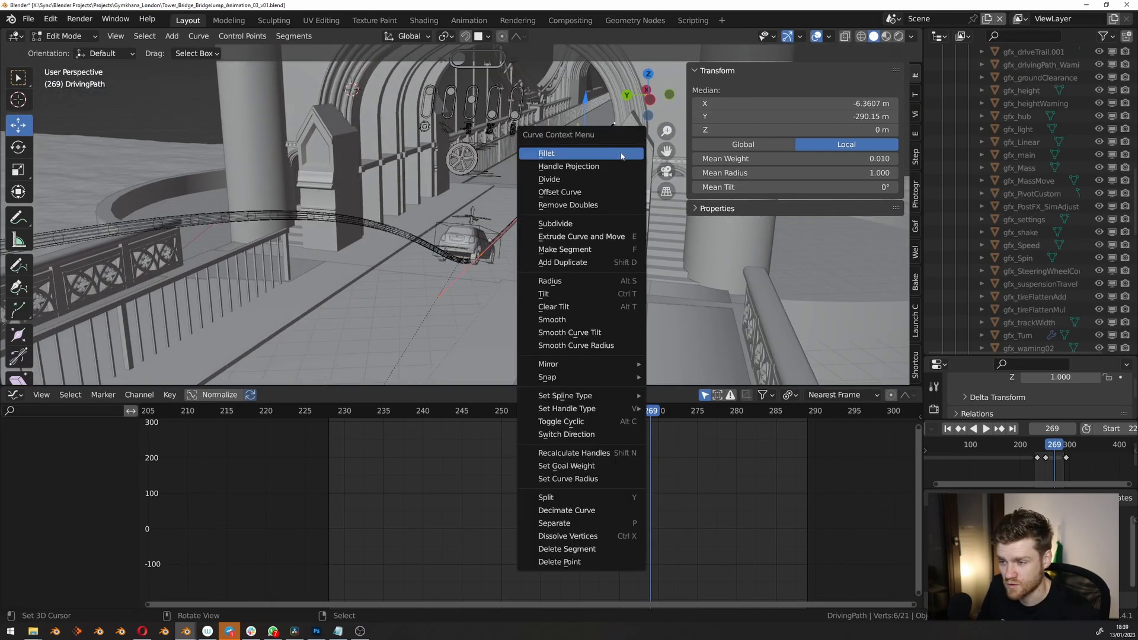
{"action": "left_click", "coordinate": [557, 223]}
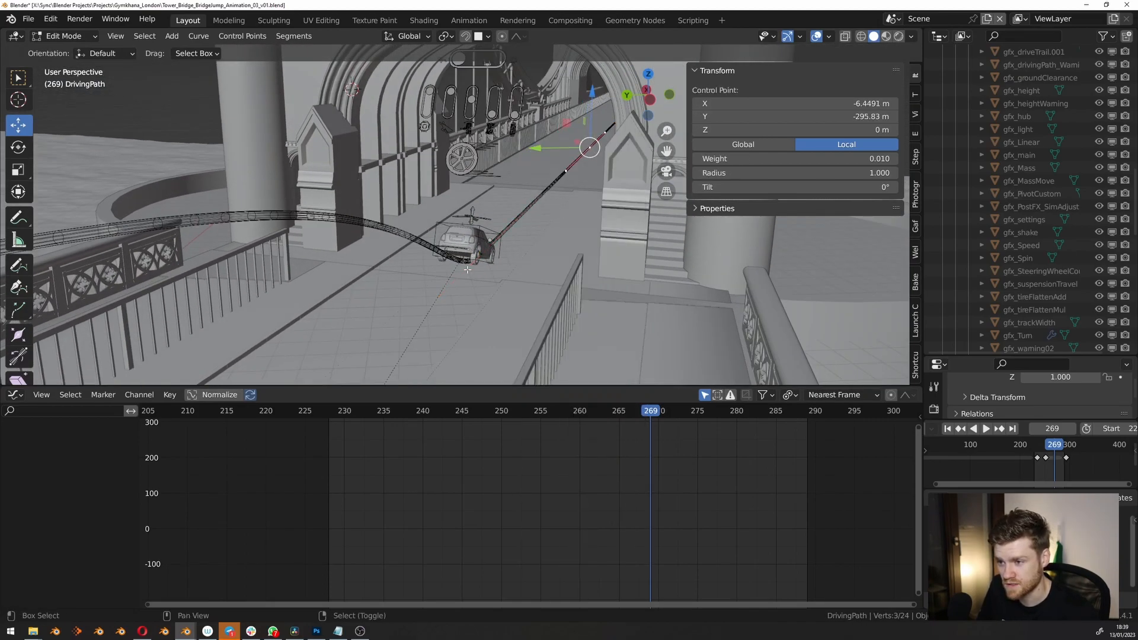
Subdivide the driving path two more times between the landing point and the newly added points.
{"action": "key", "text": "w"}
{"action": "left_click", "coordinate": [596, 203]}
{"action": "right_click", "coordinate": [550, 185]}
{"action": "right_click", "coordinate": [482, 252], "text": "shift"}
{"action": "key", "text": "w"}
{"action": "left_click", "coordinate": [482, 252]}
Select only the new control point just past the landing and lower its Tilt.
{"action": "middle_click_drag", "start_coordinate": [481, 252], "coordinate": [504, 214]}
{"action": "key", "text": "alt+a"}
{"action": "scroll", "coordinate": [481, 261], "scroll_direction": "up", "scroll_amount": 3}
{"action": "right_click", "coordinate": [474, 252]}
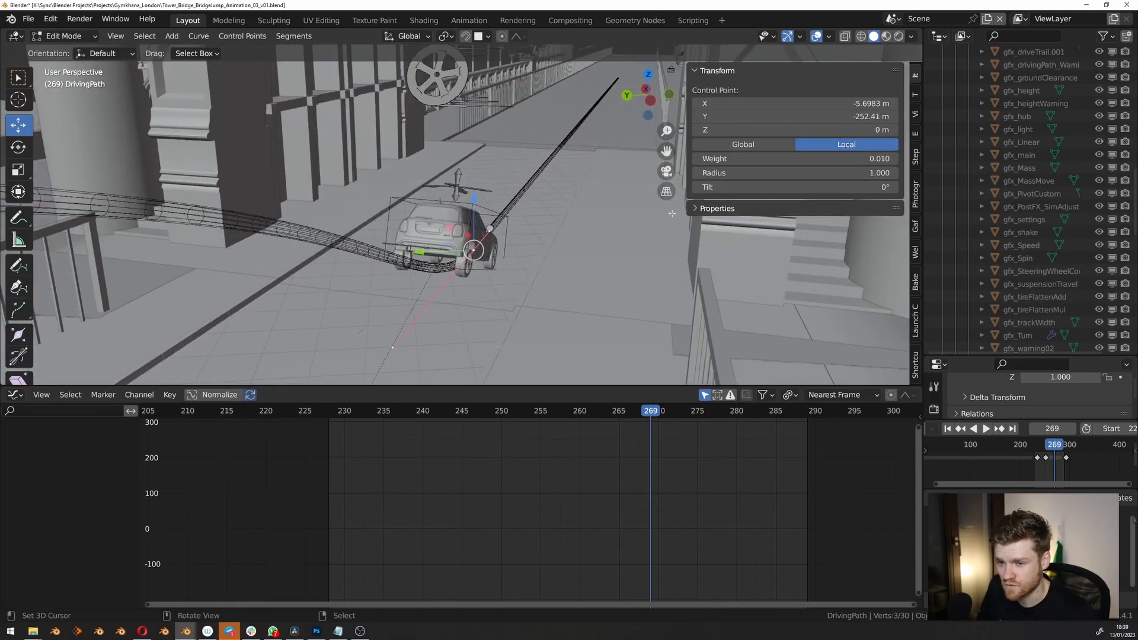
{"action": "left_click", "coordinate": [777, 187]}
{"action": "left_click_drag", "start_coordinate": [777, 187], "coordinate": [735, 187]}
{"action": "scroll", "coordinate": [593, 244], "scroll_direction": "down", "scroll_amount": 5}
{"action": "middle_click_drag", "start_coordinate": [510, 255], "coordinate": [560, 243]}
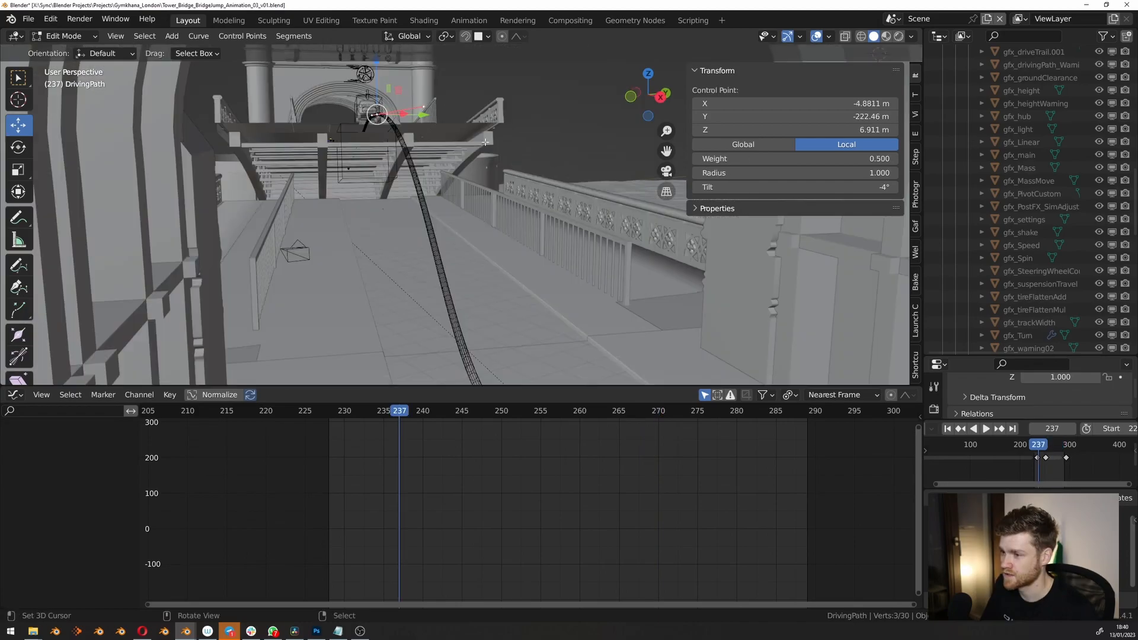
Return to the camera view, leave Edit Mode on the driving path and hide the viewport overlays.
{"action": "key", "text": "KP_0"}
{"action": "scroll", "coordinate": [485, 142], "scroll_direction": "down", "scroll_amount": 2}
{"action": "middle_click_drag", "start_coordinate": [485, 142], "coordinate": [534, 126], "text": "shift"}
{"action": "key", "text": "Tab"}
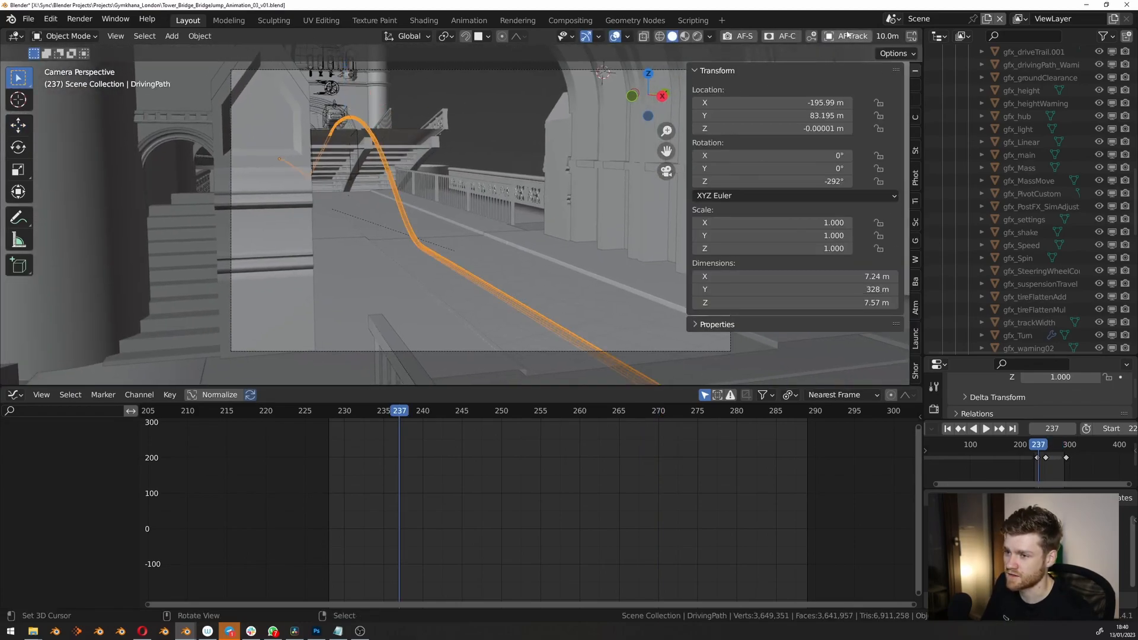
{"action": "left_click", "coordinate": [615, 37]}
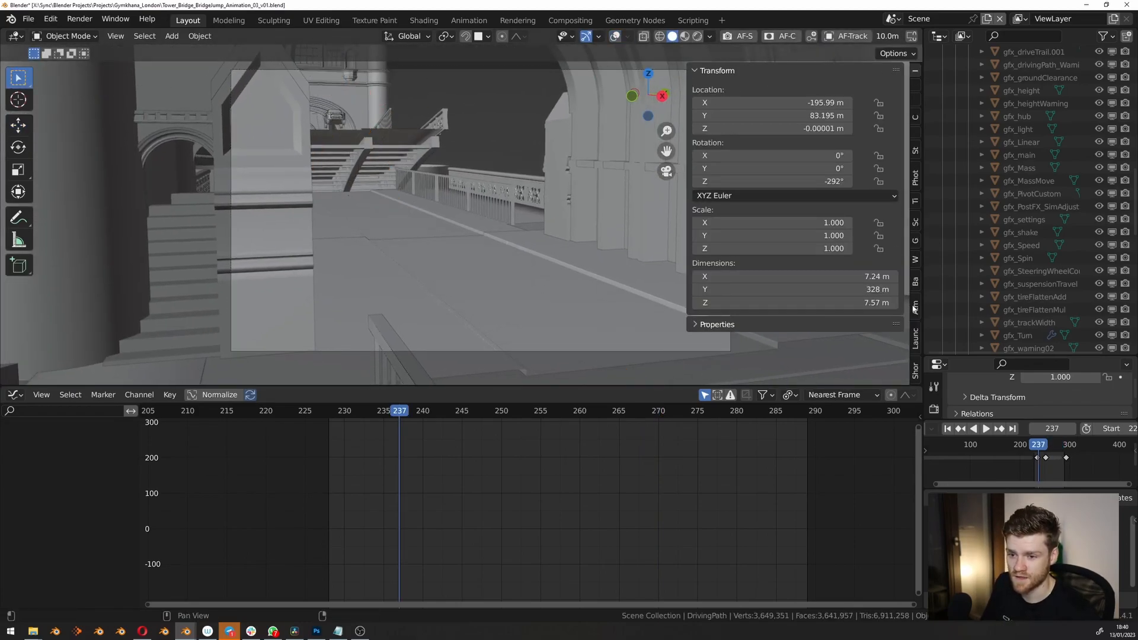
Go back to the Launch Control settings, collapse Physics PostFX and play the jump through to frame 266.
{"action": "left_click", "coordinate": [915, 338]}
{"action": "scroll", "coordinate": [758, 183], "scroll_direction": "down", "scroll_amount": 2}
{"action": "scroll", "coordinate": [757, 184], "scroll_direction": "up", "scroll_amount": 2}
{"action": "scroll", "coordinate": [789, 201], "scroll_direction": "down", "scroll_amount": 10}
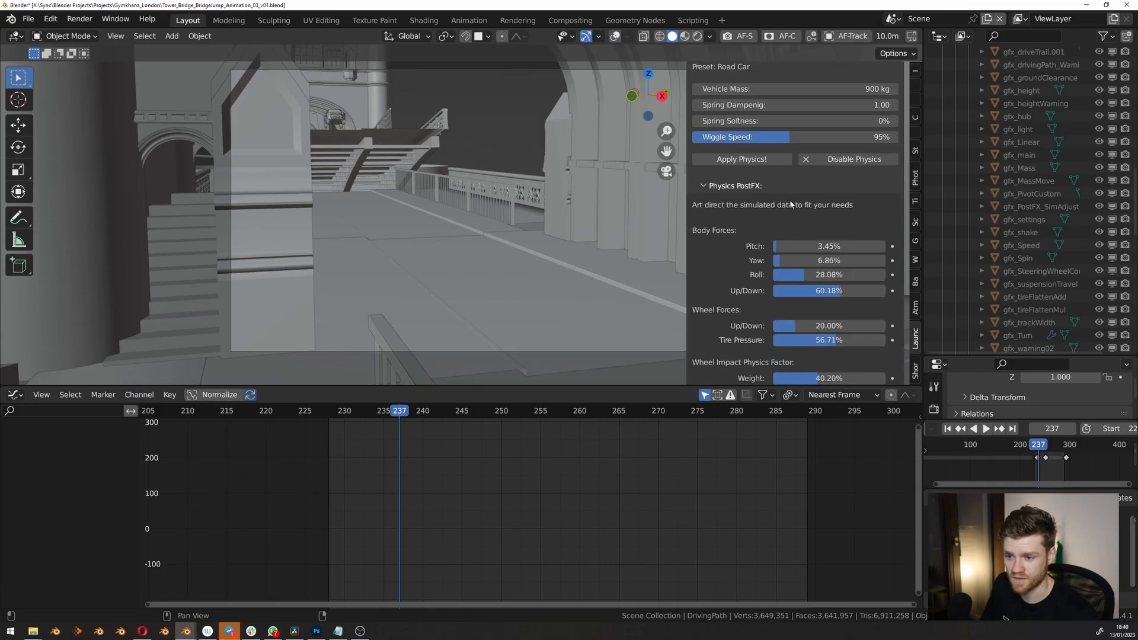
{"action": "left_click", "coordinate": [758, 186]}
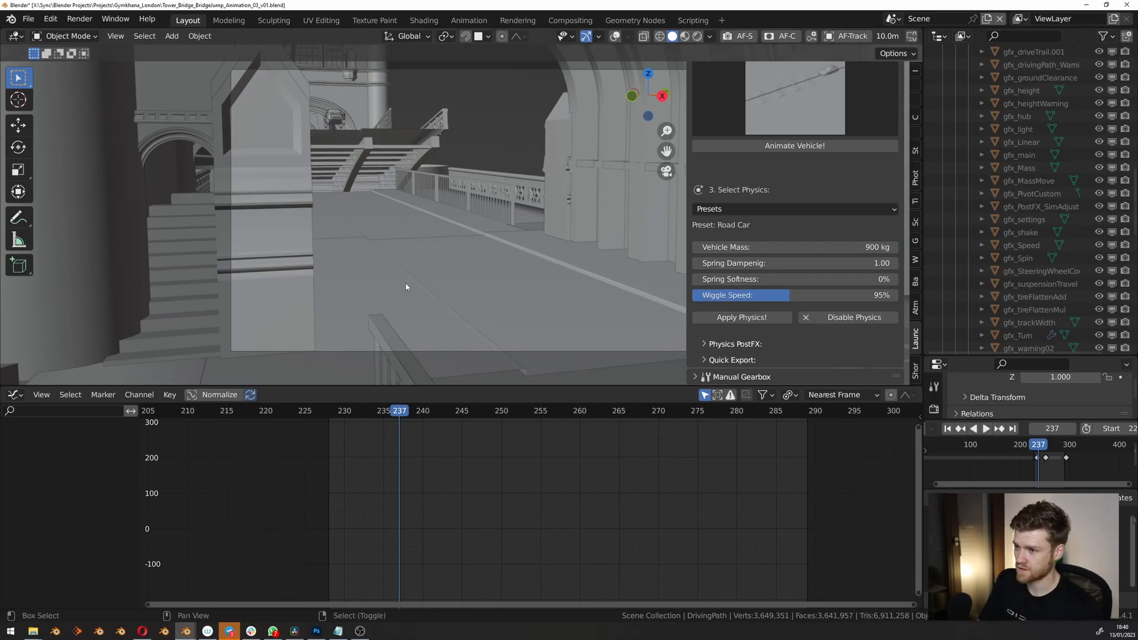
{"action": "key", "text": "space"}
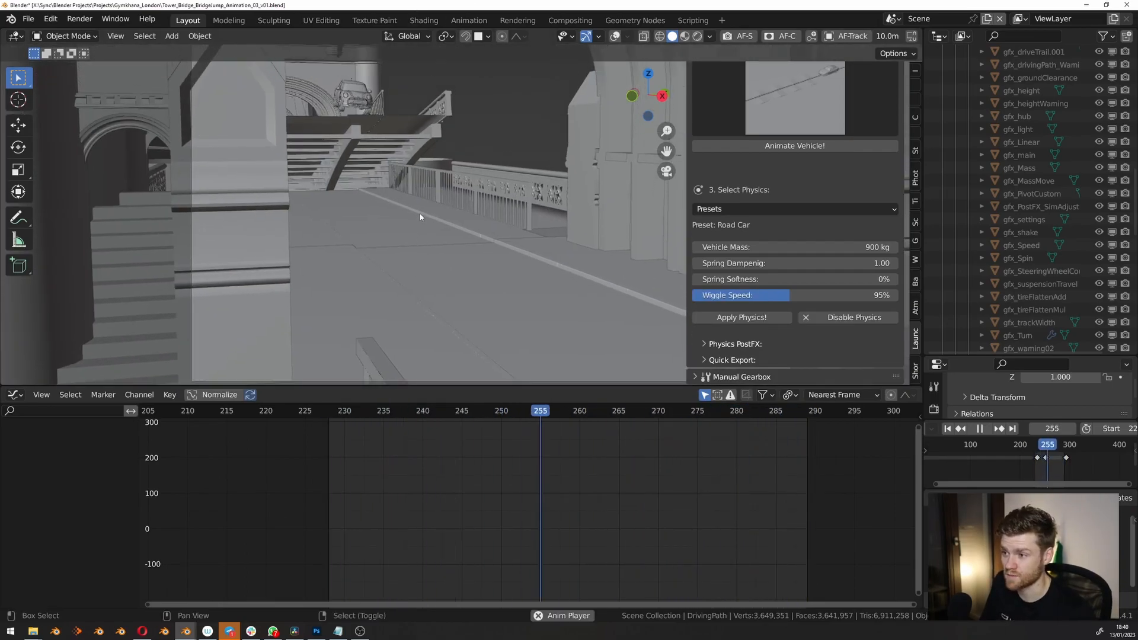
{"action": "key", "text": "space"}
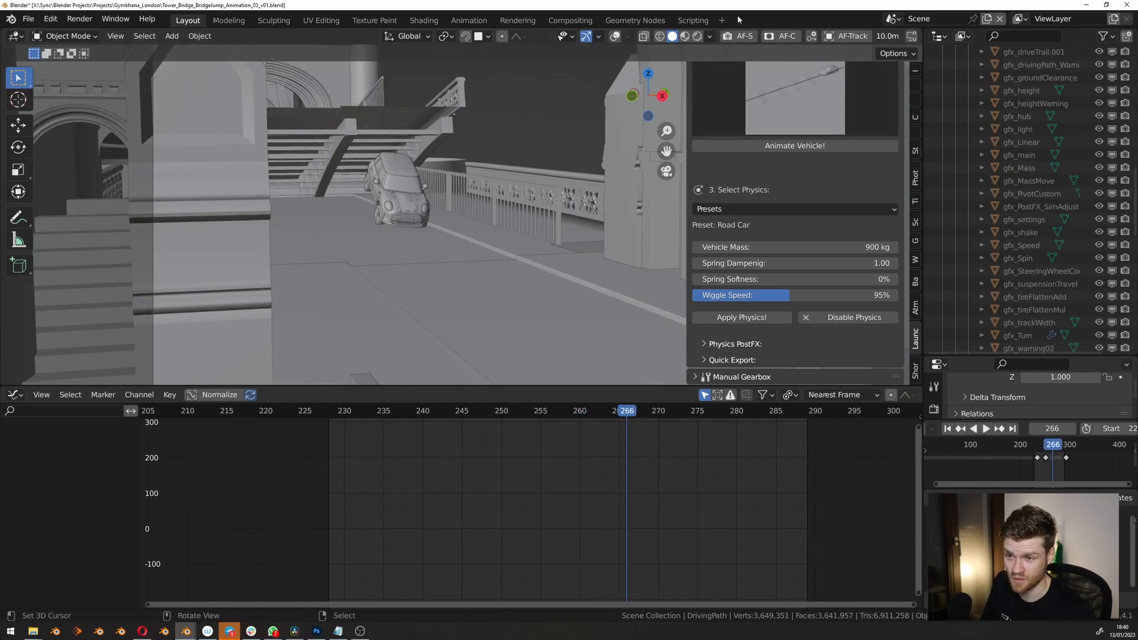
Show the overlays again and reopen the DrivingPath in Edit Mode at the landing point with its transform values.
{"action": "left_click", "coordinate": [615, 37]}
{"action": "key", "text": "Tab"}
{"action": "left_click", "coordinate": [551, 319]}
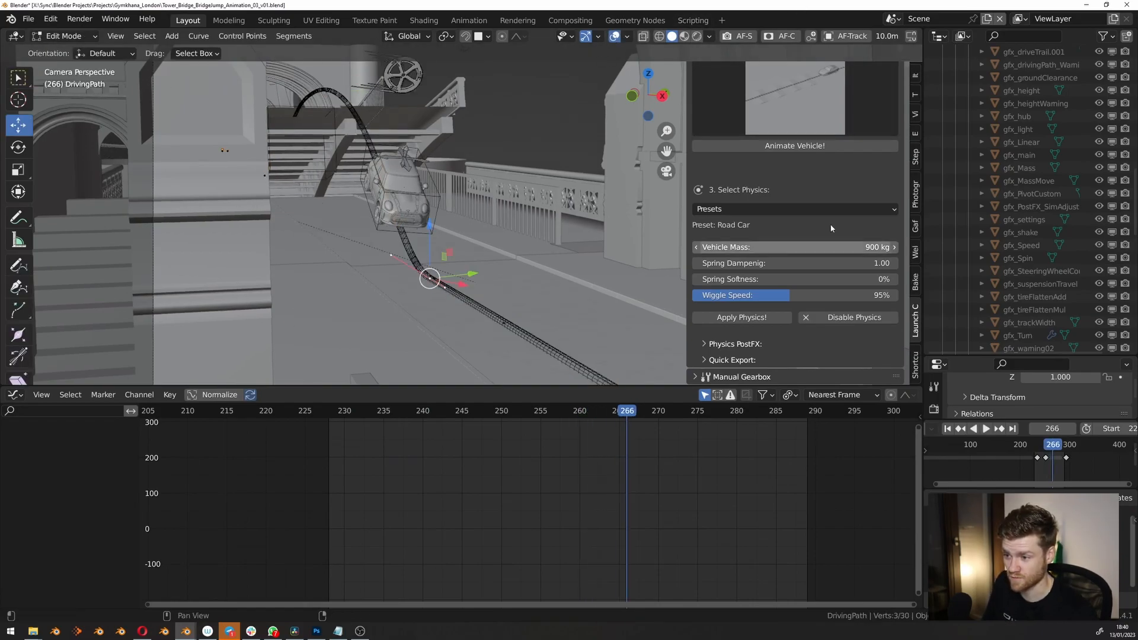
{"action": "left_click", "coordinate": [916, 78]}
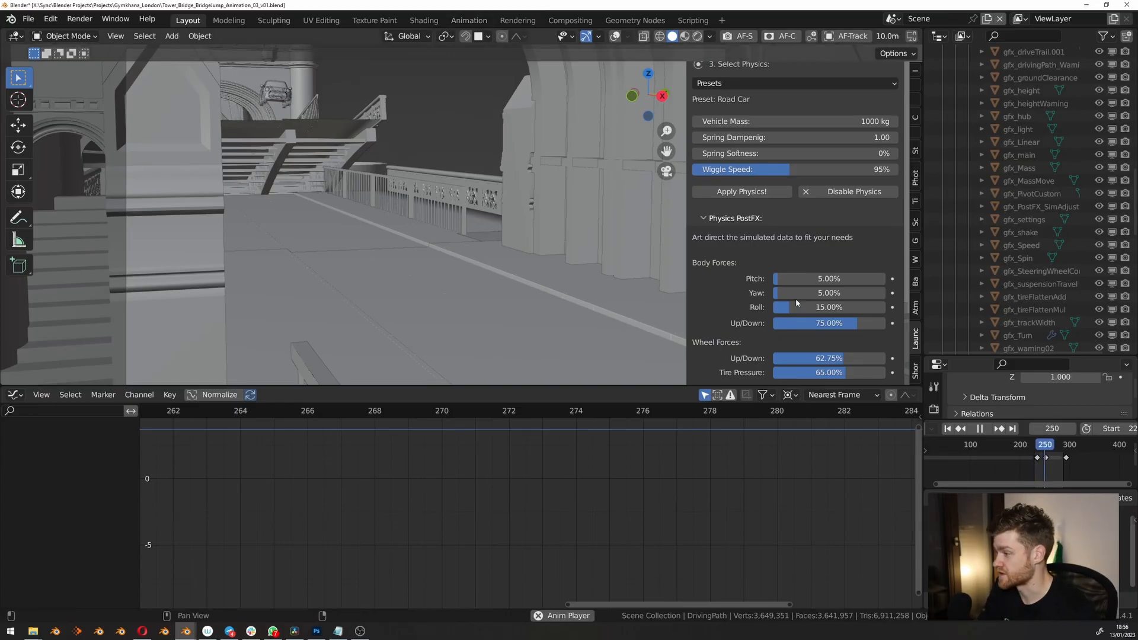
Review the Physics PostFX settings and inspect the jump from outside the bridge up to frame 270.
{"action": "scroll", "coordinate": [794, 261], "scroll_direction": "down", "scroll_amount": 2}
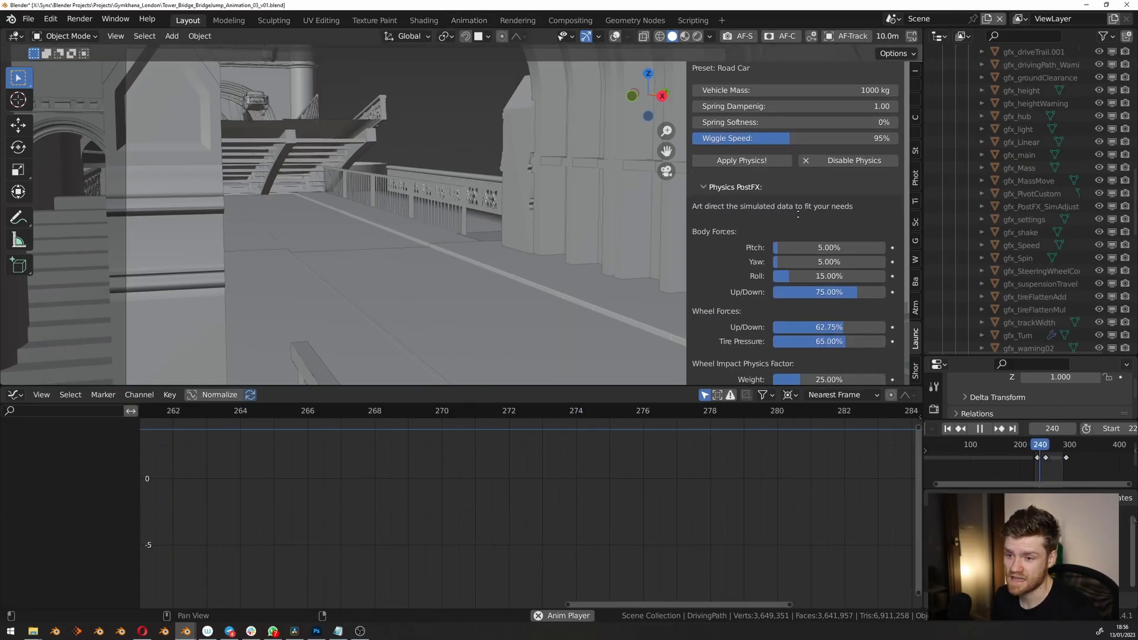
{"action": "scroll", "coordinate": [792, 201], "scroll_direction": "down", "scroll_amount": 2}
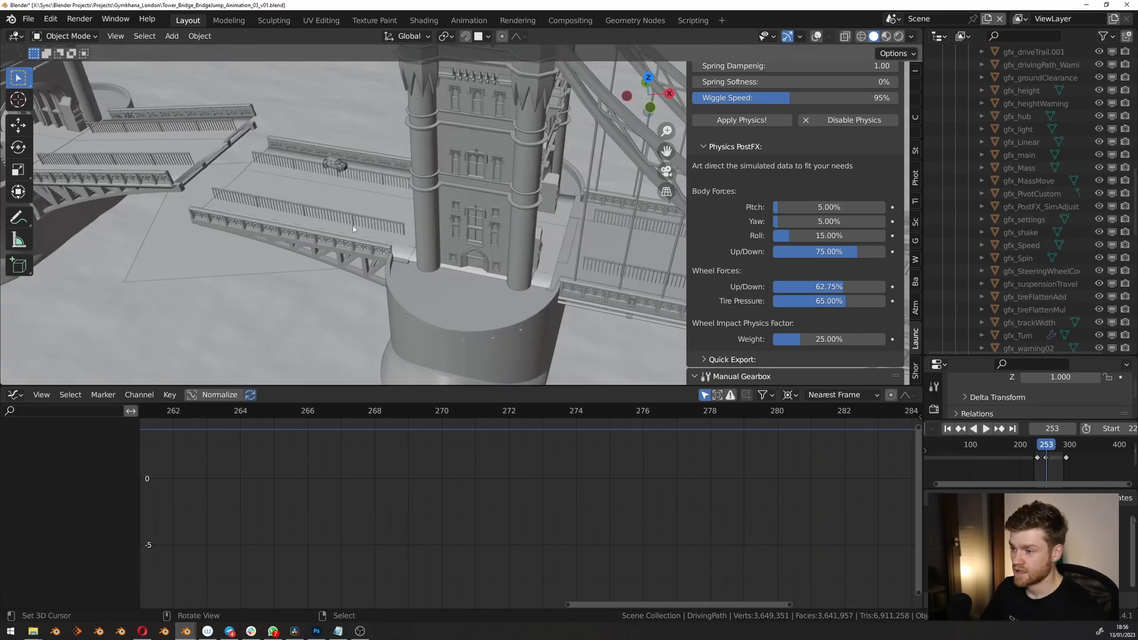
{"action": "scroll", "coordinate": [354, 230], "scroll_direction": "up", "scroll_amount": 3}
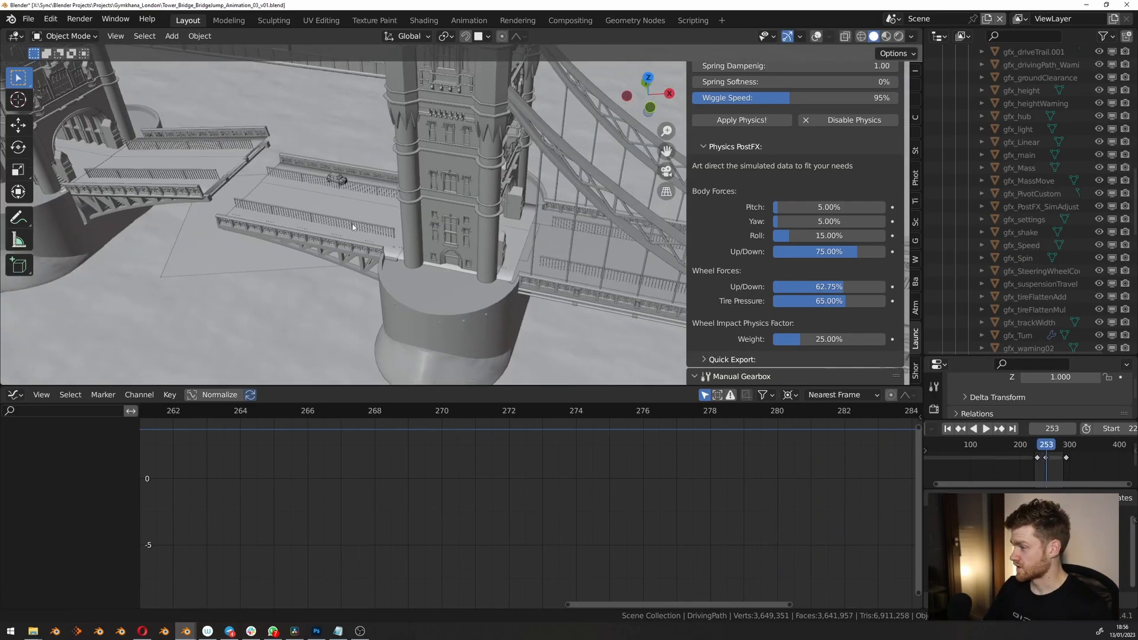
{"action": "key", "text": "space"}
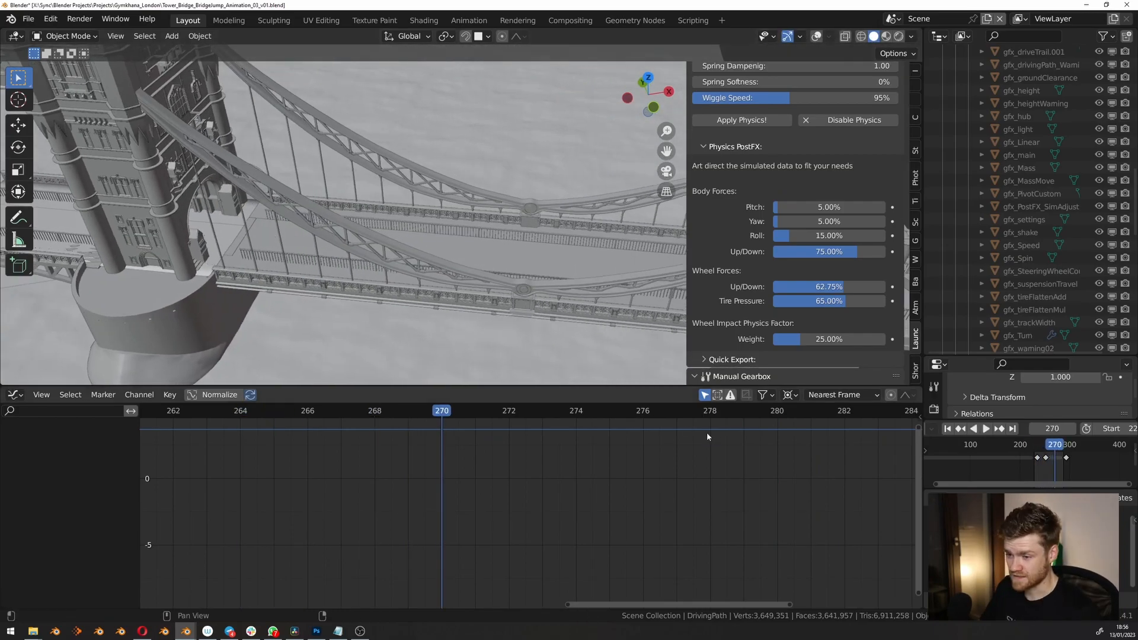
{"action": "scroll", "coordinate": [755, 493], "scroll_direction": "down", "scroll_amount": 20}
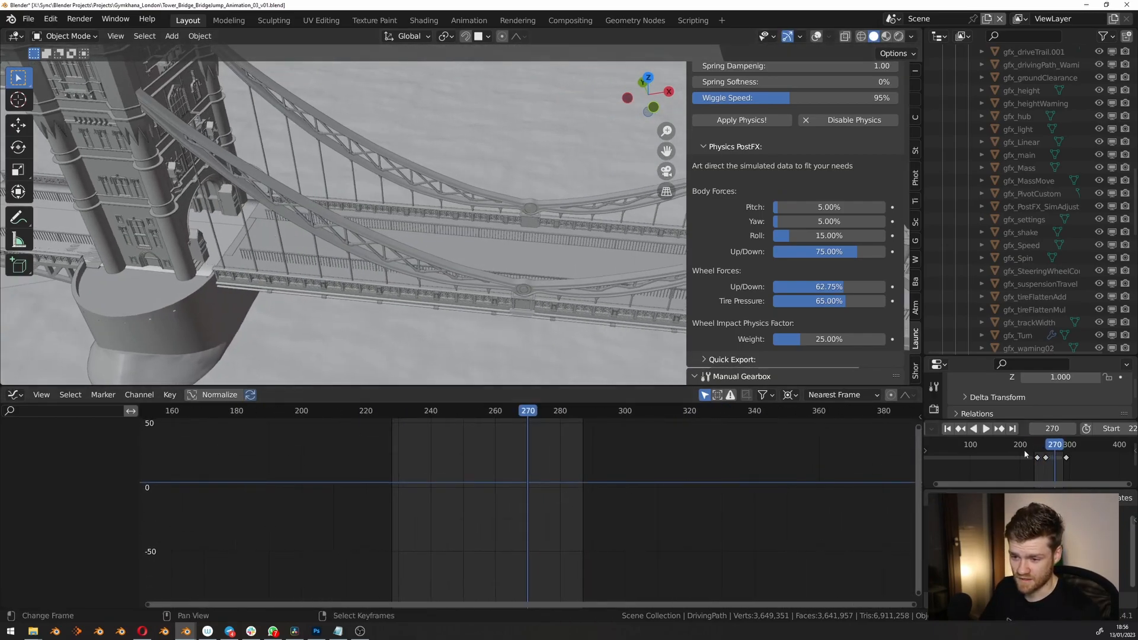
Set the scene's frame range to start at 1 and end at 350.
{"action": "scroll", "coordinate": [1109, 427], "scroll_direction": "down", "scroll_amount": 1}
{"action": "left_click", "coordinate": [1112, 428]}
{"action": "type", "text": "350"}
{"action": "key", "text": "Return"}
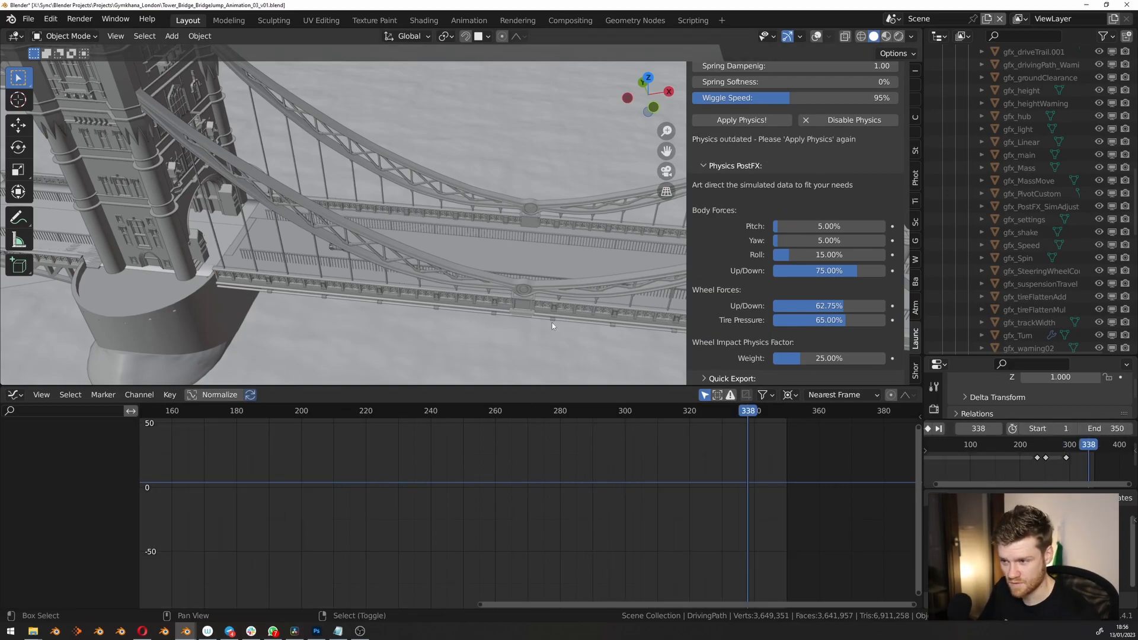
Play the extended range and examine how the Mini drives on after landing, stopping at frame 335.
{"action": "key", "text": "space"}
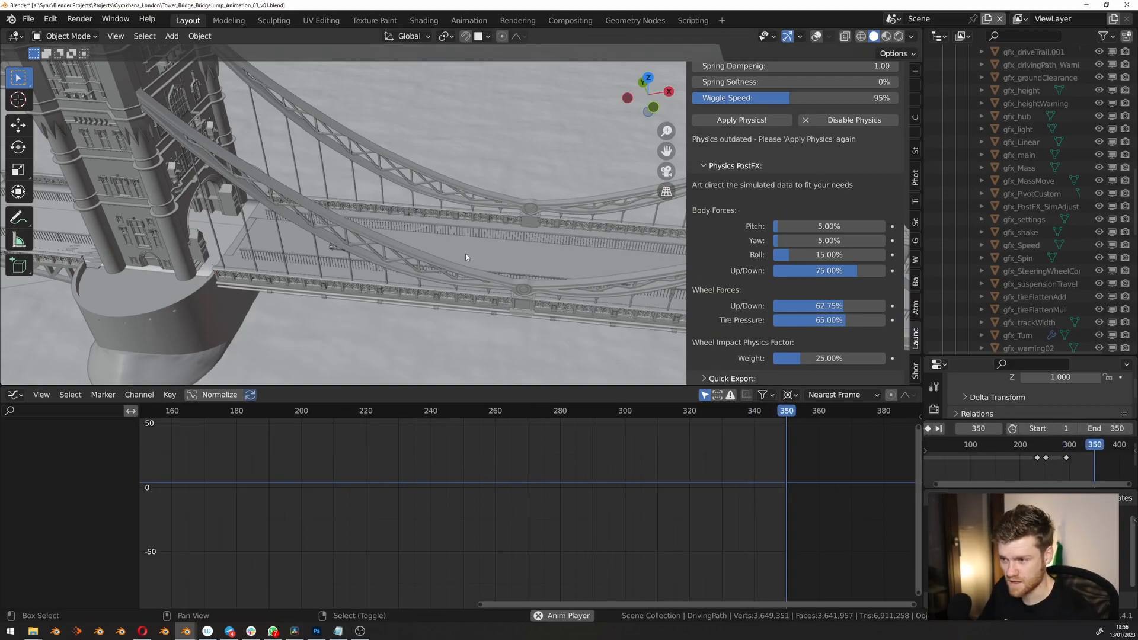
{"action": "key", "text": "space"}
{"action": "scroll", "coordinate": [280, 296], "scroll_direction": "up", "scroll_amount": 5}
{"action": "scroll", "coordinate": [280, 296], "scroll_direction": "up", "scroll_amount": 7}
{"action": "left_click_drag", "start_coordinate": [659, 412], "coordinate": [575, 416]}
{"action": "key", "text": "space"}
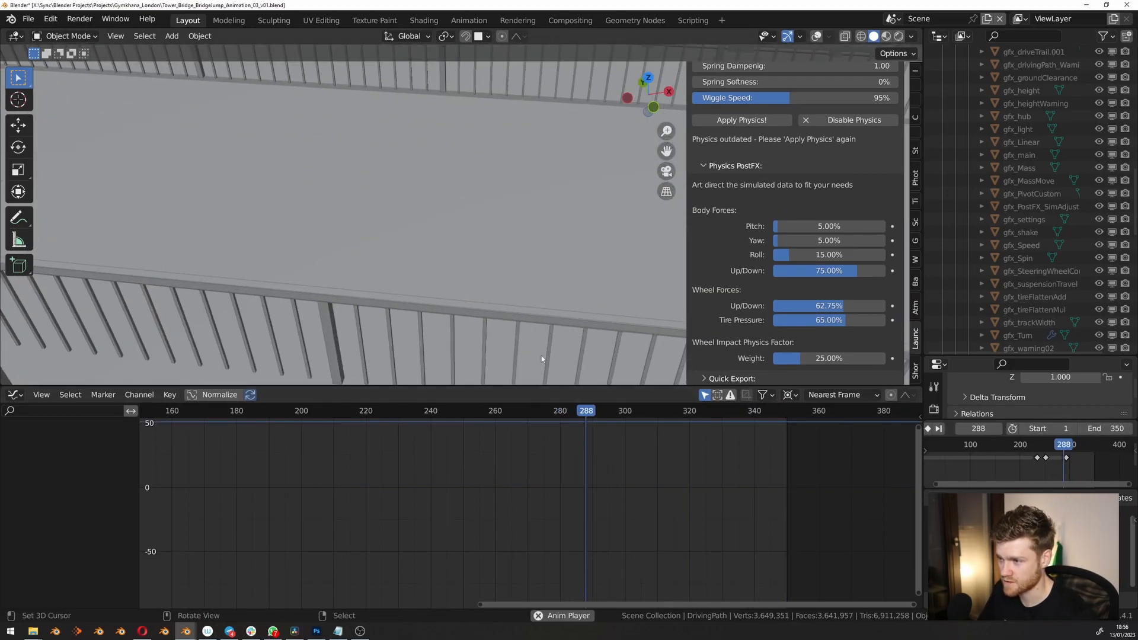
{"action": "middle_click_drag", "start_coordinate": [453, 300], "coordinate": [456, 291]}
{"action": "key", "text": "space"}
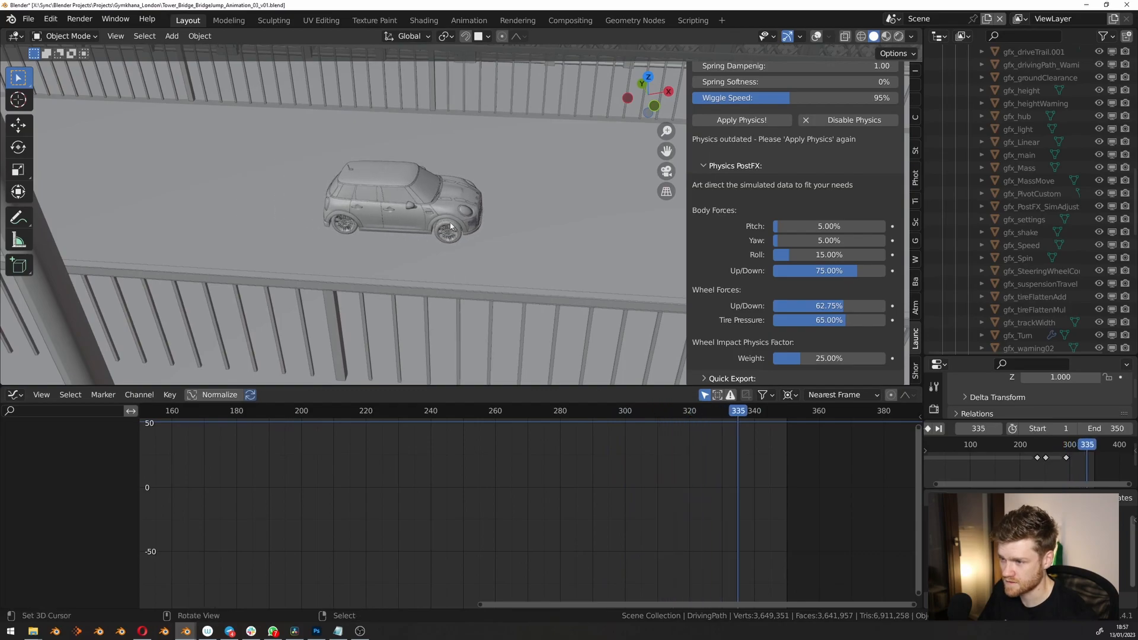
Collapse Physics PostFX and examine the Mini from the front over its last frames on the bridge.
{"action": "scroll", "coordinate": [422, 240], "scroll_direction": "up", "scroll_amount": 5}
{"action": "middle_click_drag", "start_coordinate": [732, 165], "coordinate": [732, 228]}
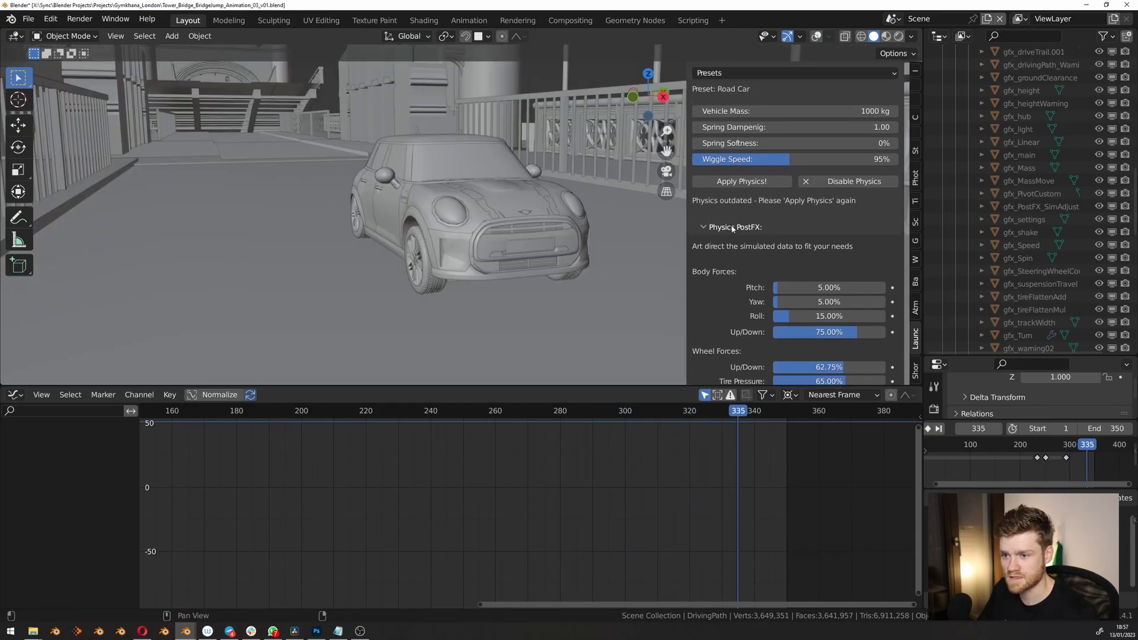
{"action": "left_click", "coordinate": [732, 228]}
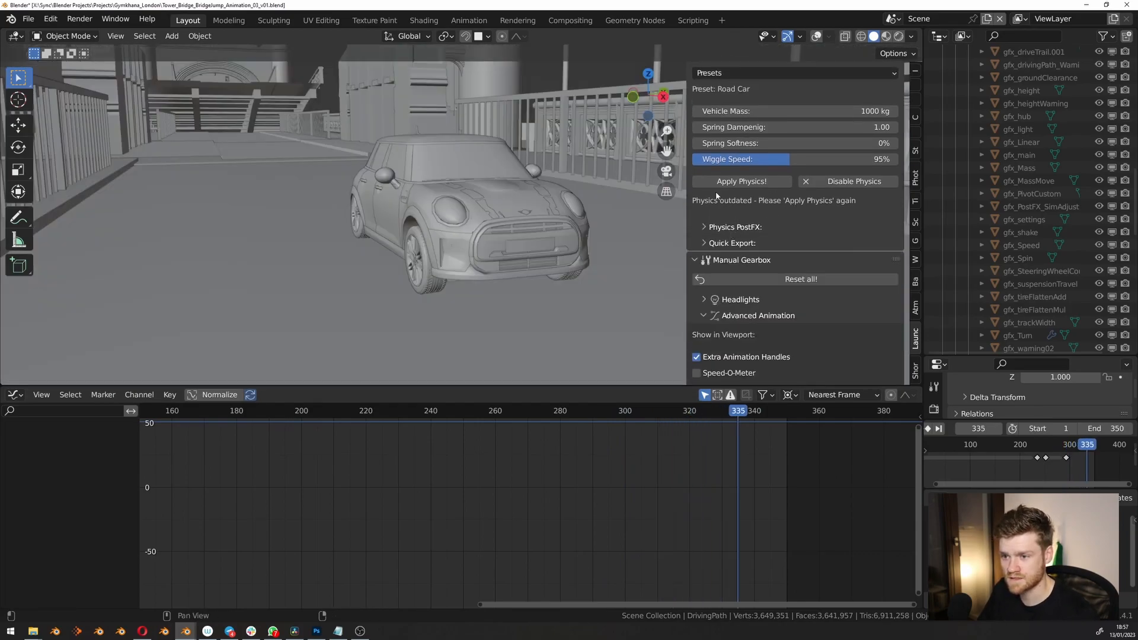
{"action": "middle_click_drag", "start_coordinate": [490, 223], "coordinate": [348, 221]}
{"action": "scroll", "coordinate": [348, 222], "scroll_direction": "down", "scroll_amount": 4}
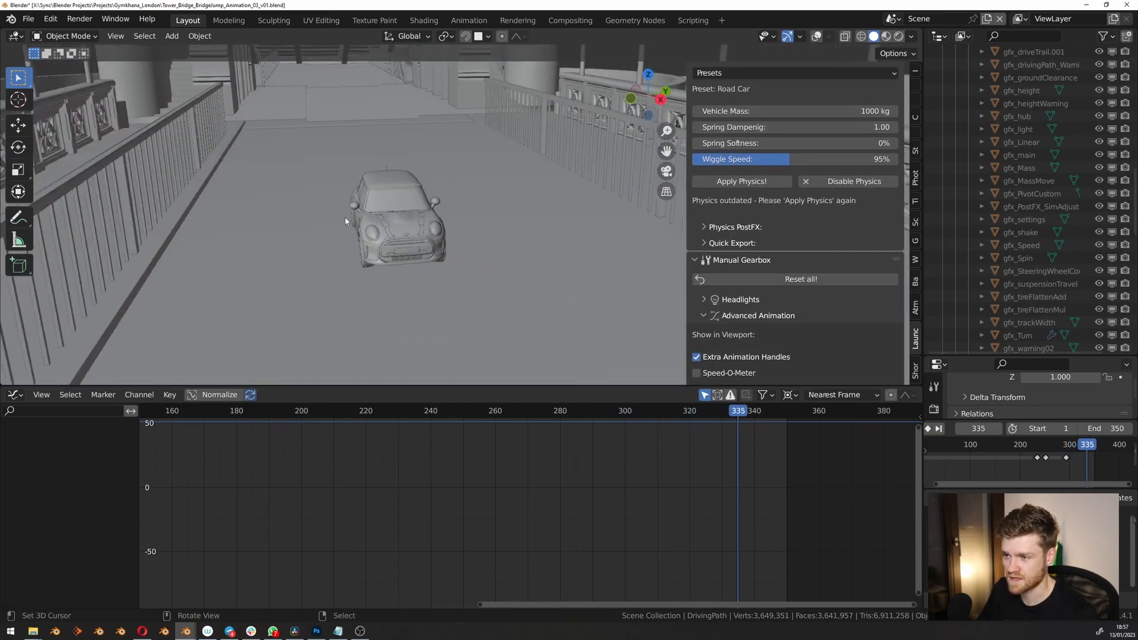
{"action": "mouse_move", "coordinate": [738, 415]}
{"action": "left_mouse_down"}
{"action": "mouse_move", "coordinate": [640, 420]}
{"action": "mouse_move", "coordinate": [699, 425]}
{"action": "mouse_move", "coordinate": [527, 418]}
{"action": "mouse_move", "coordinate": [755, 417]}
{"action": "left_mouse_up"}
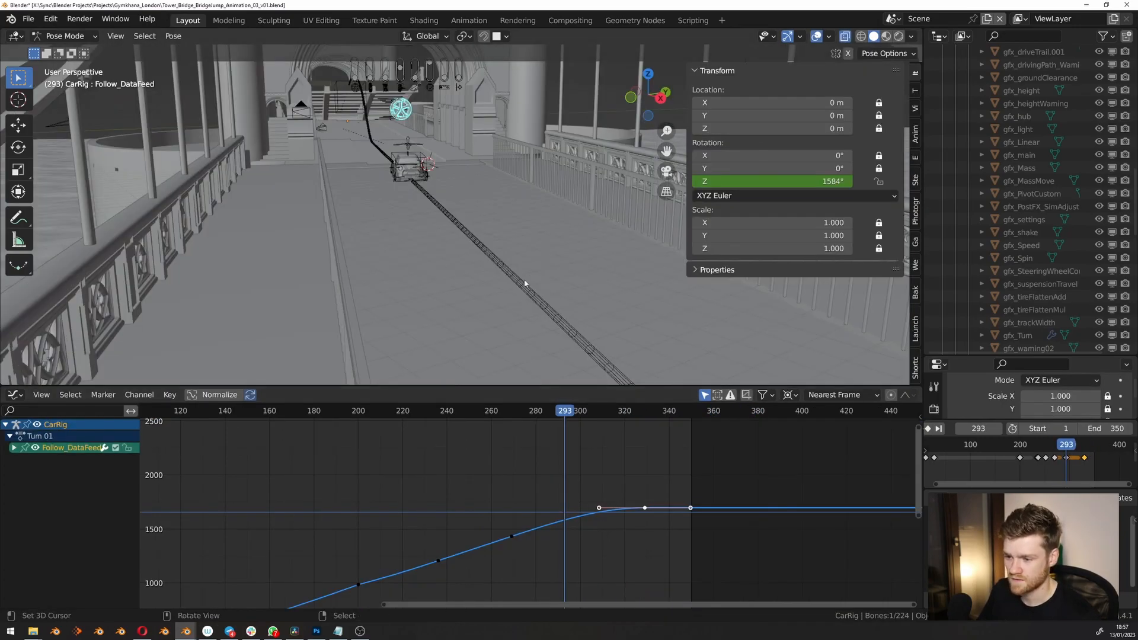
Deselect the Follow_DataFeed bone, return the CarRig to Object Mode and open the Launch Control settings.
{"action": "key", "text": "alt+a"}
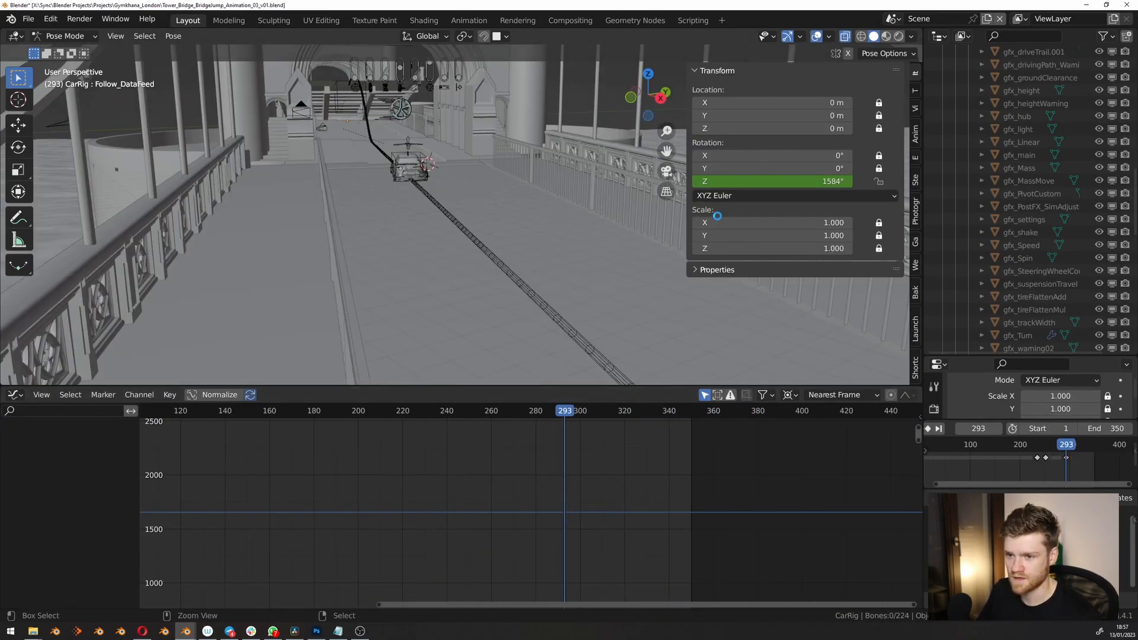
{"action": "key", "text": "ctrl+Tab"}
{"action": "left_click", "coordinate": [917, 330]}
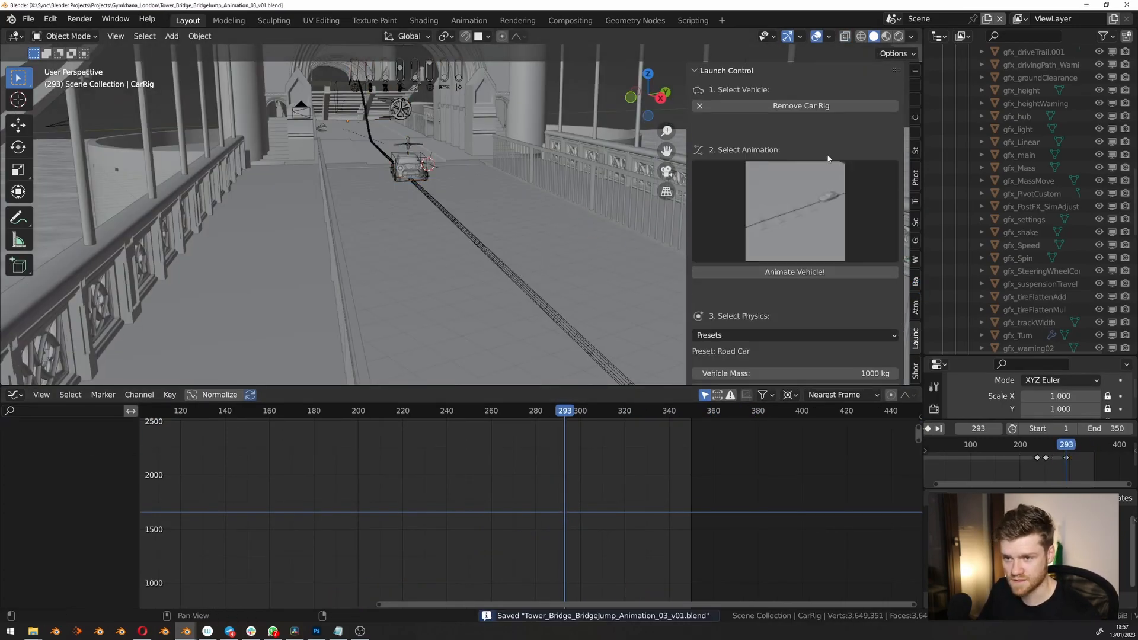
Reapply the Road Car physics to the Mini's animation.
{"action": "scroll", "coordinate": [827, 178], "scroll_direction": "down", "scroll_amount": 10}
{"action": "scroll", "coordinate": [483, 342], "scroll_direction": "down", "scroll_amount": 5}
{"action": "scroll", "coordinate": [764, 267], "scroll_direction": "down", "scroll_amount": 3}
{"action": "scroll", "coordinate": [764, 267], "scroll_direction": "down", "scroll_amount": 2}
{"action": "scroll", "coordinate": [819, 224], "scroll_direction": "up", "scroll_amount": 5}
{"action": "scroll", "coordinate": [714, 306], "scroll_direction": "up", "scroll_amount": 5}
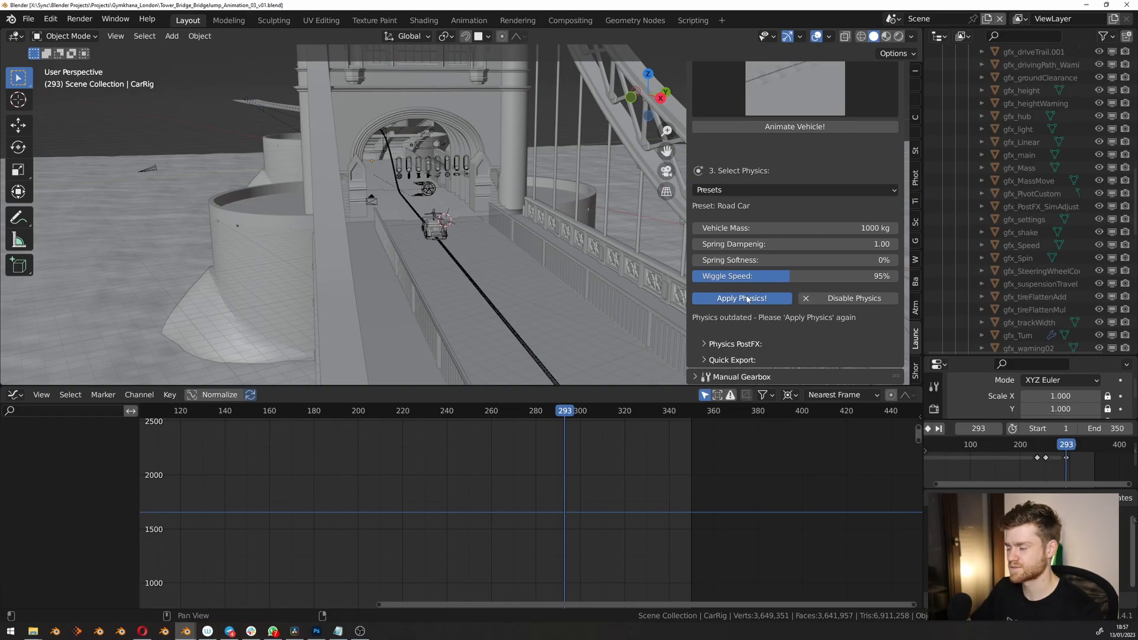
{"action": "left_click", "coordinate": [742, 298]}
Check the Mini's start position with the overlays shown, hide them again and preview the first frames of the drive.
{"action": "middle_click_drag", "start_coordinate": [422, 236], "coordinate": [455, 230]}
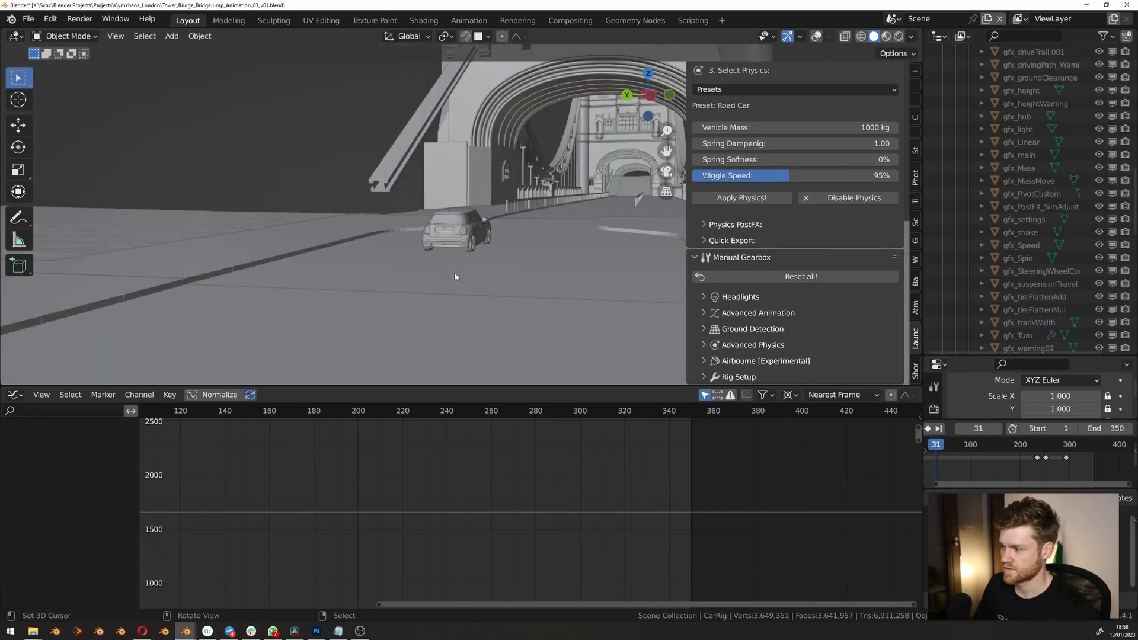
{"action": "scroll", "coordinate": [407, 447], "scroll_direction": "down", "scroll_amount": 4}
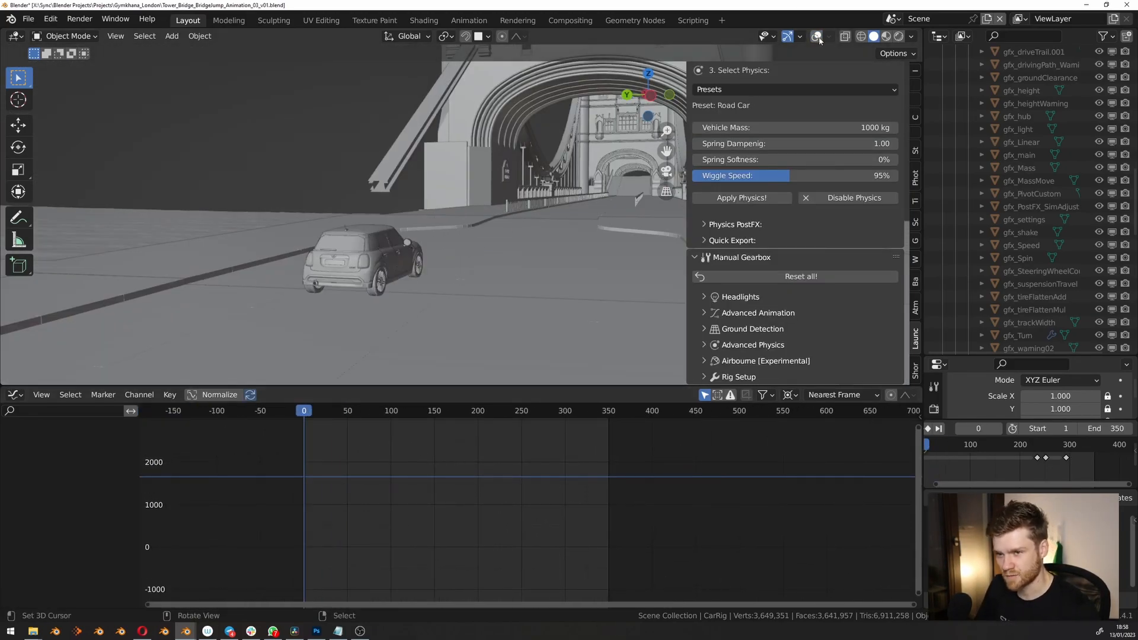
{"action": "left_click", "coordinate": [817, 36]}
{"action": "middle_click_drag", "start_coordinate": [506, 247], "coordinate": [771, 70]}
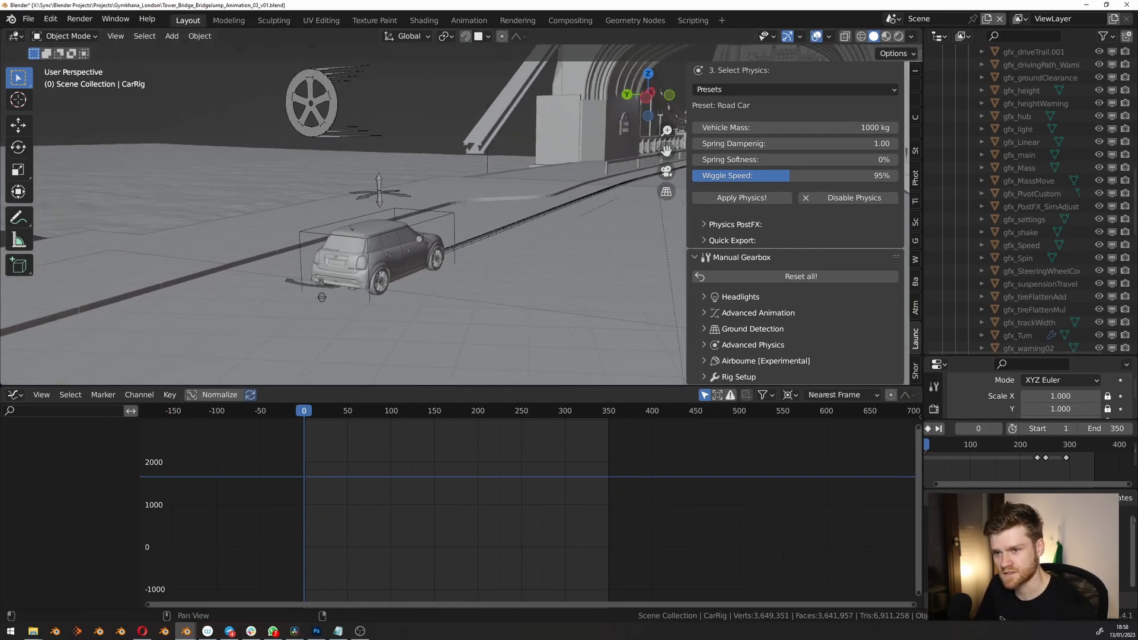
{"action": "left_click", "coordinate": [817, 37]}
{"action": "key", "text": "space"}
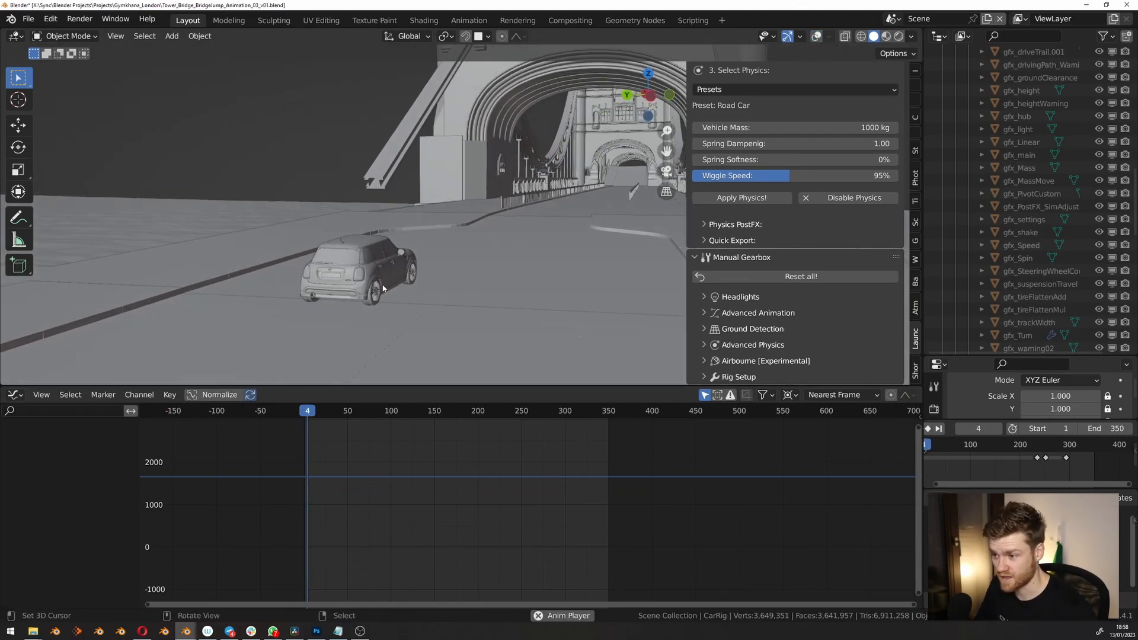
{"action": "key", "text": "Escape"}
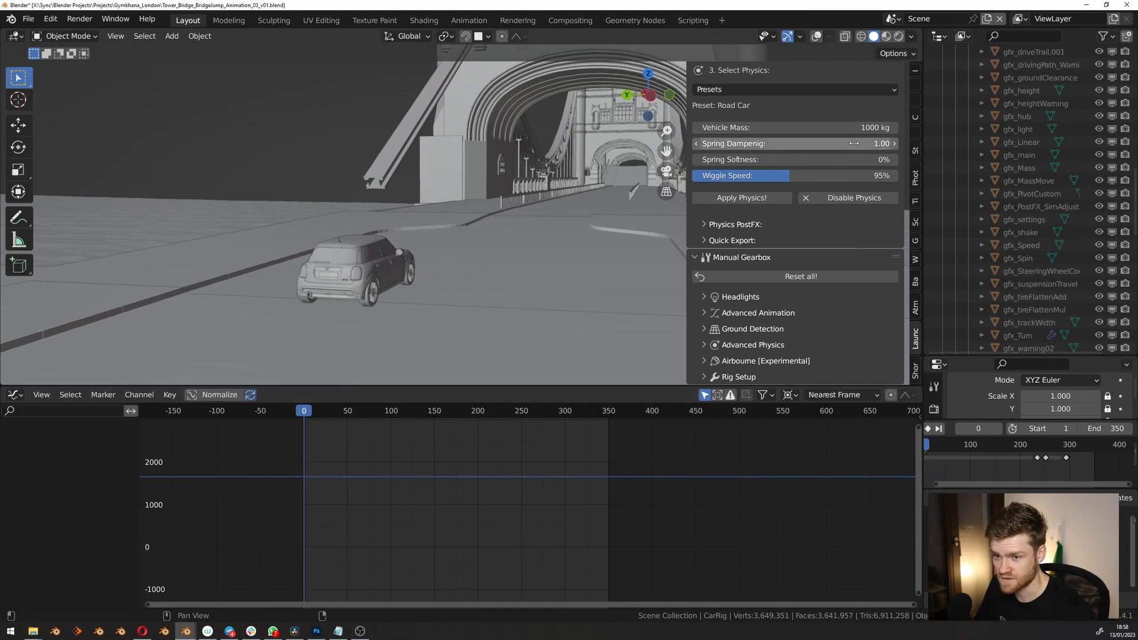
Expand Physics PostFX and try body pitch forces of 10% and 8%, previewing the start of the drive.
{"action": "left_click", "coordinate": [735, 225]}
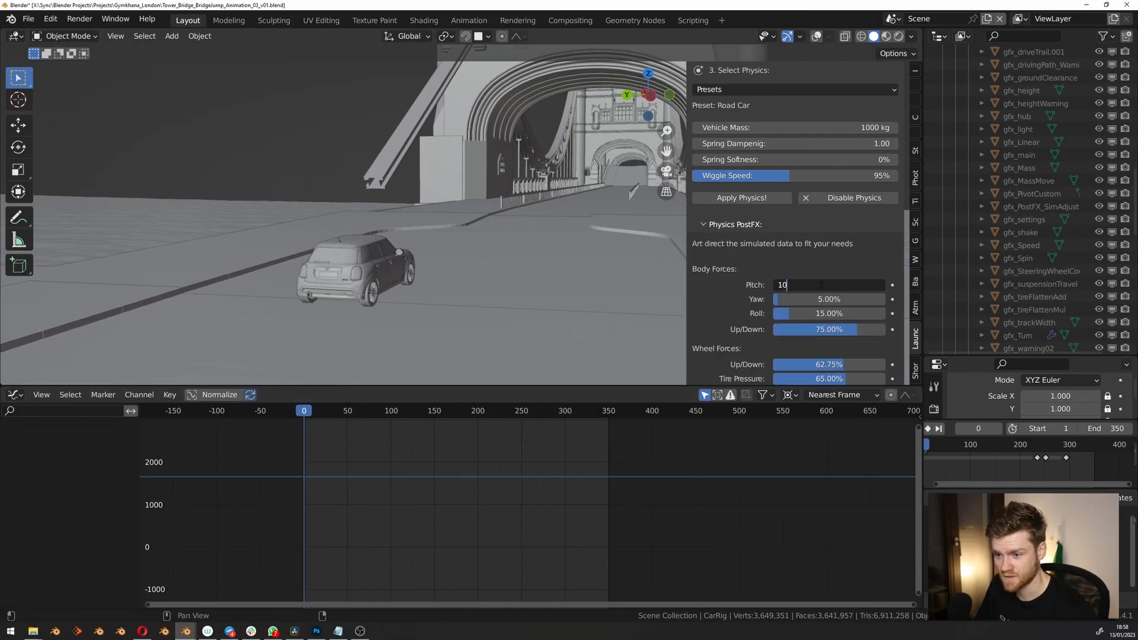
{"action": "key", "text": "space"}
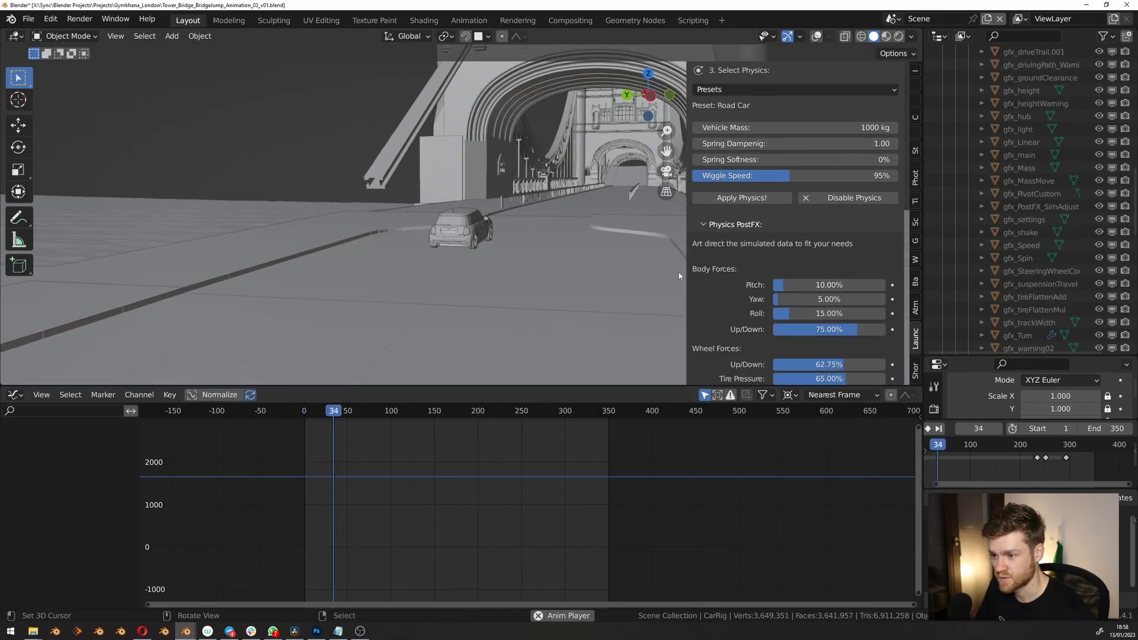
{"action": "left_click_drag", "start_coordinate": [336, 409], "coordinate": [148, 422]}
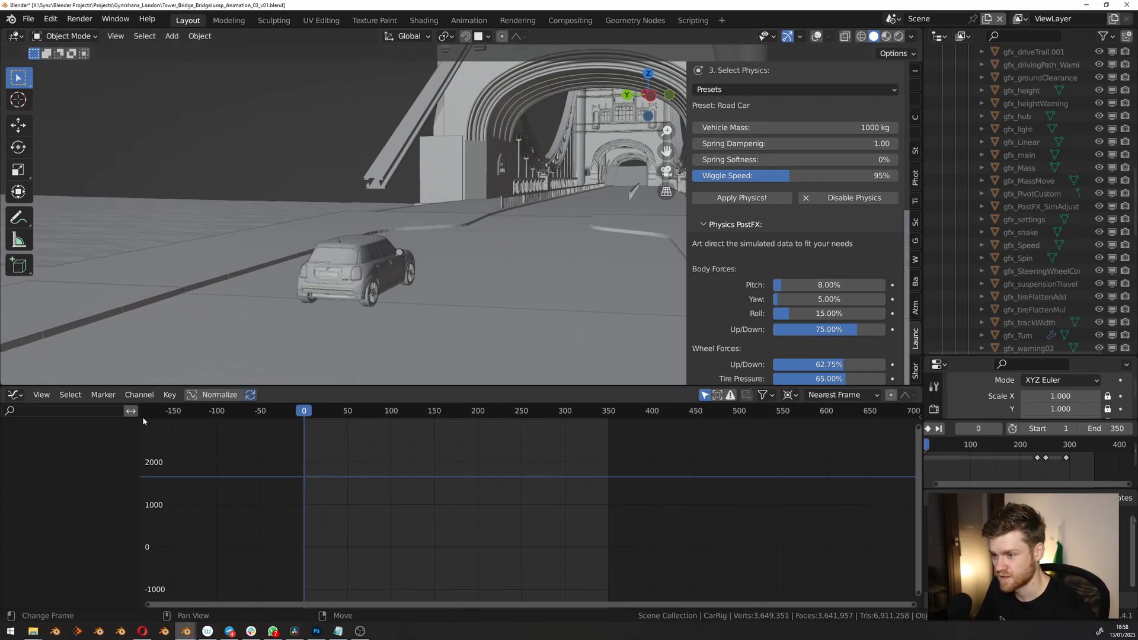
Play the drive from the start and follow the Mini from behind across the bridge and up the ramp.
{"action": "middle_click_drag", "start_coordinate": [424, 269], "coordinate": [397, 295], "text": "shift"}
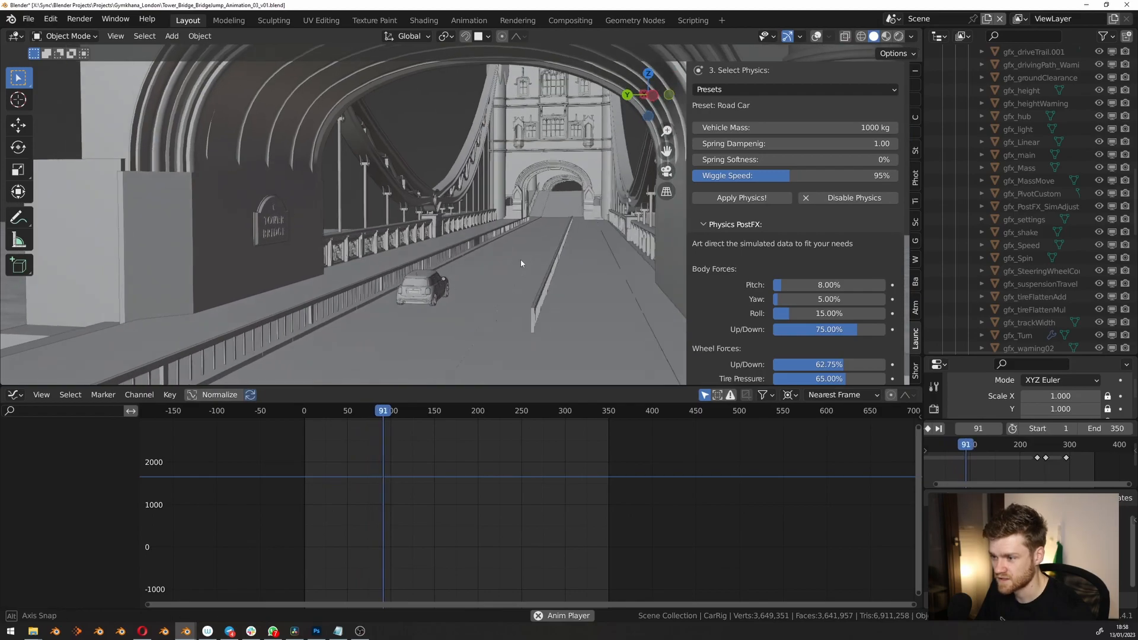
{"action": "middle_click_drag", "start_coordinate": [521, 227], "coordinate": [536, 201], "text": "ctrl"}
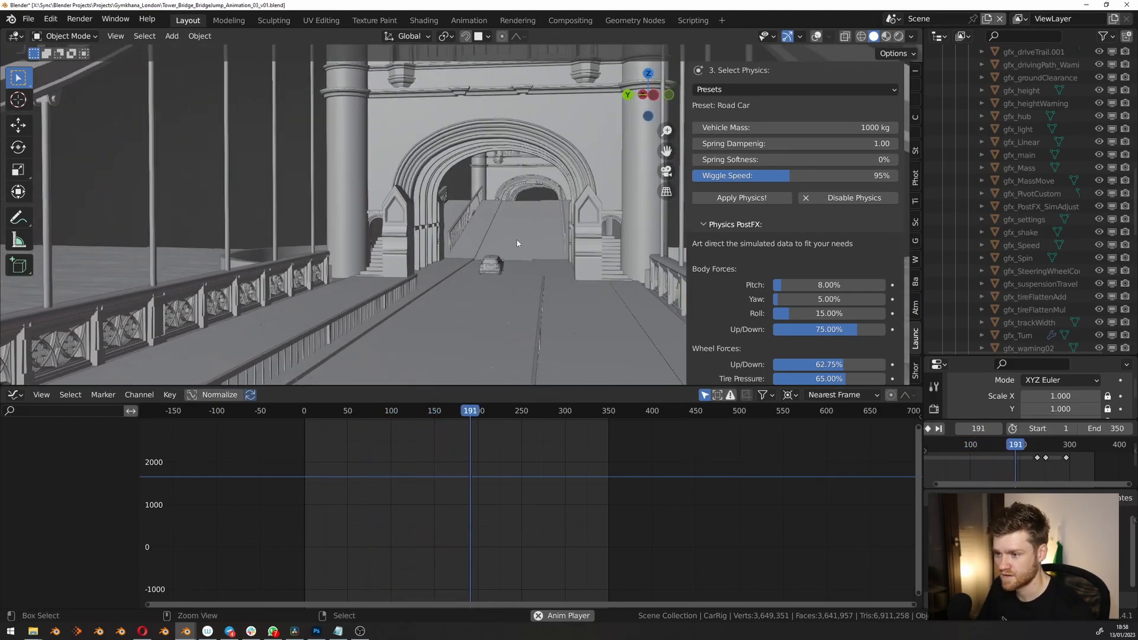
{"action": "key", "text": "space"}
{"action": "key", "text": "KP_Decimal"}
{"action": "middle_click_drag", "start_coordinate": [508, 287], "coordinate": [506, 282]}
{"action": "key", "text": "space"}
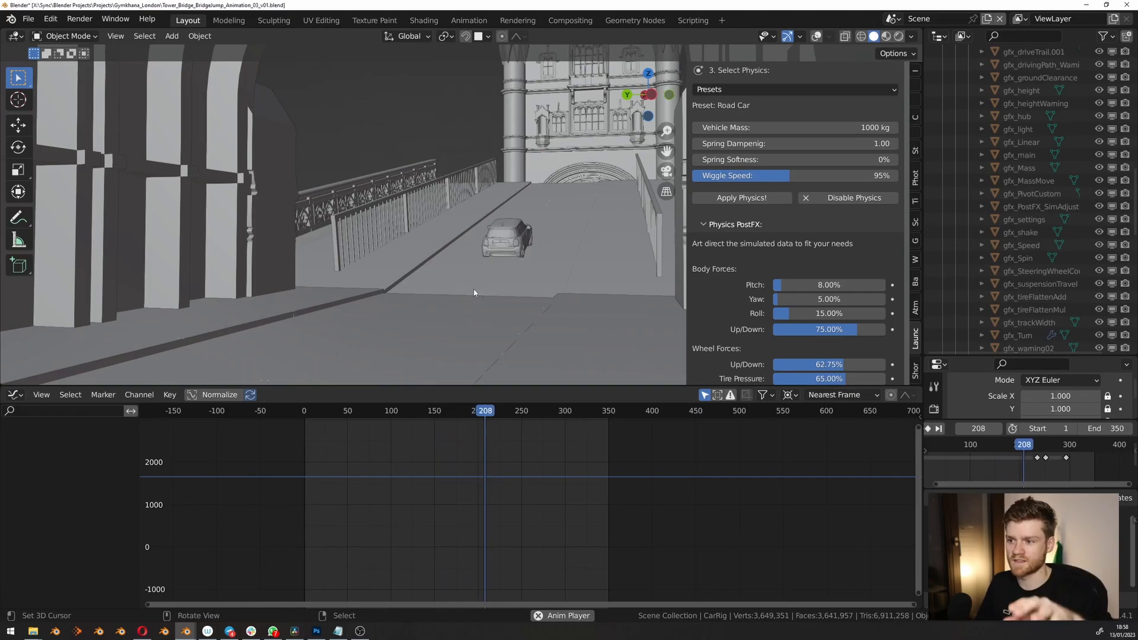
{"action": "scroll", "coordinate": [556, 207], "scroll_direction": "up", "scroll_amount": 6}
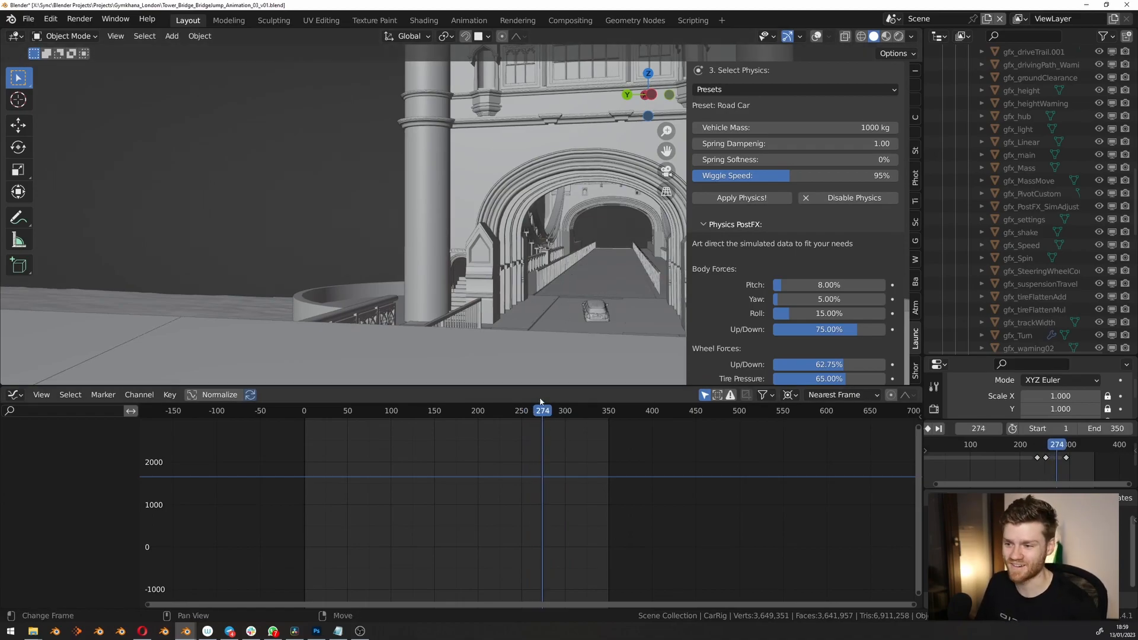
Replay the jump and examine the landing from behind and from the side, stopping at frame 309.
{"action": "left_click_drag", "start_coordinate": [541, 403], "coordinate": [517, 420]}
{"action": "key", "text": "space"}
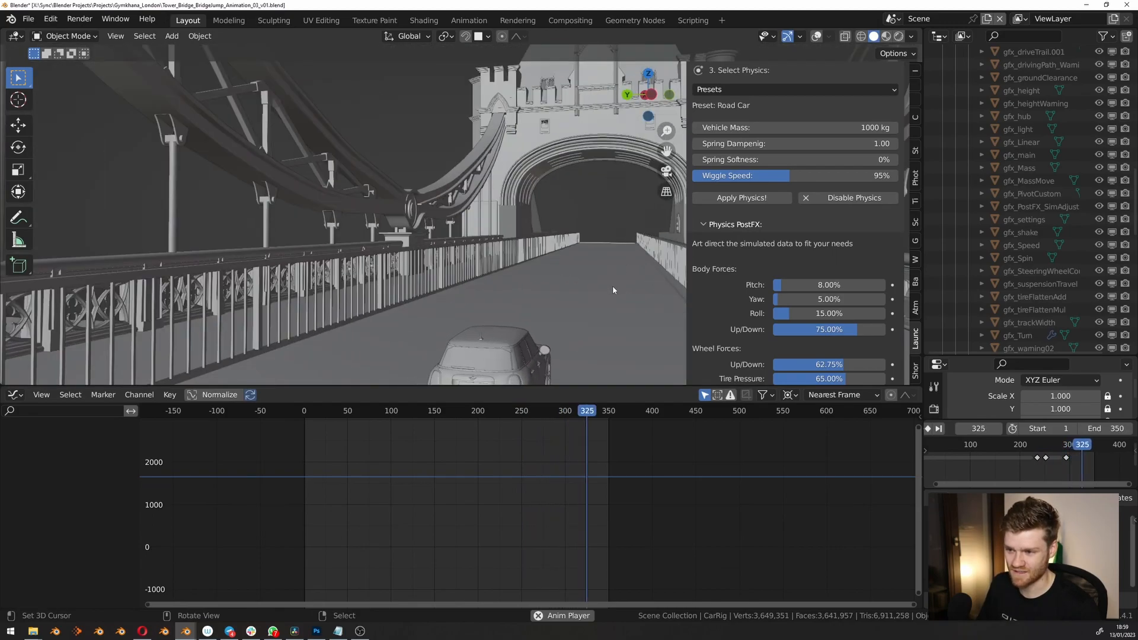
{"action": "key", "text": "shift+Left"}
{"action": "left_click_drag", "start_coordinate": [563, 420], "coordinate": [574, 420]}
{"action": "middle_click_drag", "start_coordinate": [425, 283], "coordinate": [437, 302]}
{"action": "scroll", "coordinate": [417, 270], "scroll_direction": "up", "scroll_amount": 2}
{"action": "key", "text": "space"}
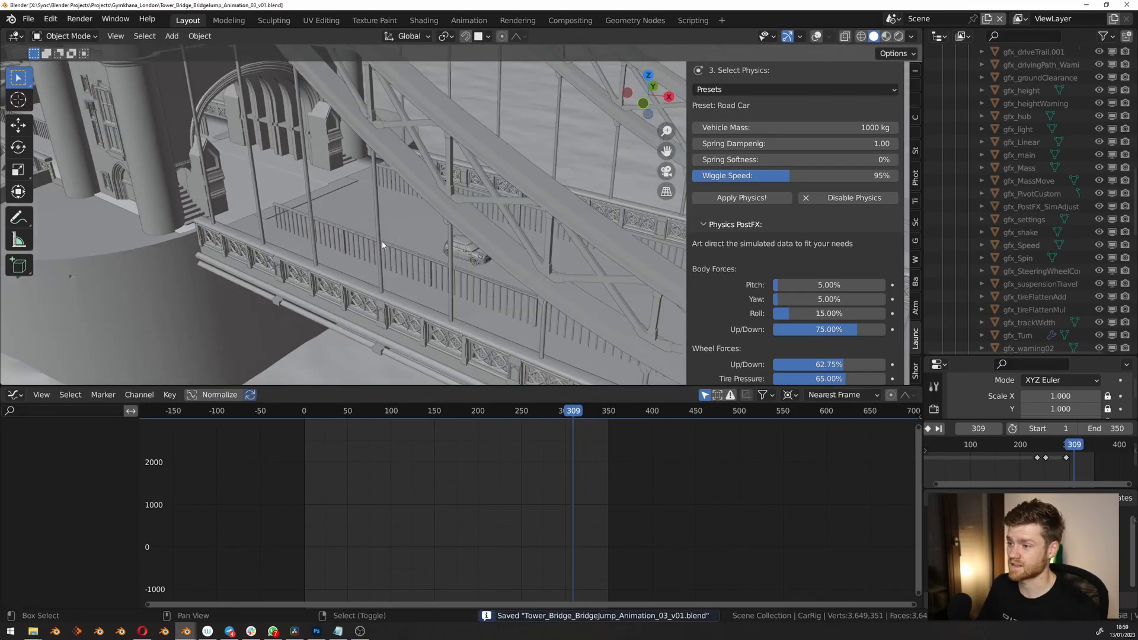
Examine the whole Tower Bridge from outside and start playback of the jump.
{"action": "middle_click_drag", "start_coordinate": [384, 247], "coordinate": [467, 332], "text": "shift"}
{"action": "scroll", "coordinate": [456, 297], "scroll_direction": "down", "scroll_amount": 4}
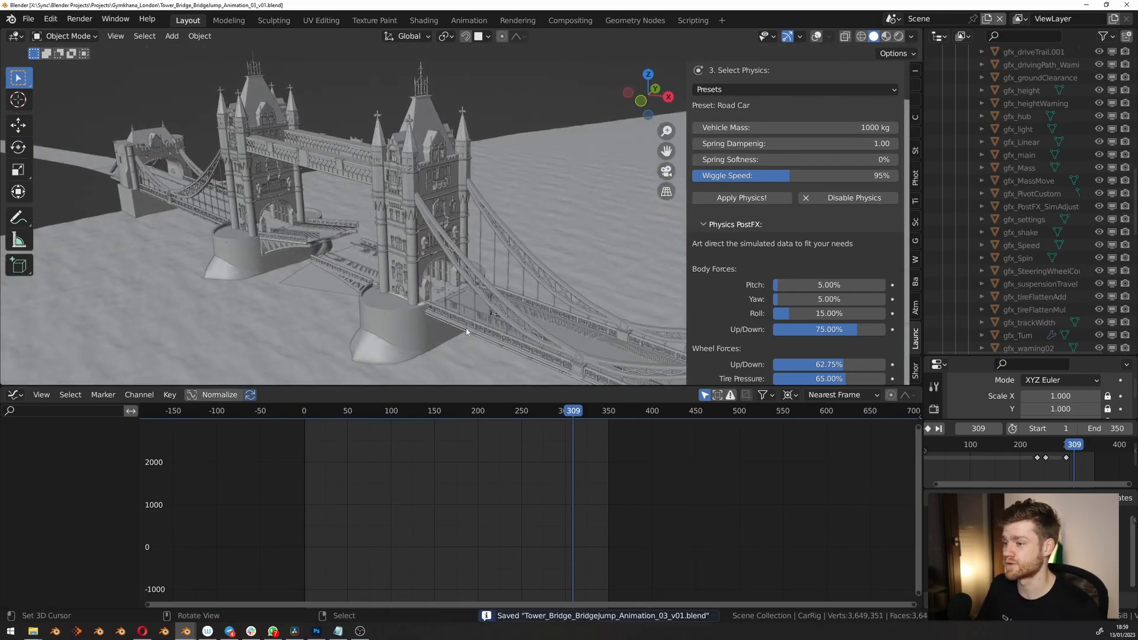
{"action": "key", "text": "space"}
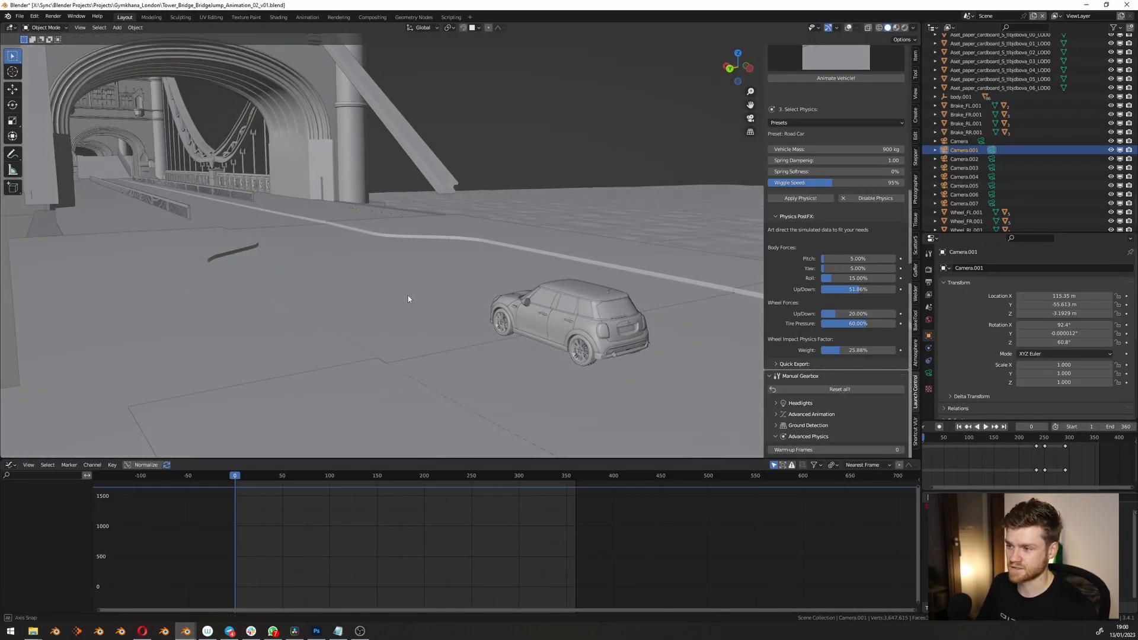
Play Tower_Bridge_BridgeJump_Animation_02_v01.blend and examine the Mini's drive and landing, replaying the section around the jump.
{"action": "middle_click_drag", "start_coordinate": [448, 334], "coordinate": [437, 301]}
{"action": "scroll", "coordinate": [441, 305], "scroll_direction": "up", "scroll_amount": 2}
{"action": "key", "text": "space"}
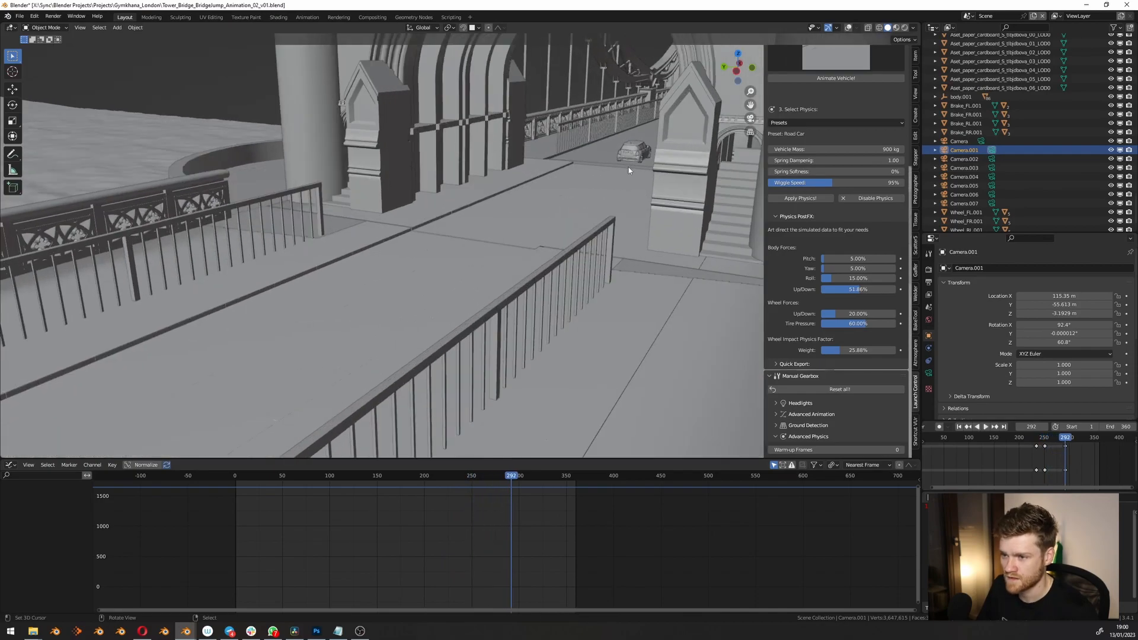
{"action": "key", "text": "space"}
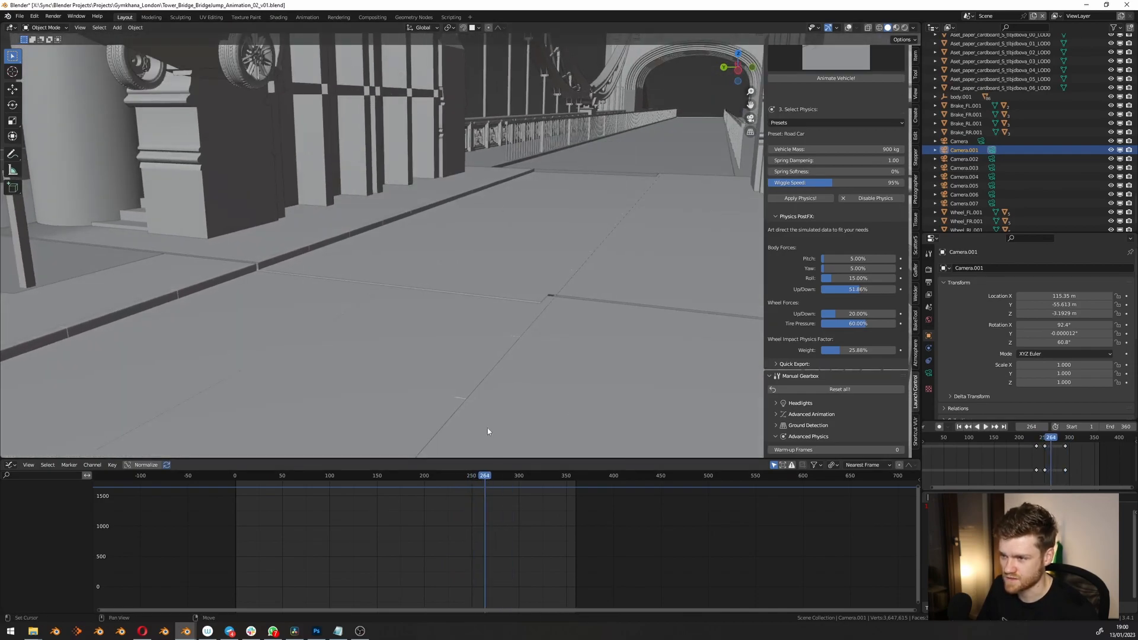
{"action": "key", "text": "space"}
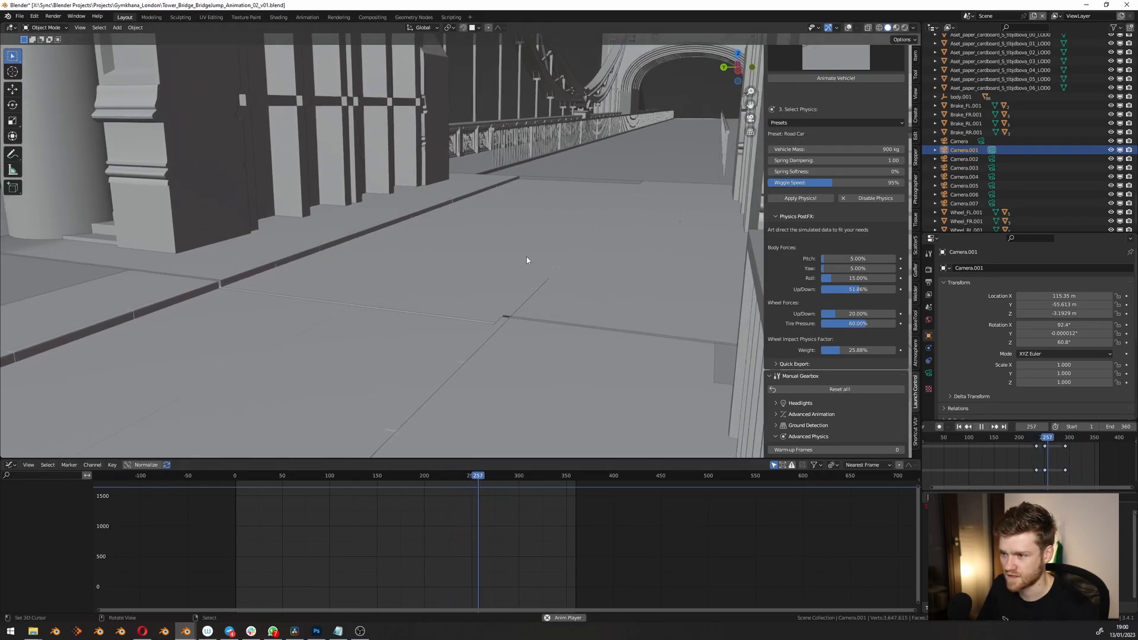